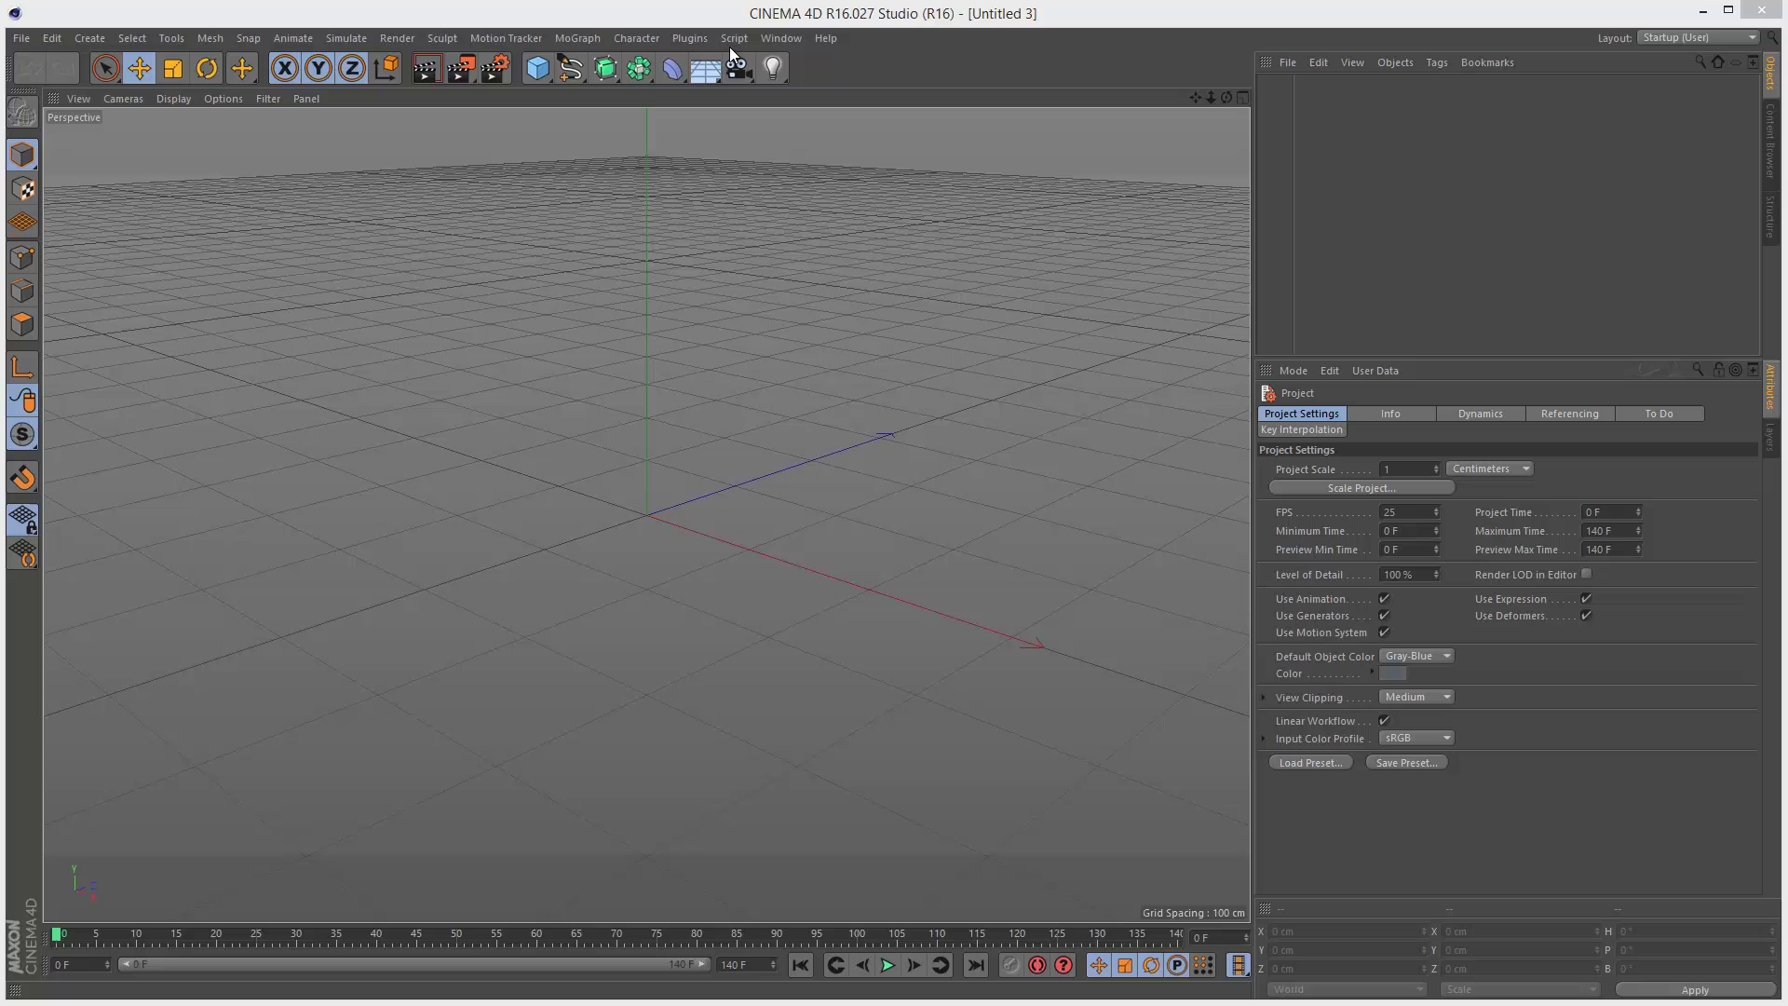
Add a Plane object and show the viewport in Hidden Line display, viewed at an angle.
click(546, 73)
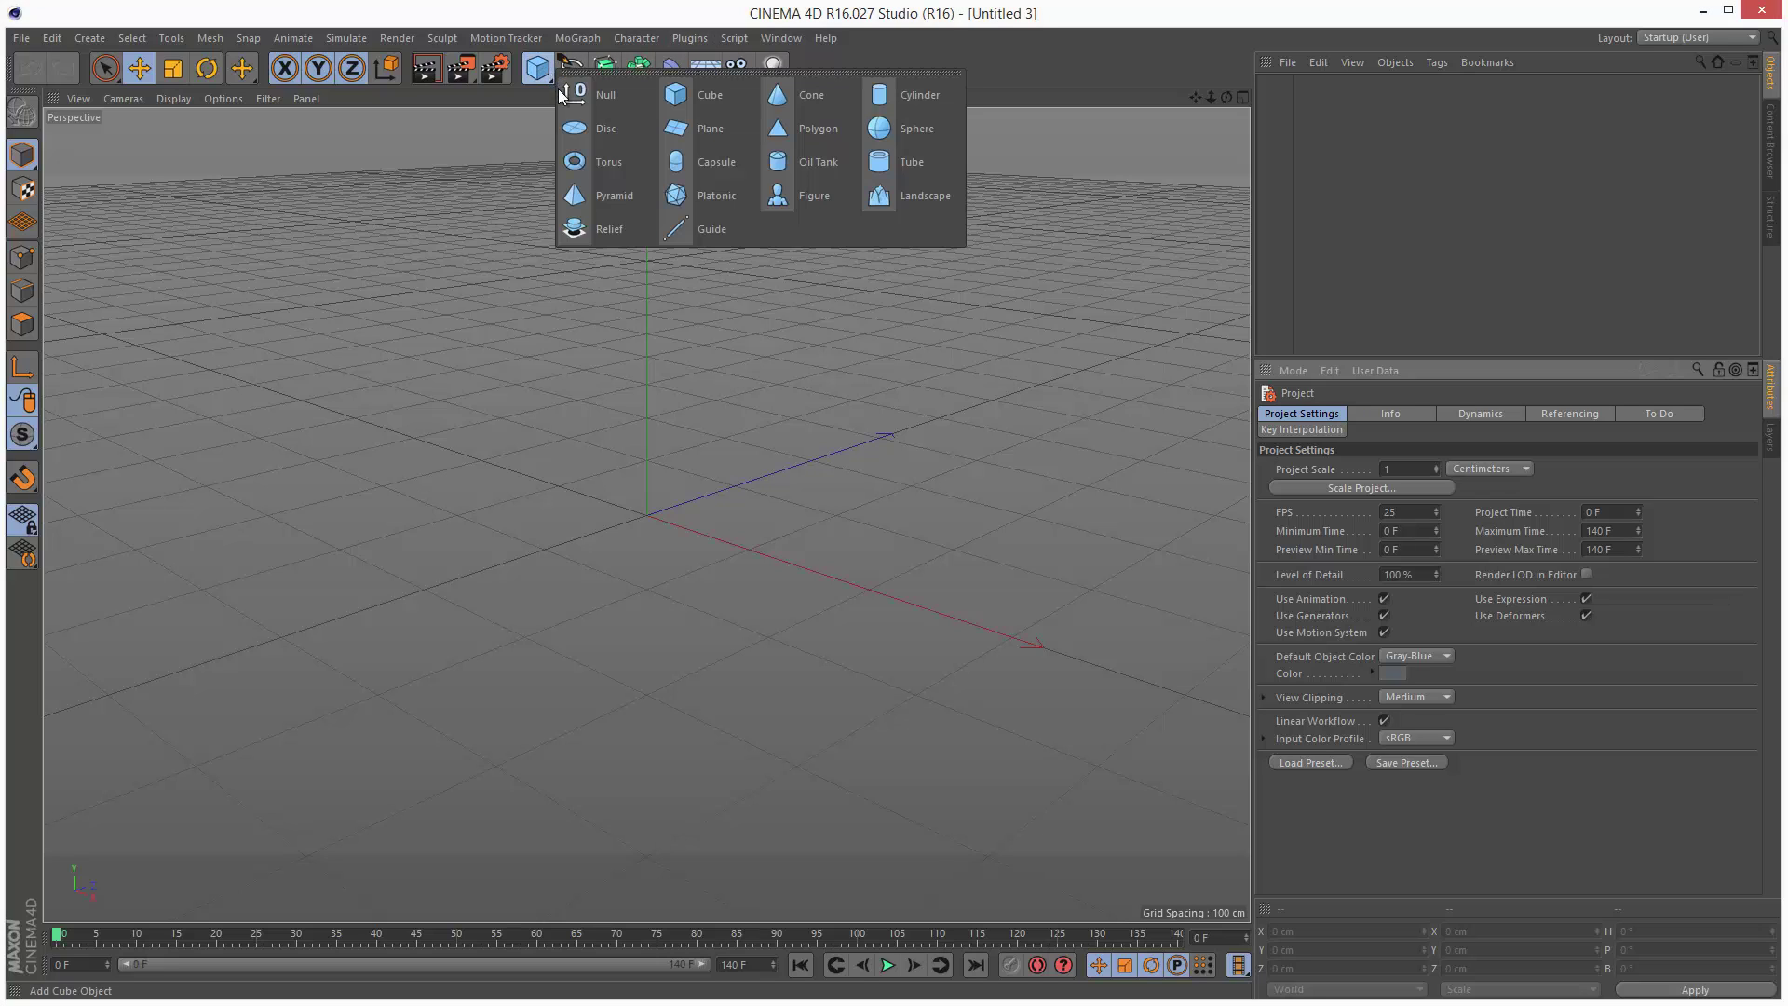
click(708, 131)
click(168, 99)
click(214, 239)
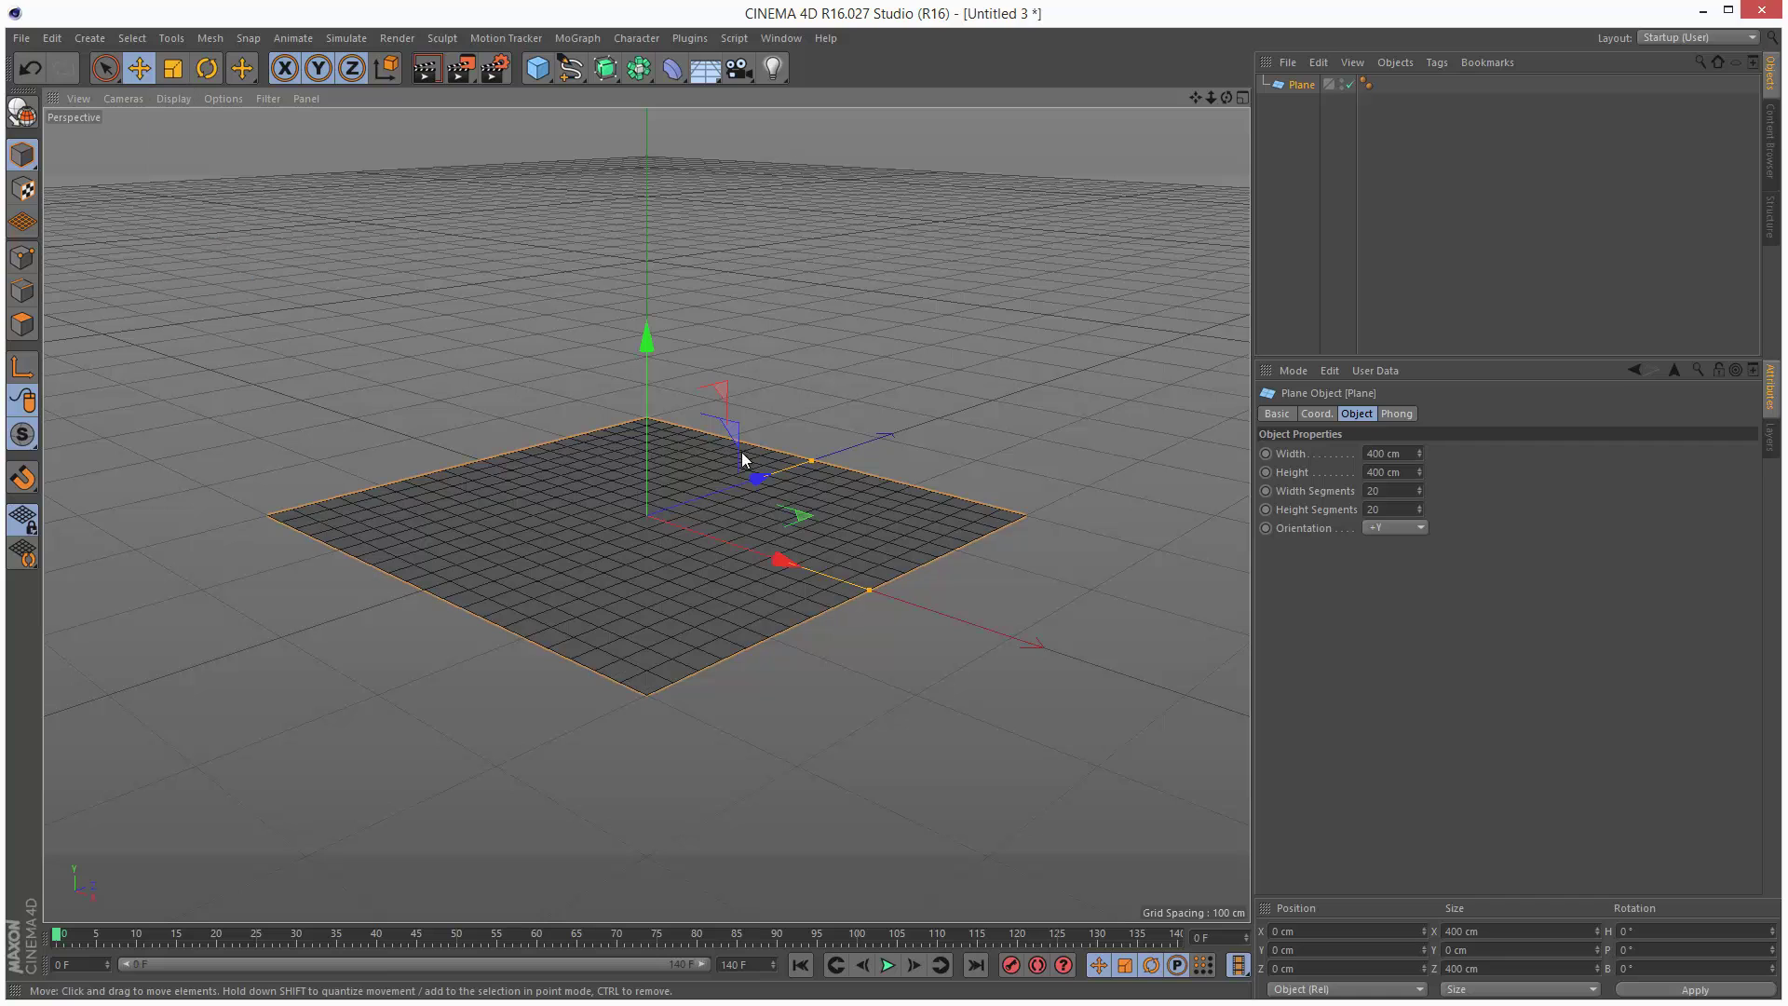
drag(1225, 98, 935, 572)
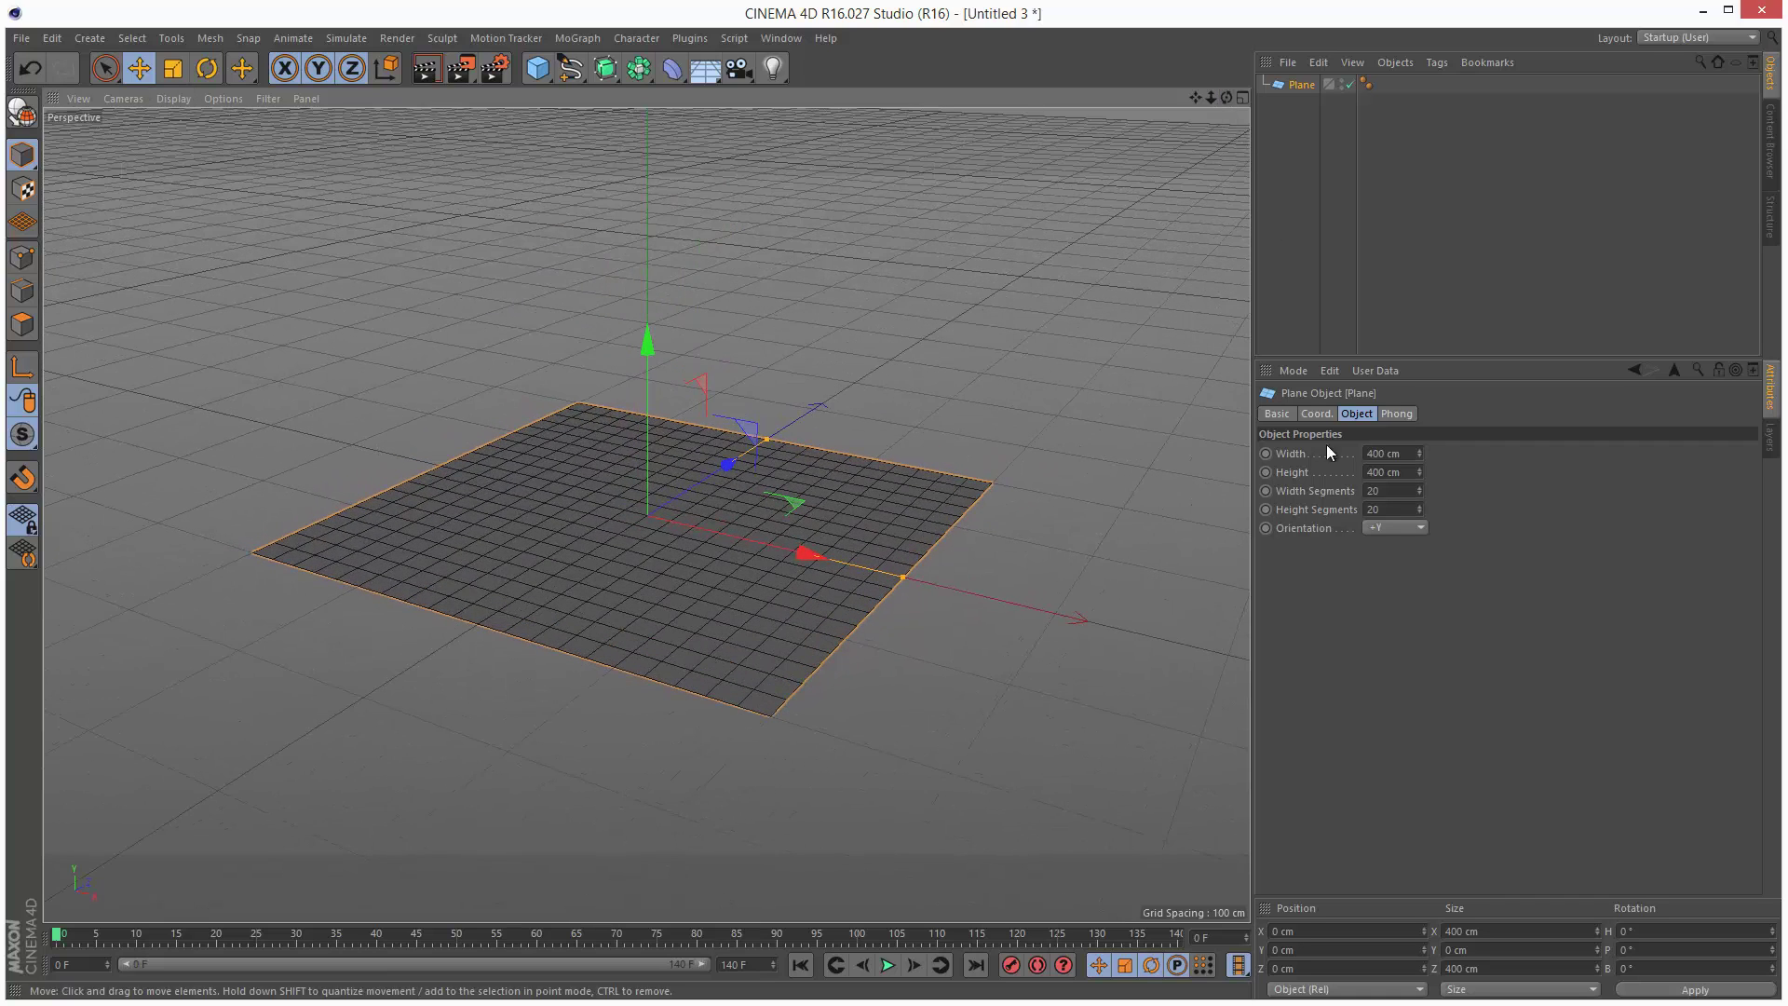
Set the plane's Width and Height Segments to 40.
click(1379, 491)
text(40)
key(Tab)
text(4)
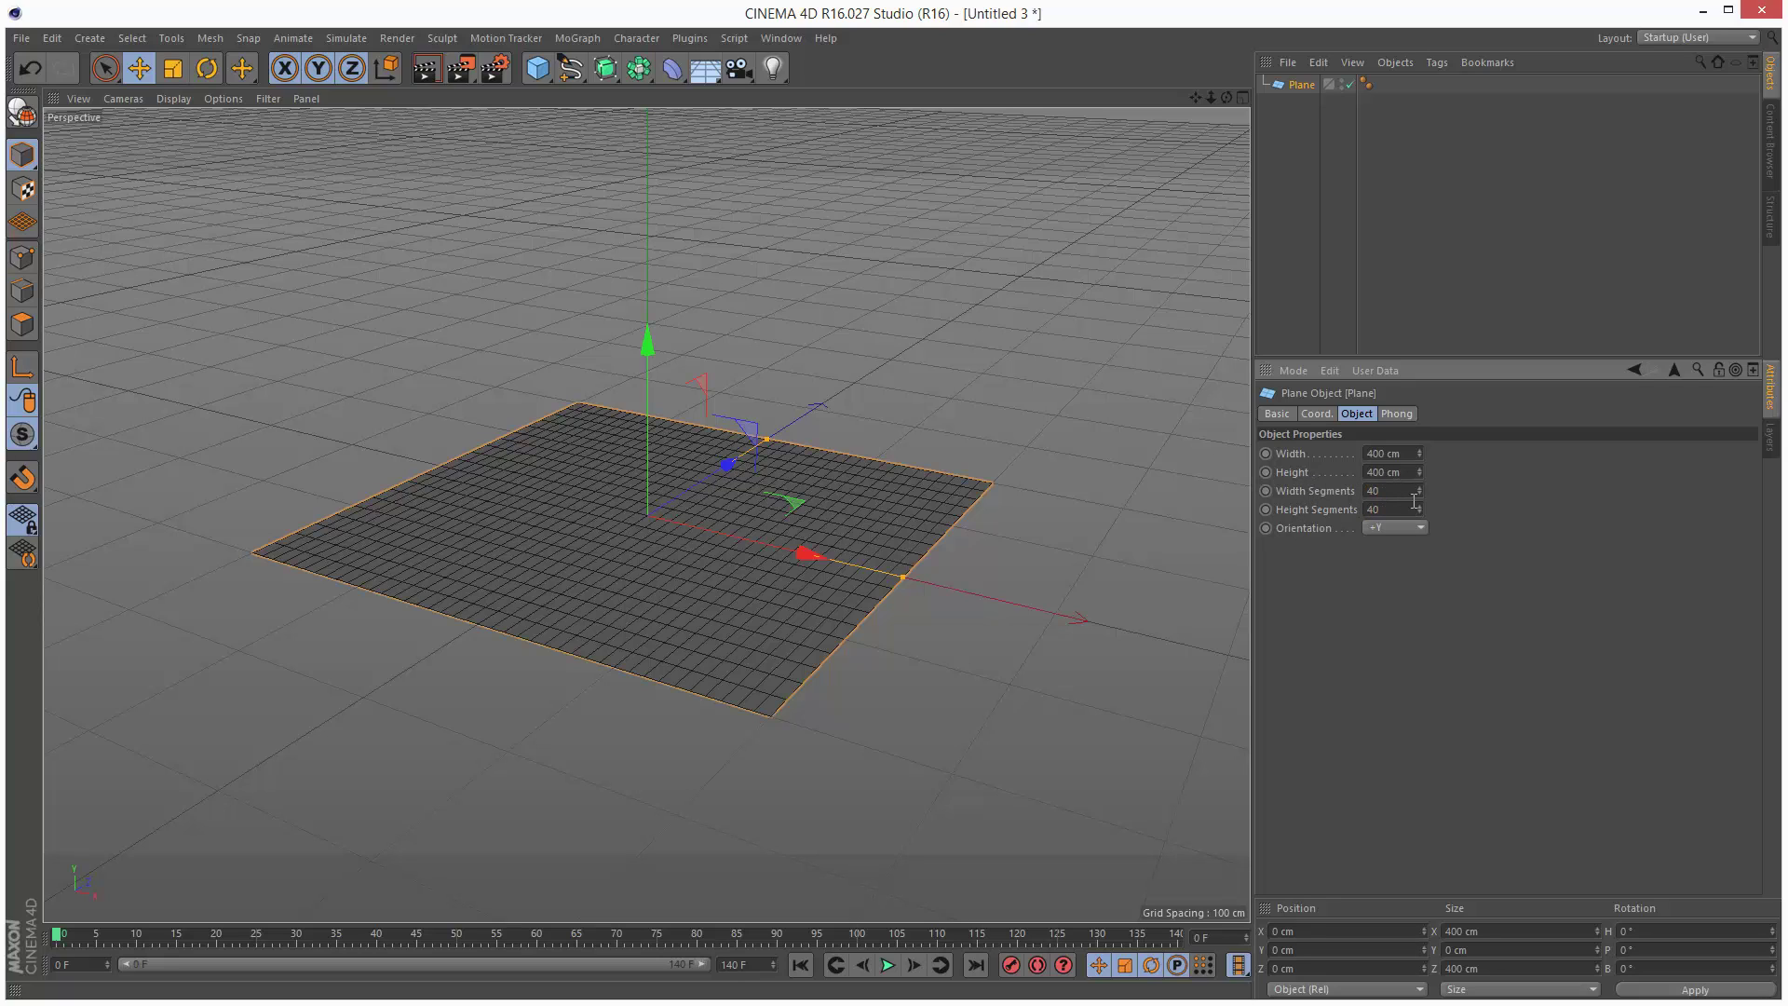
click(1433, 278)
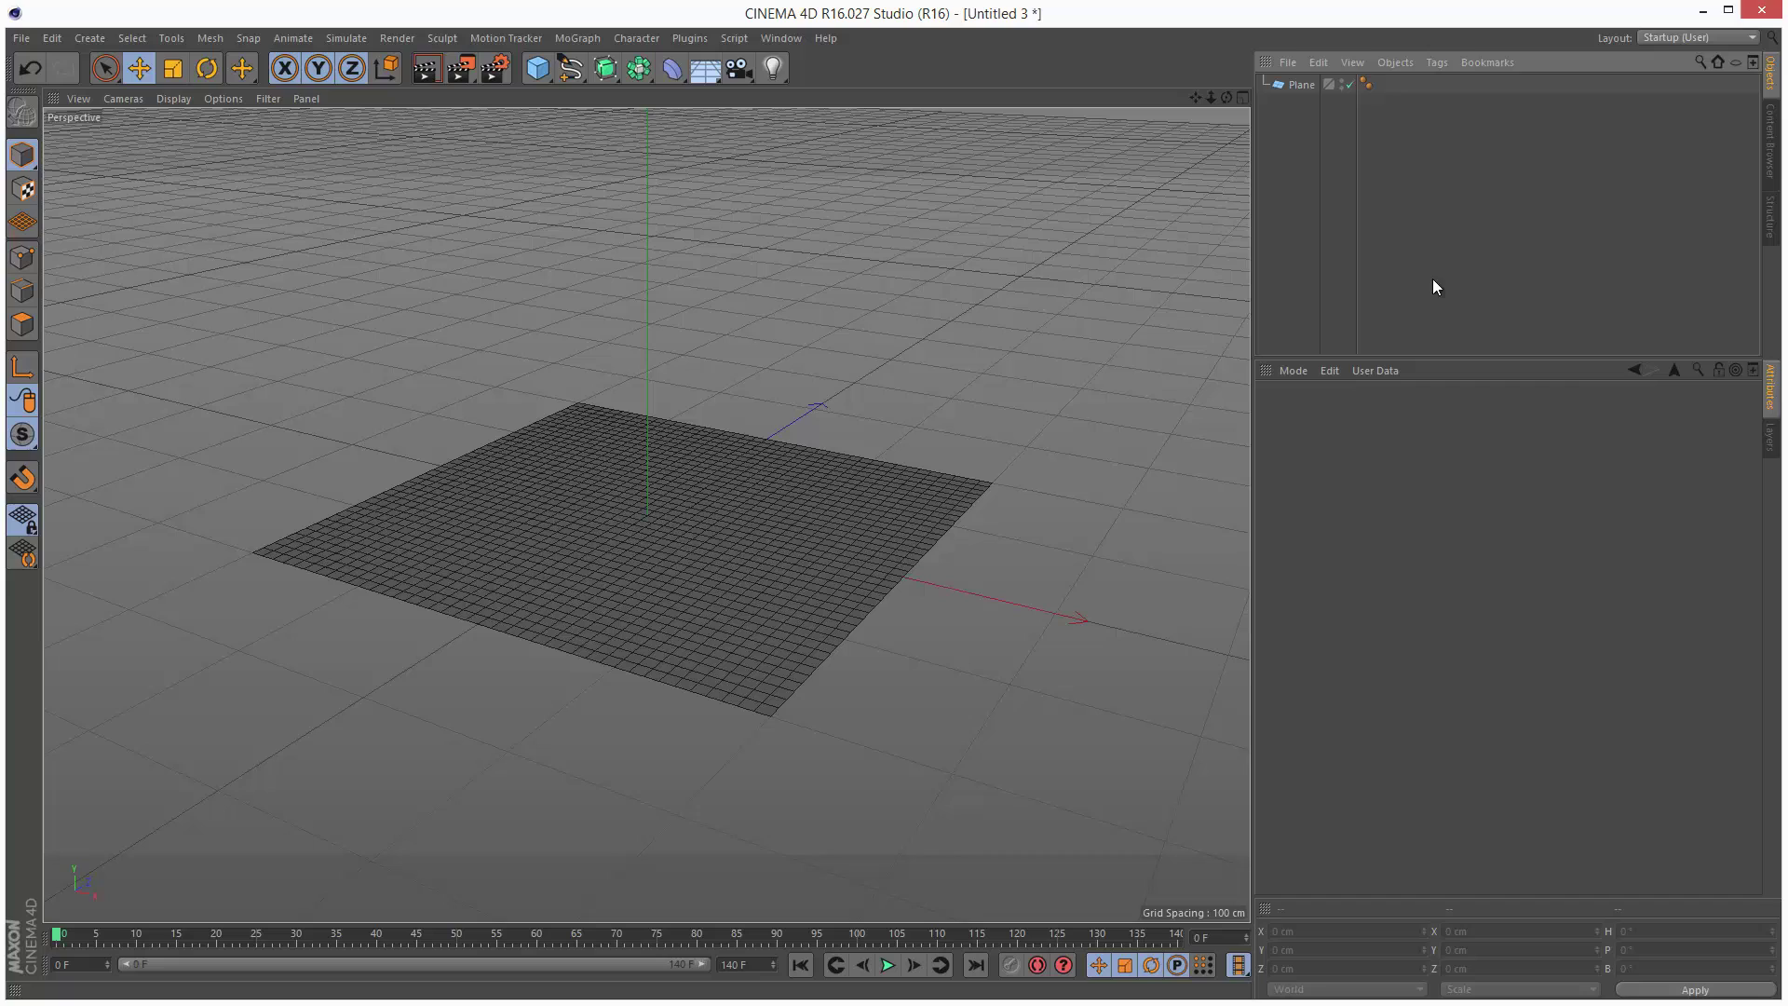
click(1303, 86)
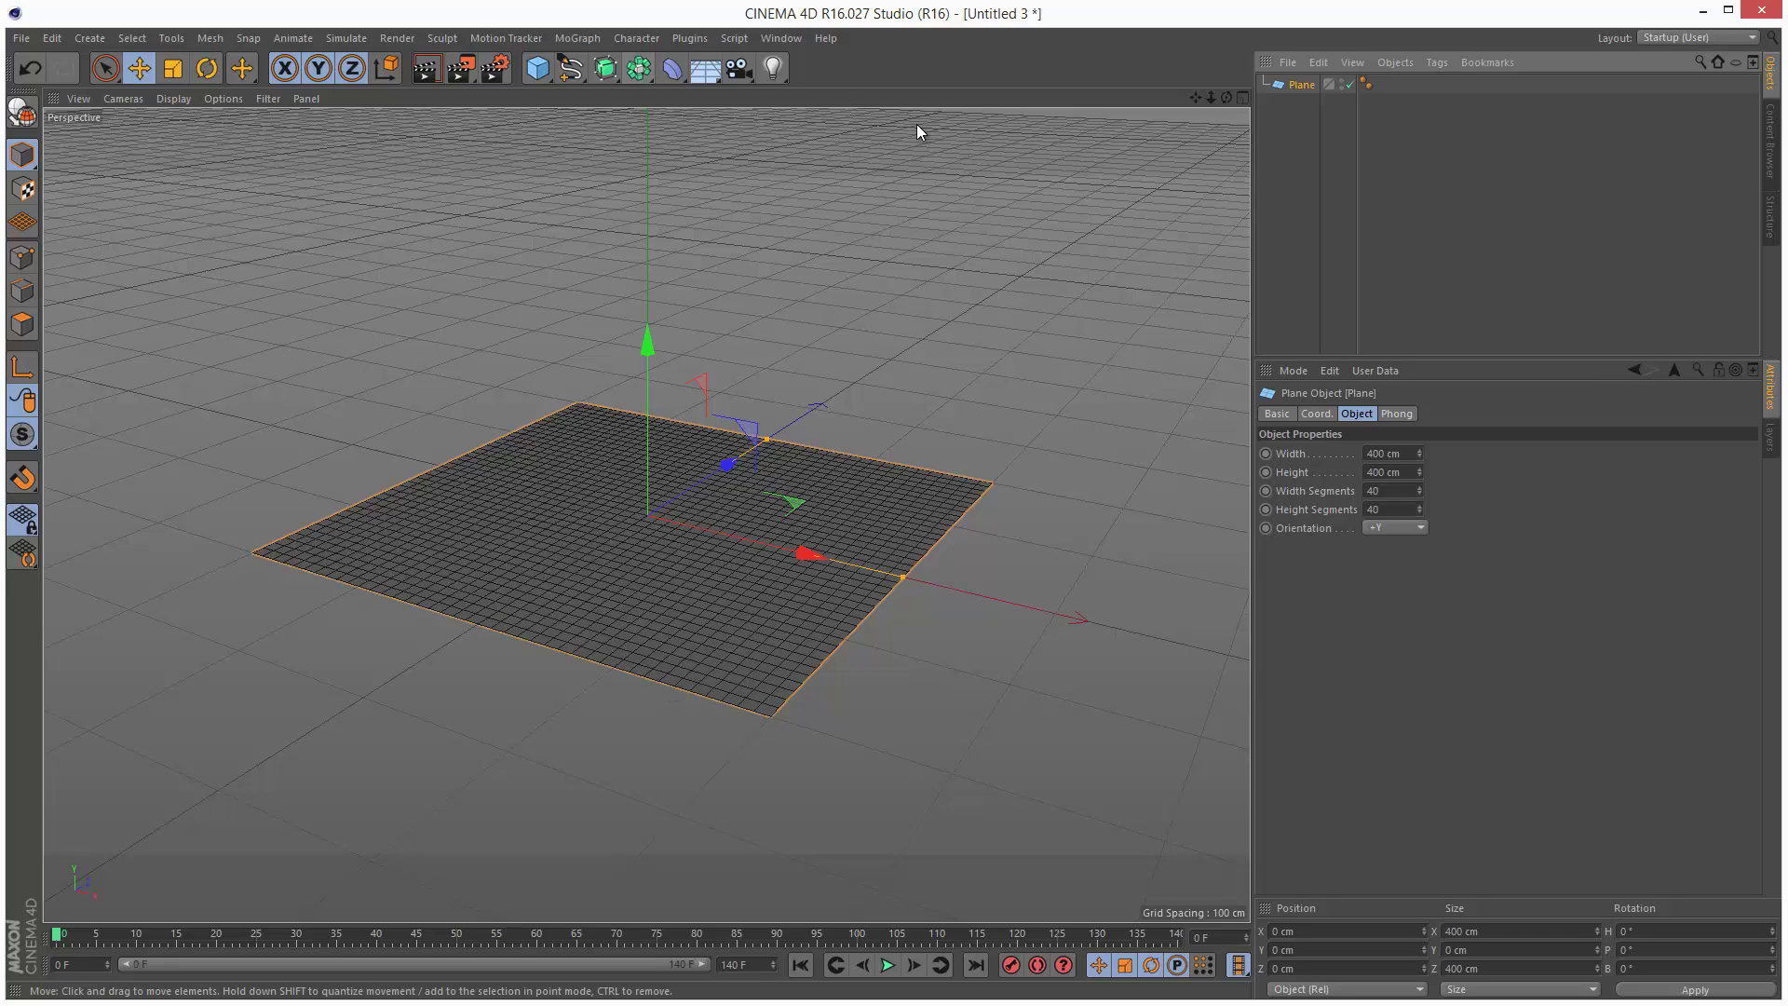
Add a Displacer deformer as a child of the Plane.
click(670, 69)
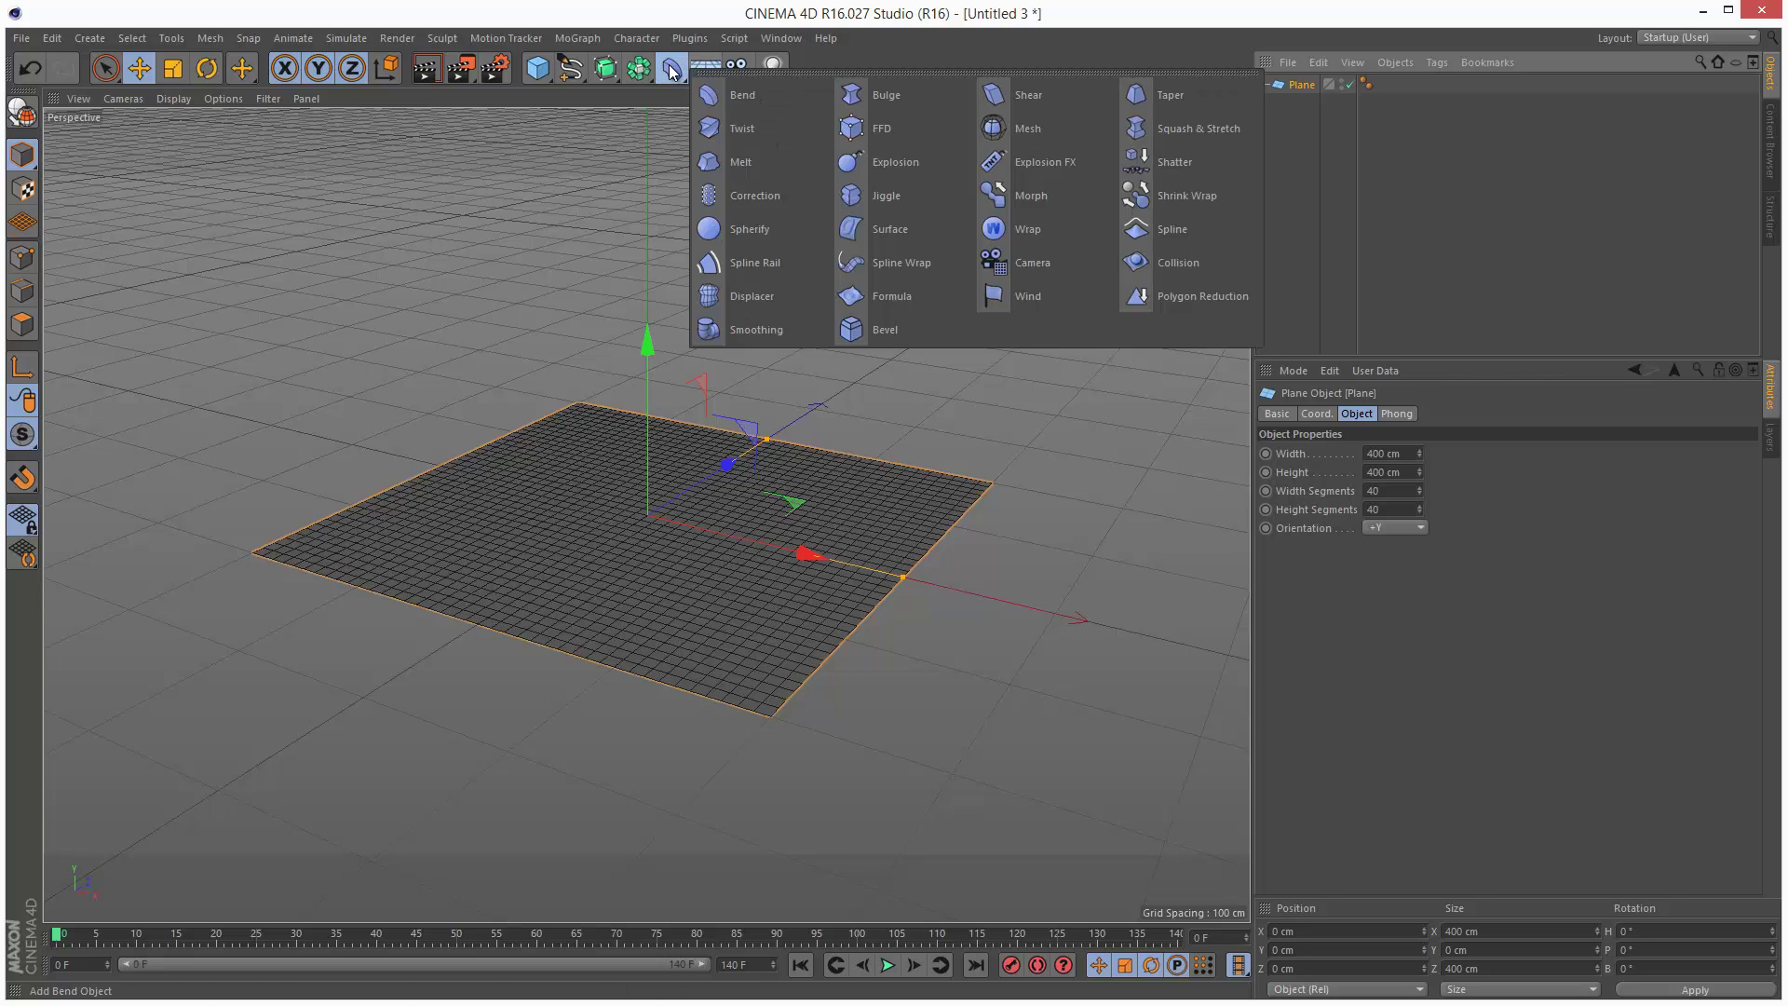
click(758, 304)
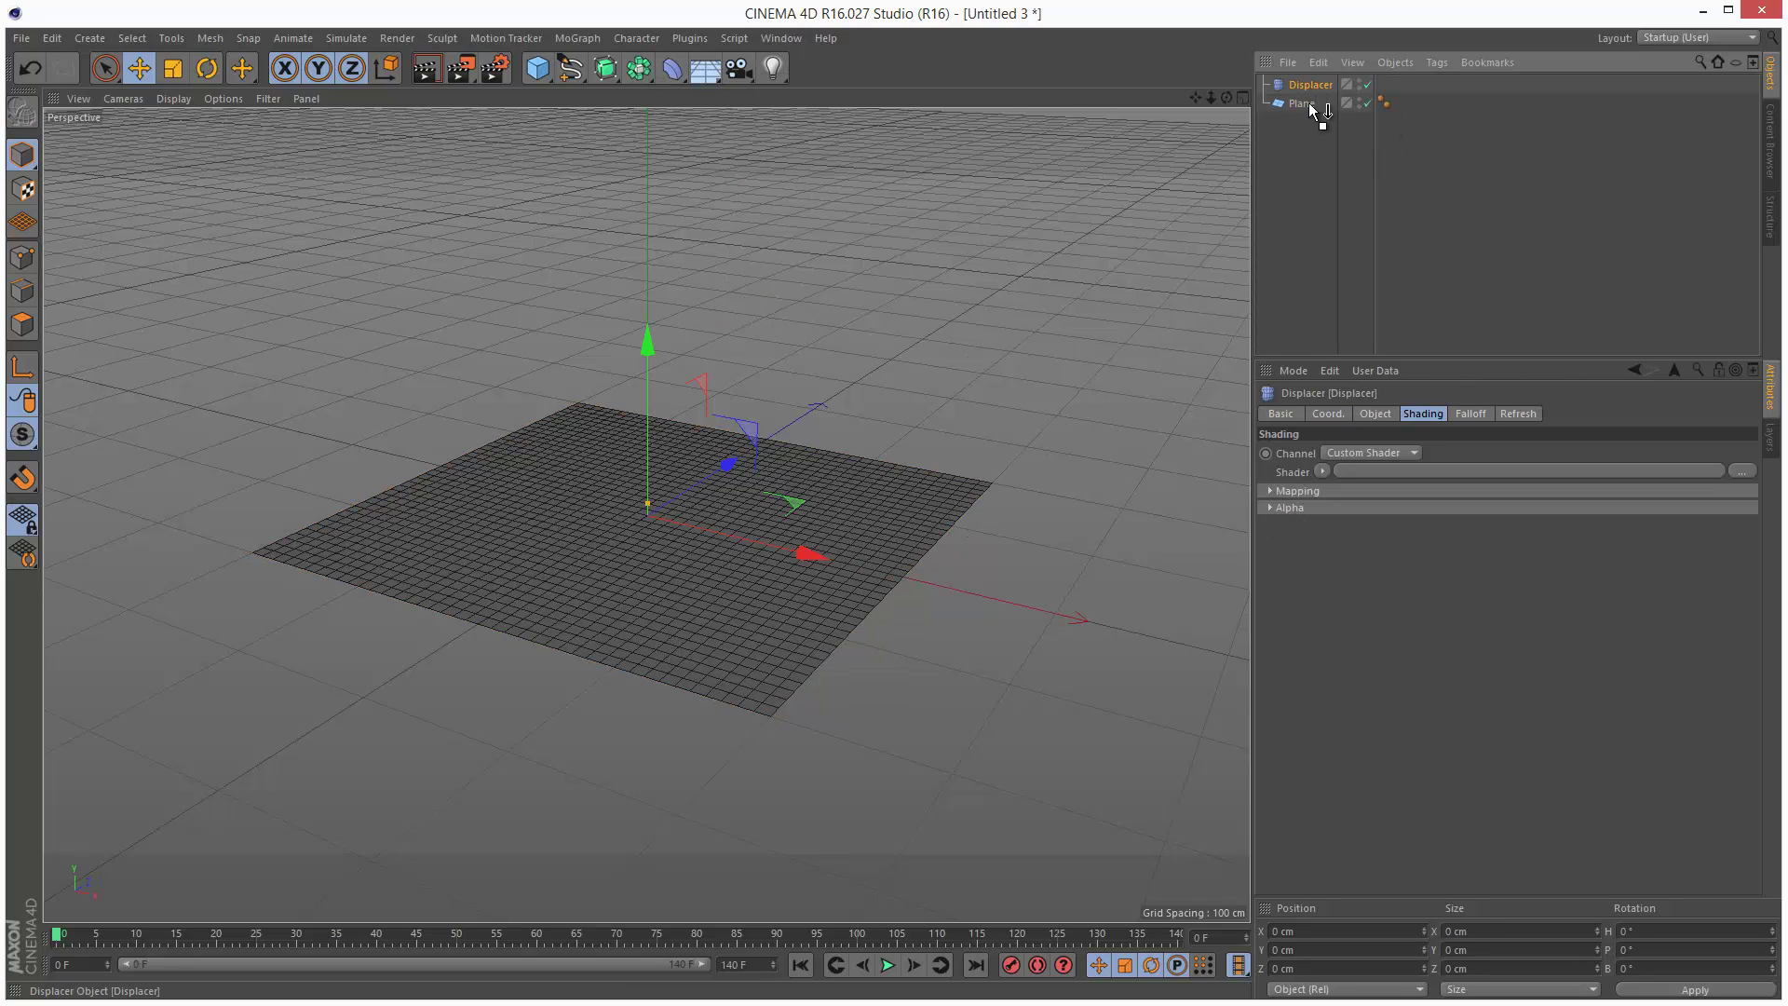
drag(1310, 110, 1310, 105)
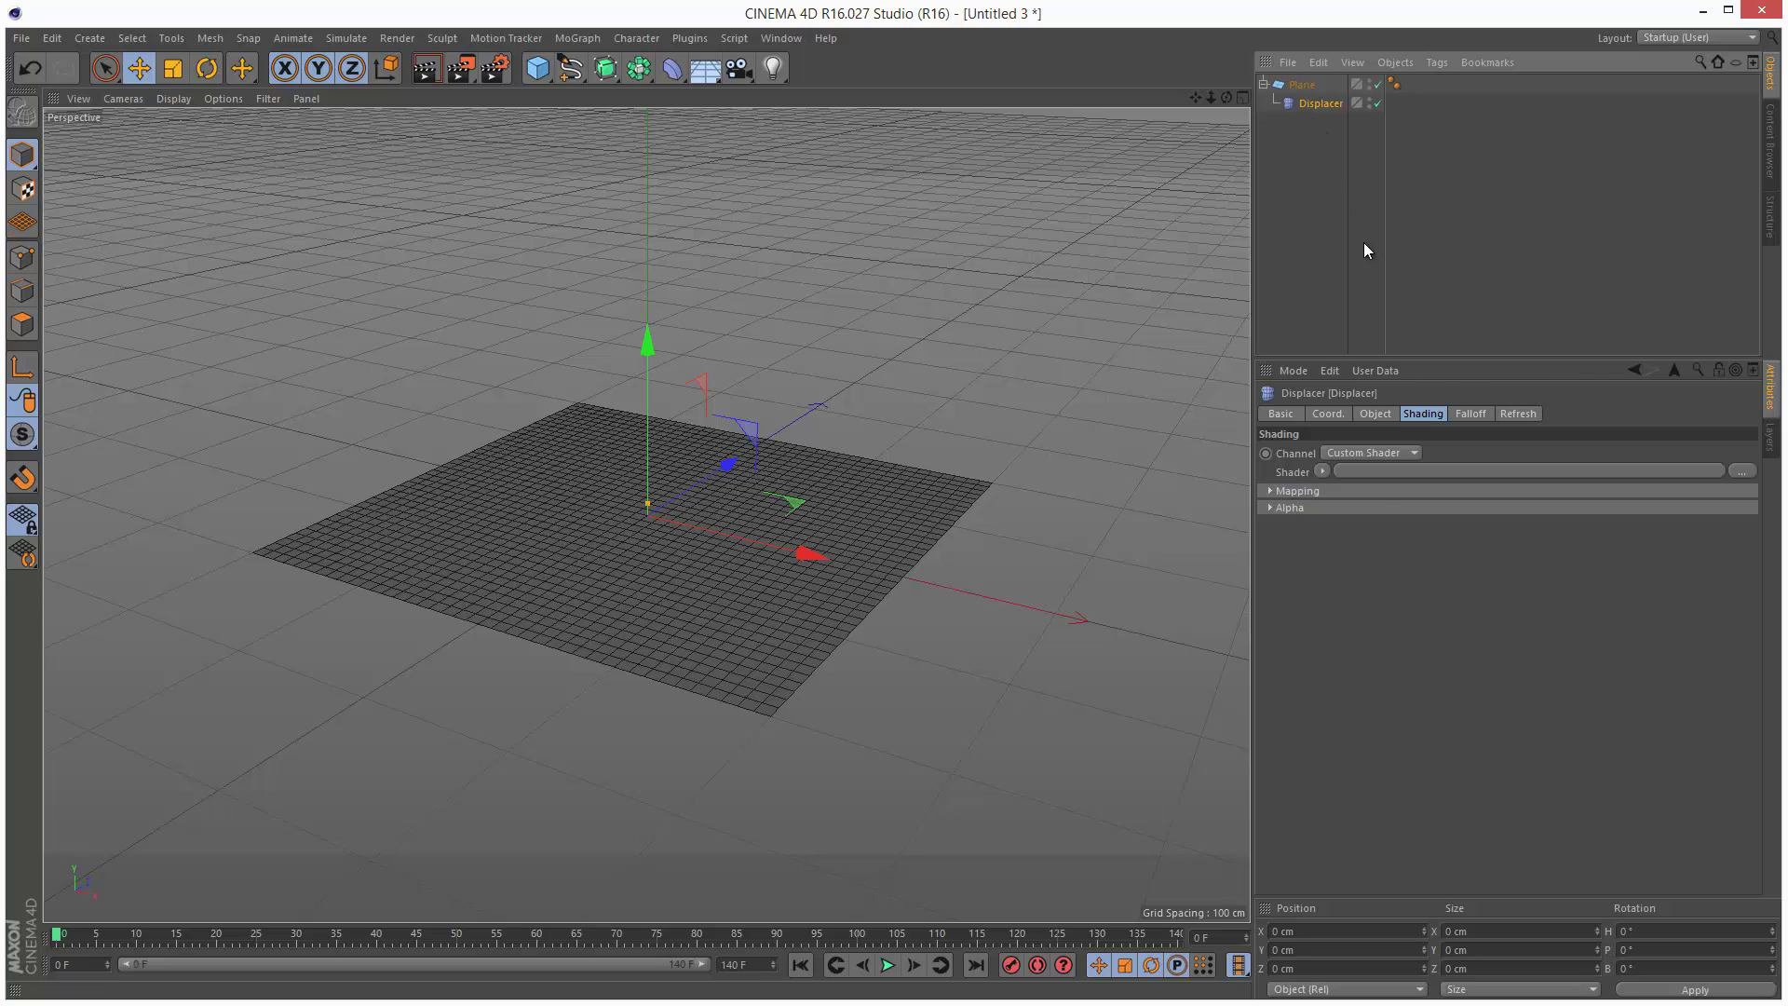
Drive the Displacer with a Noise shader and set its Strength to -40%.
click(1376, 413)
click(1436, 415)
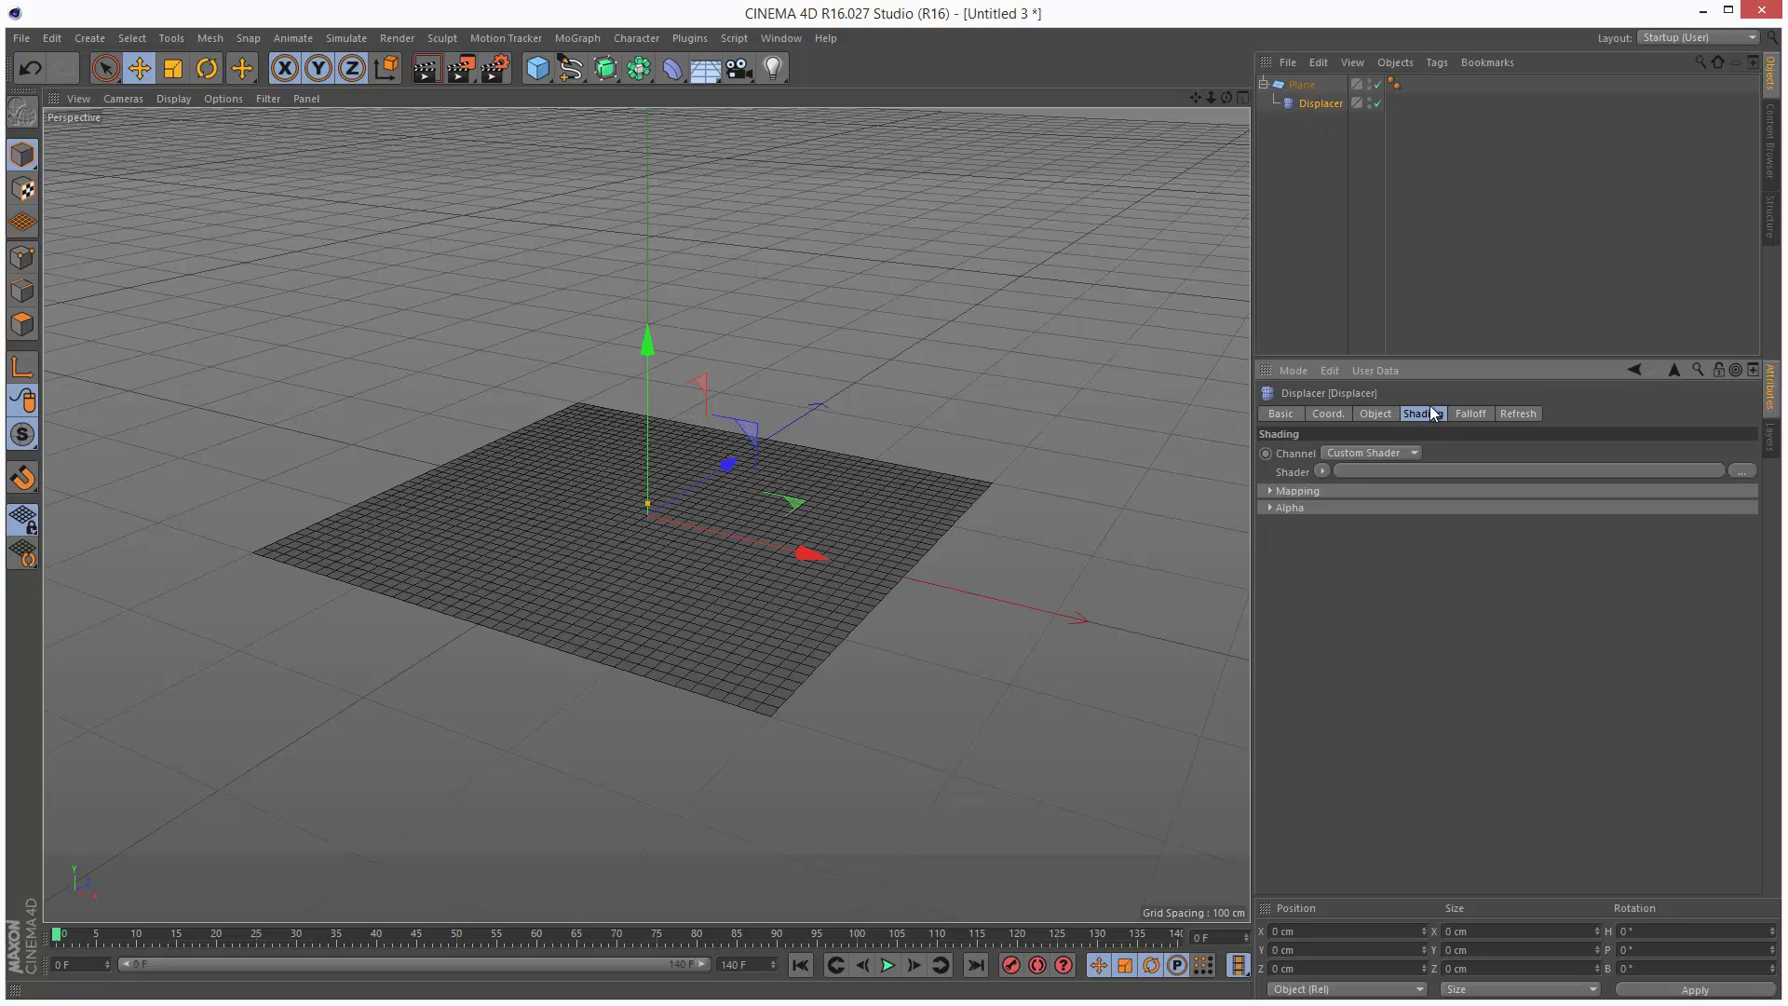
click(1322, 471)
click(1382, 669)
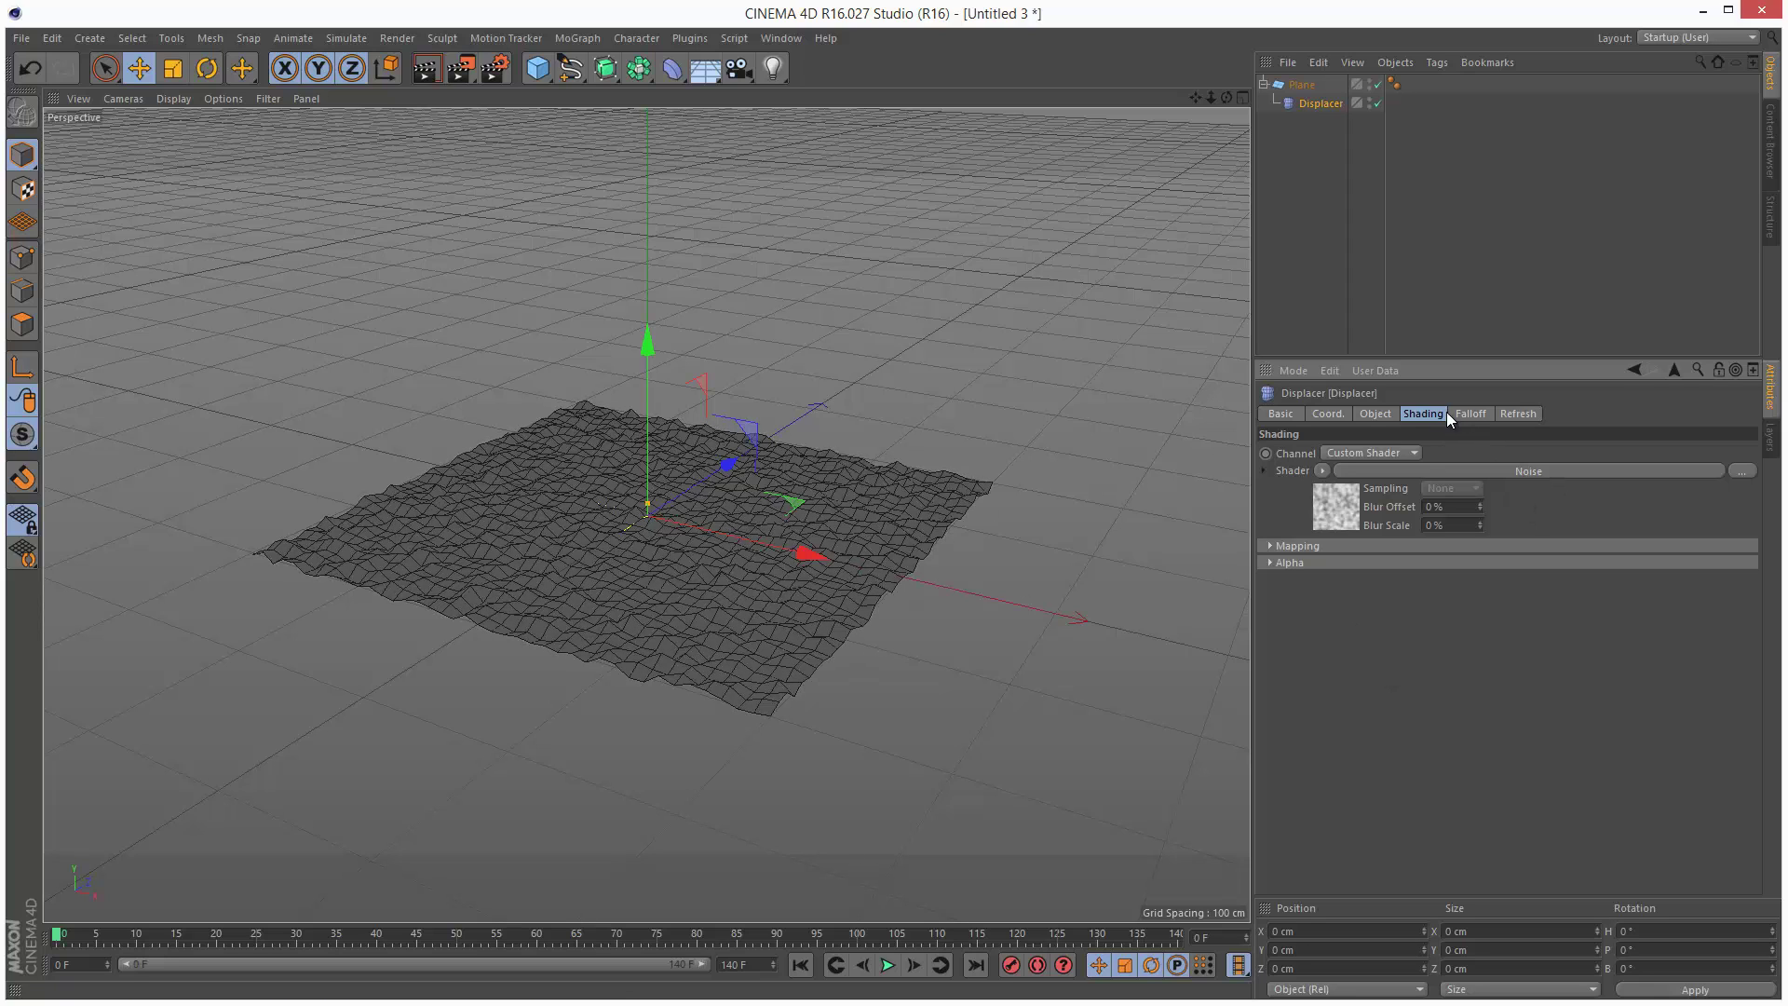
click(1376, 414)
mouse_move(1487, 479)
mouse_down()
mouse_move(1408, 473)
mouse_move(1593, 485)
mouse_move(1501, 491)
mouse_up()
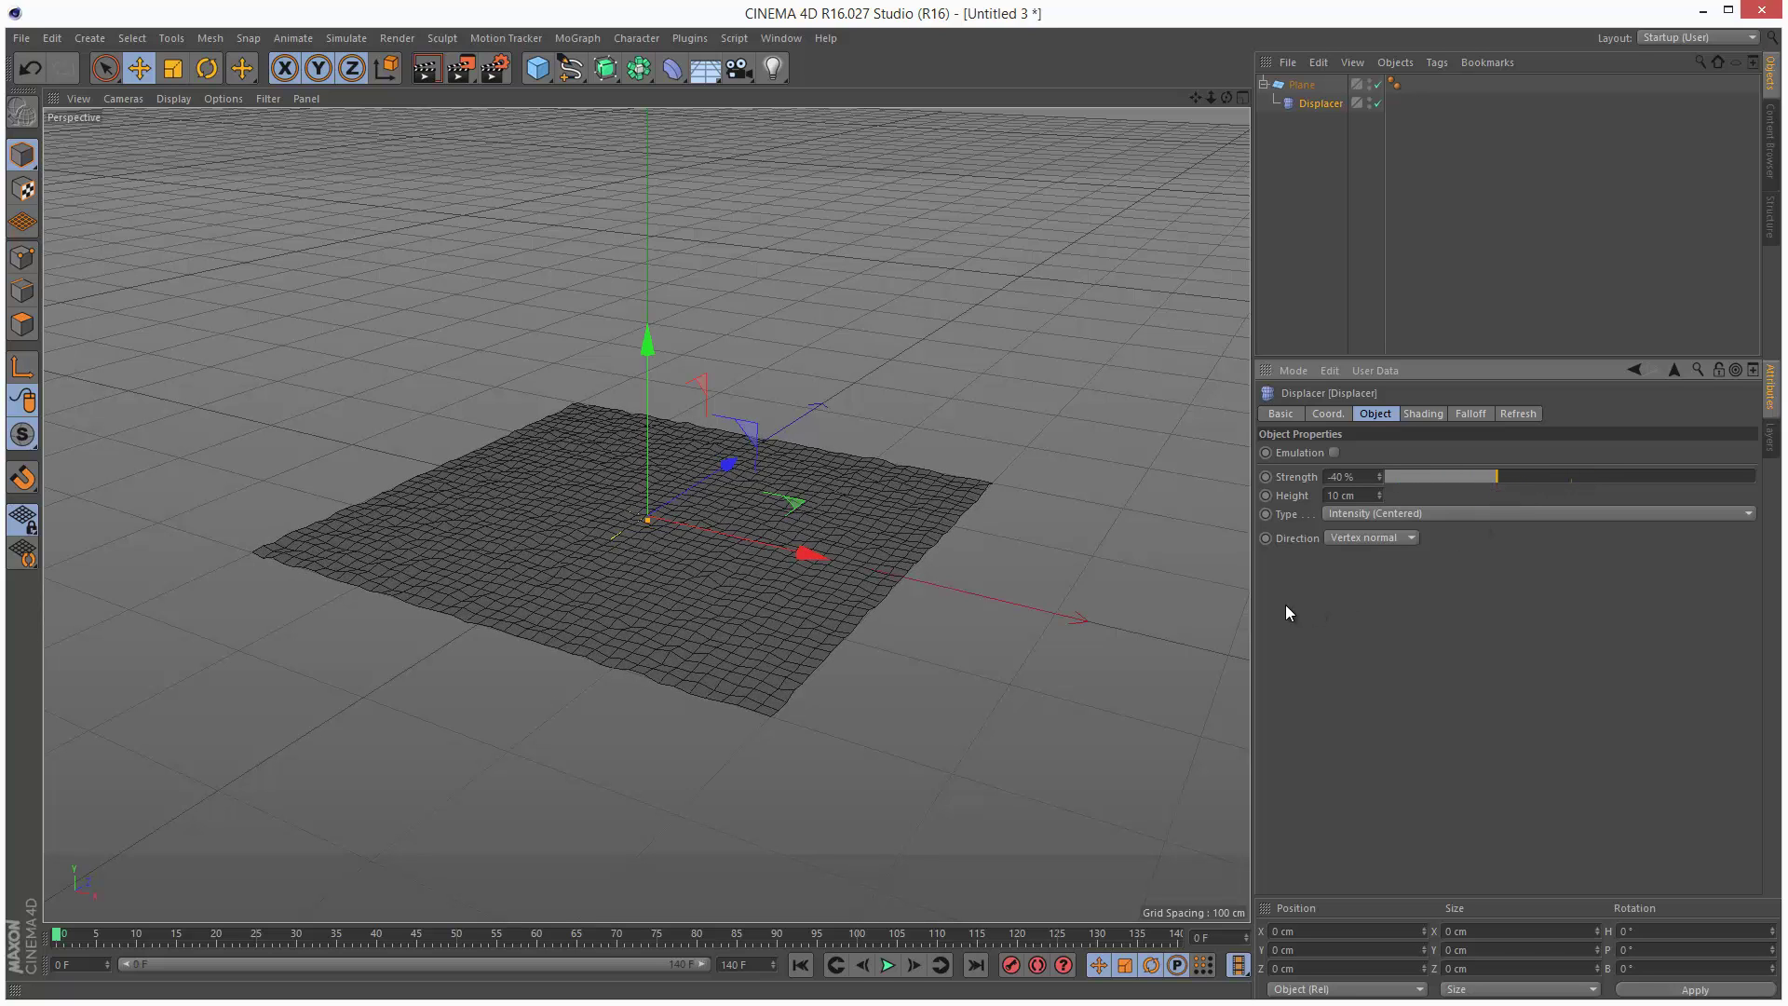
Grow hair on the selected Plane with Simulate > Hair Objects > Add Hair.
click(1300, 87)
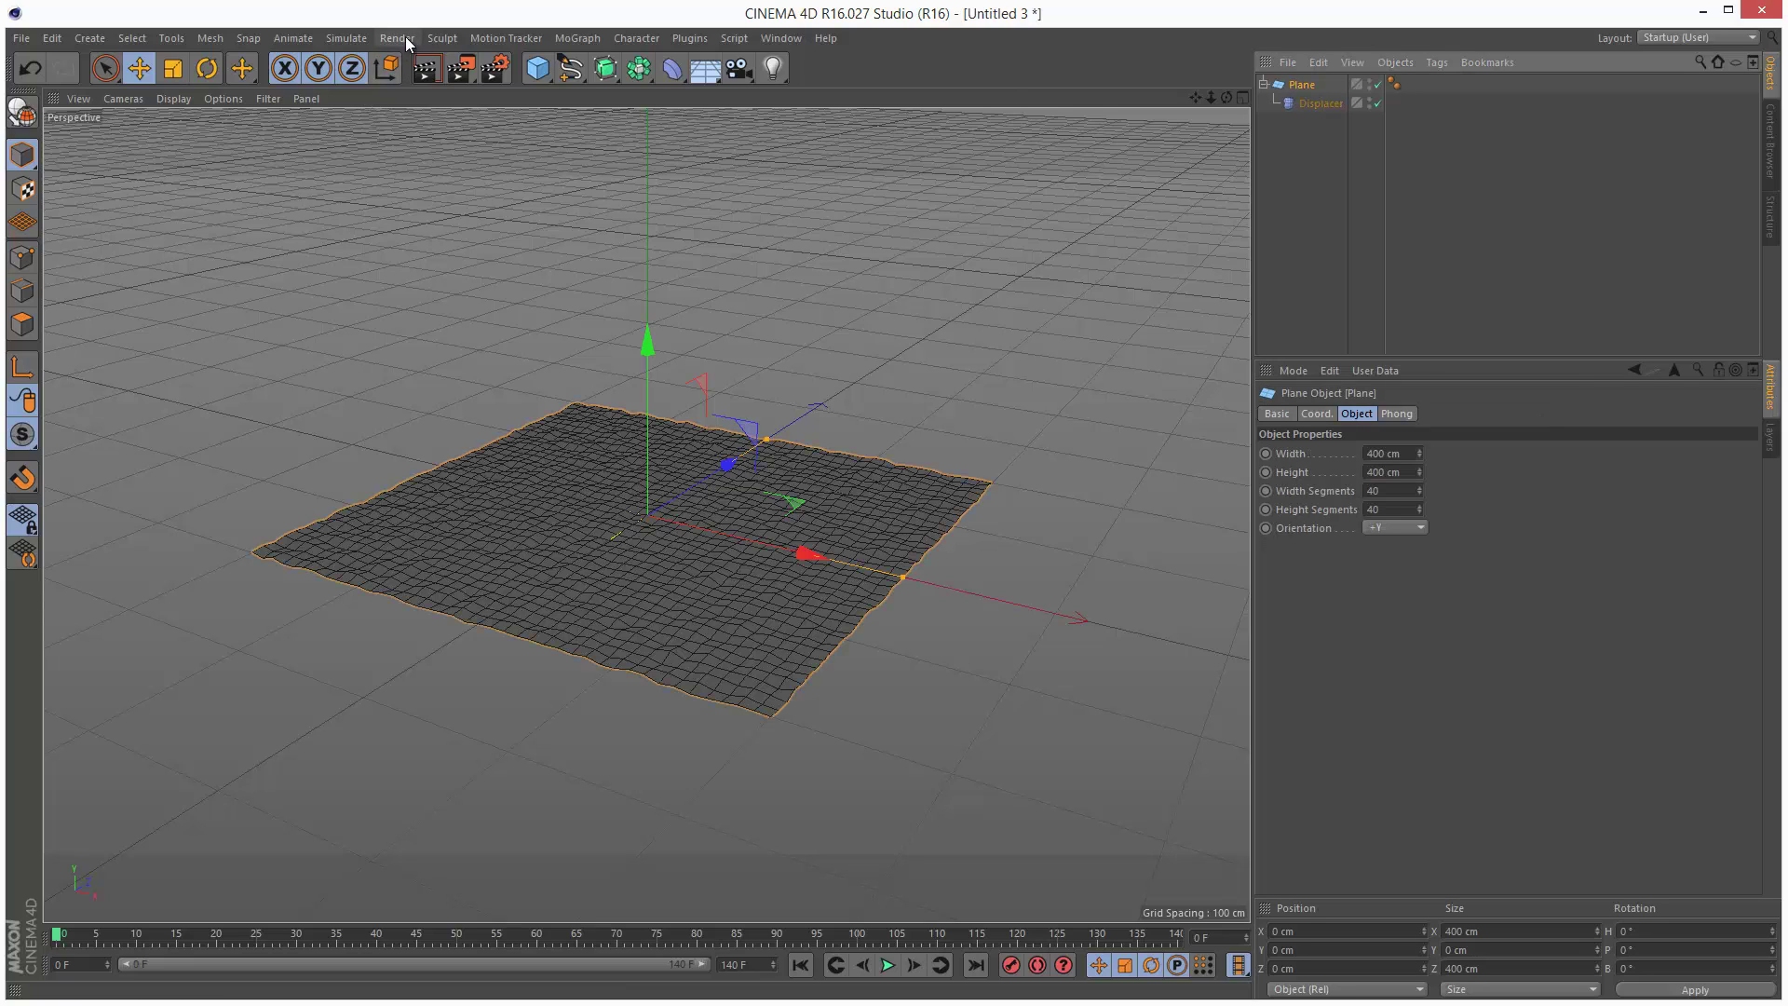
click(354, 39)
mouse_move(371, 153)
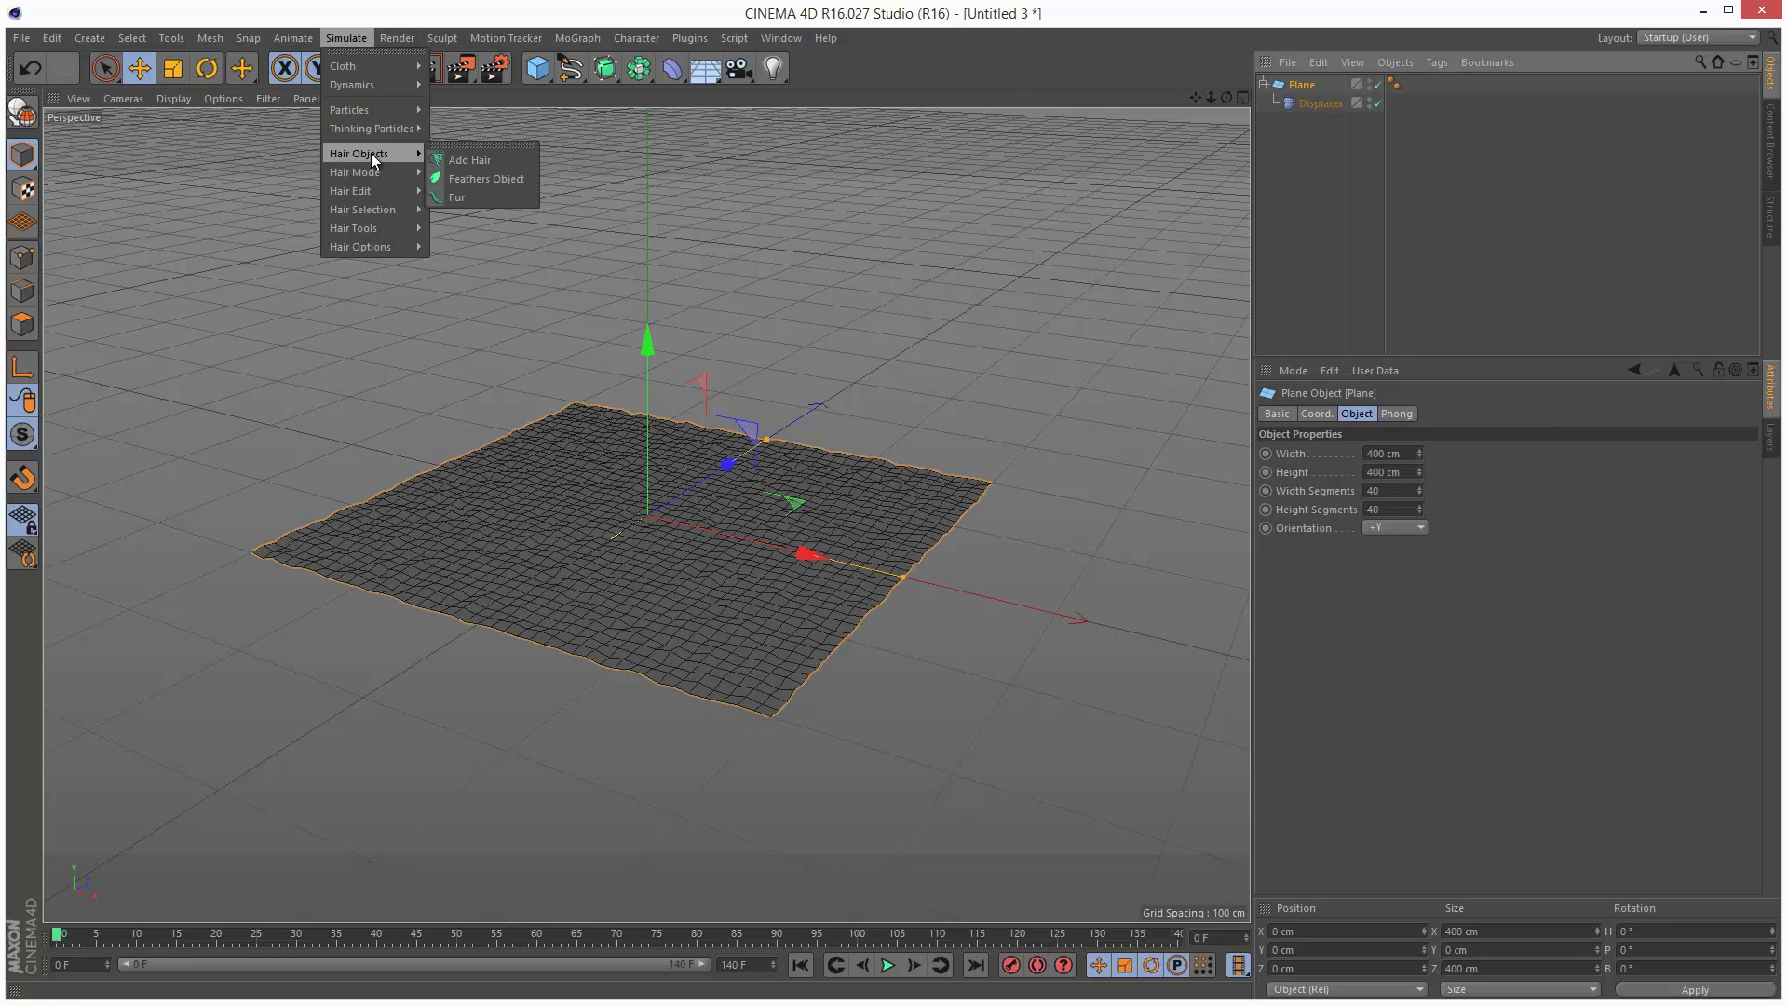
click(489, 159)
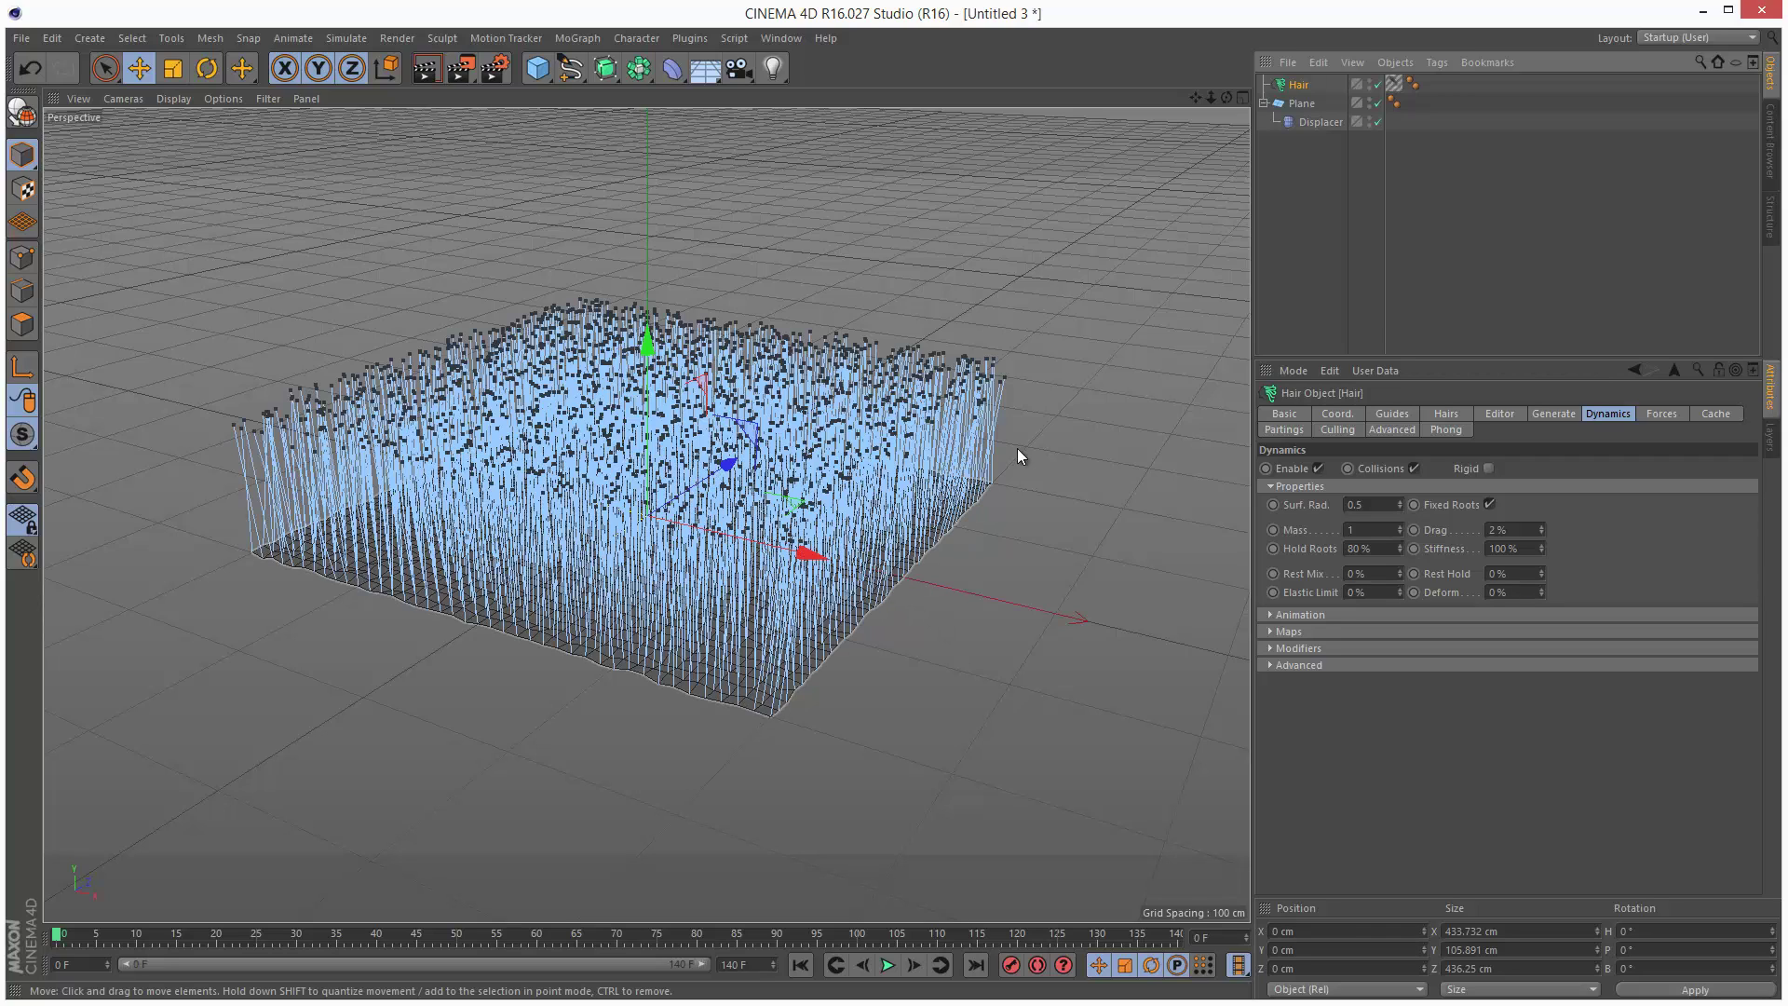
Open the Hair Mat material's Basic settings from its Hair Material tag.
click(1395, 86)
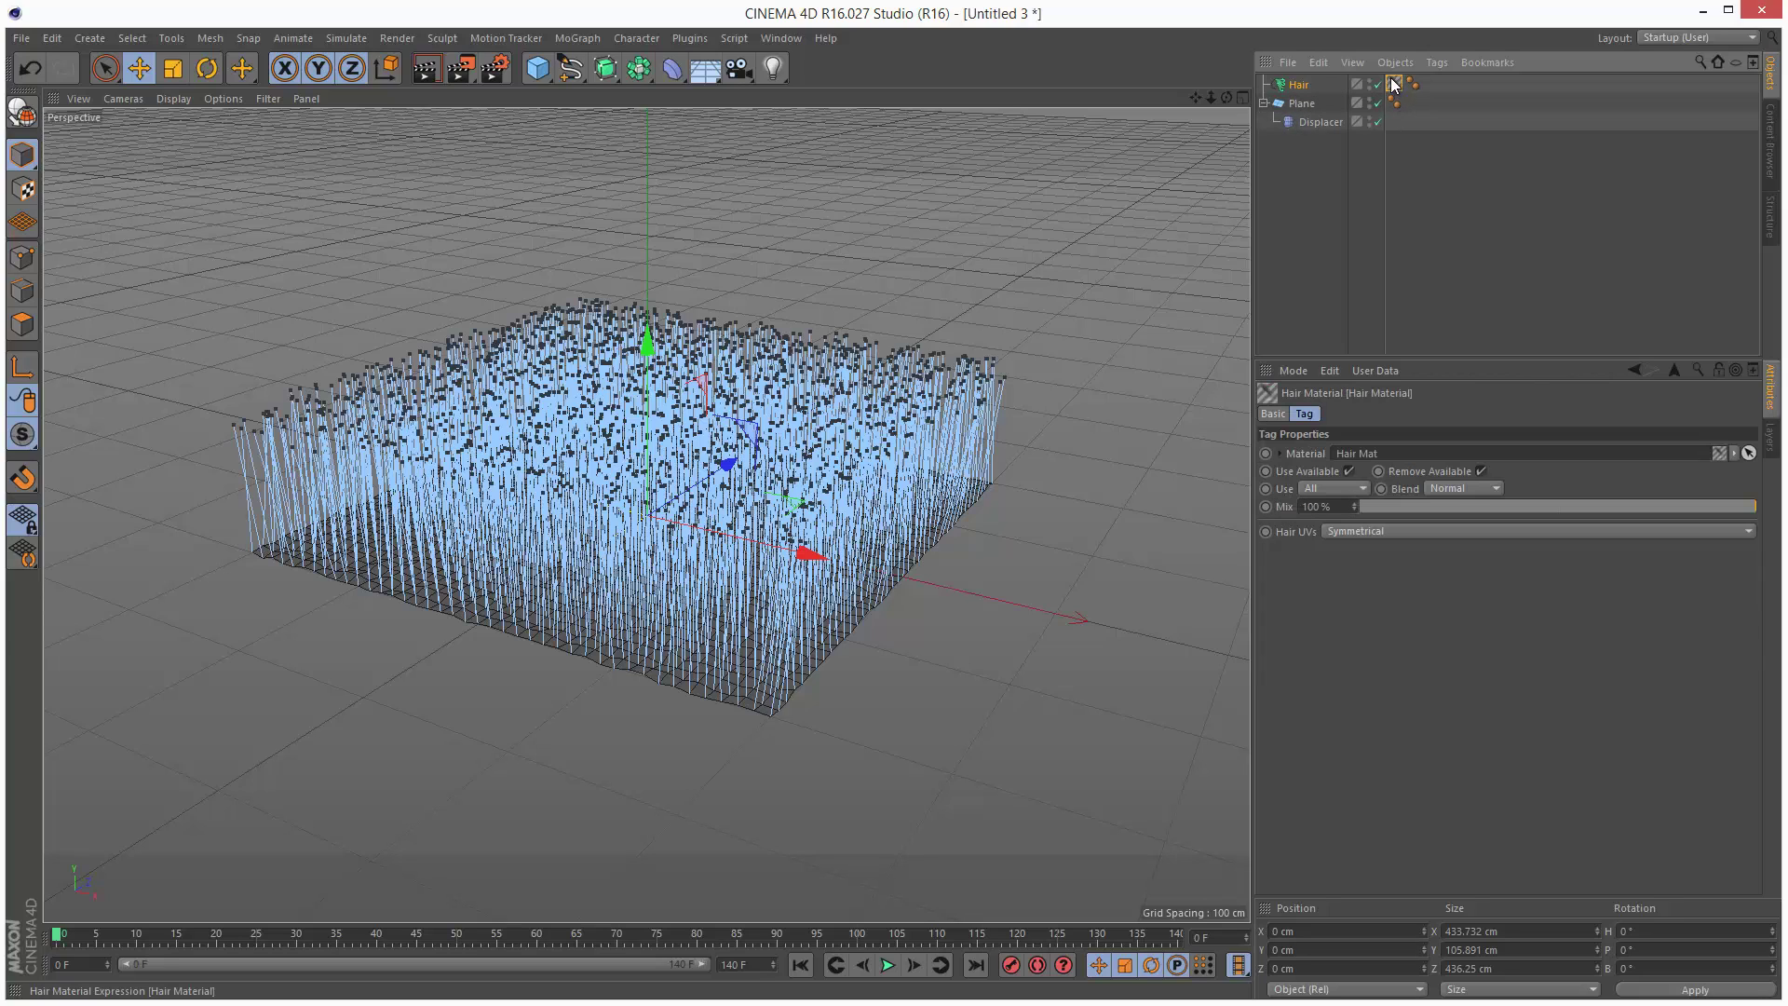
double_click(1394, 88)
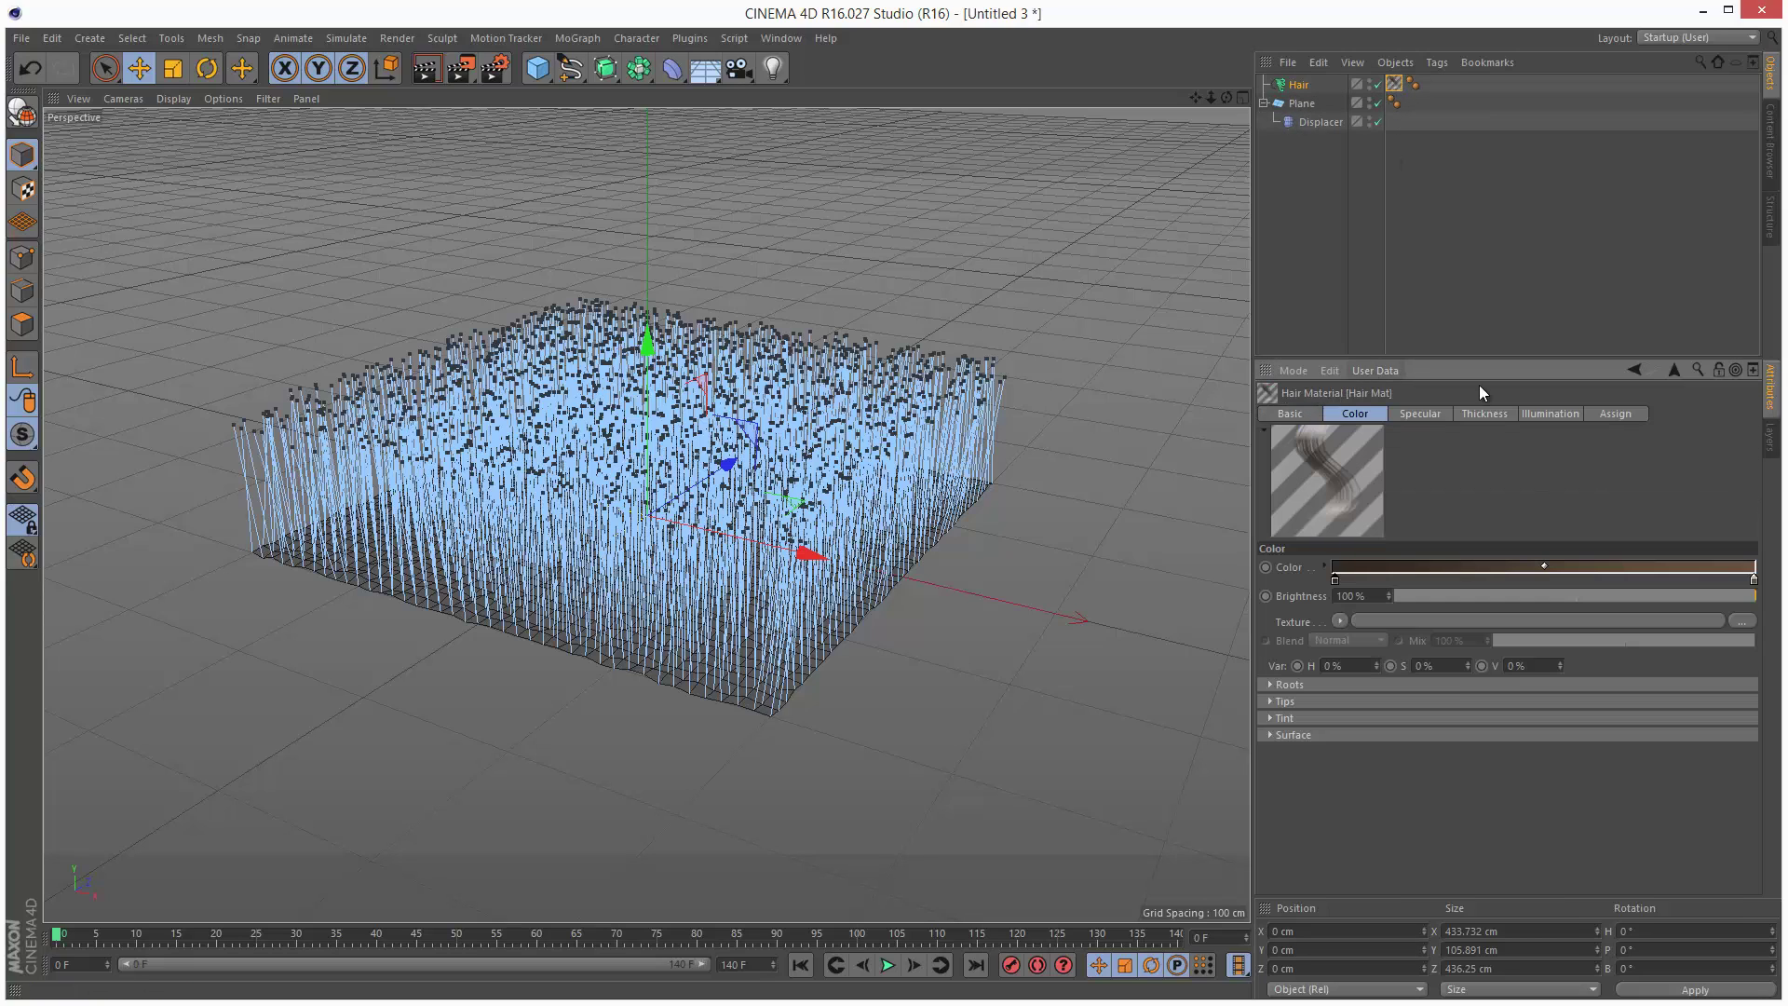
click(1297, 414)
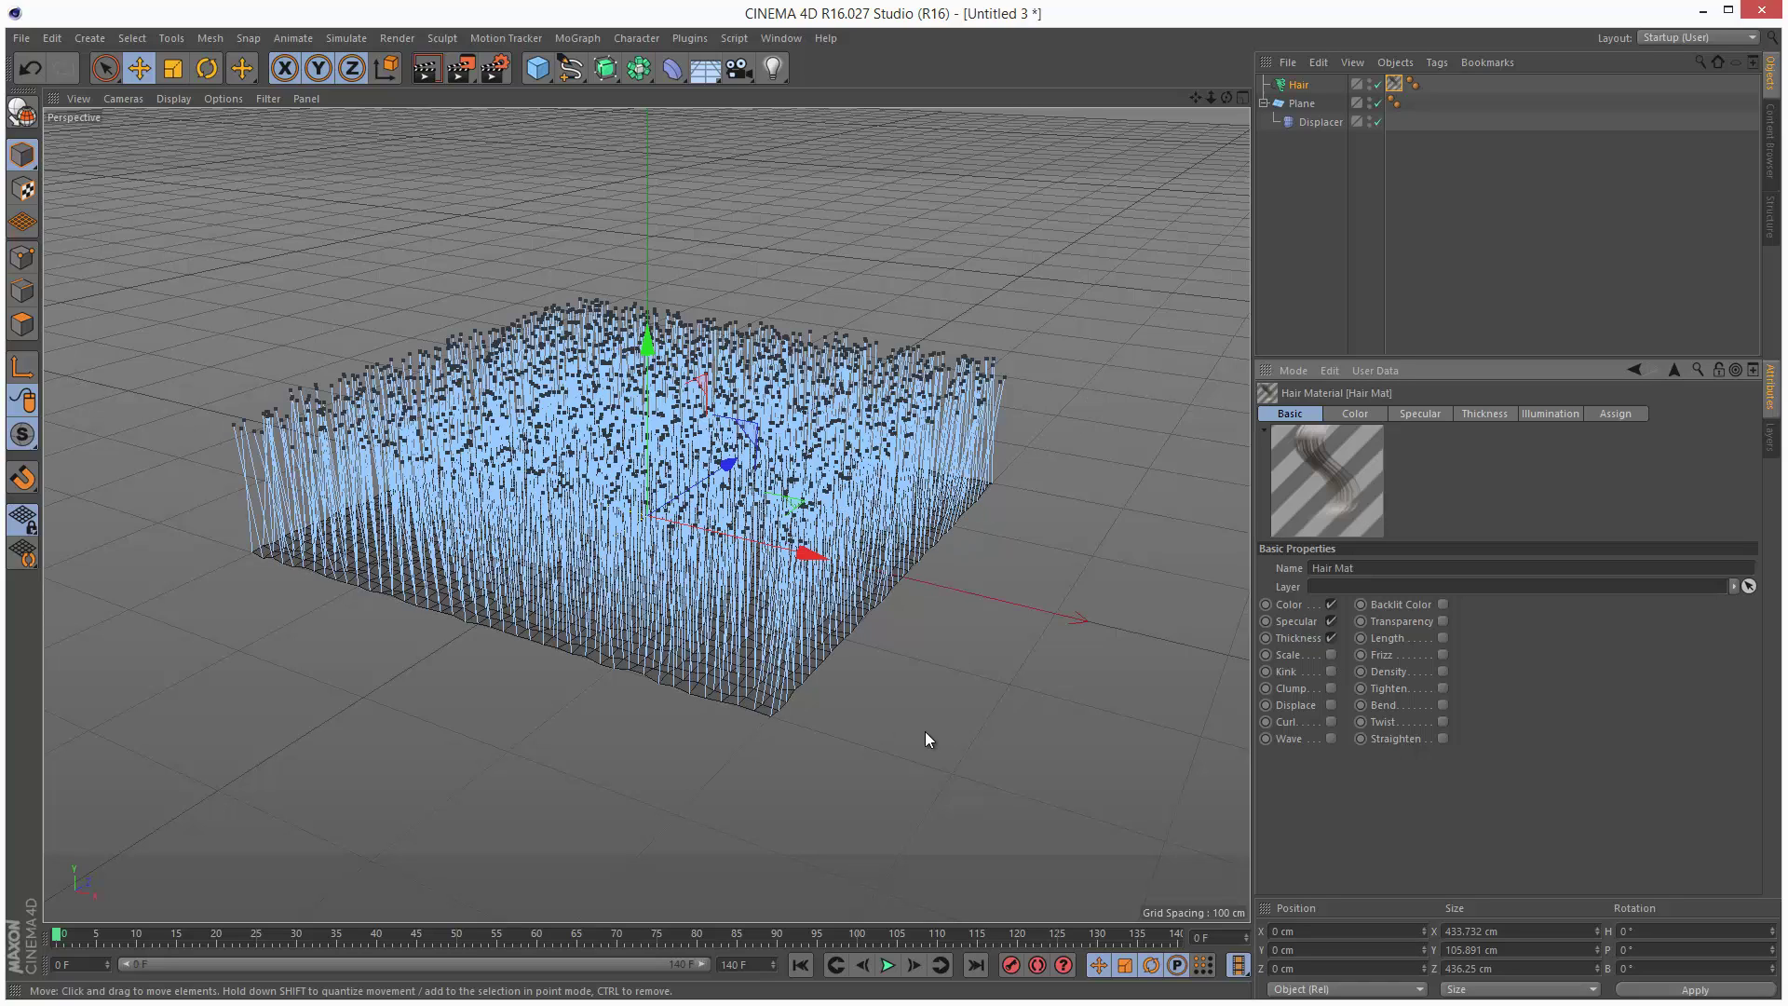
Turn both root and tip gradient knots green, and set primary specular strength to 30%.
click(1358, 413)
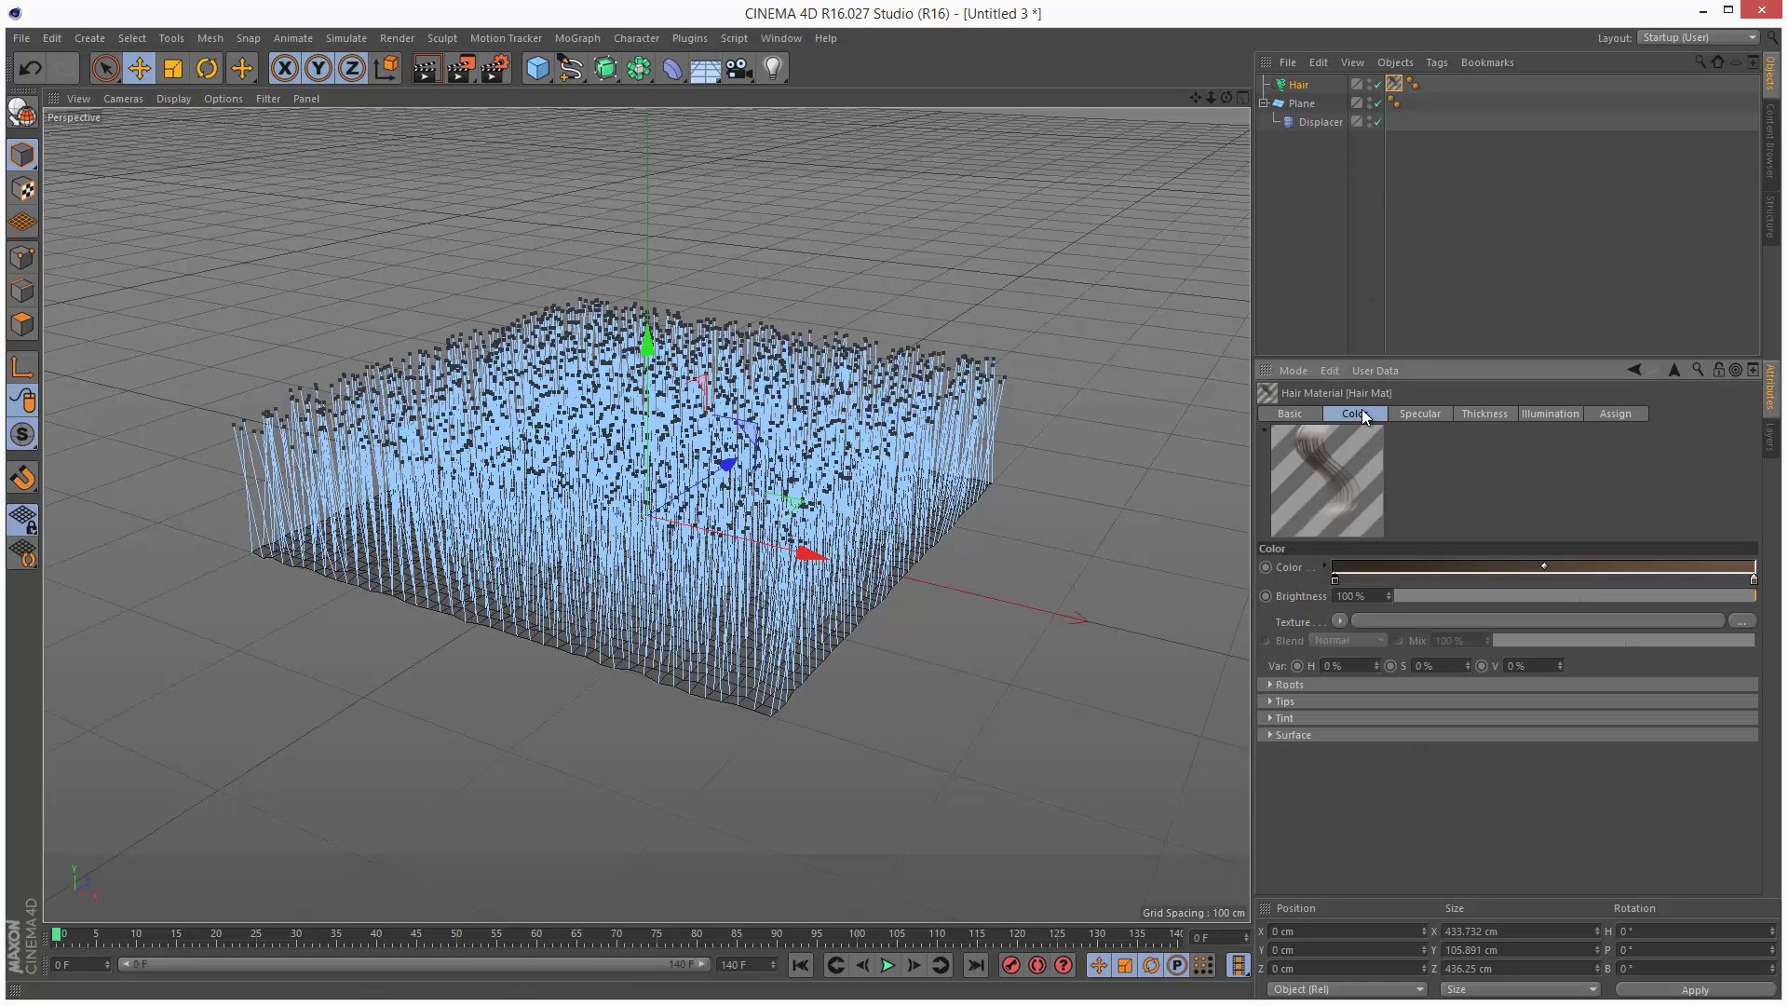
double_click(1335, 581)
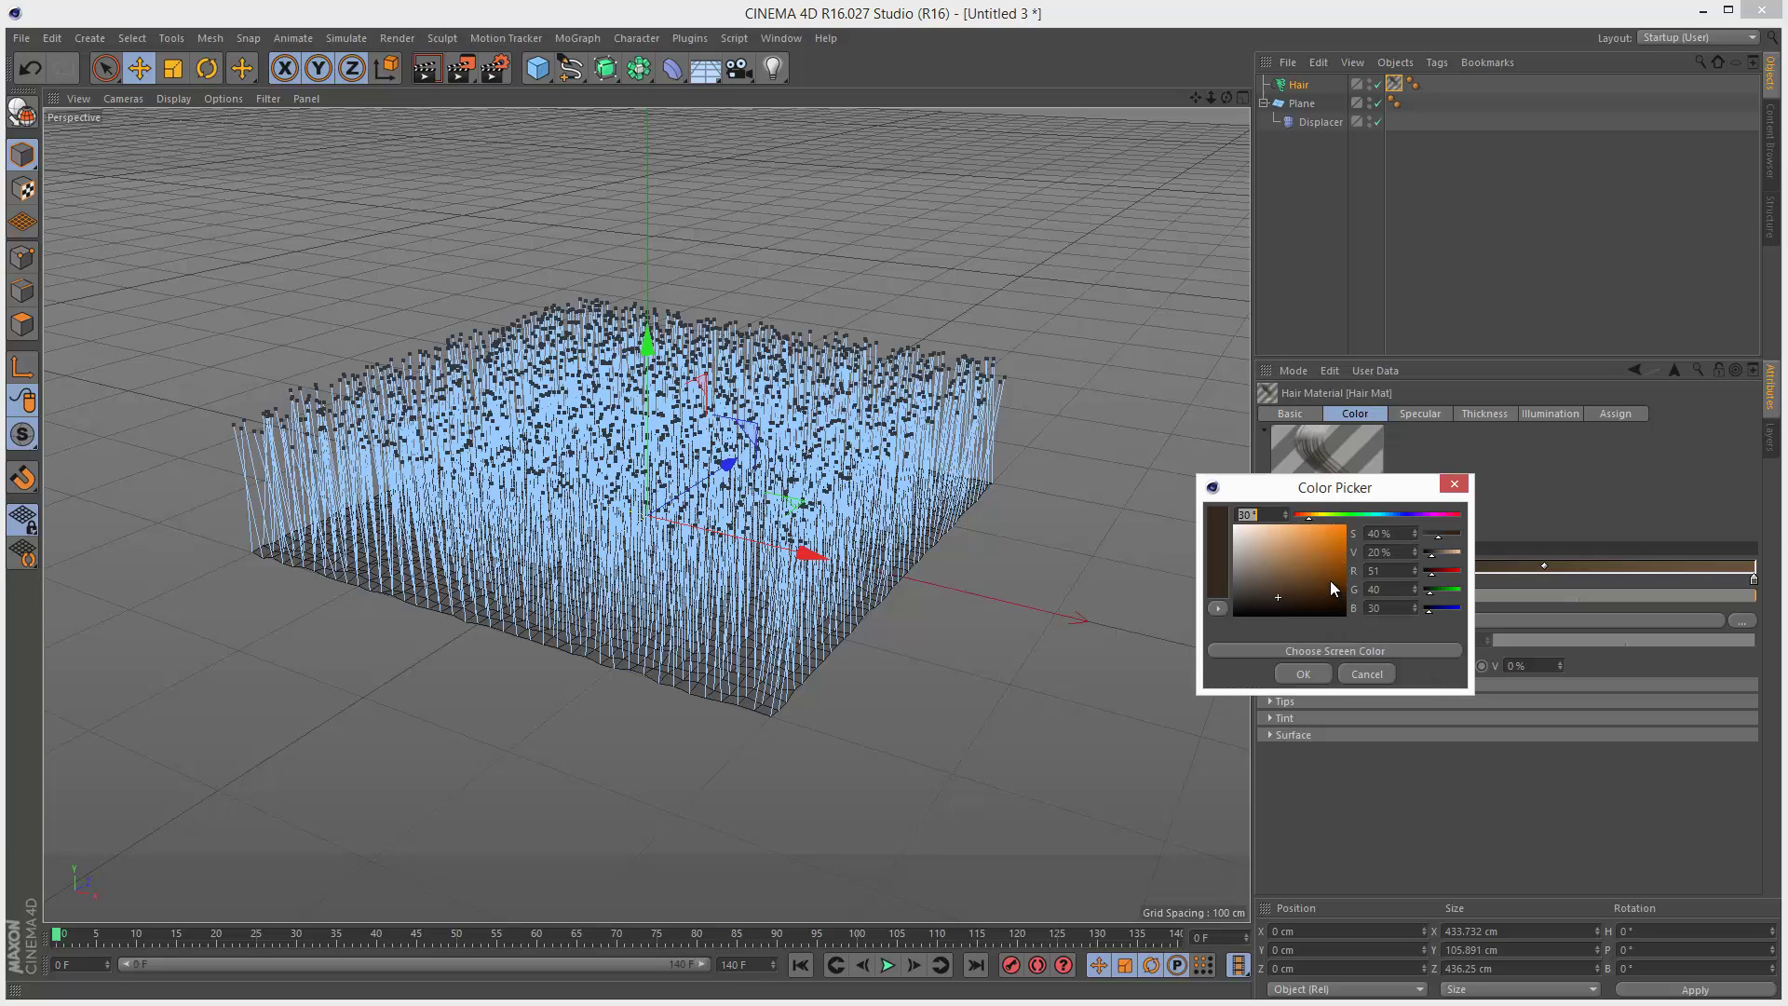
drag(1373, 518, 1357, 518)
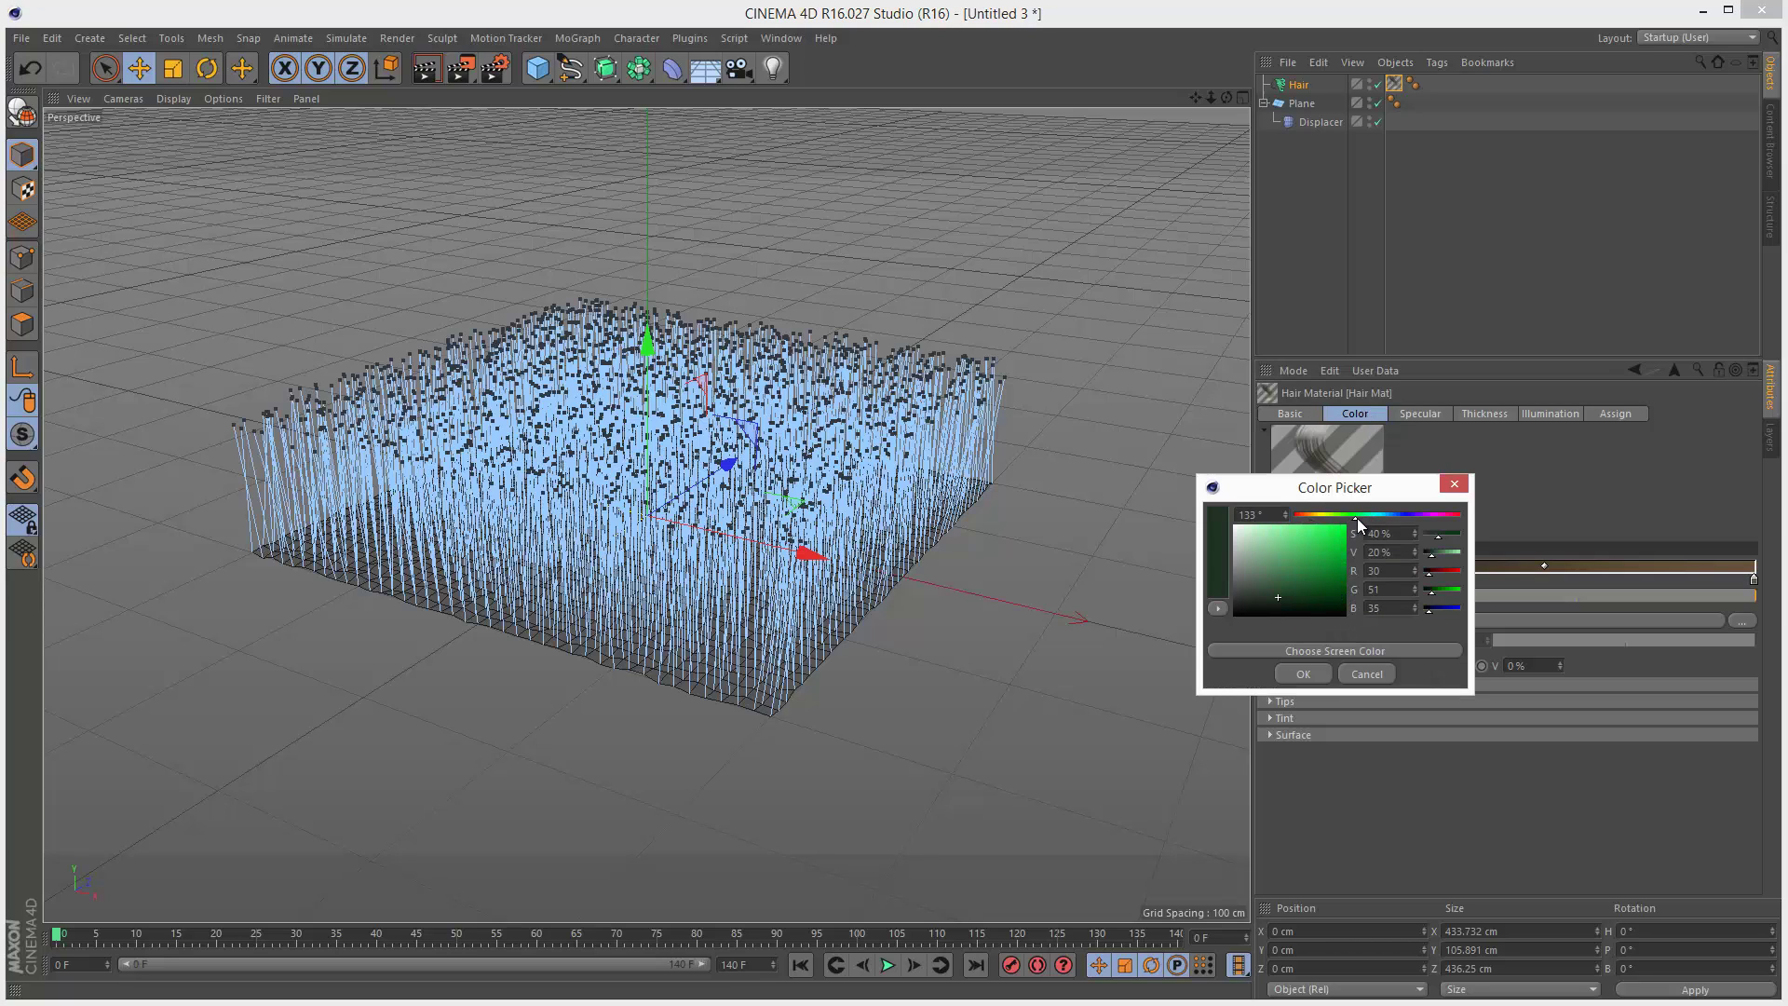
click(1303, 674)
double_click(1755, 578)
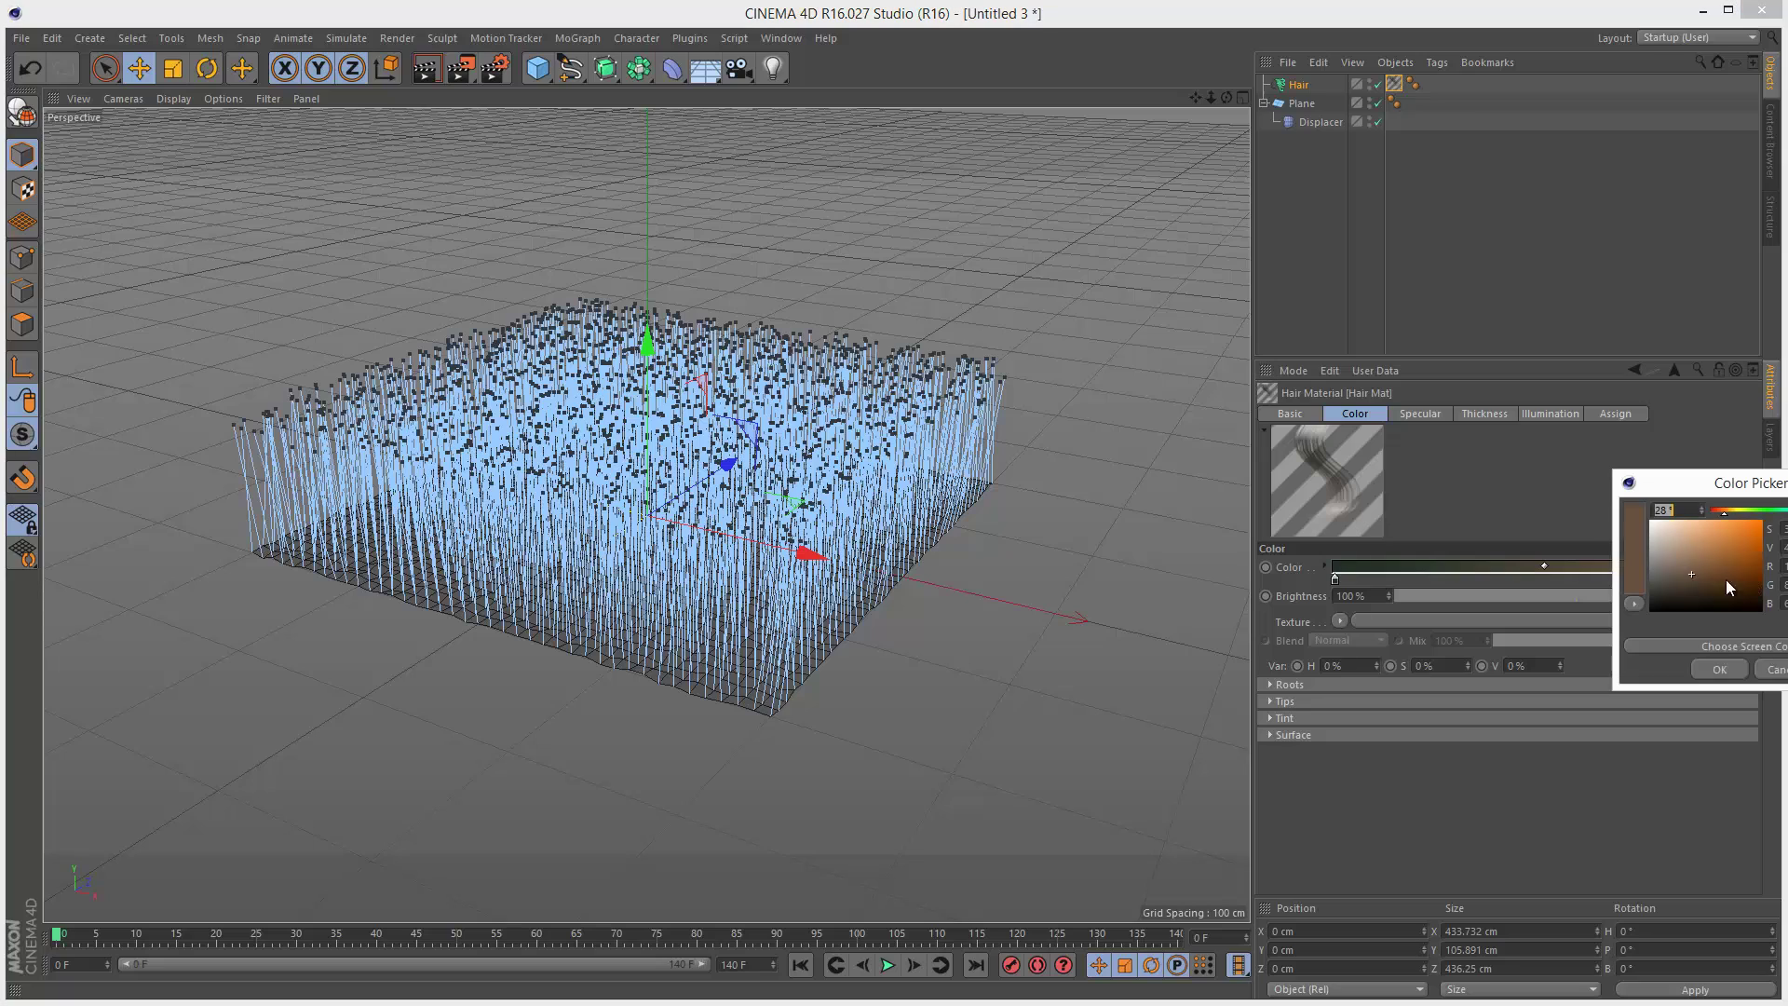
click(1766, 512)
click(1719, 669)
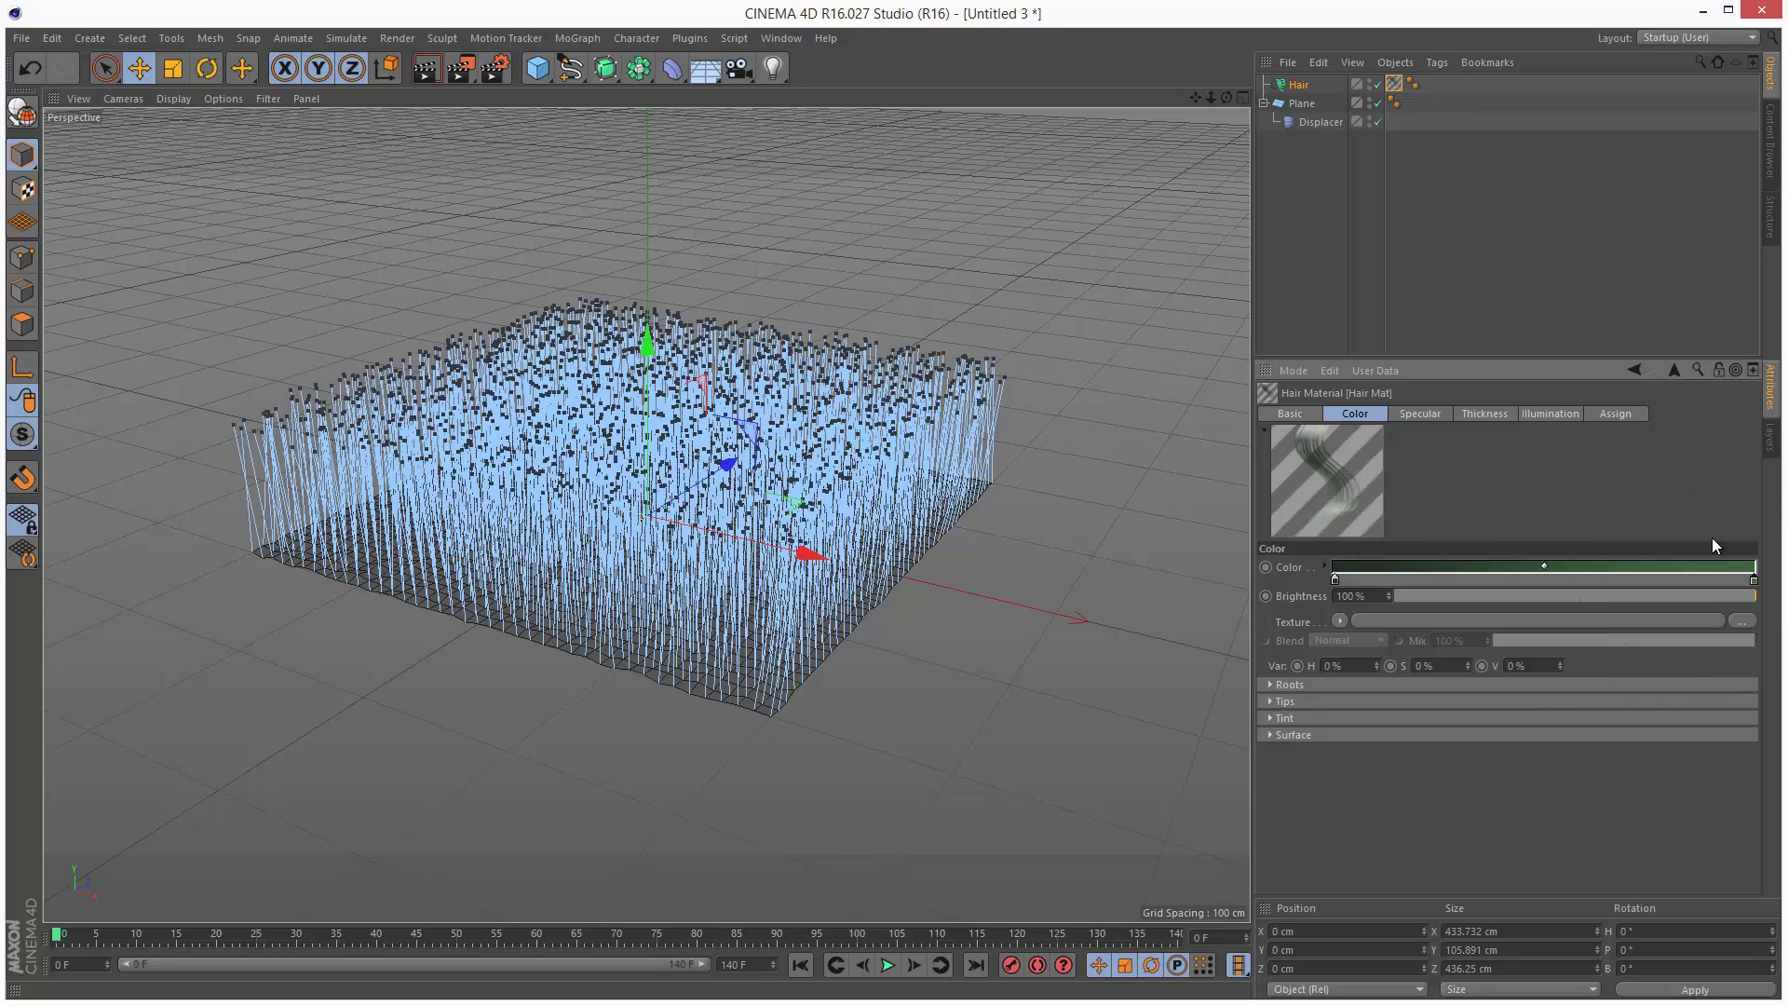
click(1420, 415)
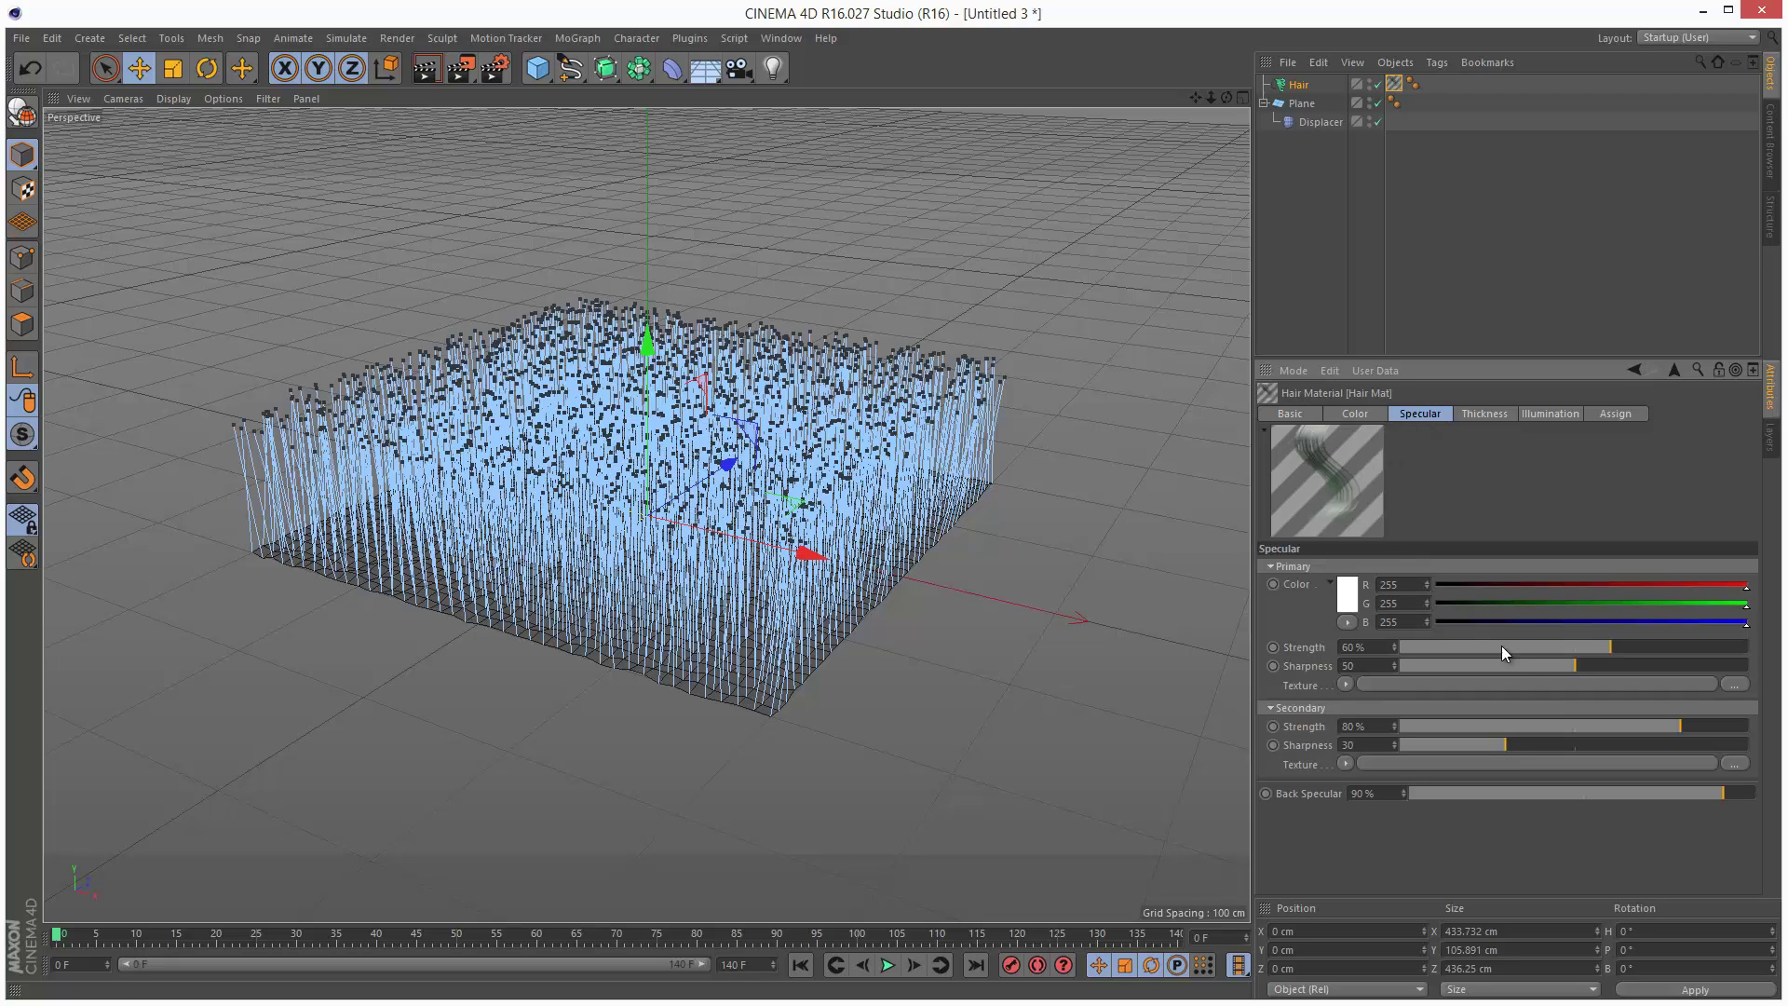
drag(1517, 651, 1497, 651)
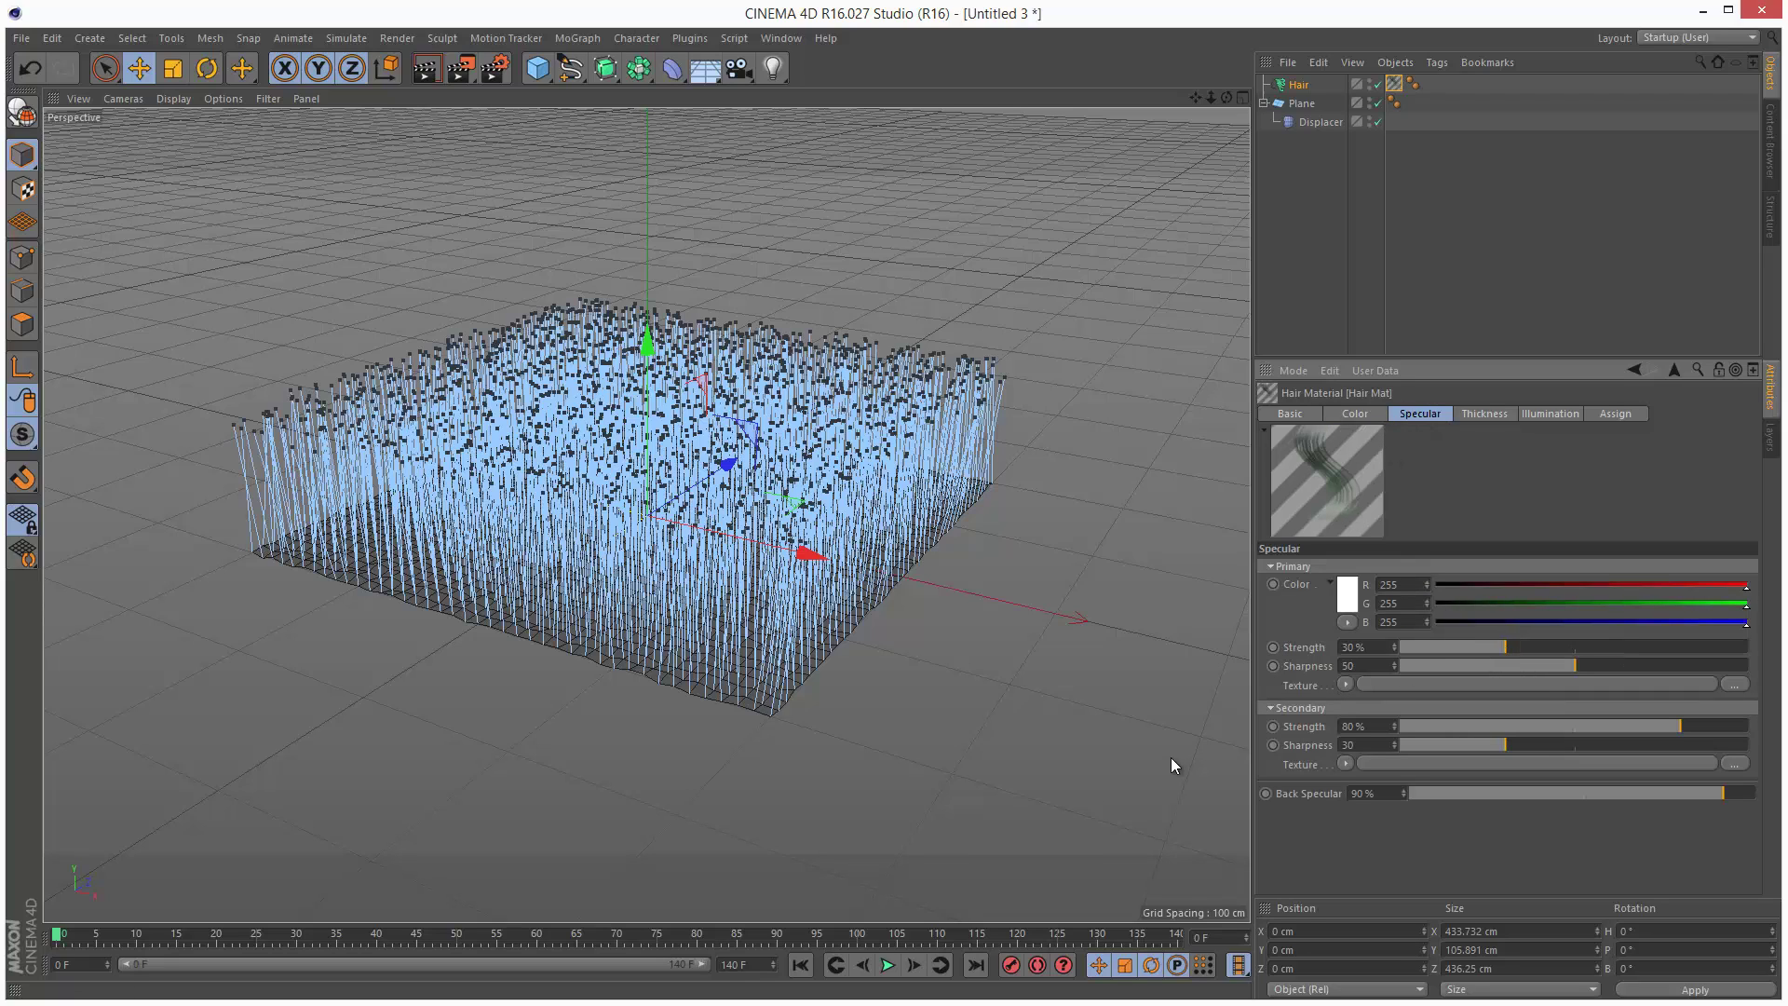
At frame 52, switch the renderer to Standard with Best anti-aliasing and render.
click(888, 965)
click(890, 966)
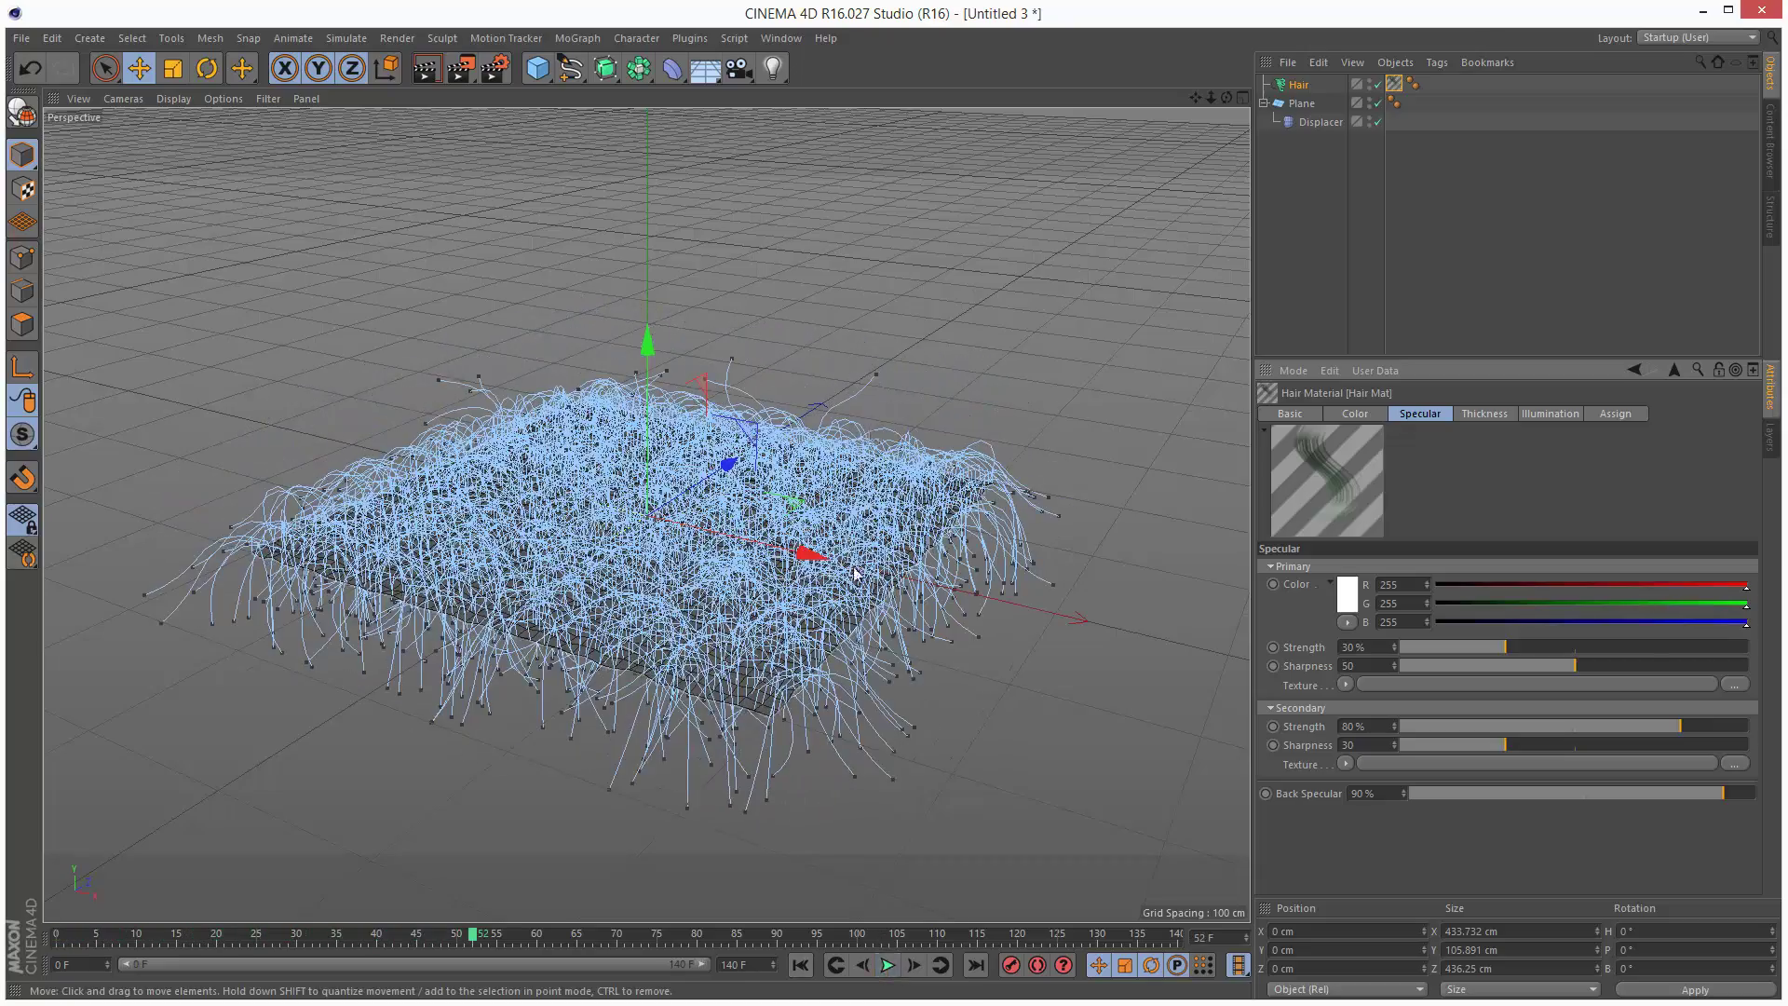
click(426, 67)
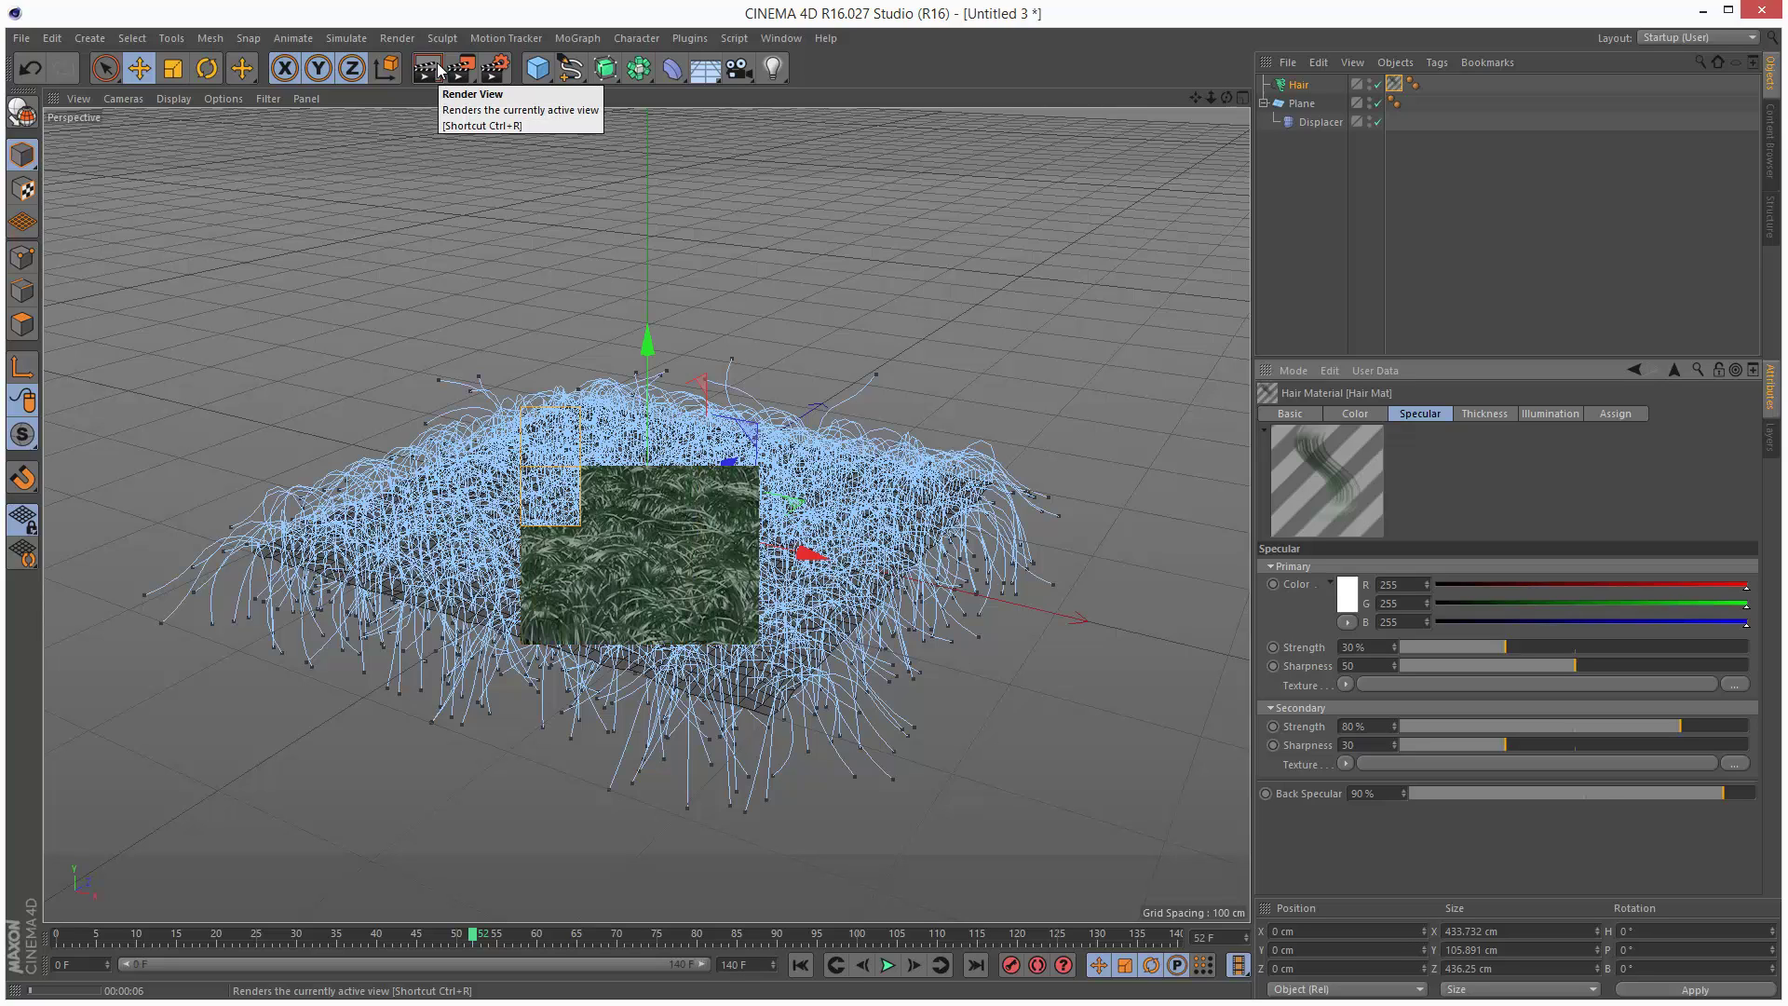
key(ctrl+b)
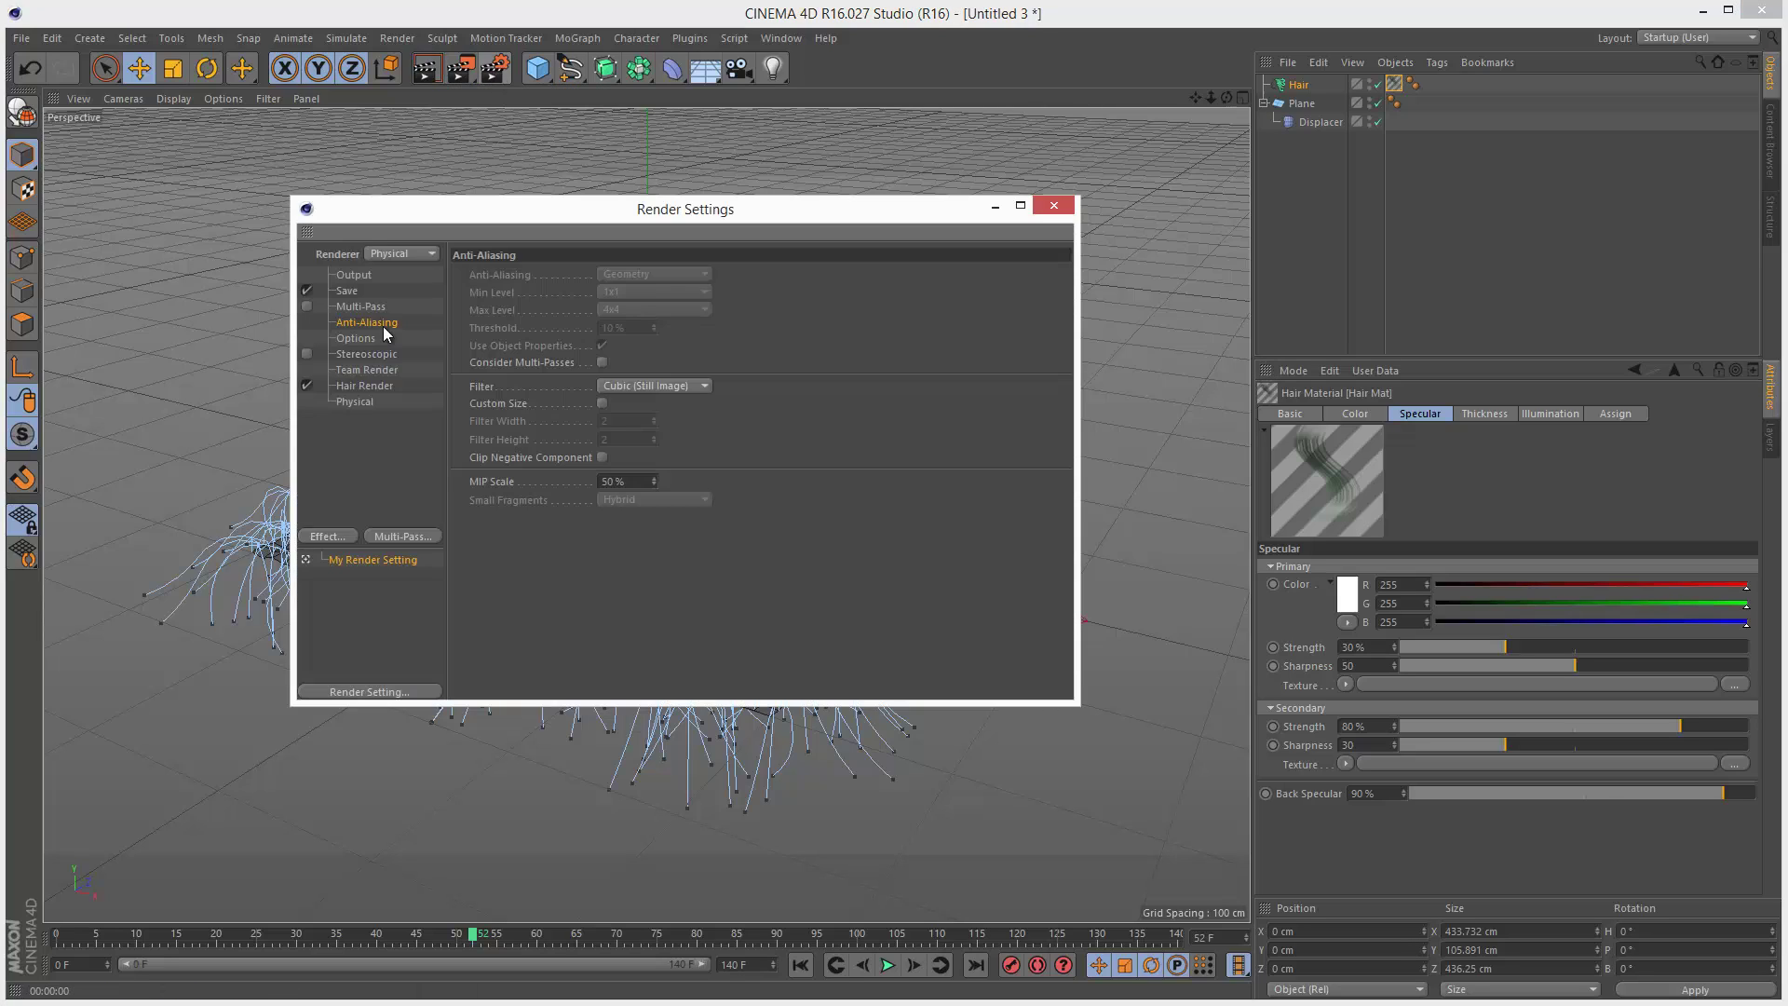
click(395, 253)
click(405, 275)
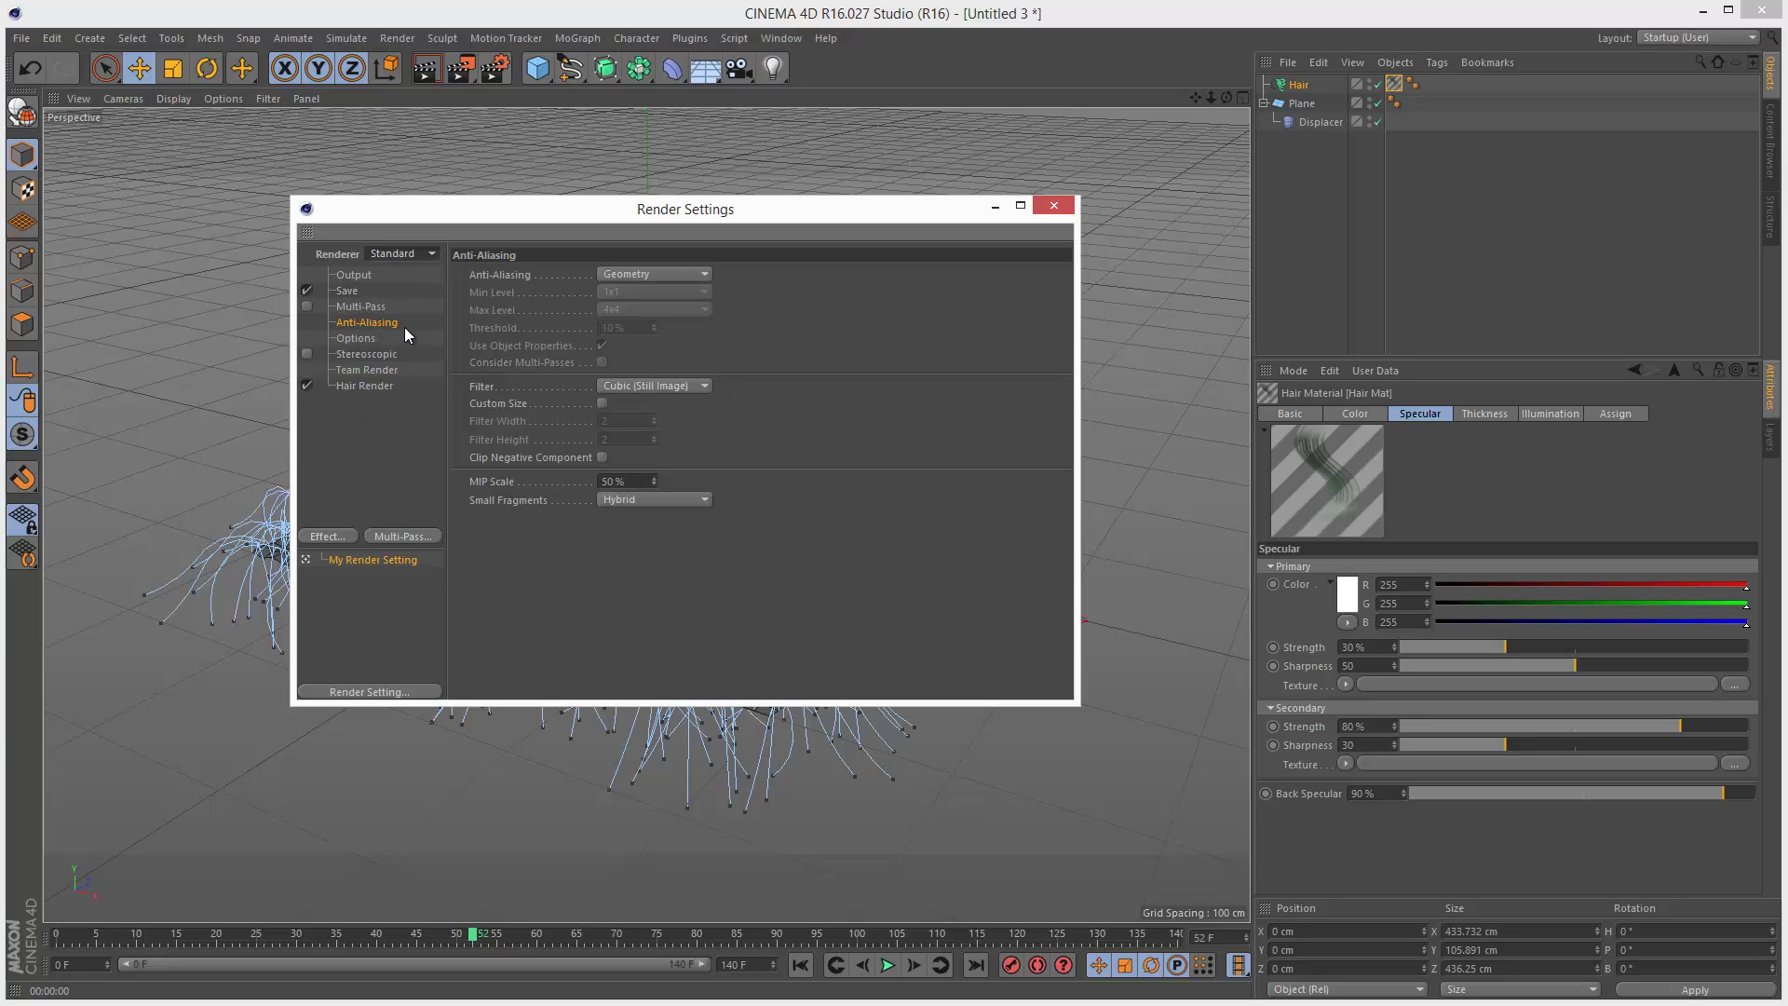
click(678, 272)
click(675, 328)
click(1050, 209)
click(427, 69)
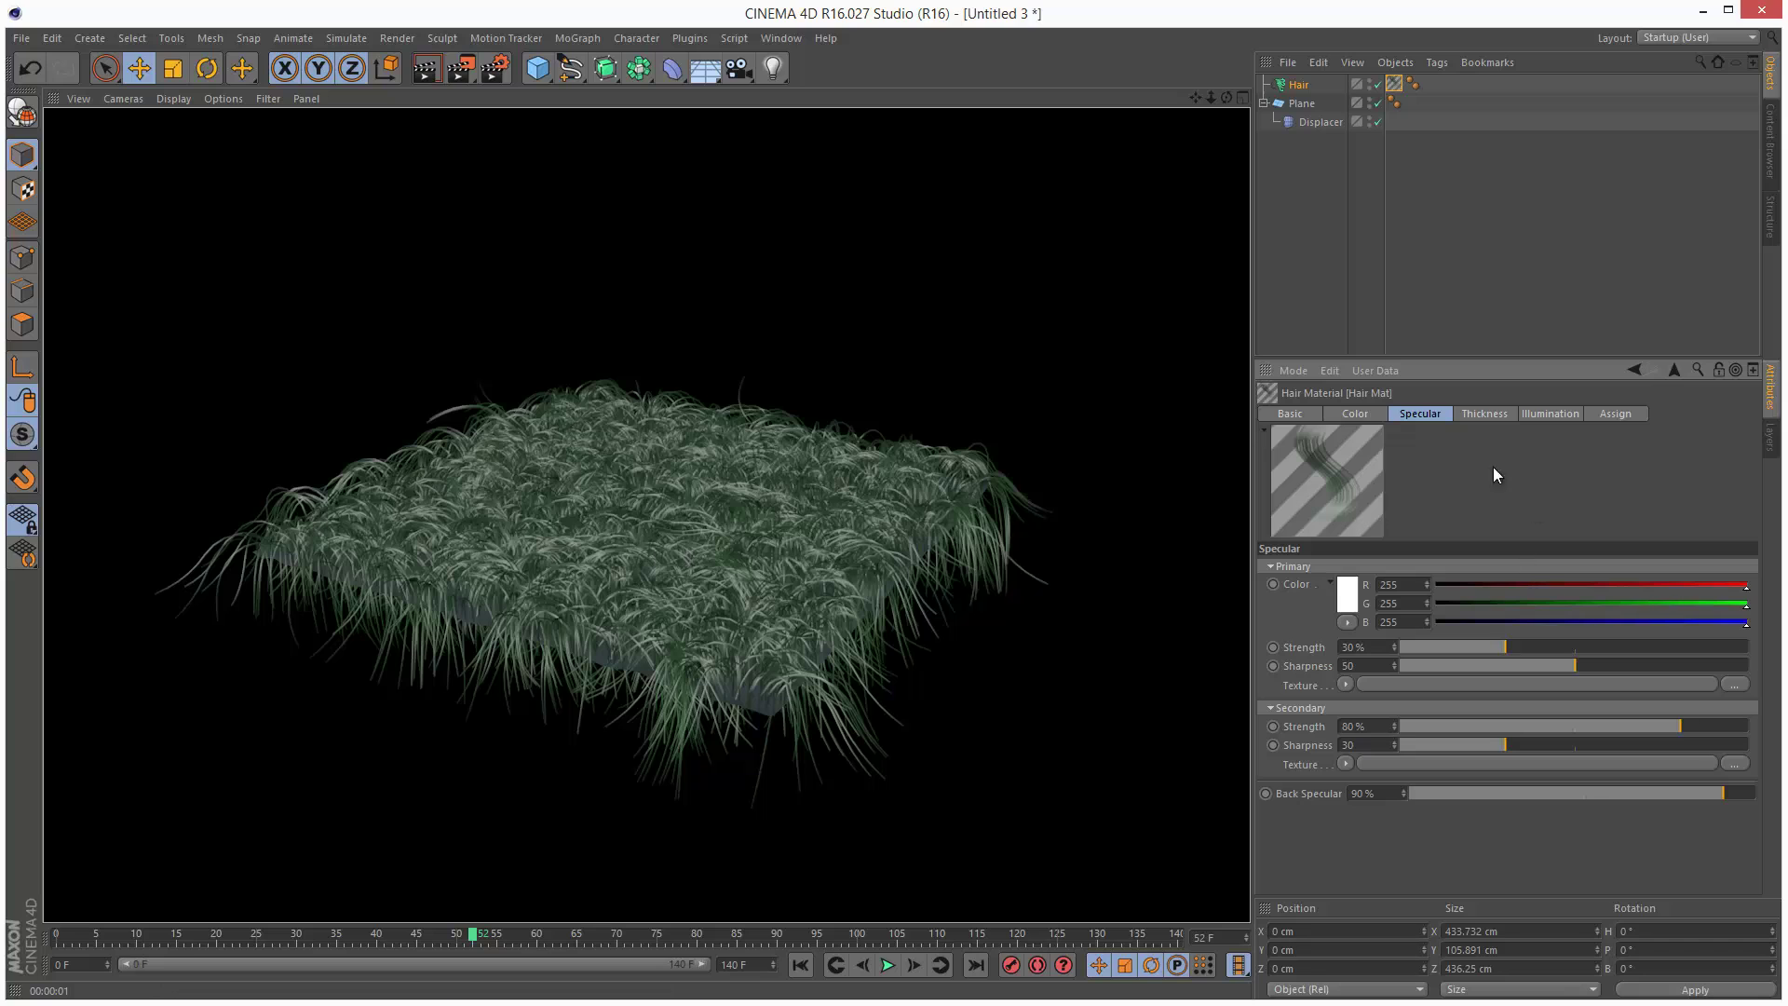
Set primary sharpness to 22, primary strength to 8% and secondary to 32%, then render.
click(1477, 665)
click(1452, 646)
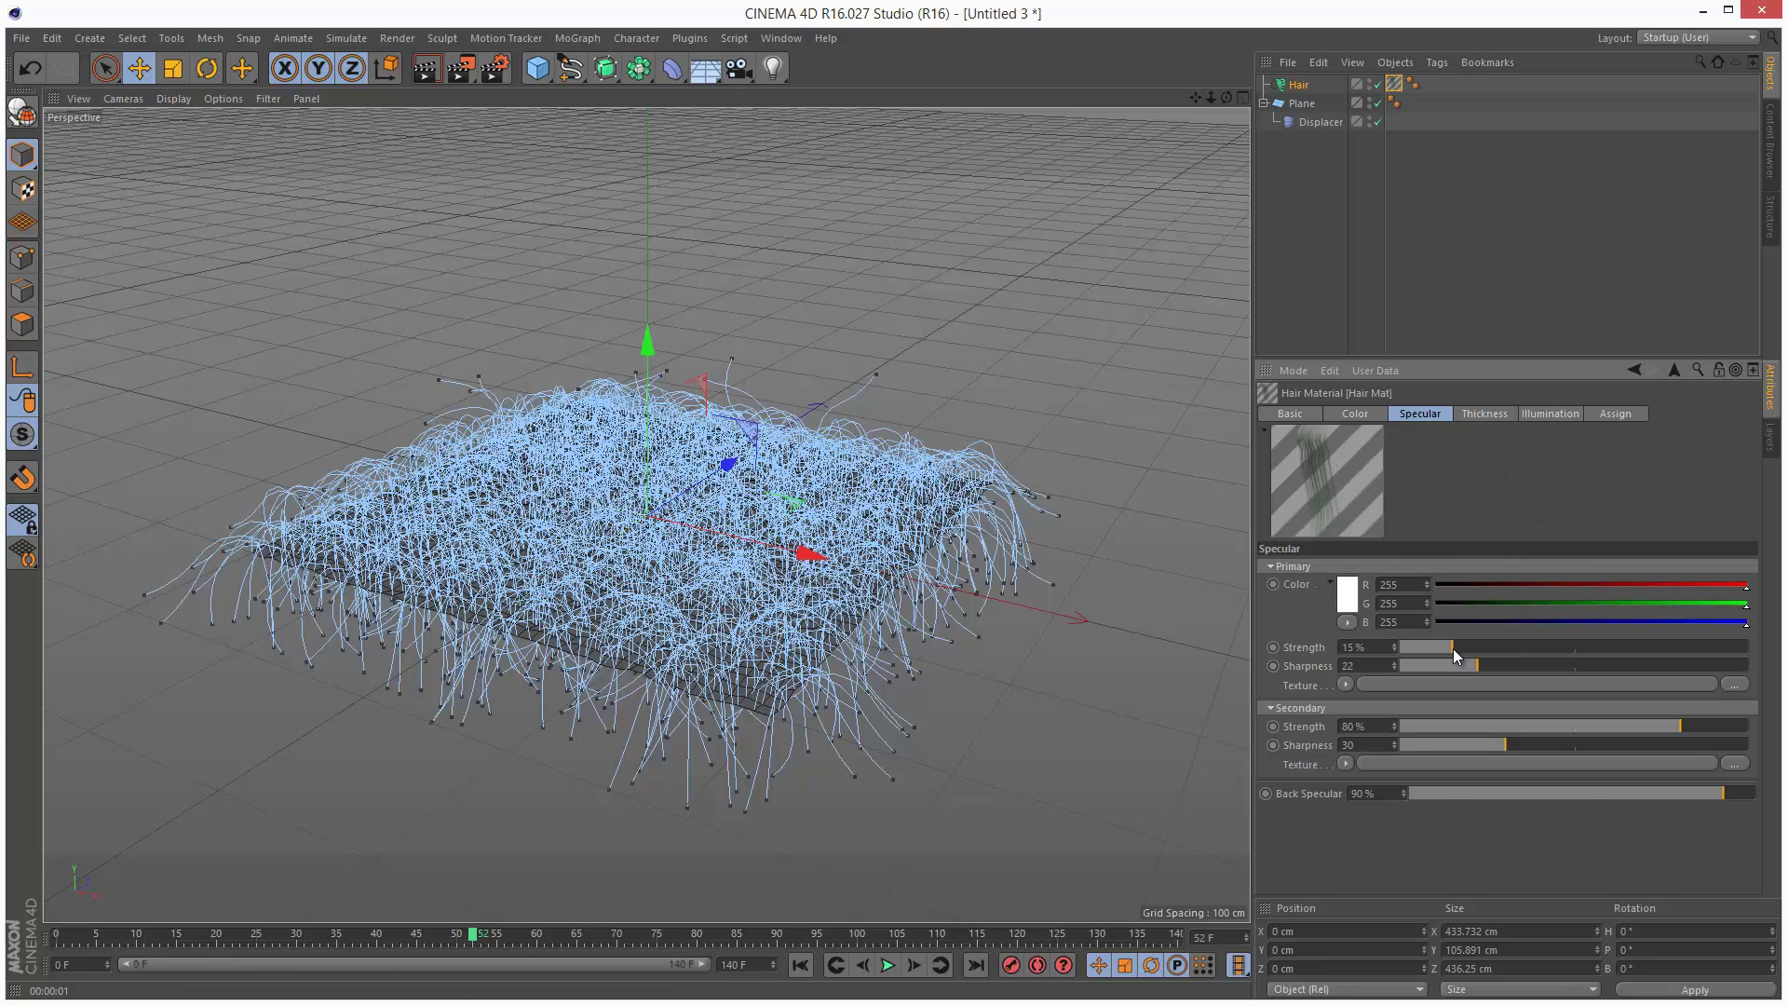
click(439, 71)
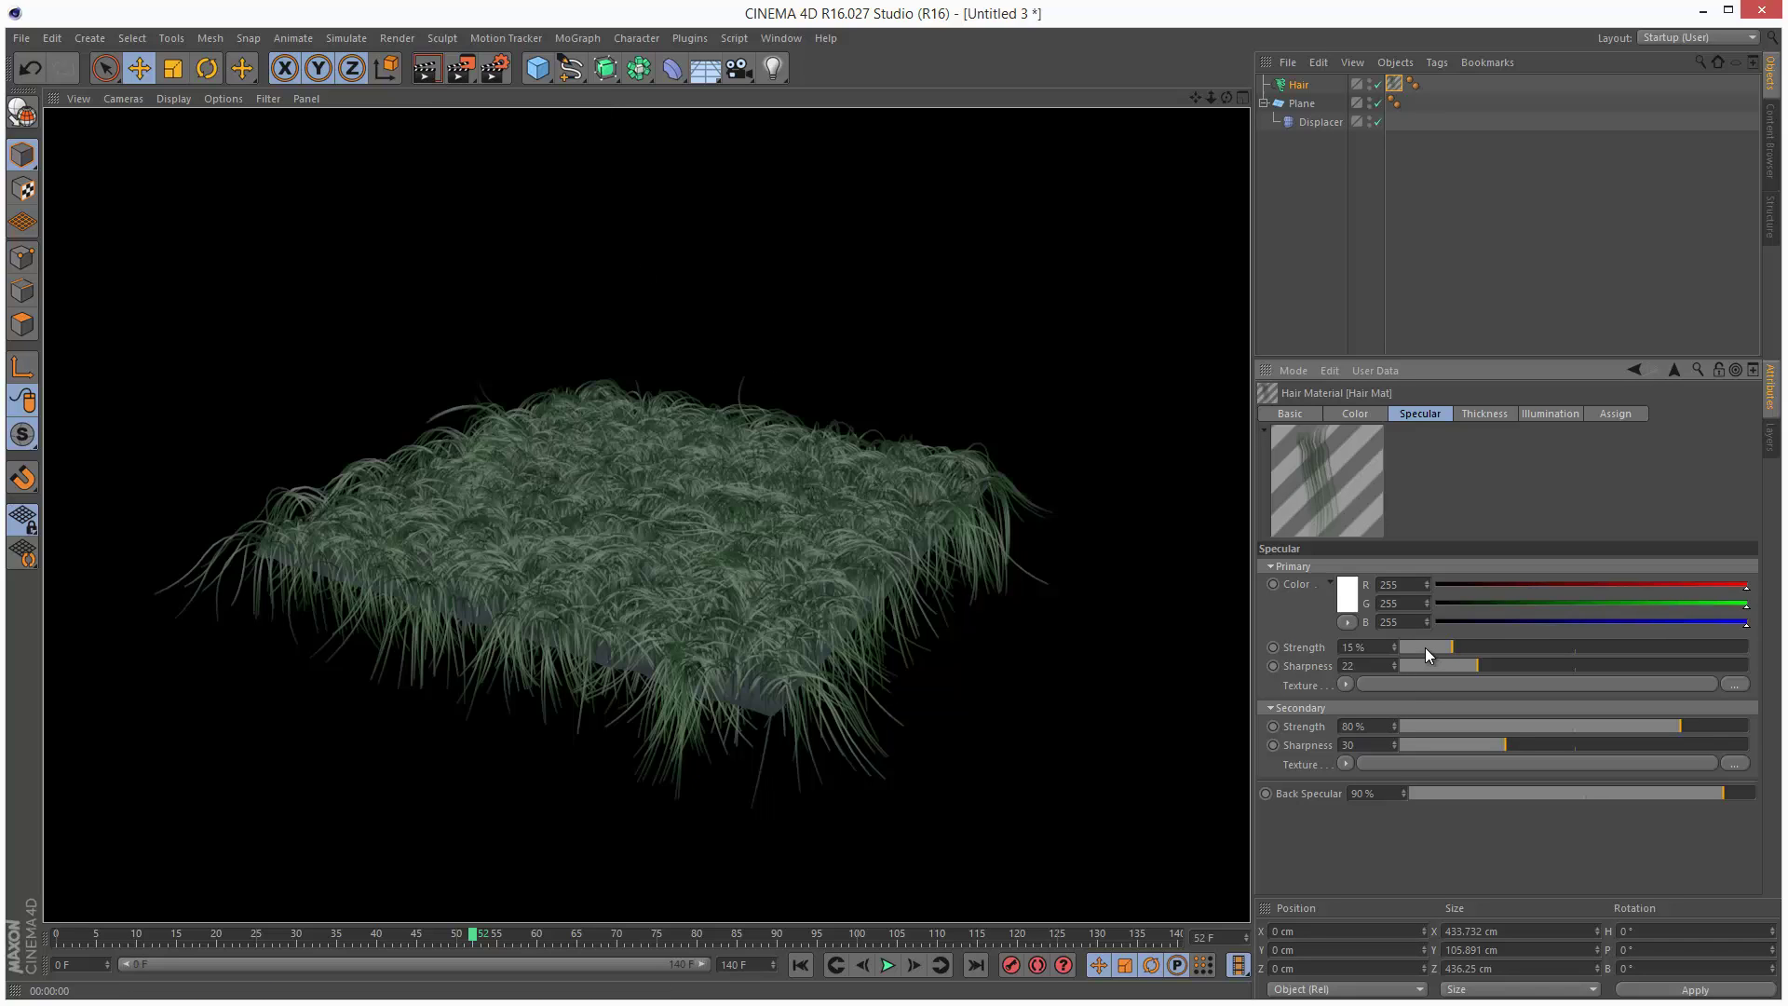
click(1427, 647)
click(1509, 726)
click(434, 70)
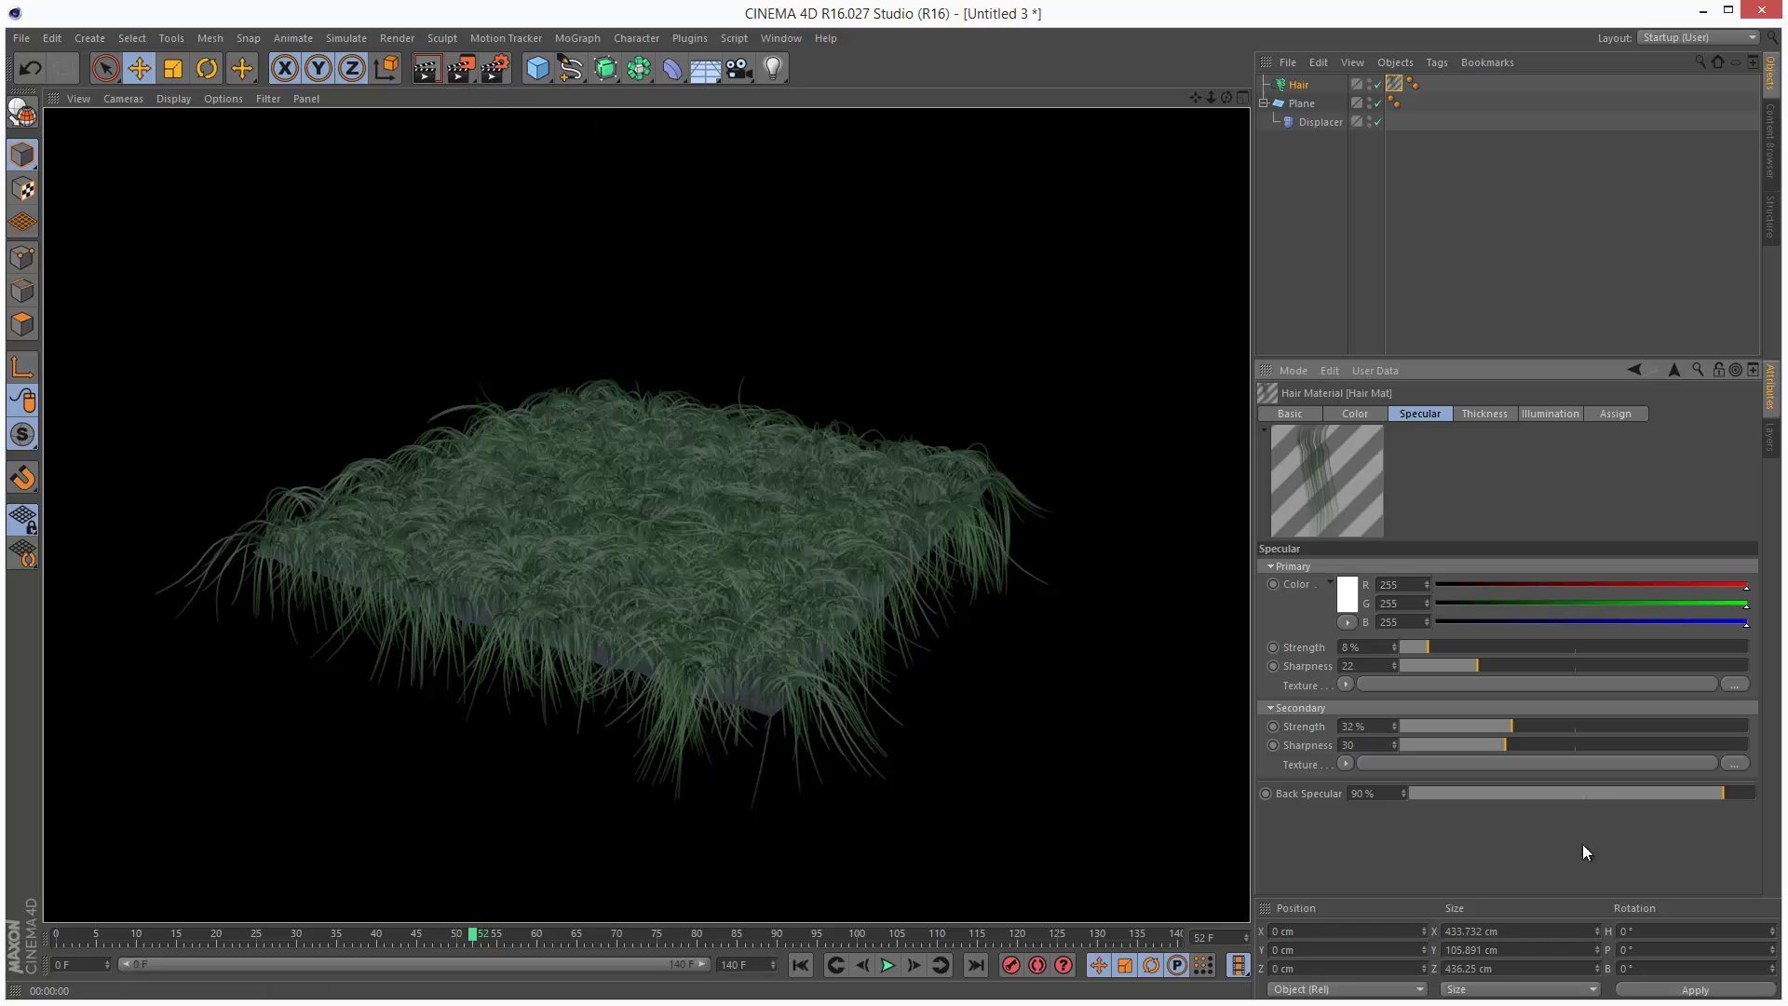
Set back specular to 56% and lower specular strengths to 7% and 19%, rendering to check.
click(1604, 793)
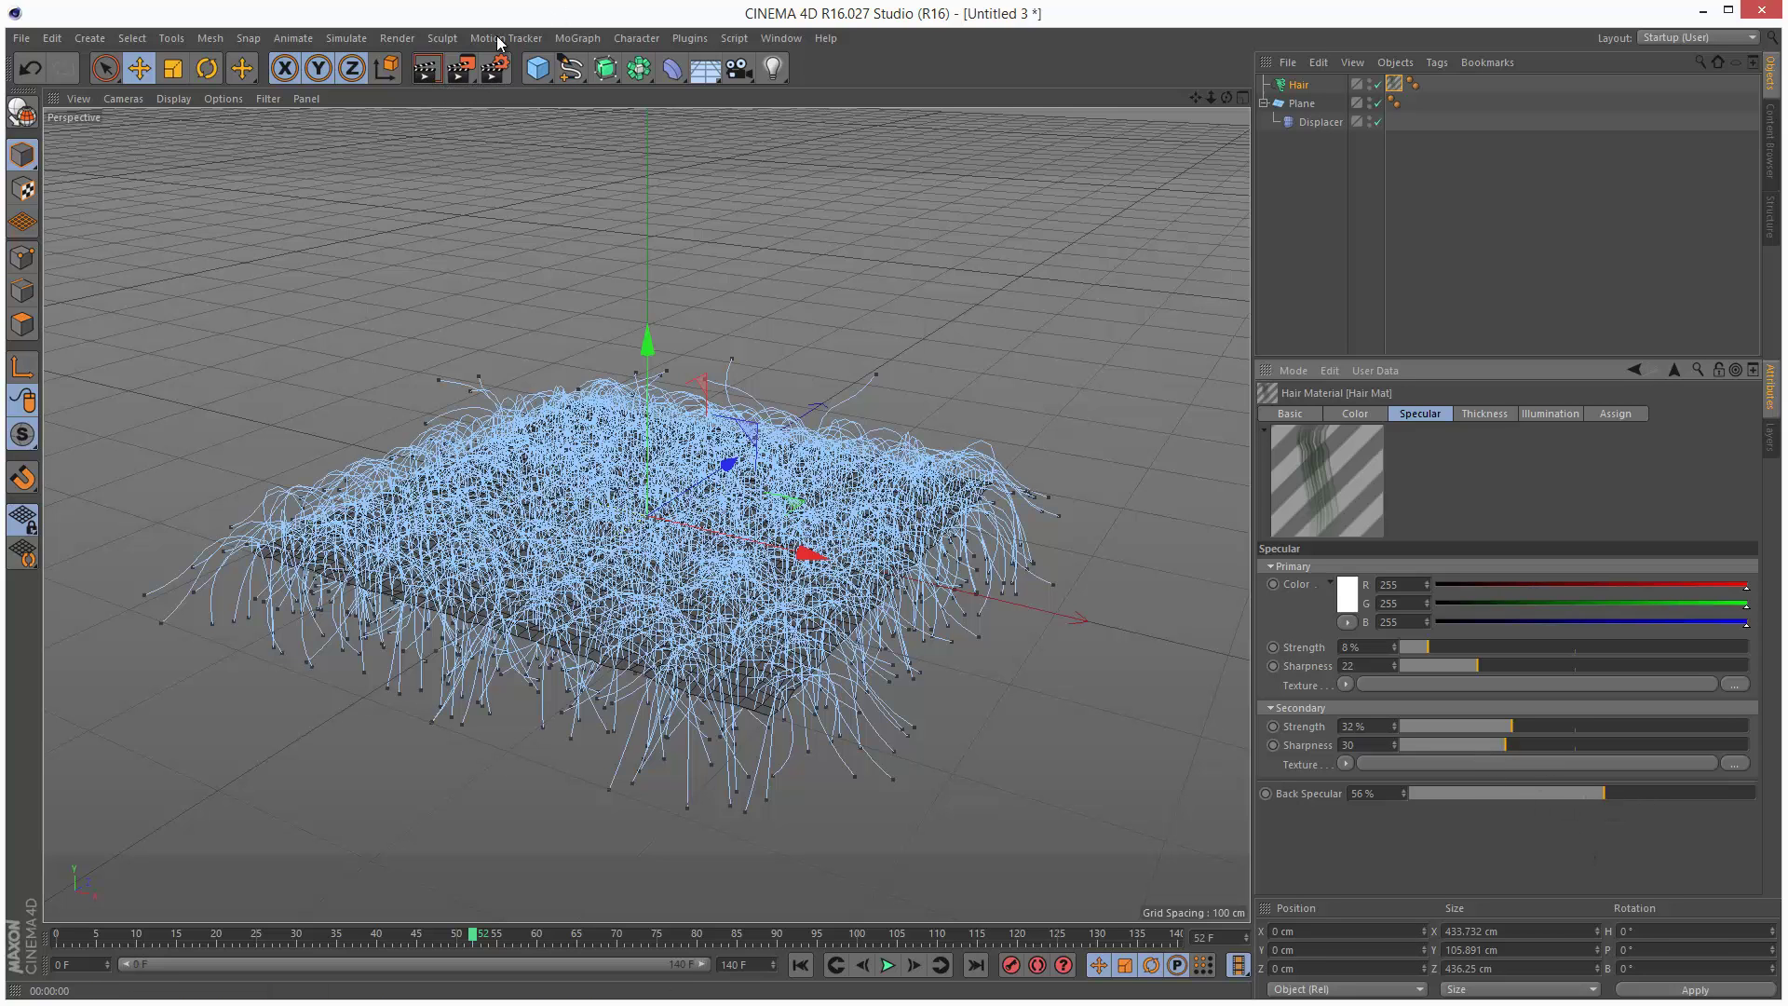
click(427, 67)
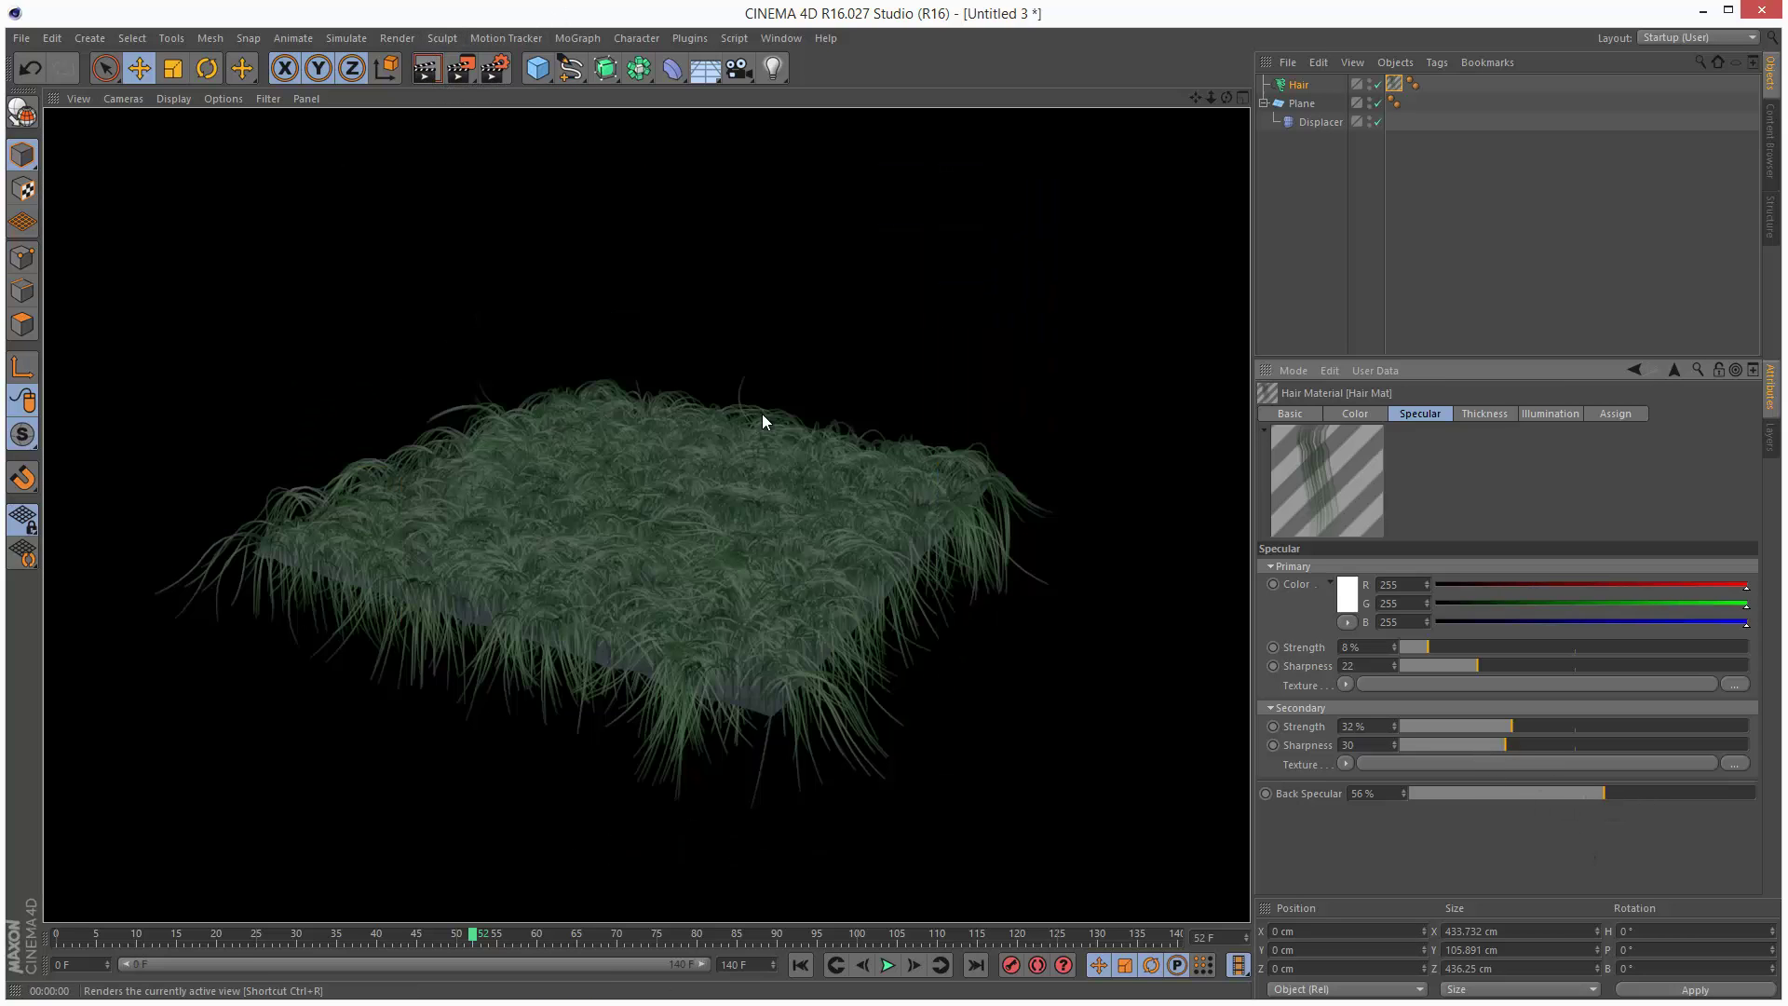
click(1423, 648)
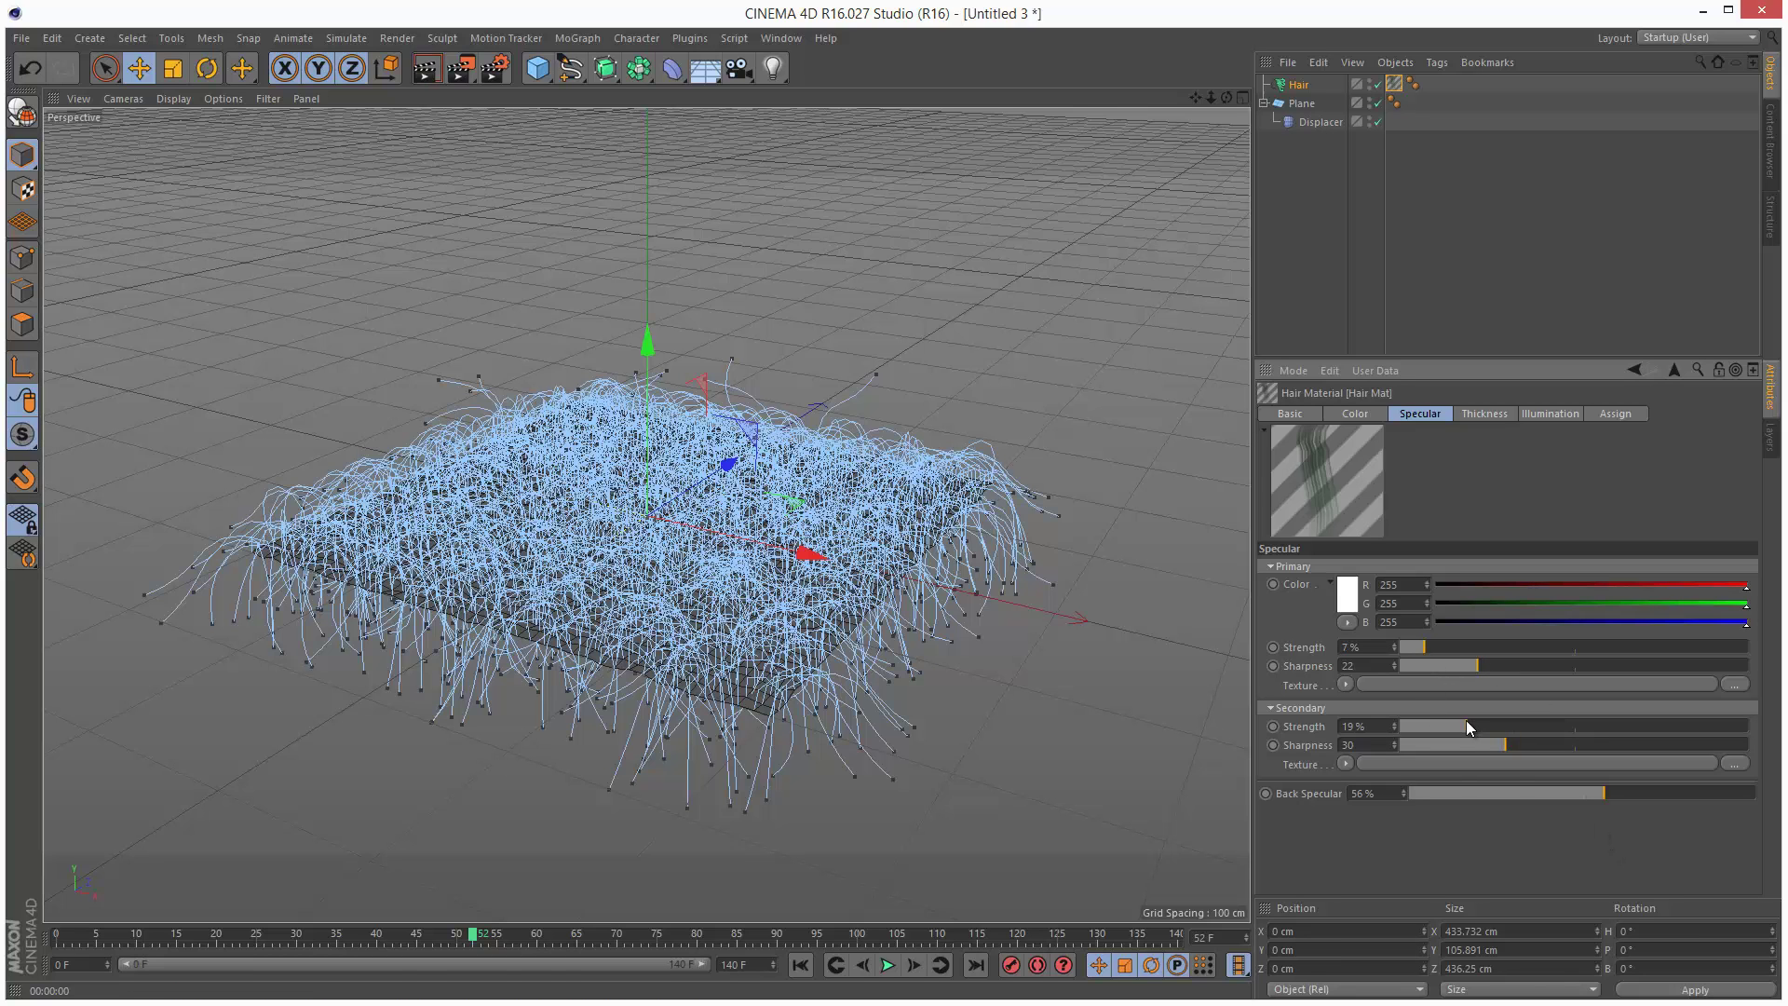
click(428, 67)
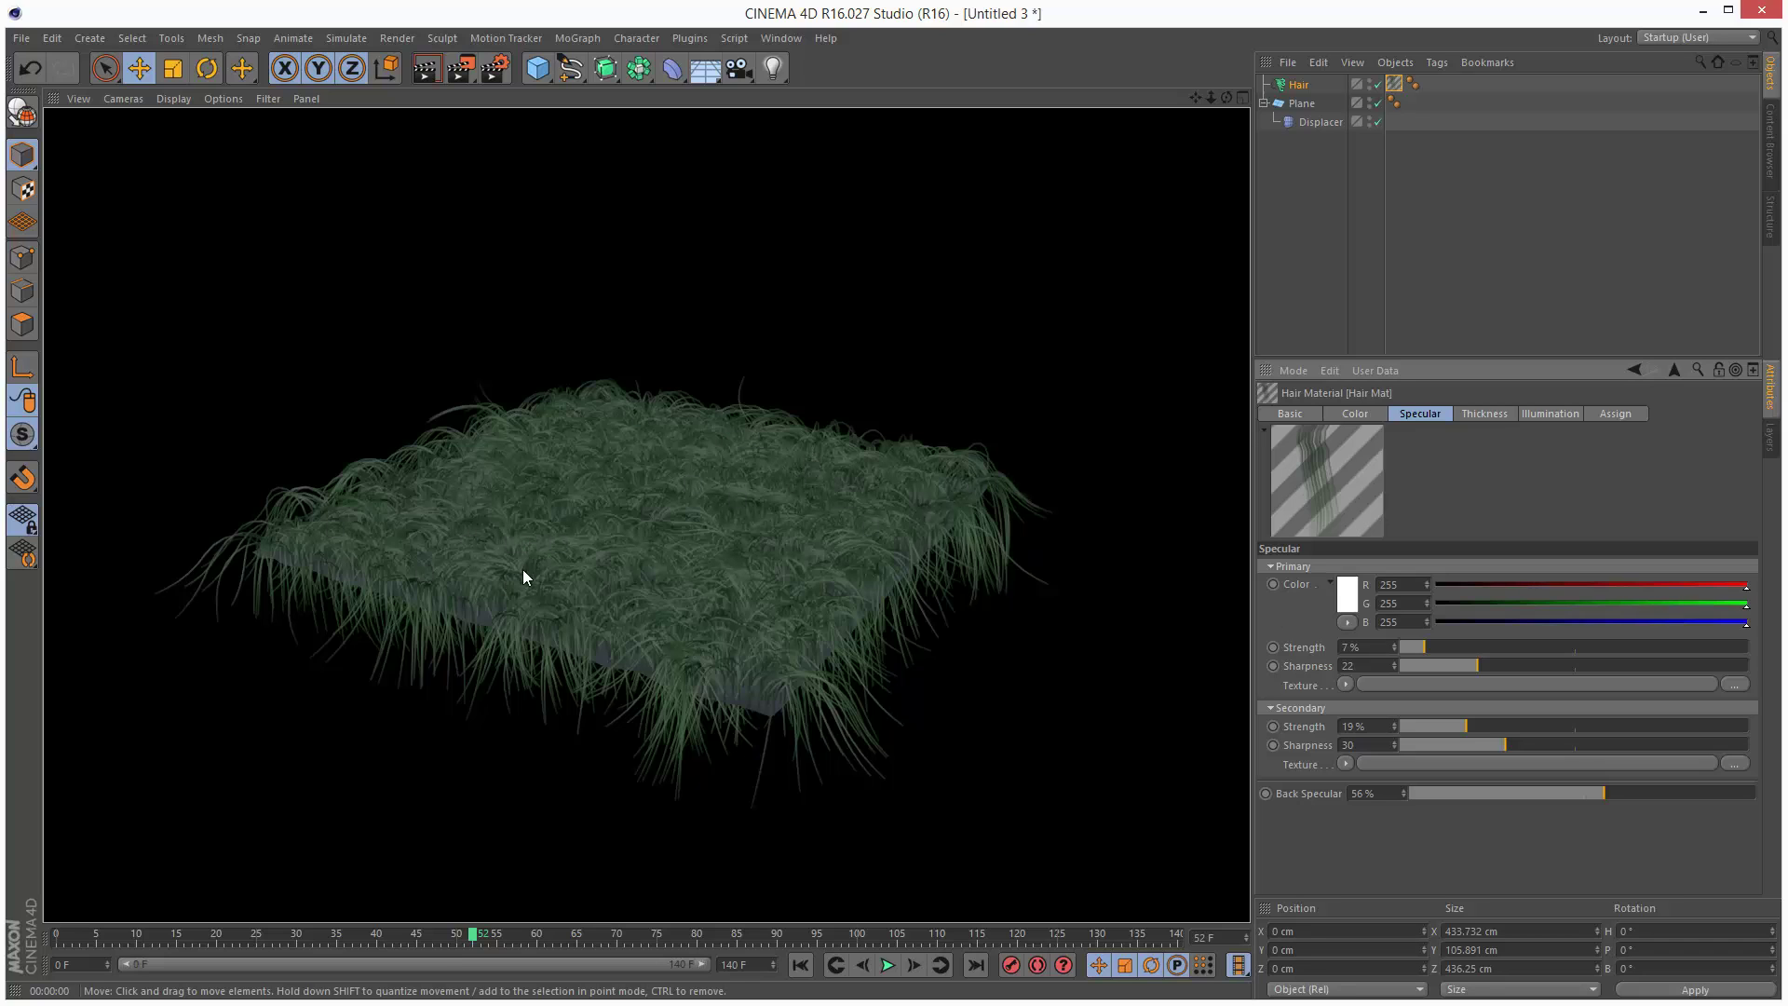
On the Hair object's Dynamics tab, try a new Rest Hold value and test playback.
click(804, 964)
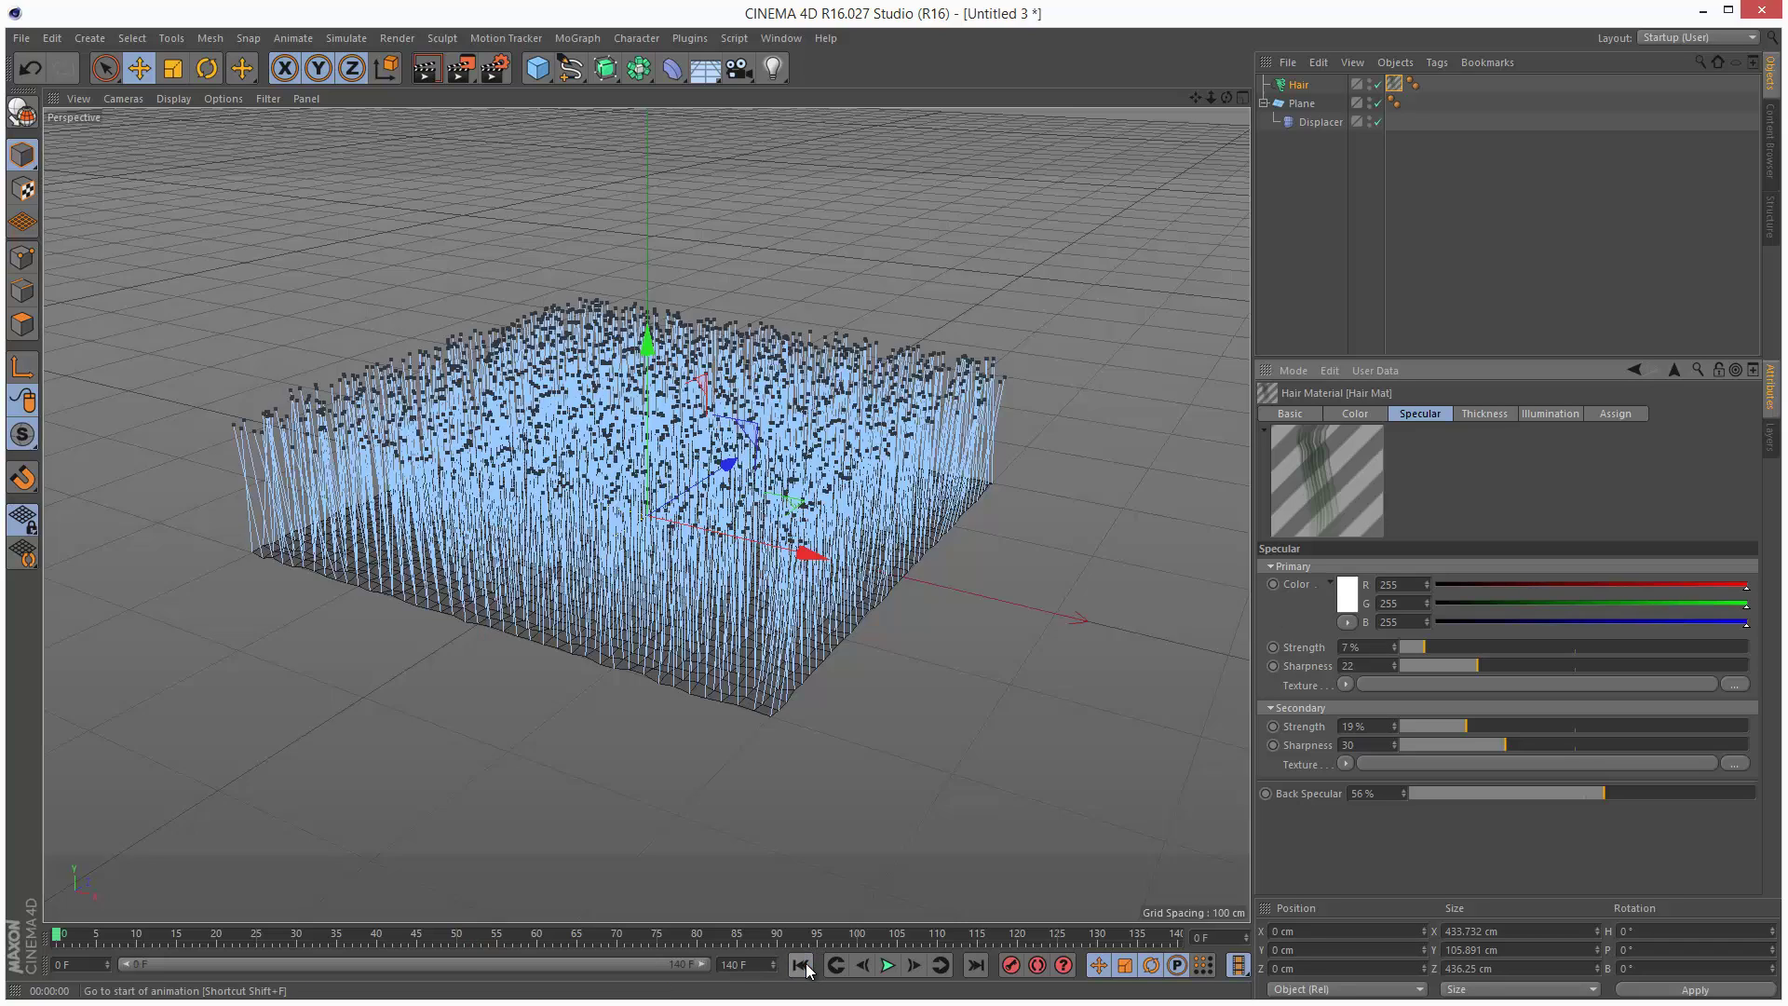
click(1302, 84)
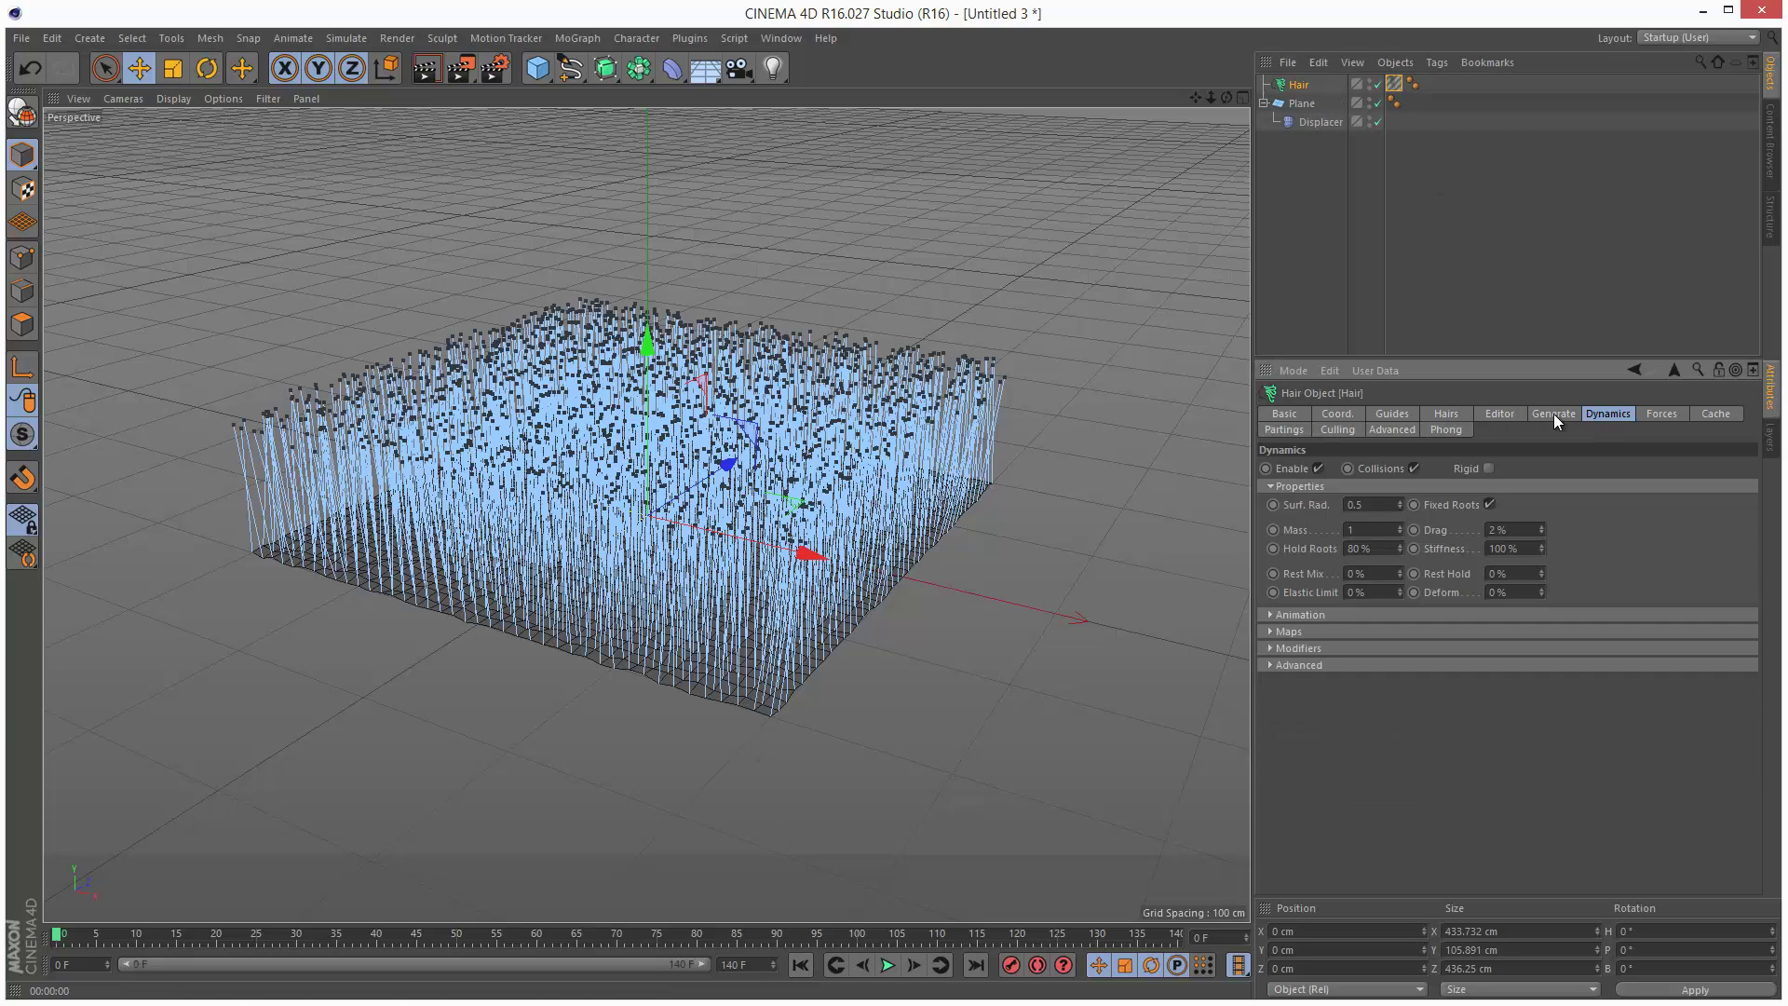
click(1554, 414)
click(1602, 413)
click(1518, 575)
text(3)
click(886, 967)
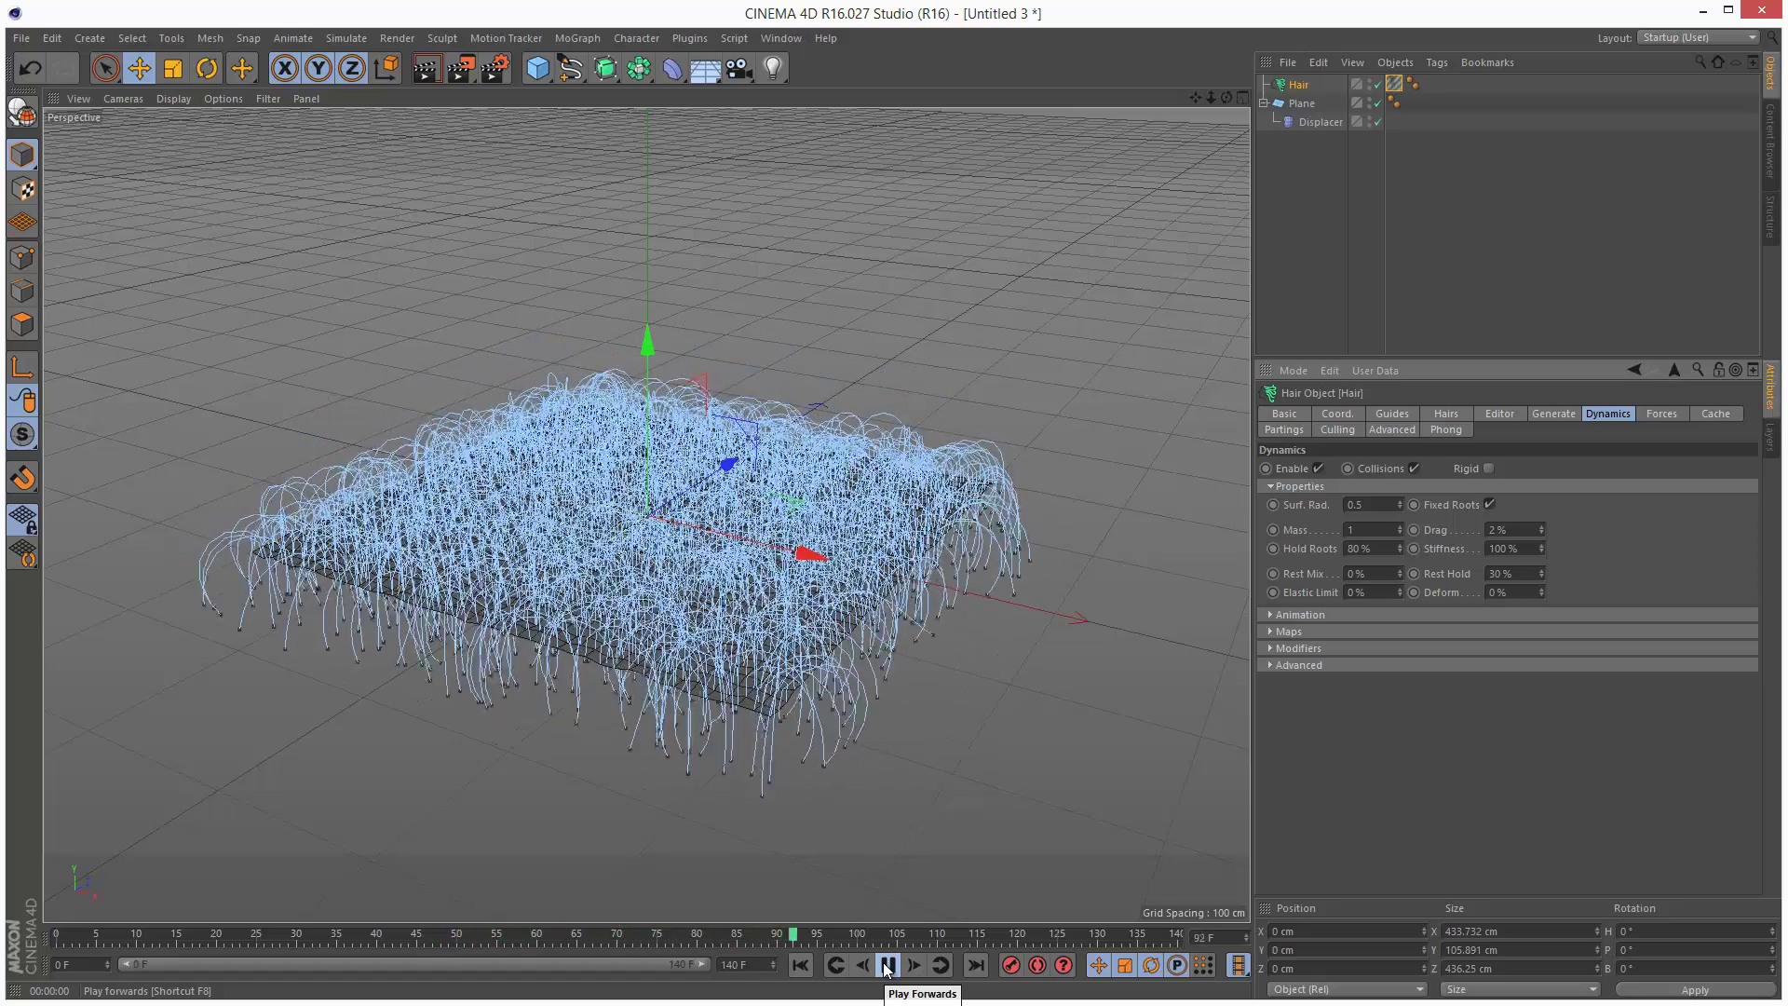
click(886, 967)
click(800, 967)
Set Rest Hold to 60%, then play the simulation and render to check.
double_click(1500, 573)
text(60)
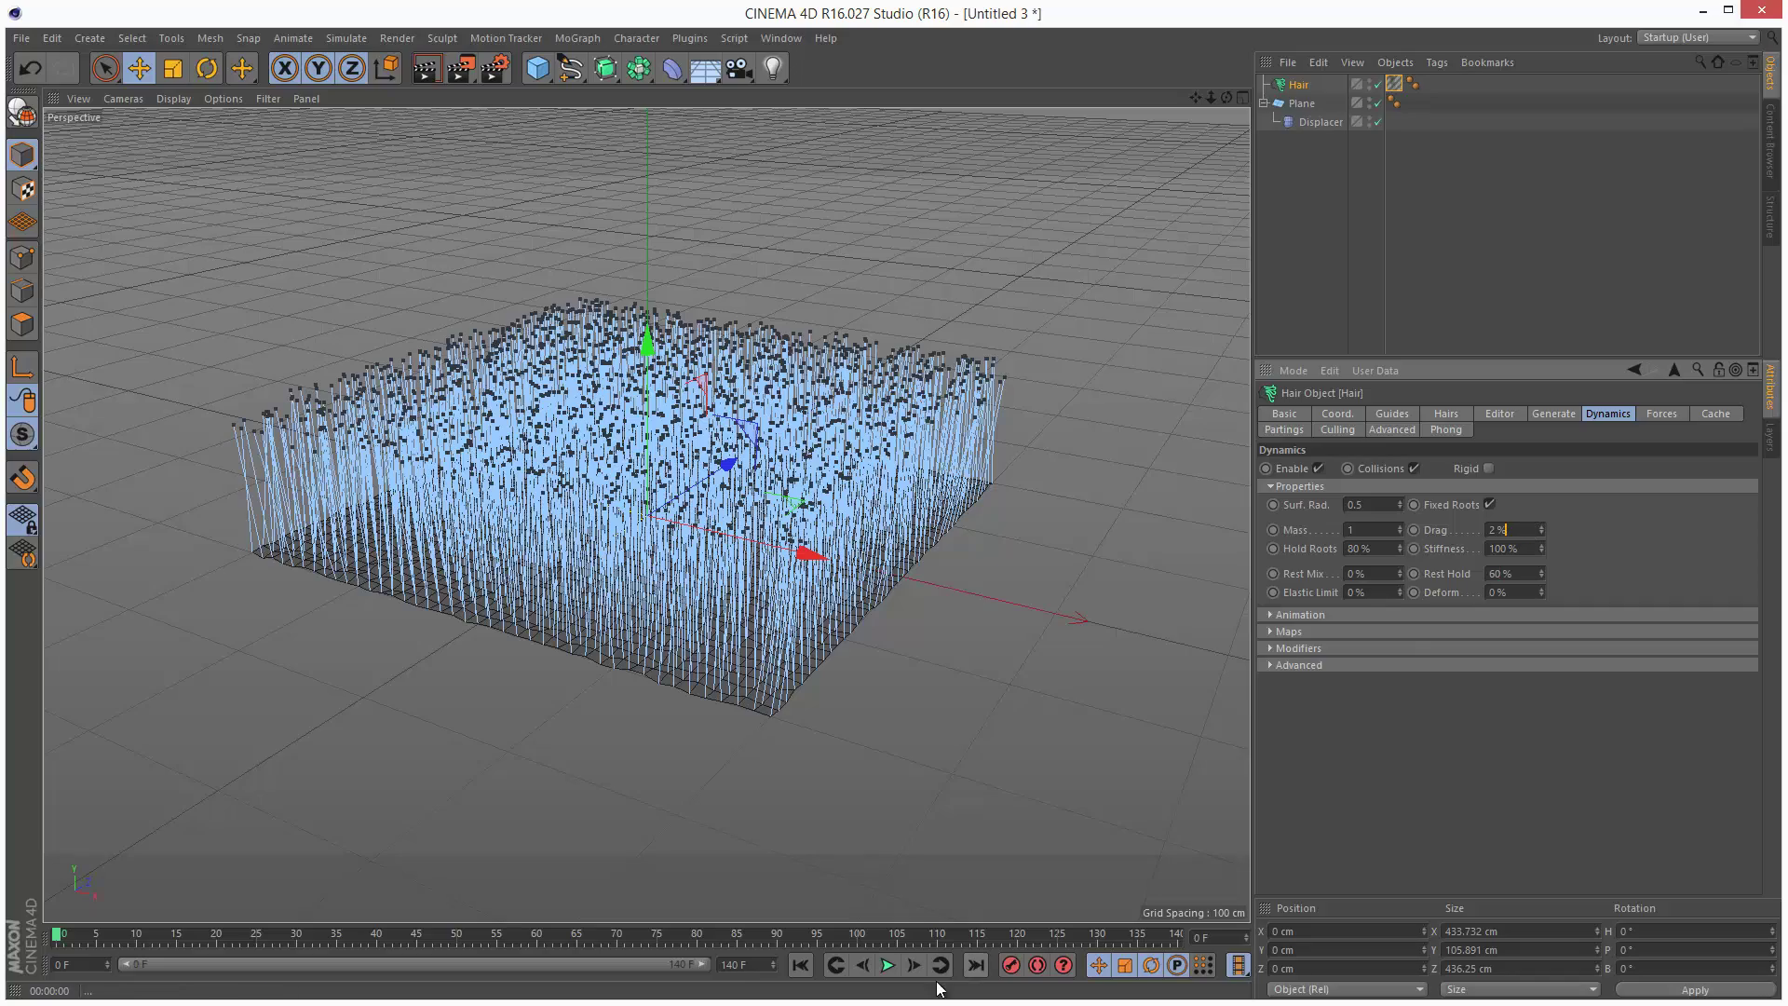
click(888, 966)
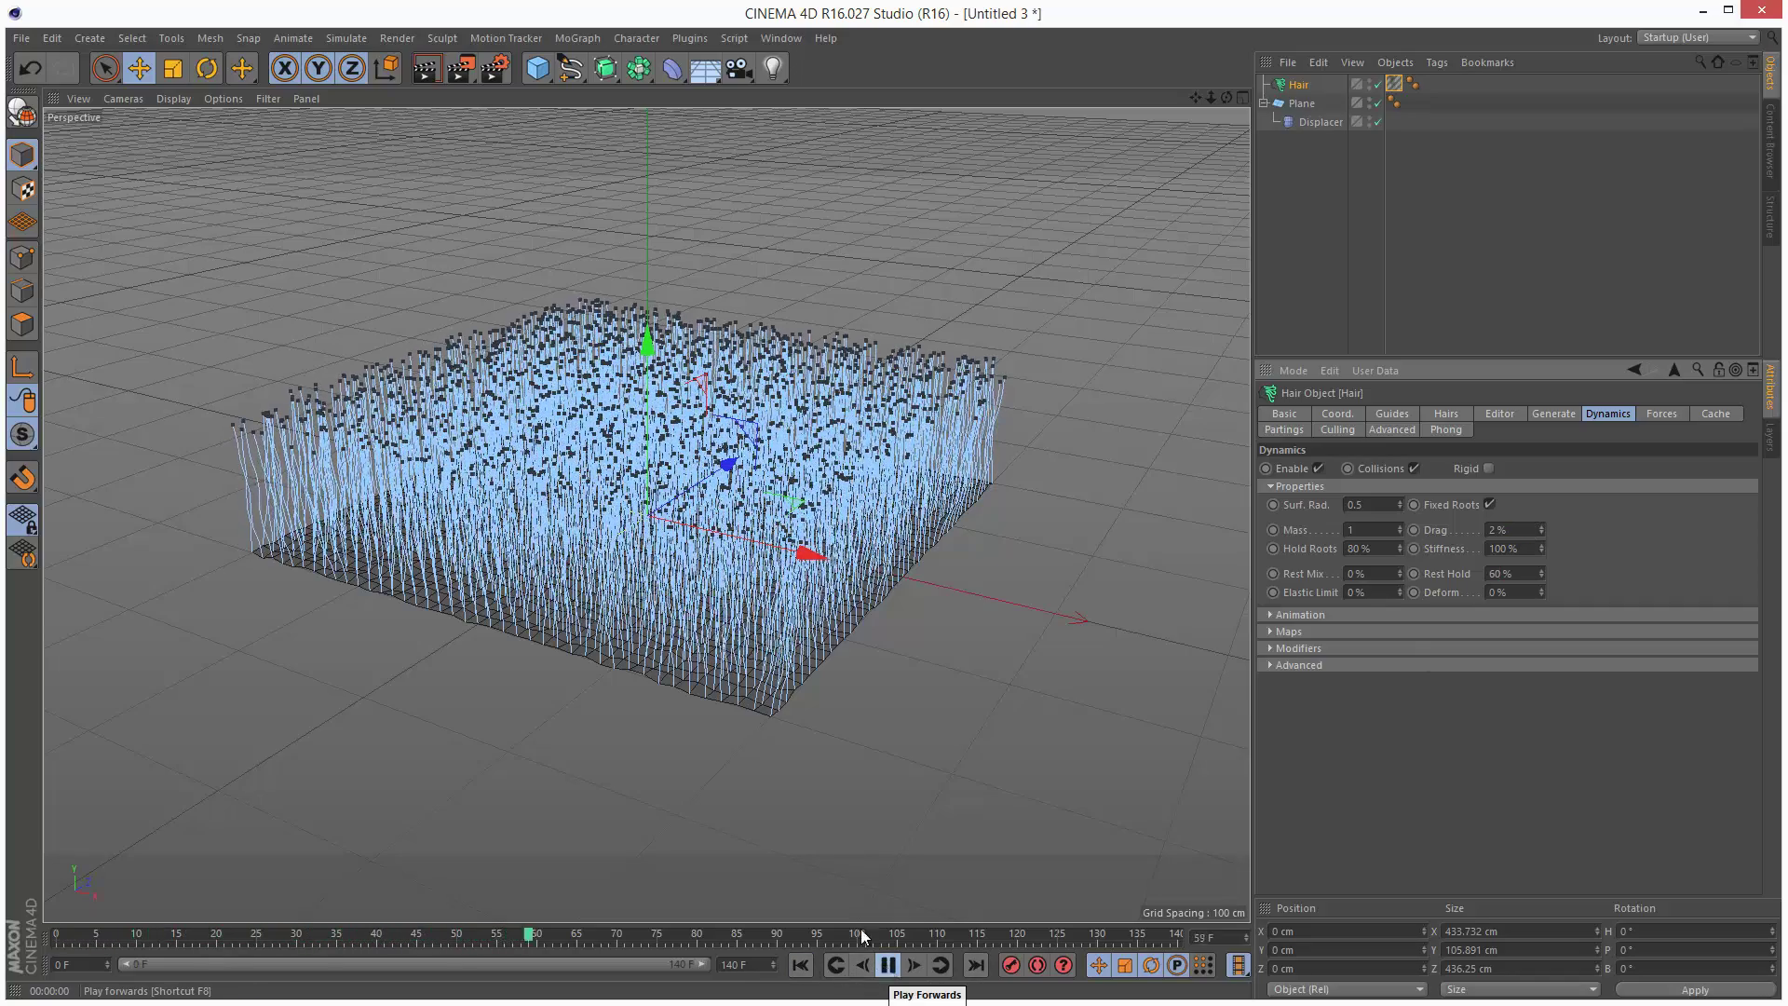
click(888, 966)
click(425, 71)
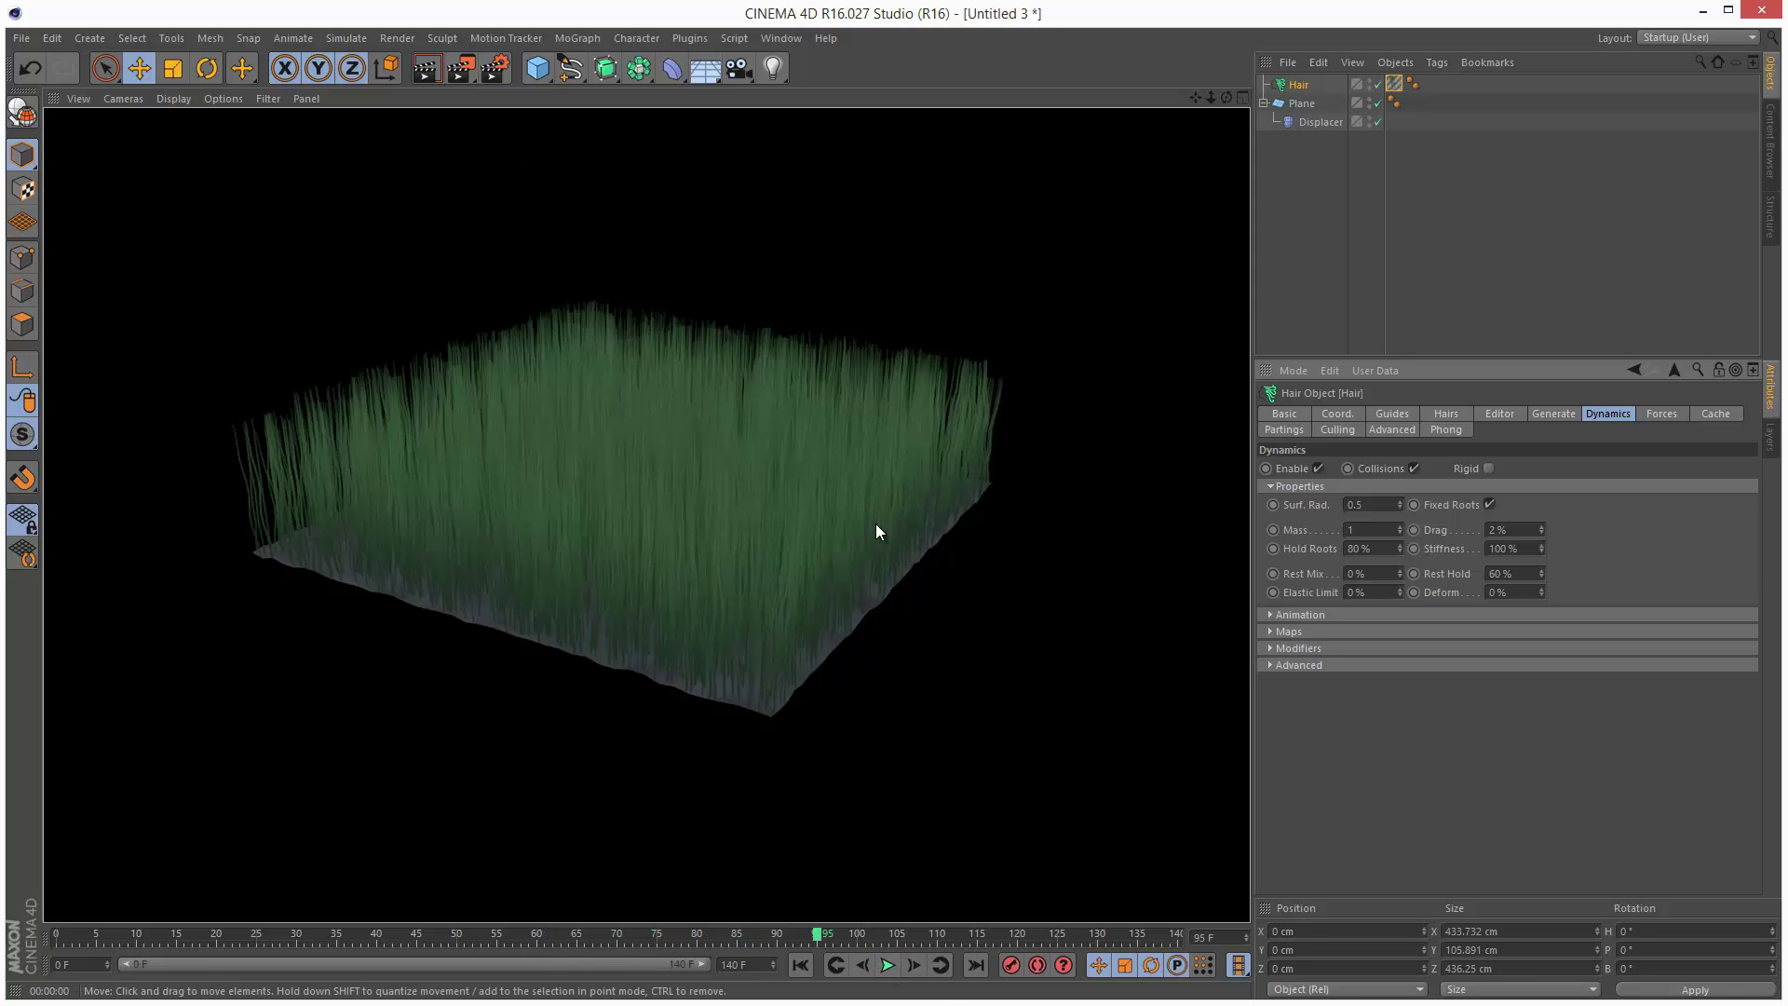
click(800, 965)
click(888, 966)
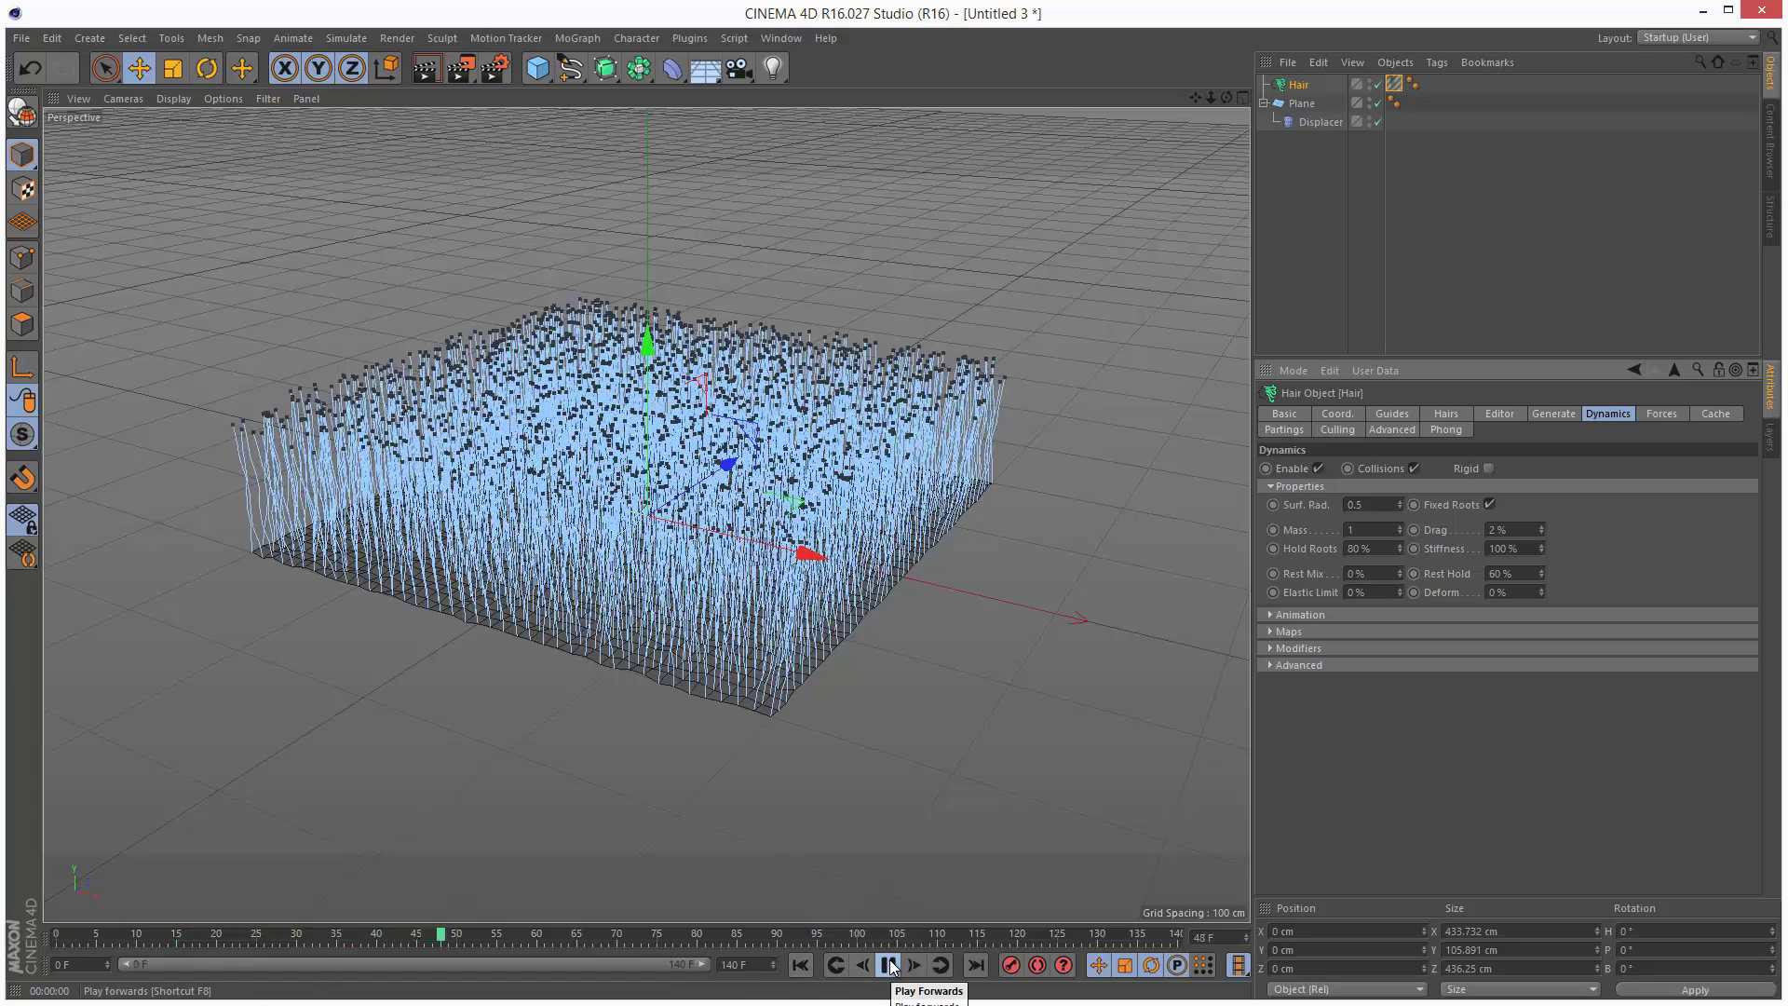
click(890, 966)
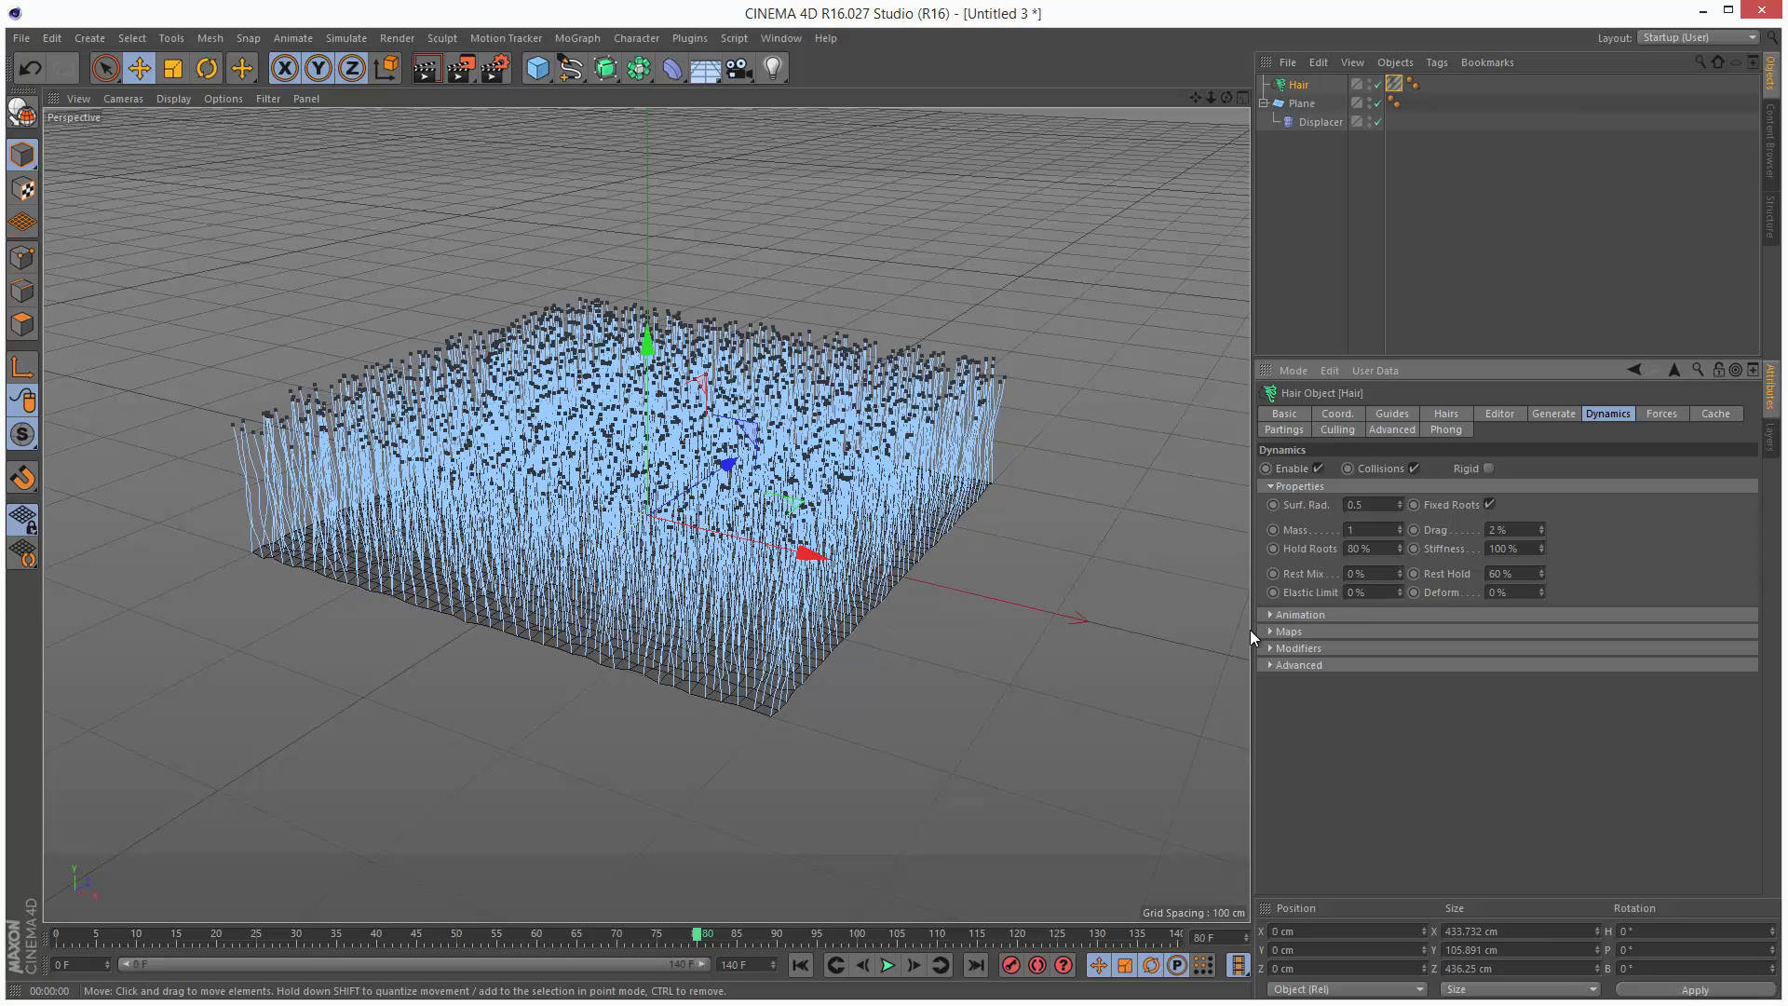
Enable Rigid dynamics, replay the simulation and render a preview.
click(1489, 468)
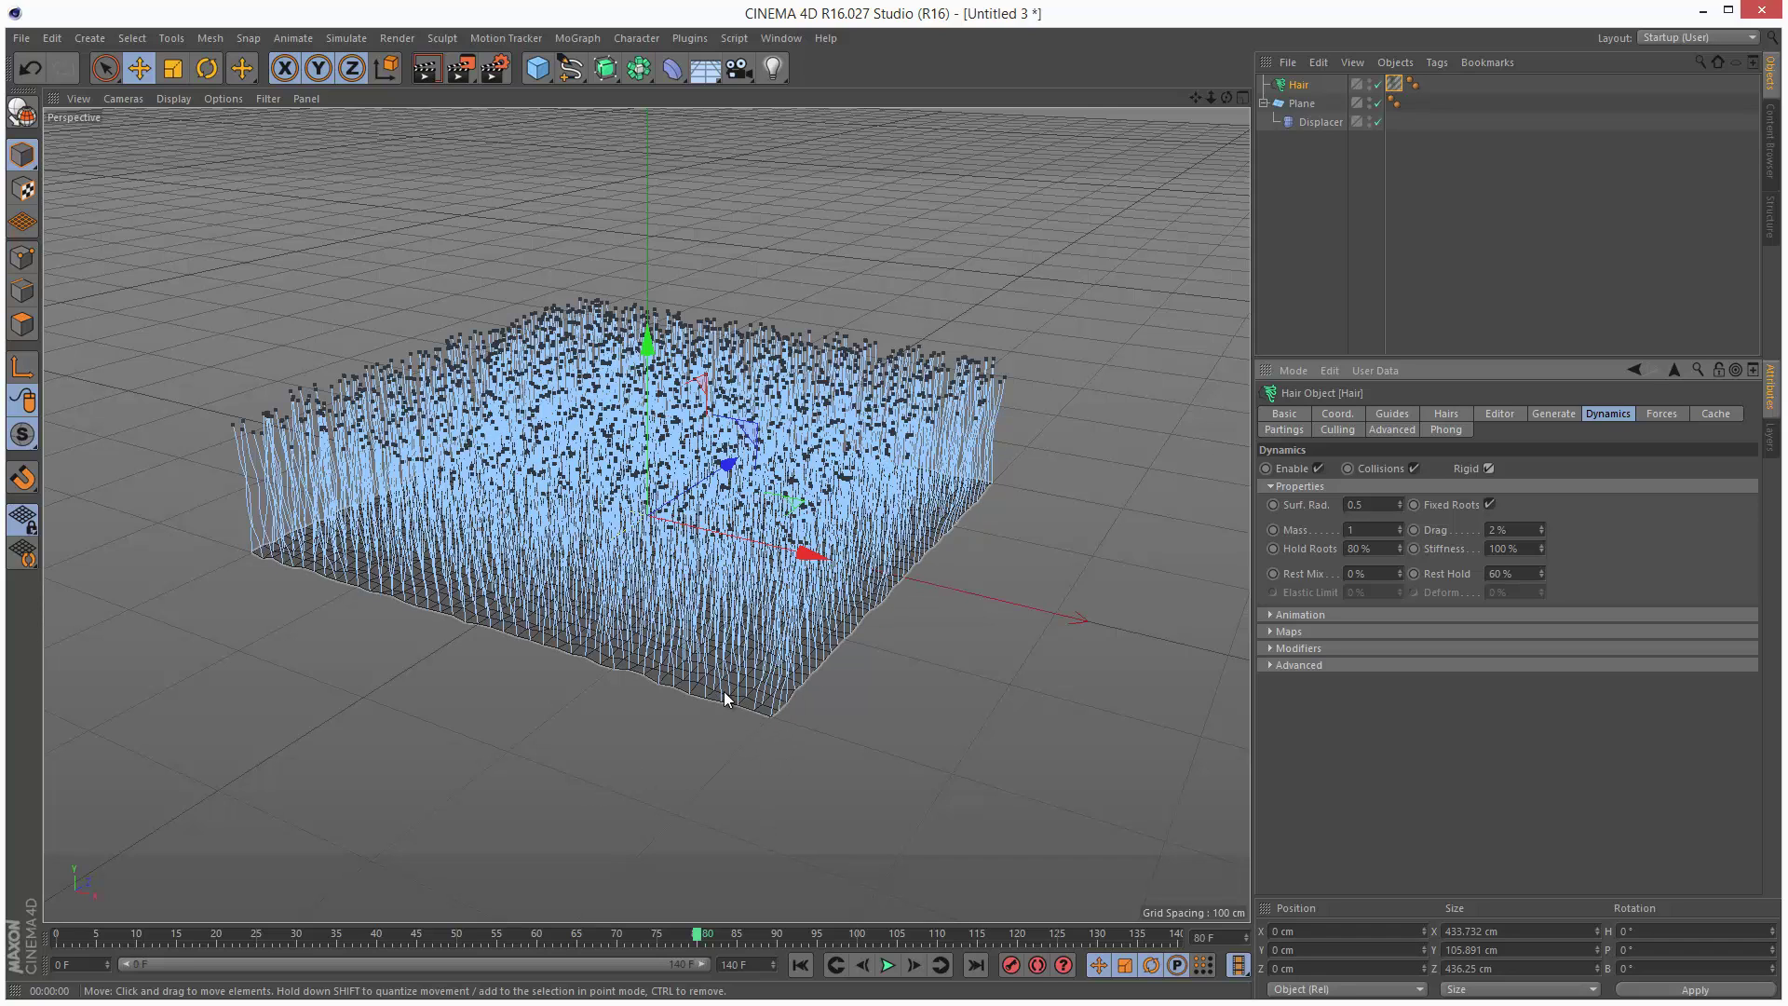
click(803, 966)
click(889, 967)
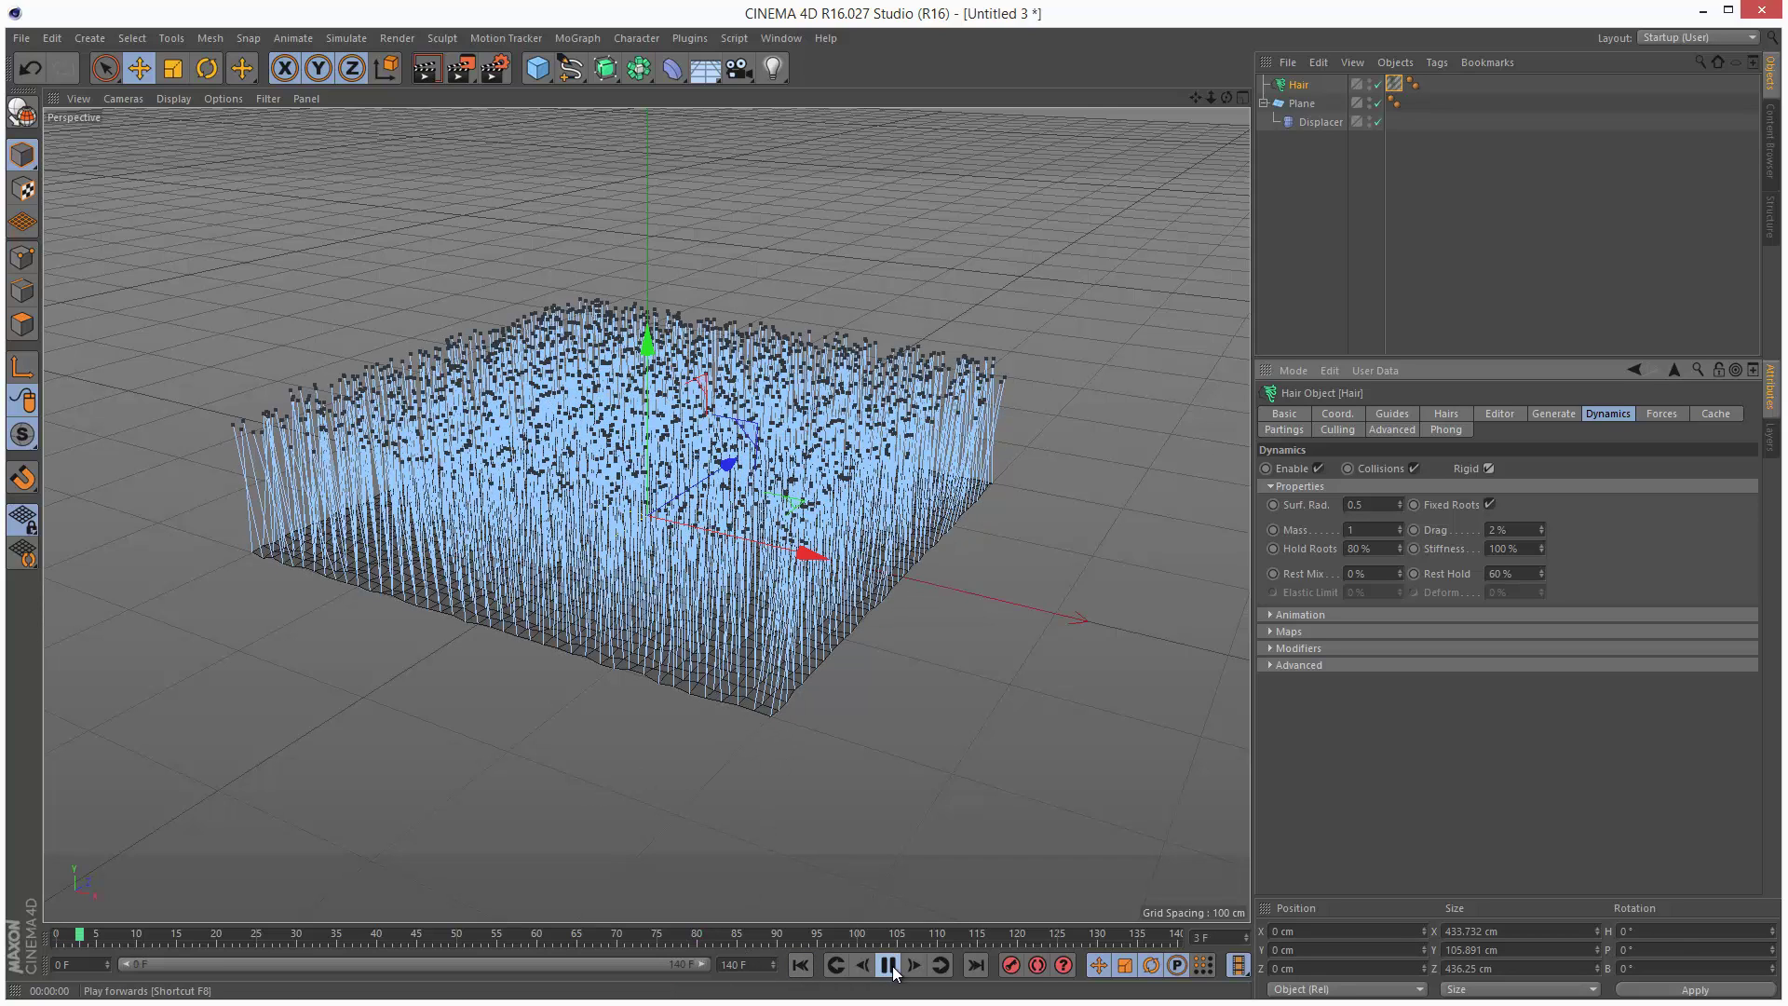
click(889, 966)
click(425, 70)
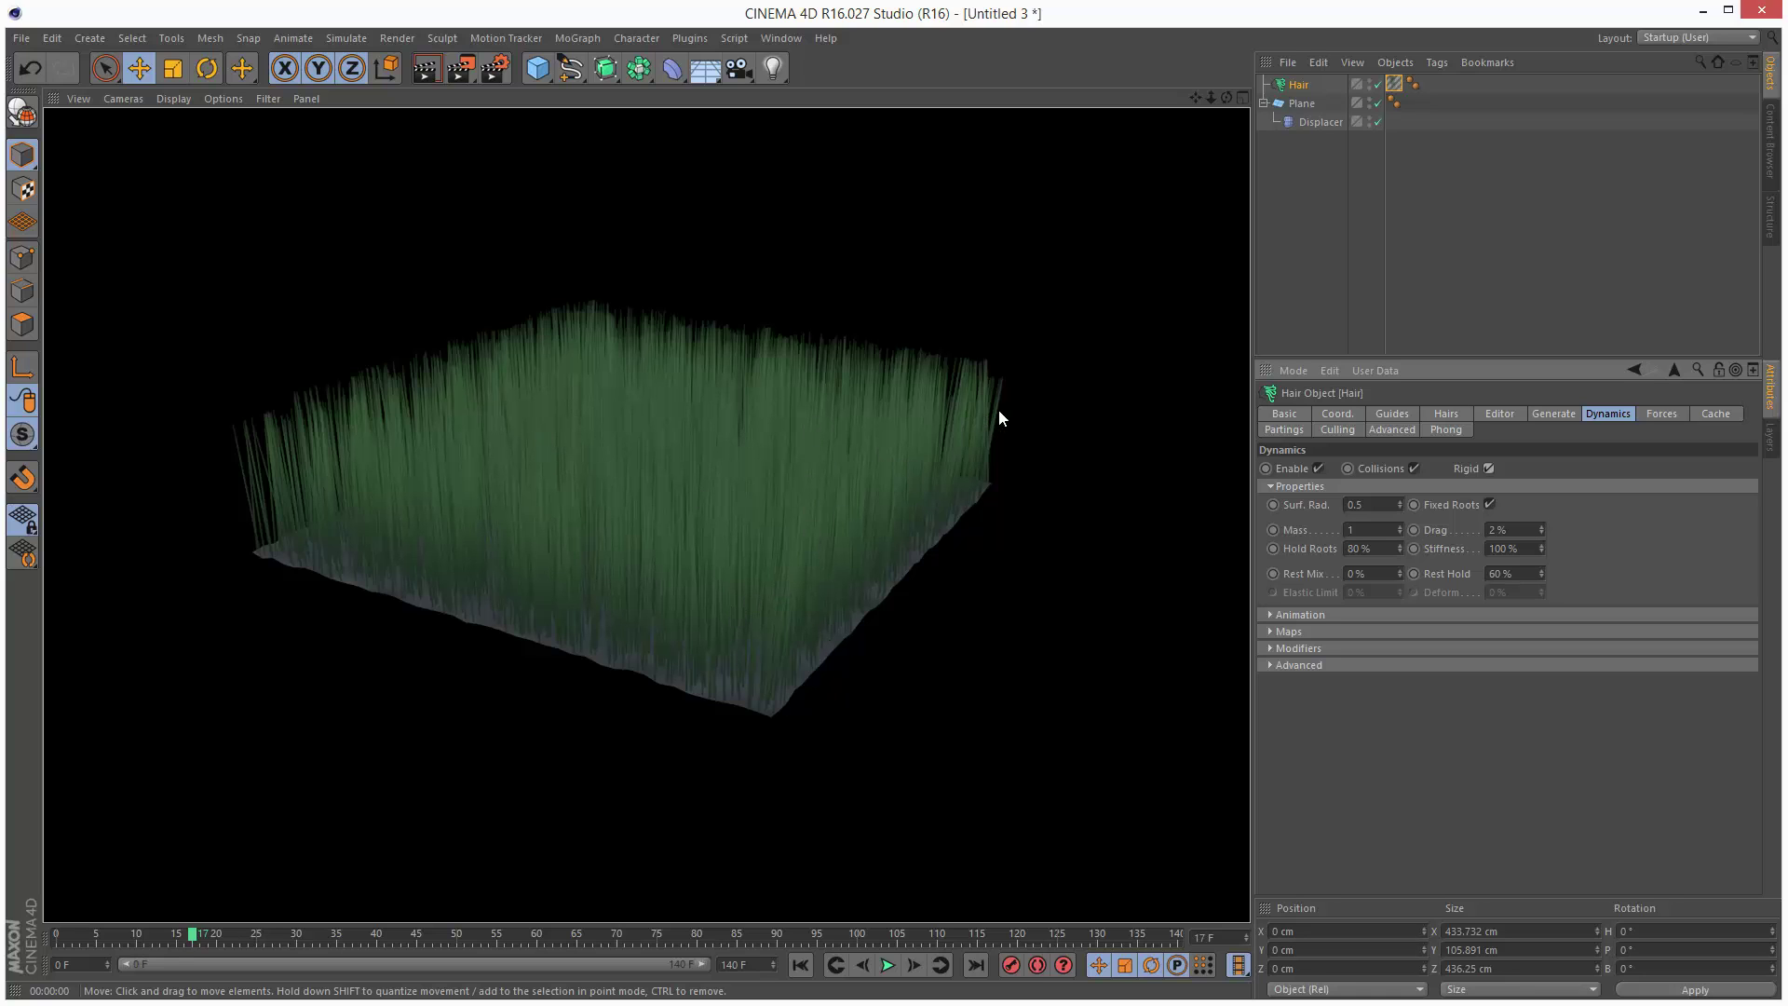
Enable the Curl channel on Hair Mat and set Curl to 10°.
click(1393, 86)
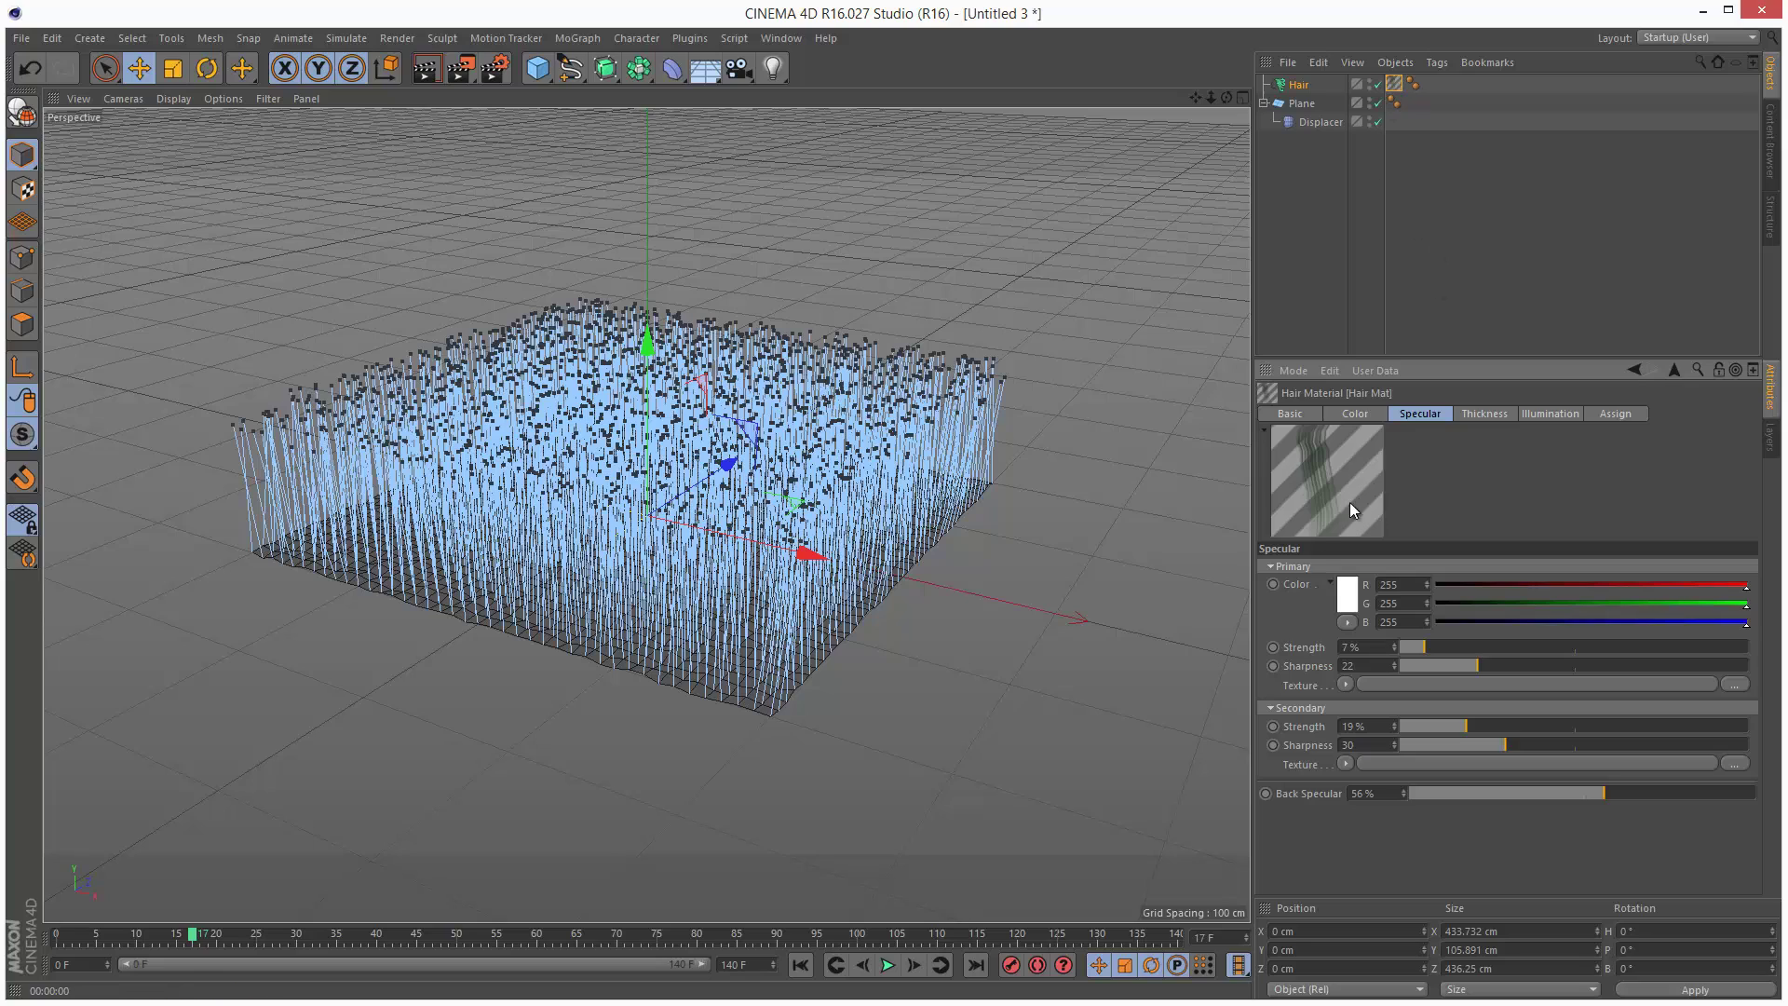
click(1298, 415)
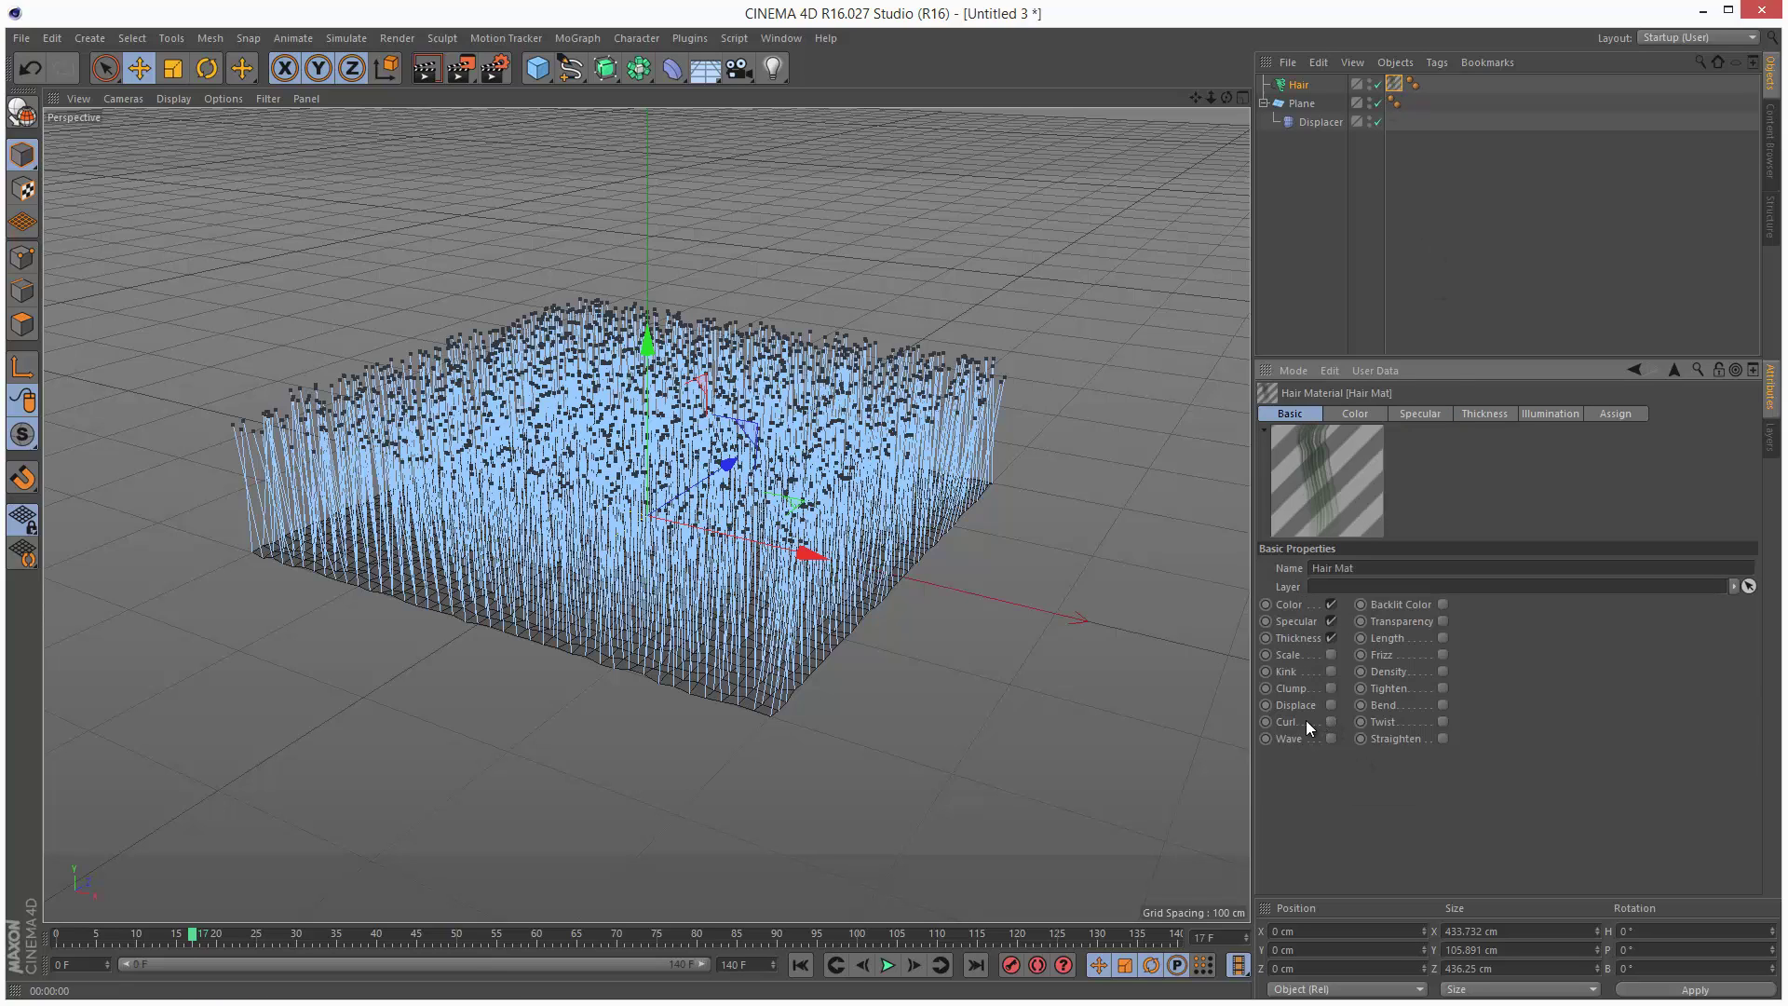
click(1332, 721)
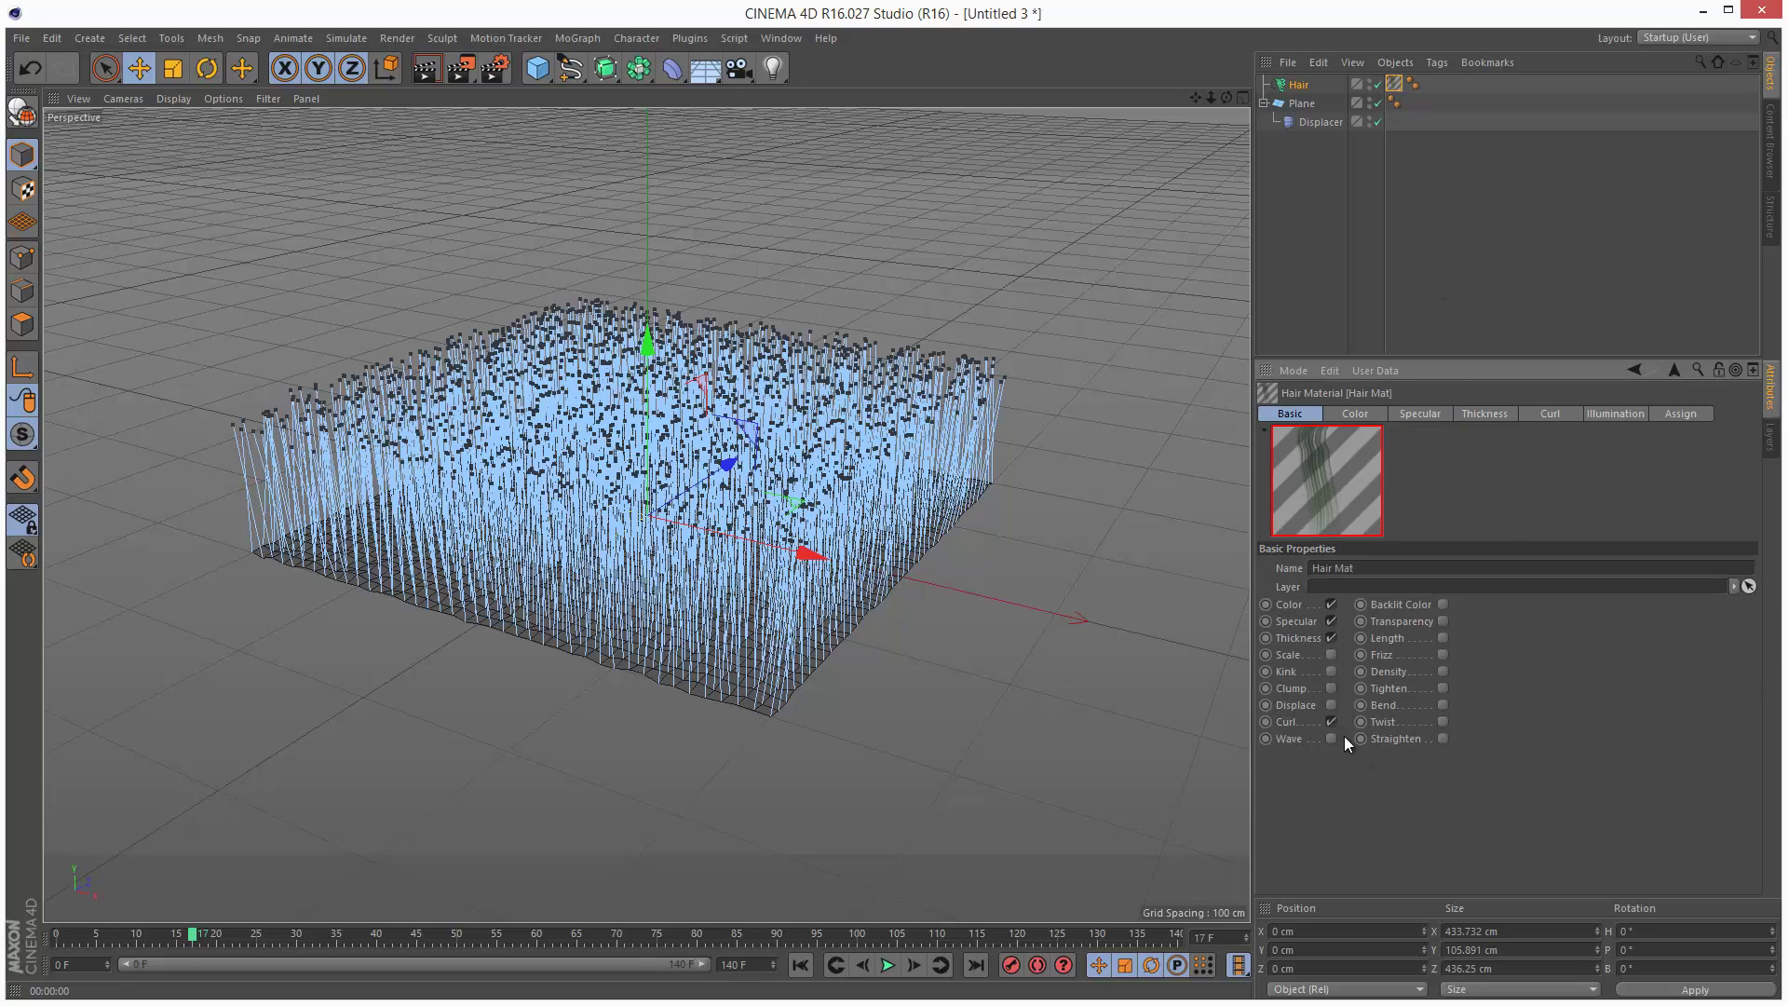
click(1542, 413)
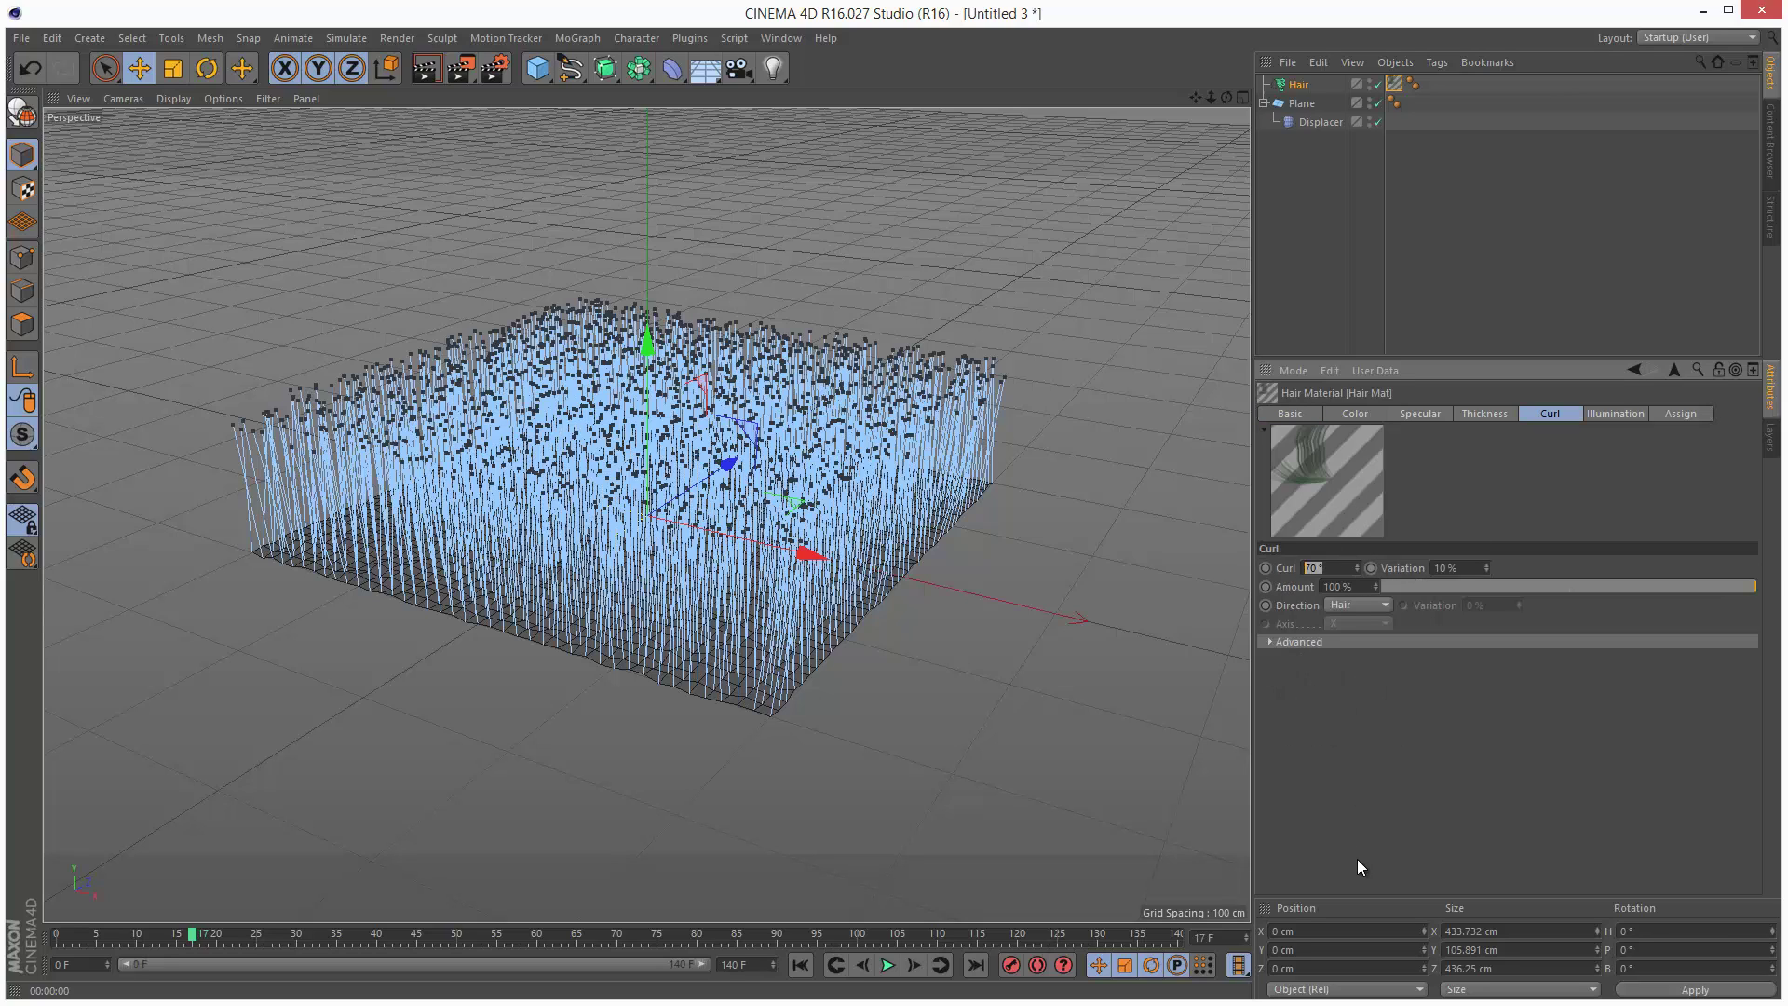
text(10)
click(1464, 569)
Render the curled grass at frame 5.
click(801, 965)
click(888, 965)
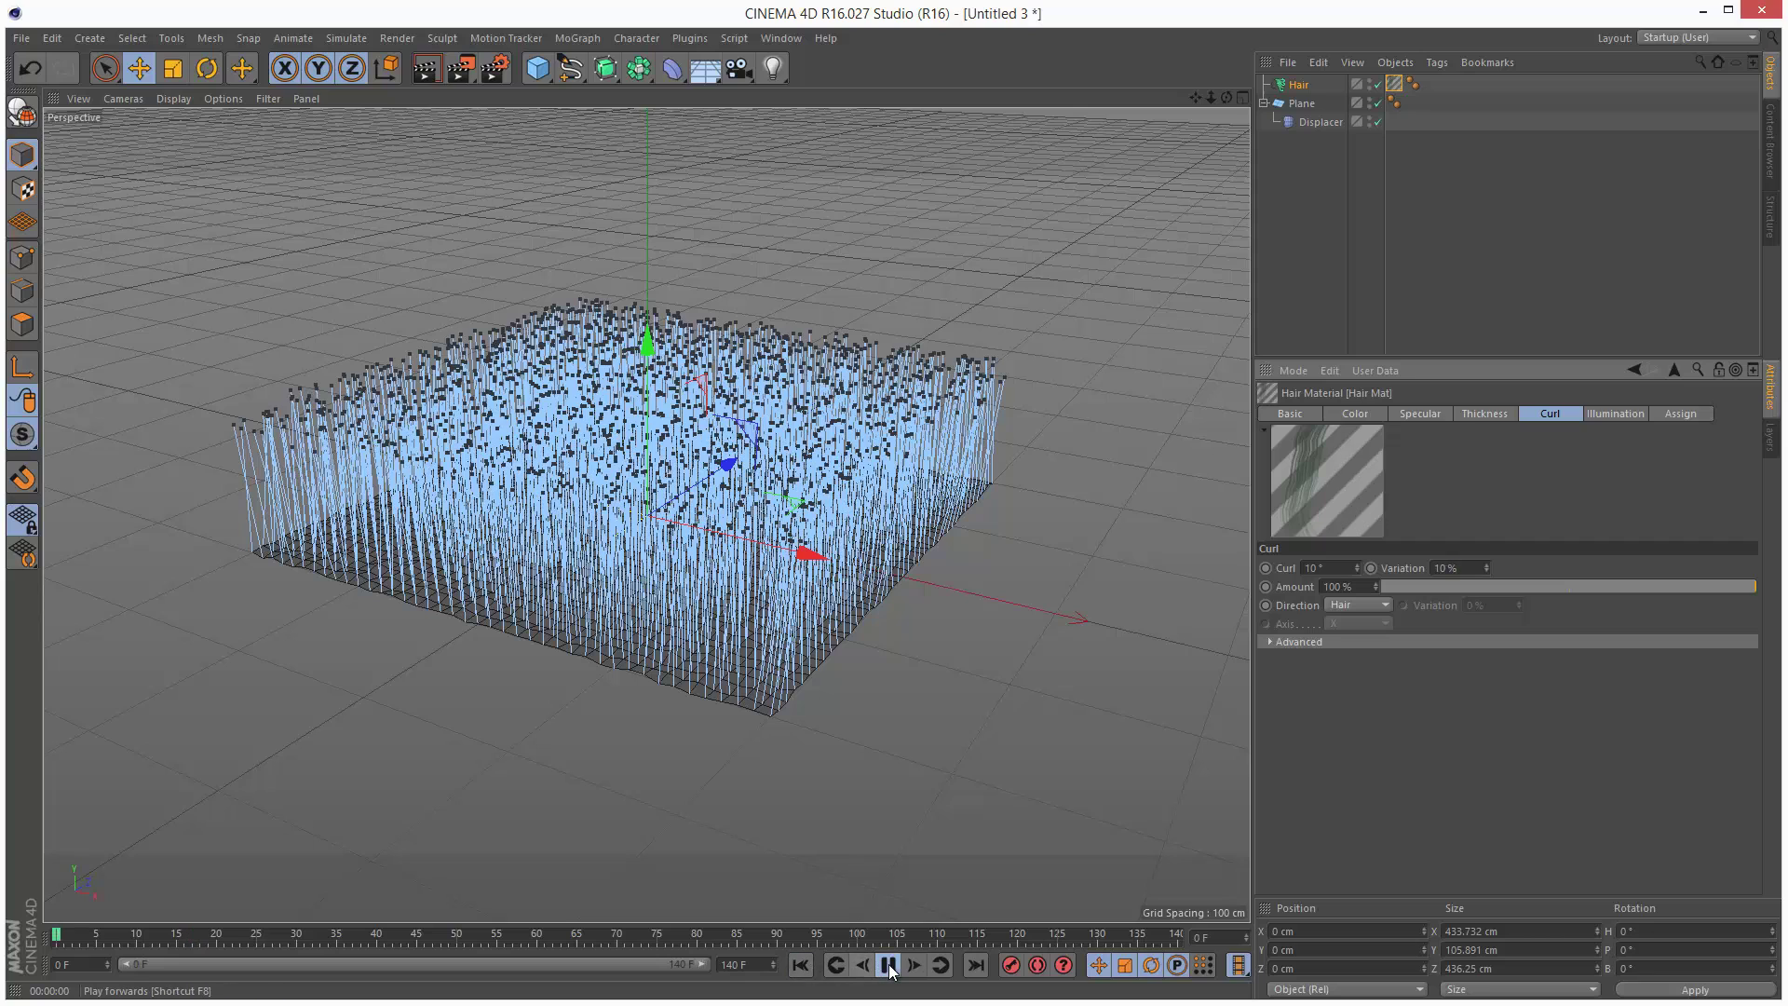
click(426, 68)
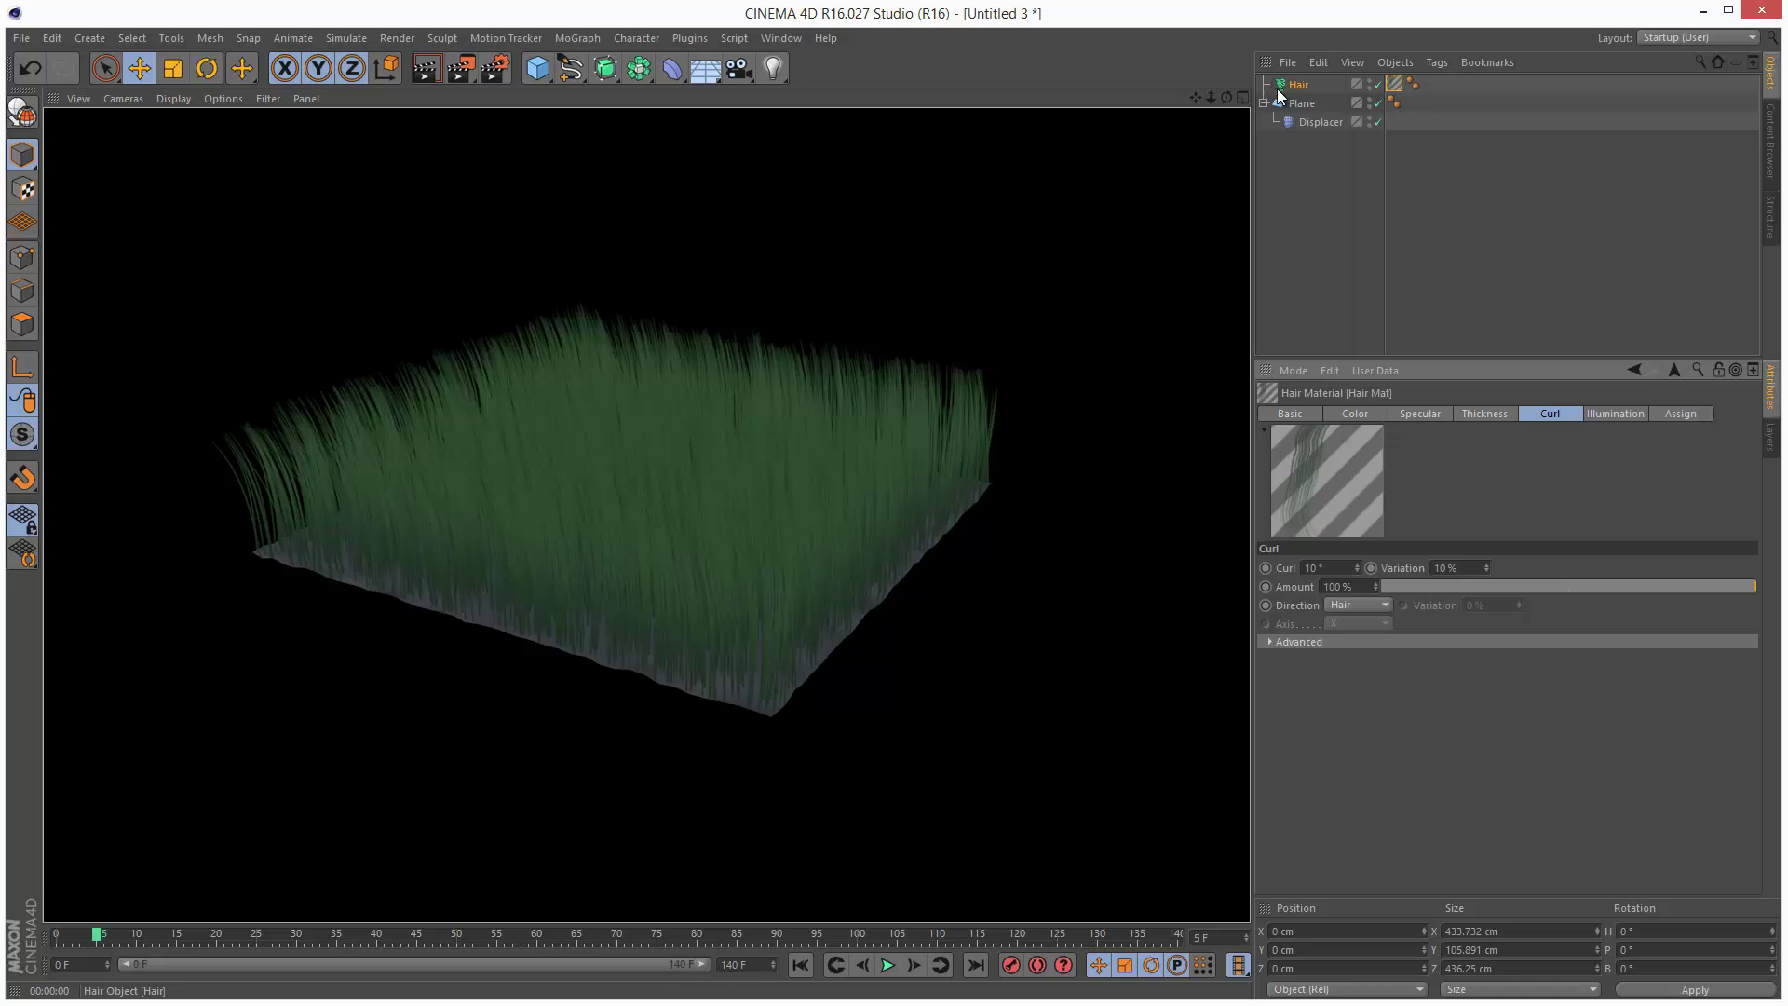
In four-view layout, add a light, place it raised to the side, and name it kLight.
click(1244, 98)
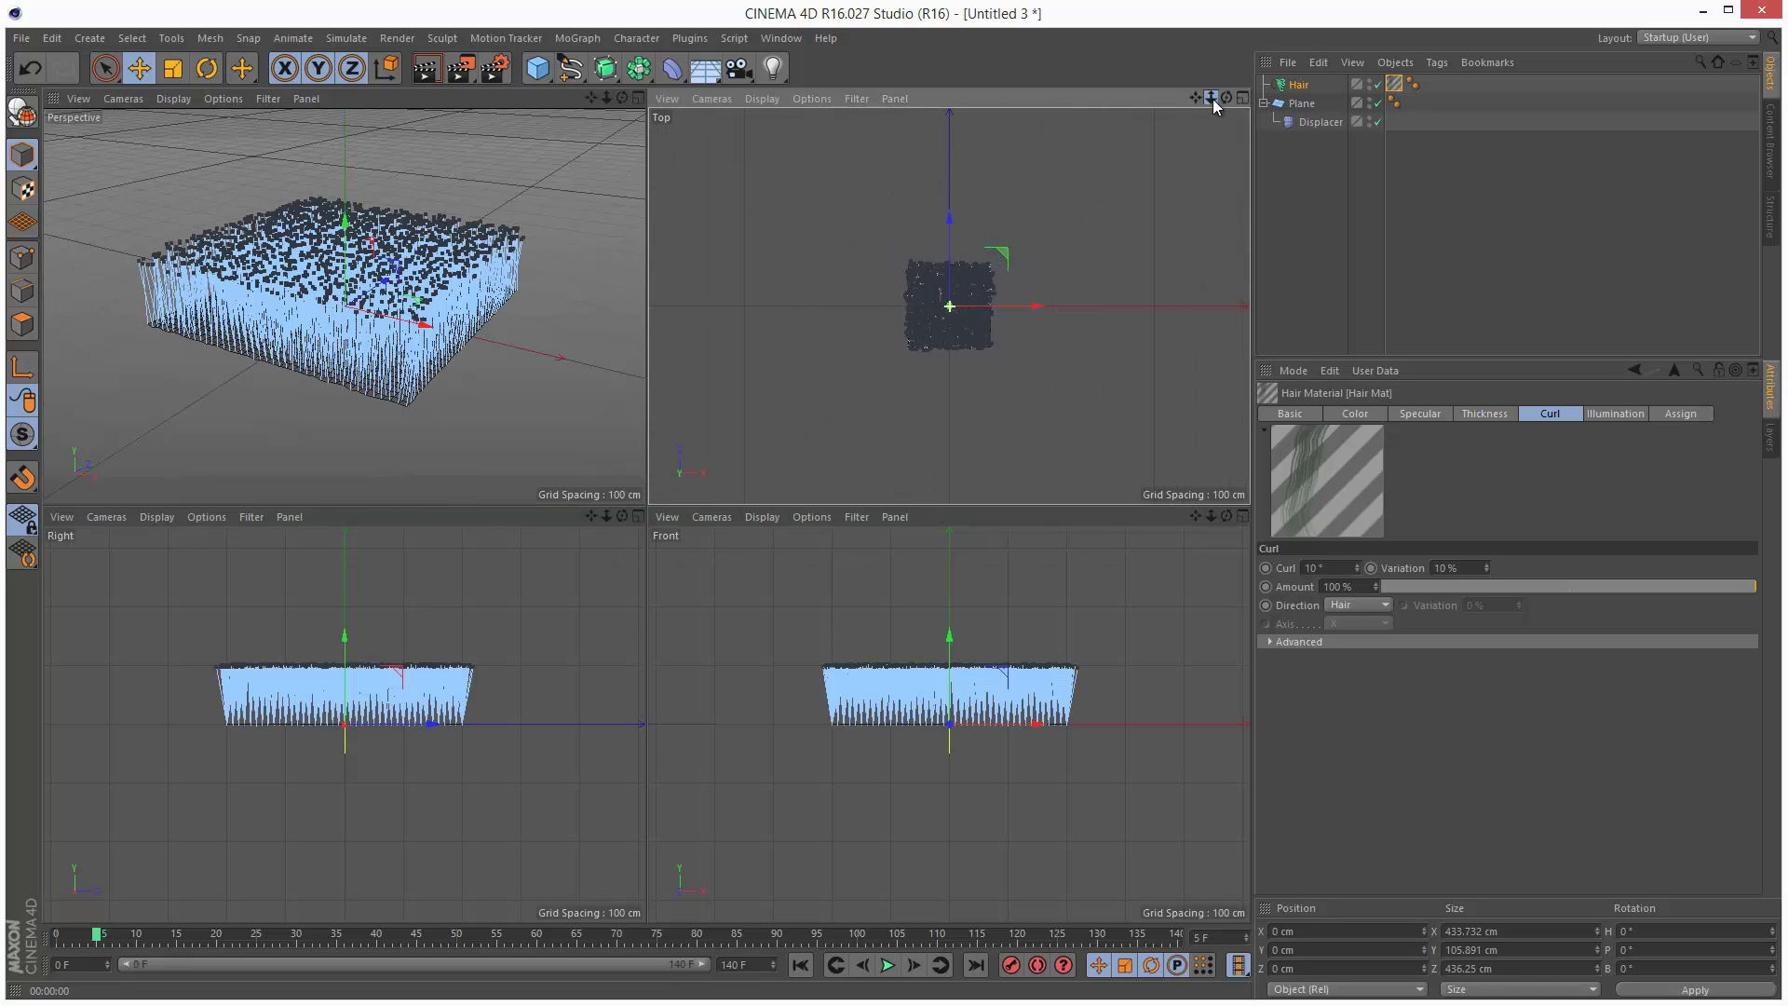
click(774, 68)
click(829, 93)
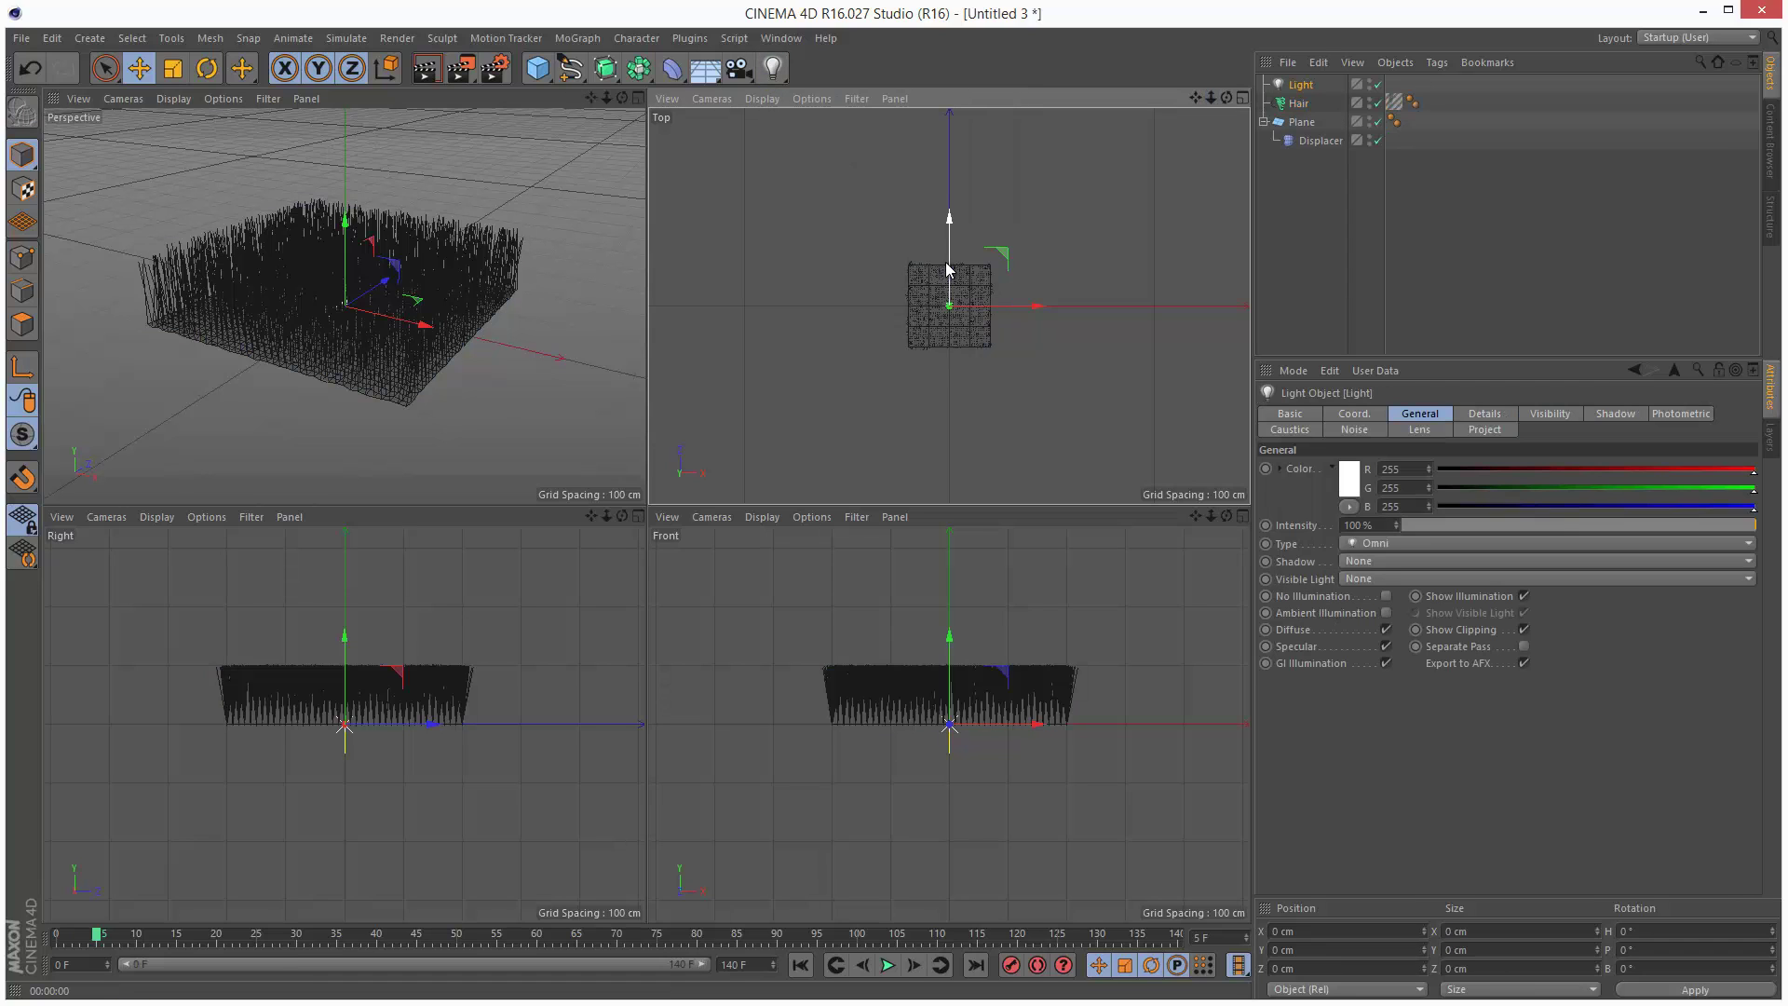
drag(950, 270, 1090, 404)
drag(1210, 651, 1205, 554)
double_click(1301, 85)
text(k)
key(Return)
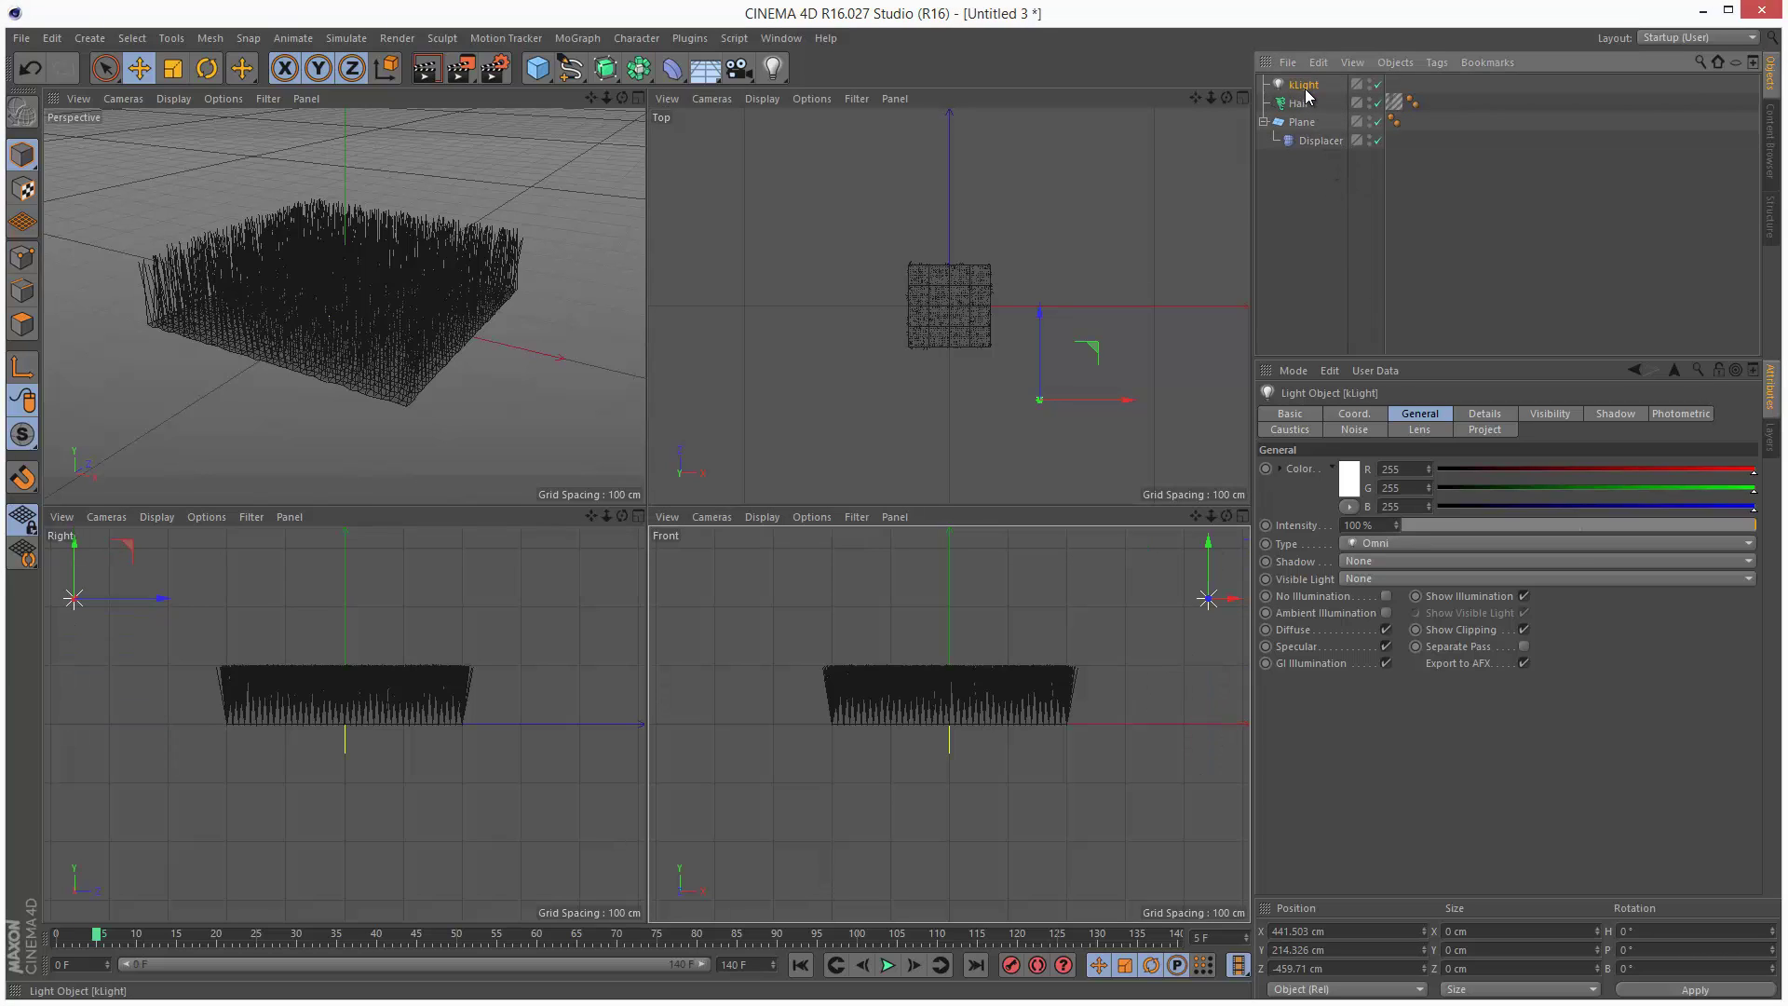
Duplicate kLight to the opposite side as fLight at 25% intensity.
ctrl+drag(1305, 89, 1309, 104)
drag(1130, 399, 937, 400)
double_click(1293, 104)
text(fLight)
key(Return)
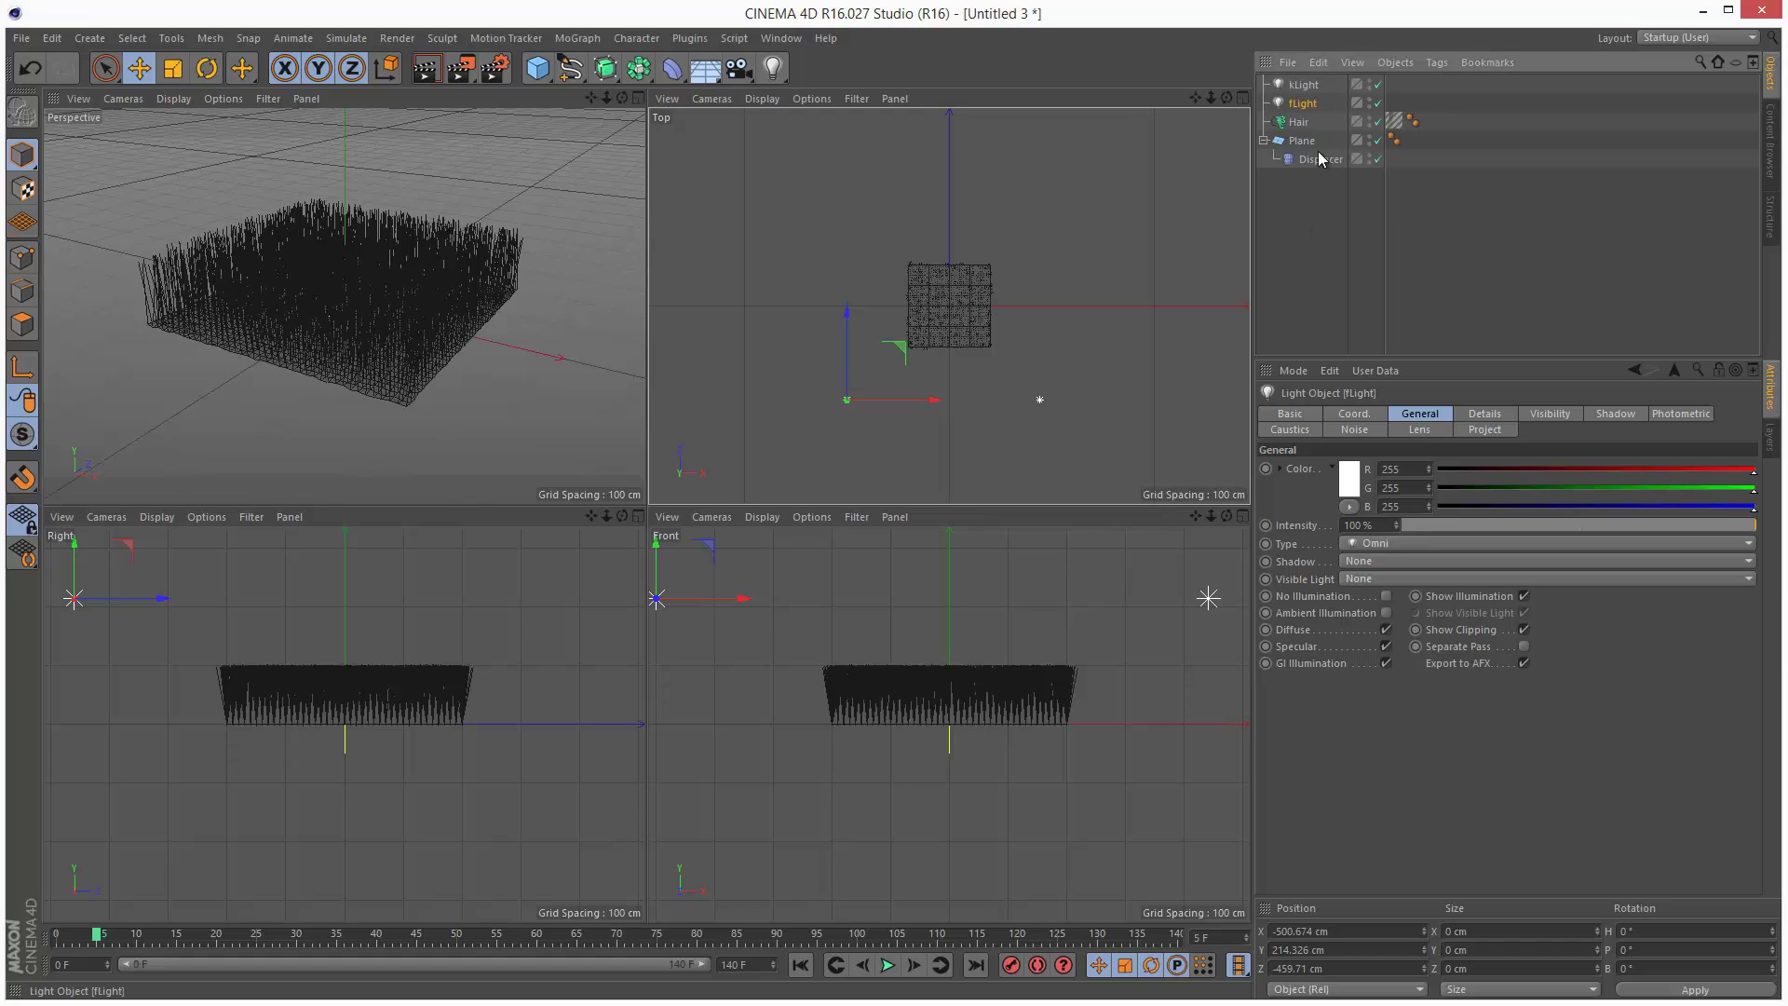
click(1487, 526)
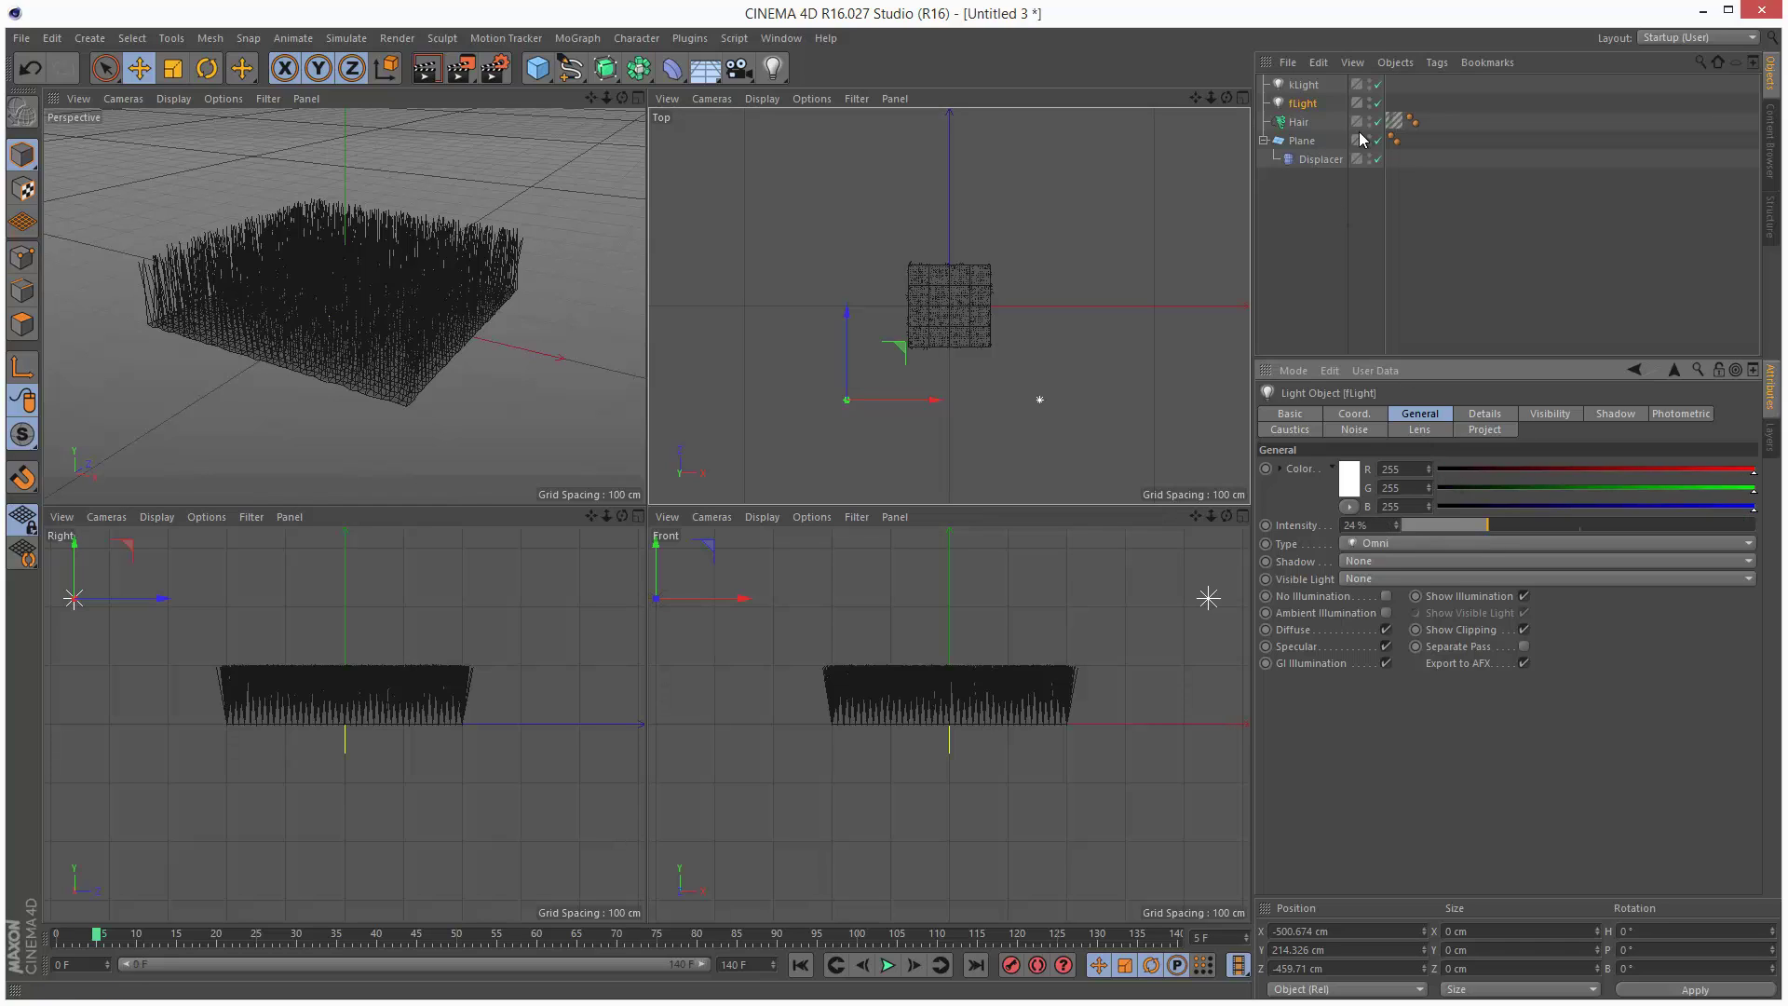
click(1397, 521)
Duplicate kLight behind the grass as bLight at 88% intensity.
click(1302, 83)
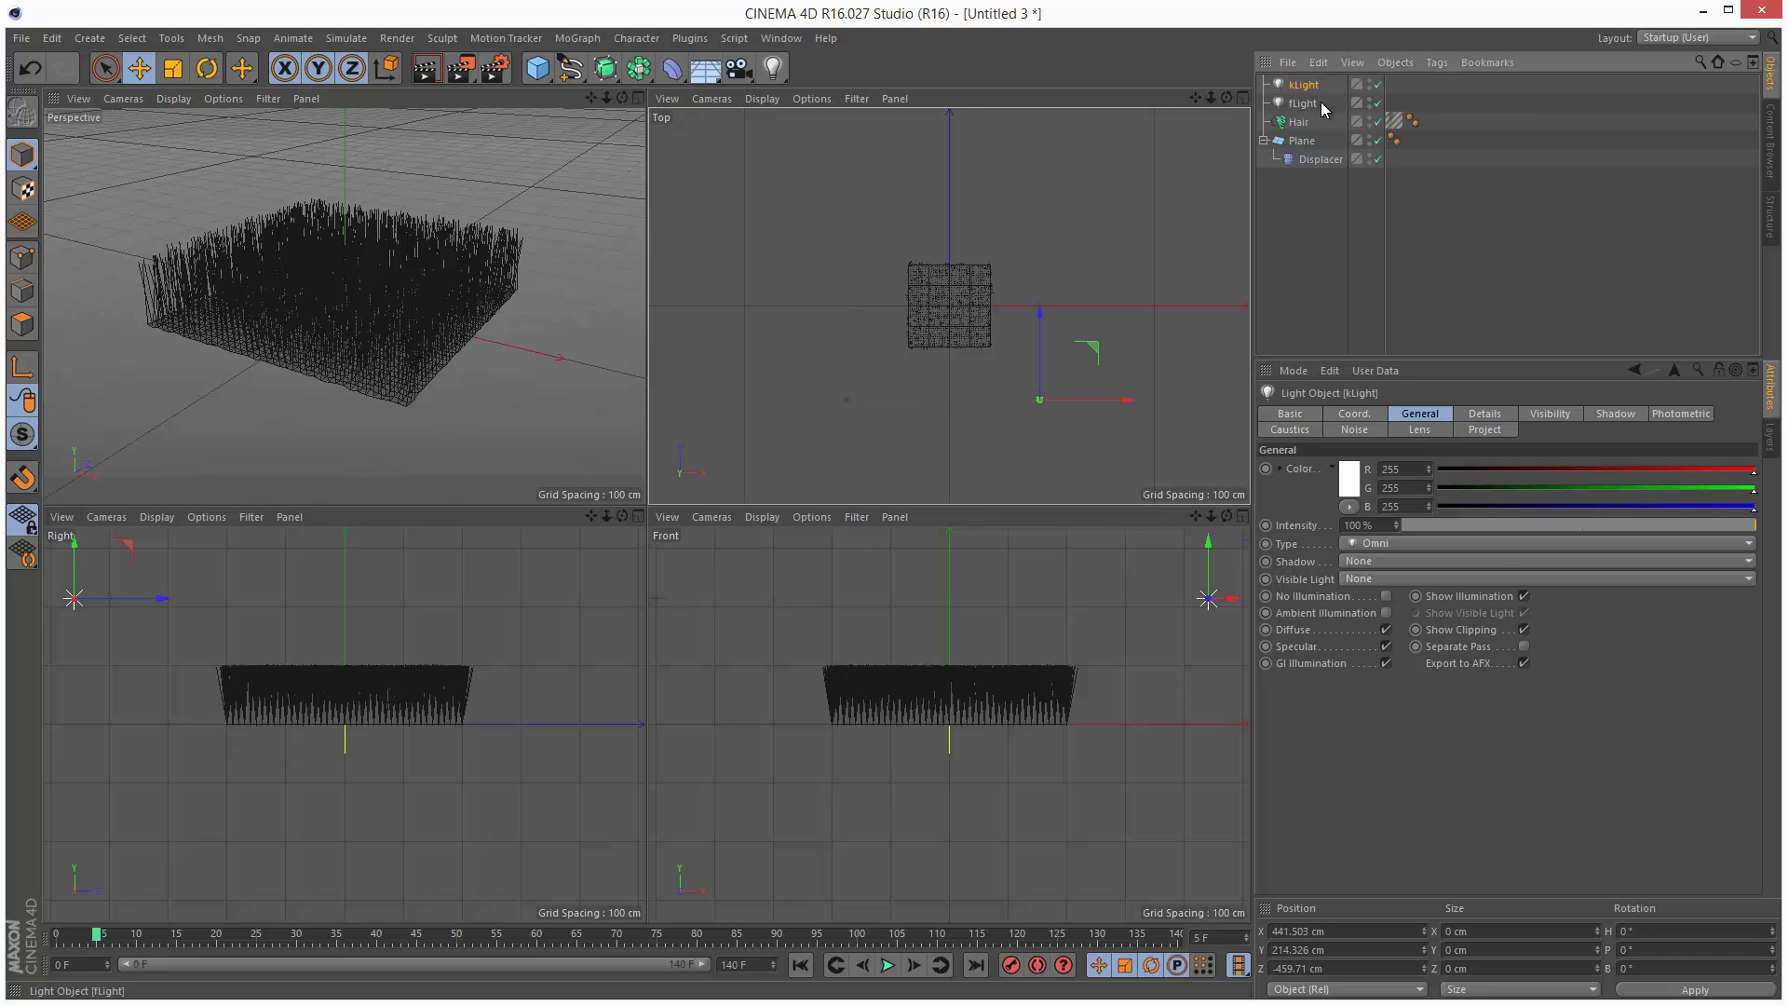
ctrl+drag(1304, 86, 1309, 94)
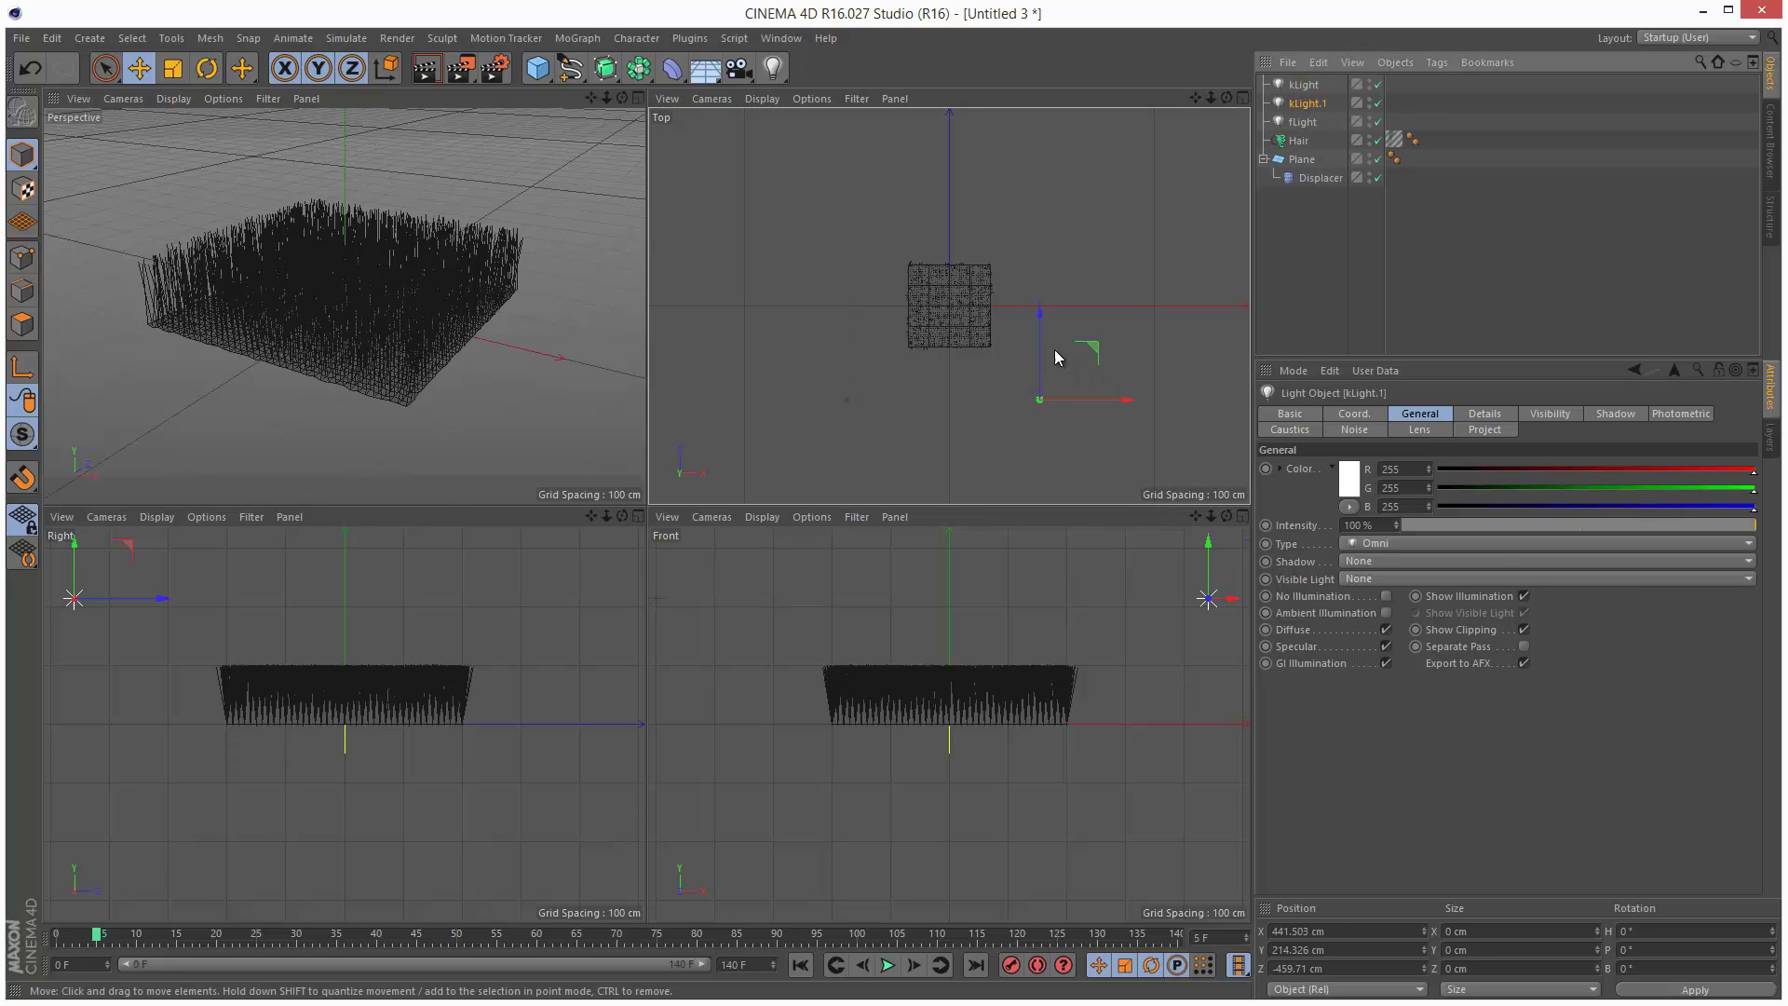
drag(1042, 359, 1030, 198)
drag(1045, 556, 1044, 566)
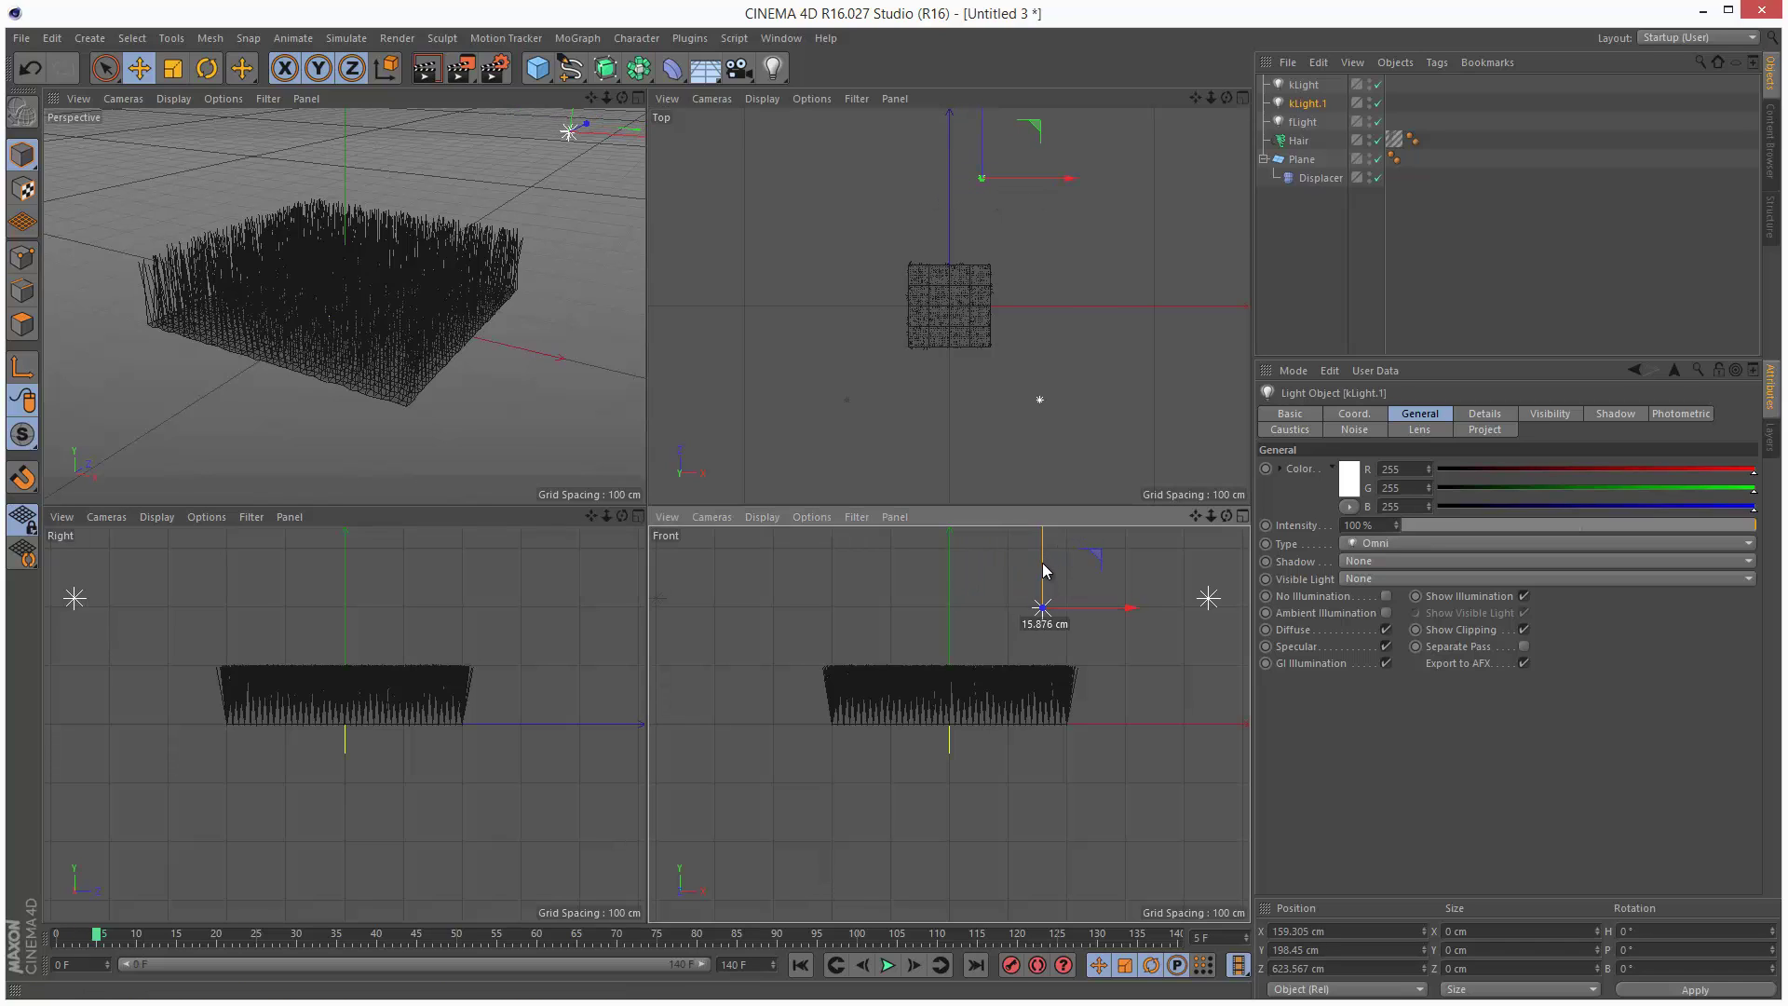
double_click(1297, 104)
text(bLight)
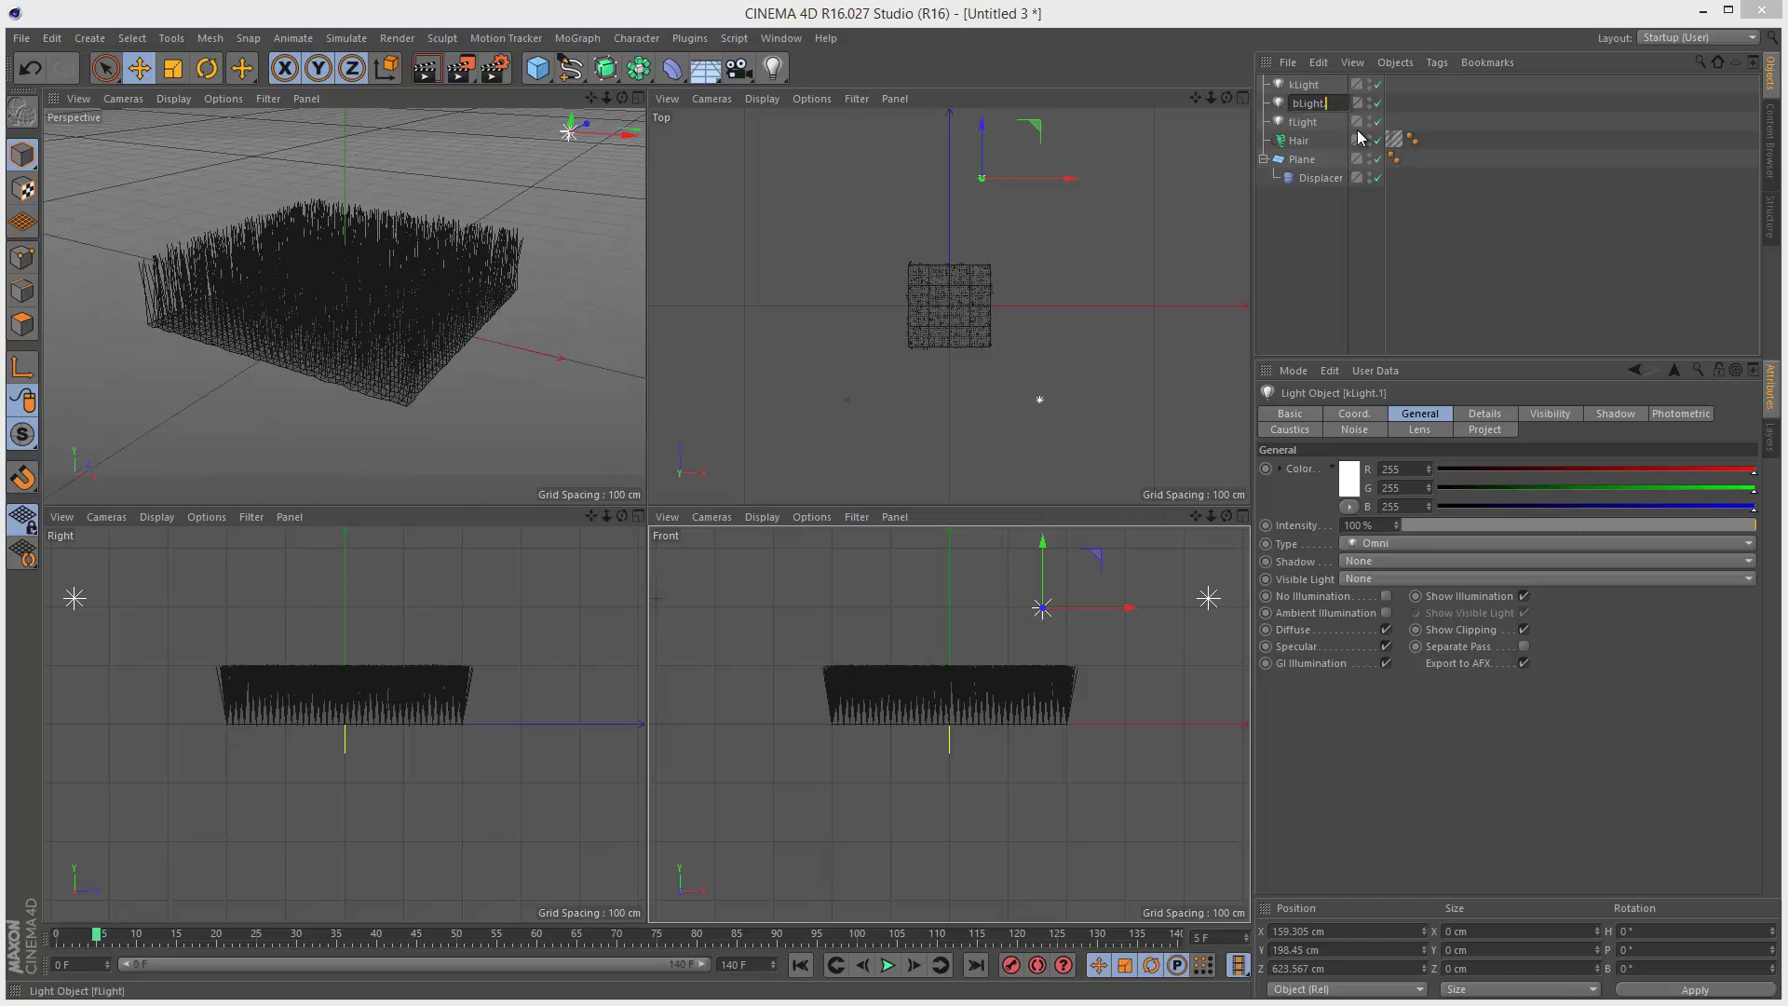
key(Return)
drag(1731, 527, 1718, 529)
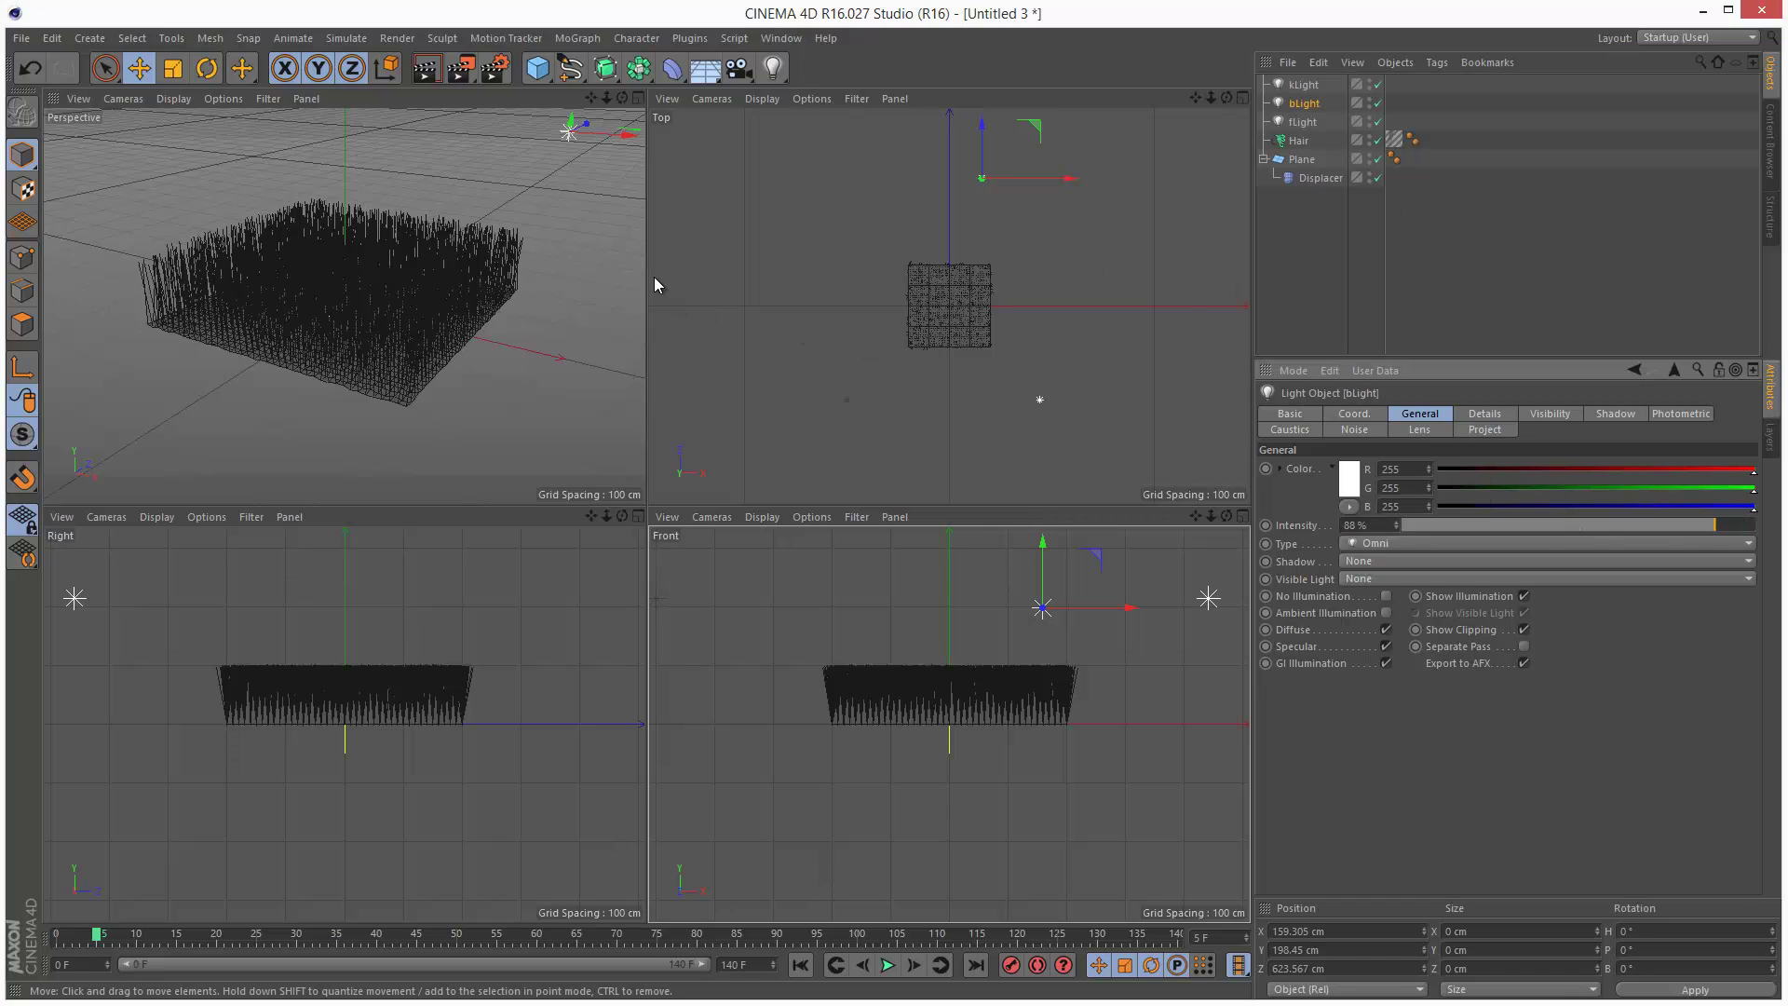
Give kLight Raytraced (Hard) shadows and render the maximized Perspective view.
click(1304, 85)
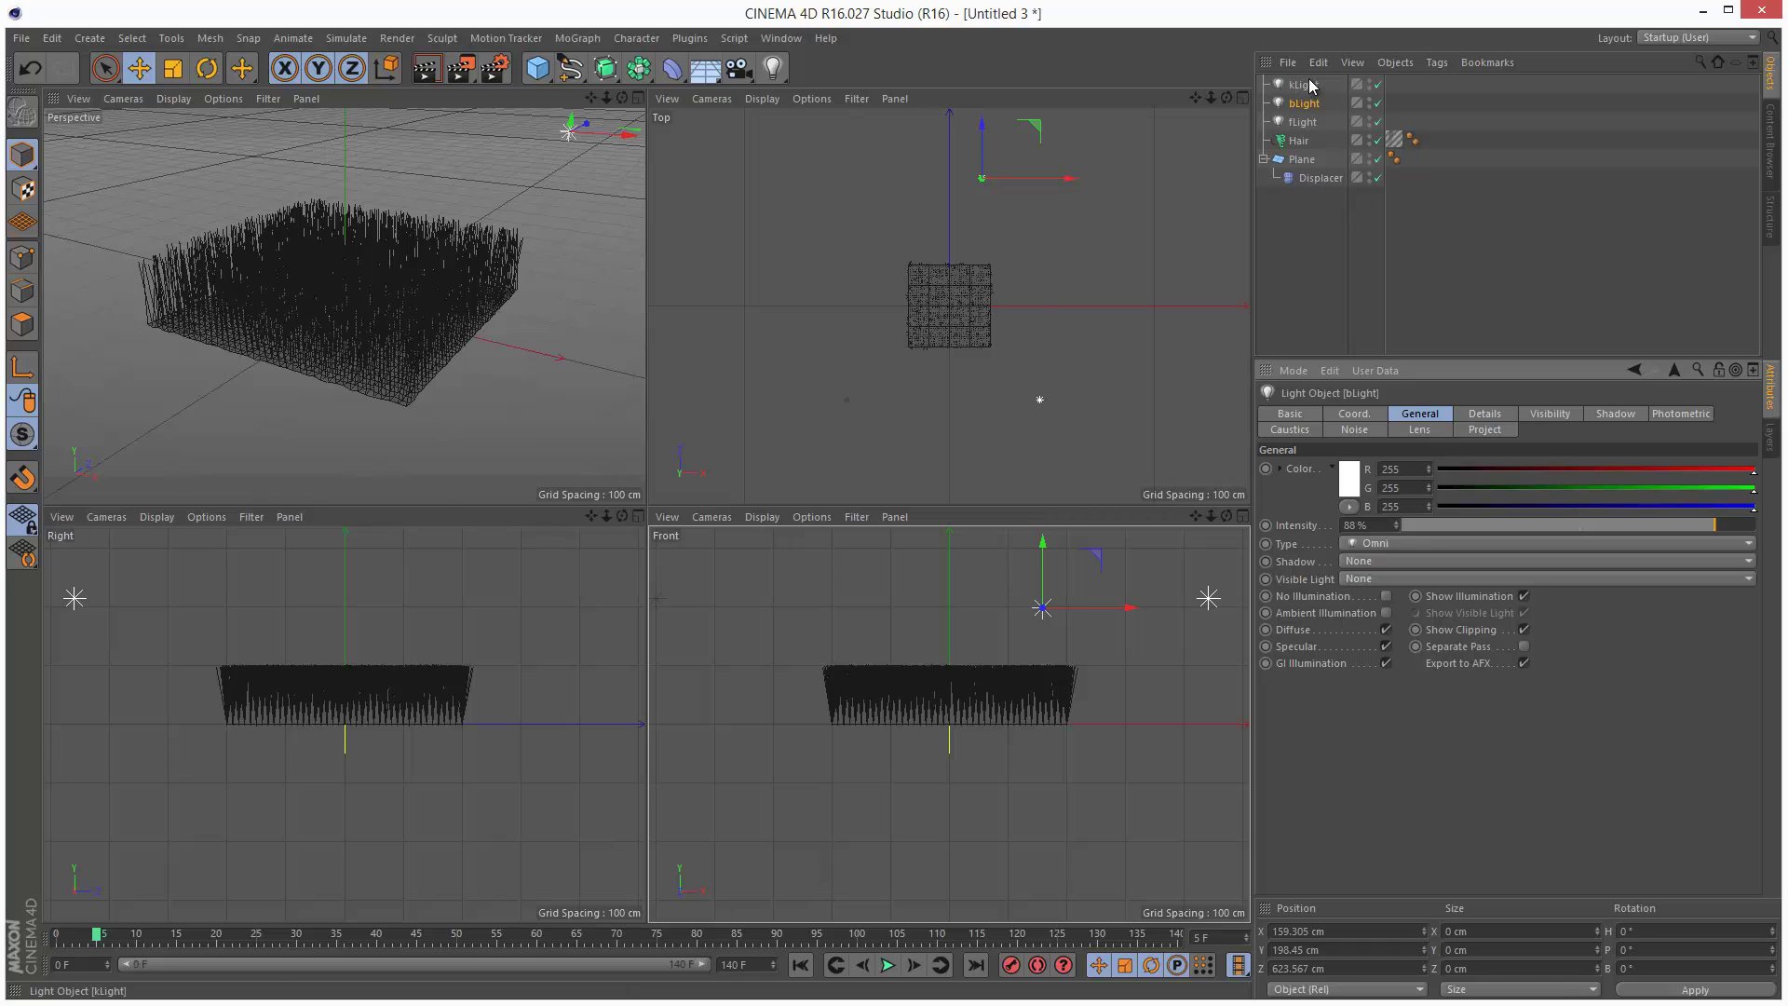
click(1381, 561)
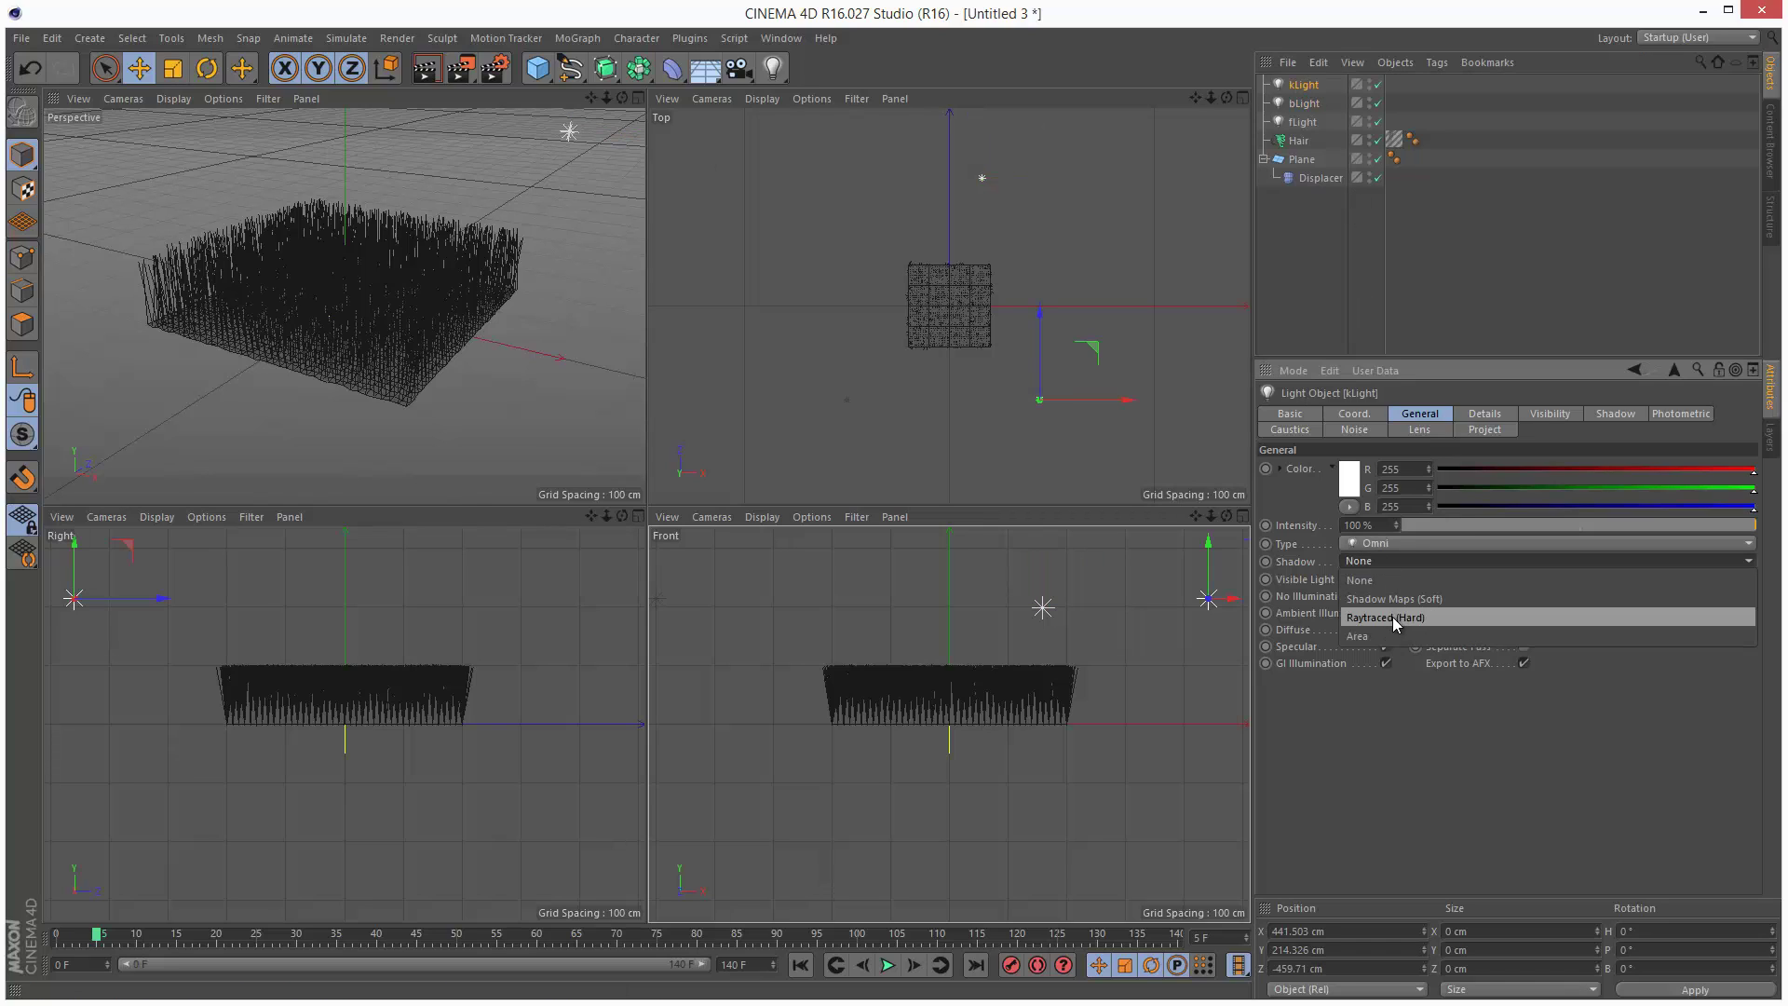
click(1444, 621)
click(639, 98)
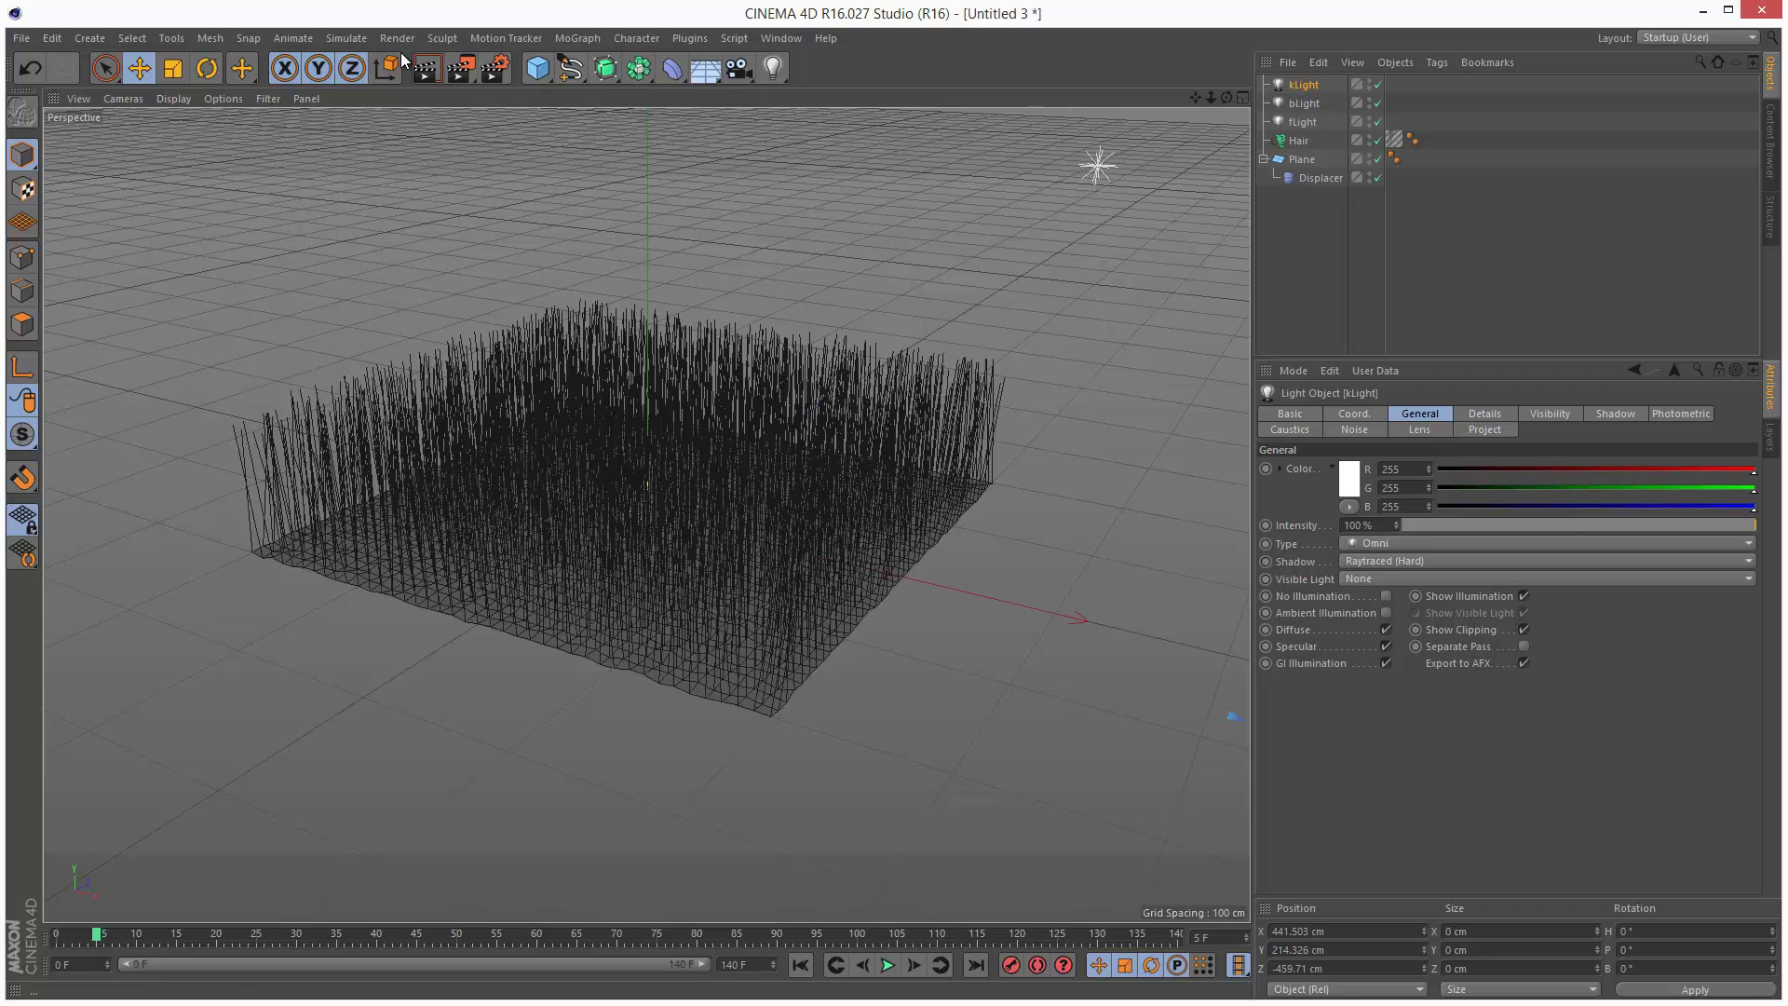
click(426, 68)
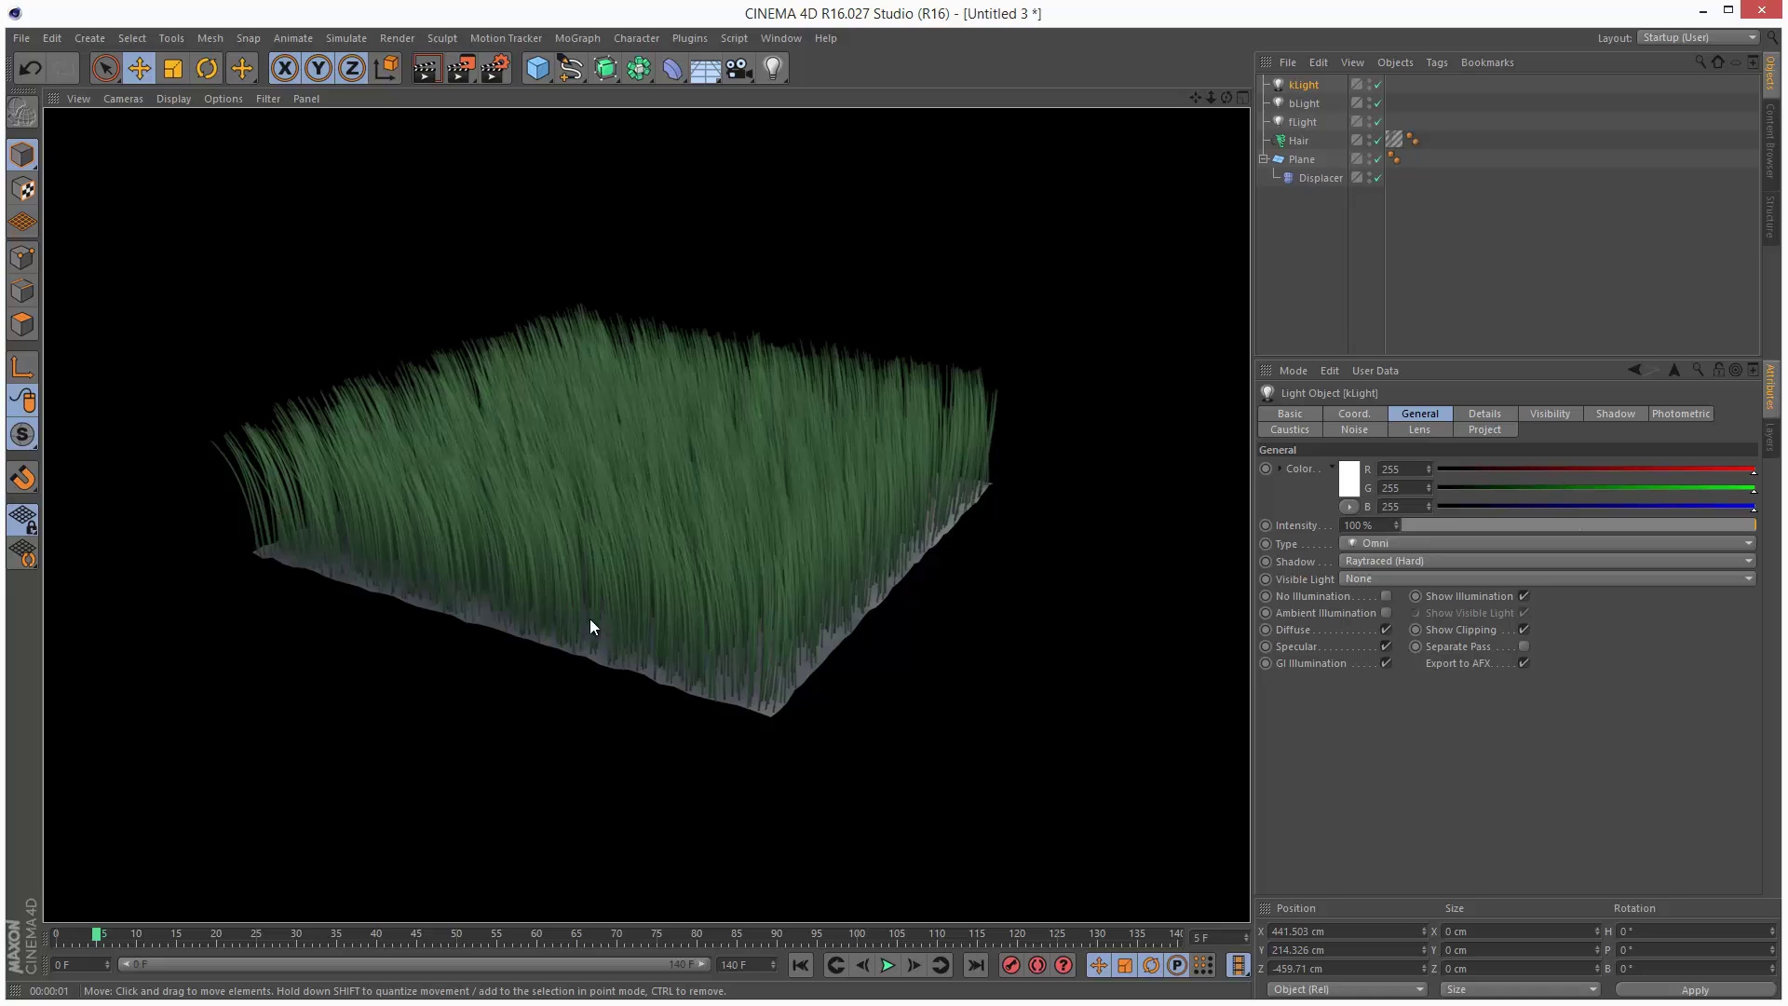
Create a new material Mat, apply it to the Plane, and turn off Reflectance.
click(783, 40)
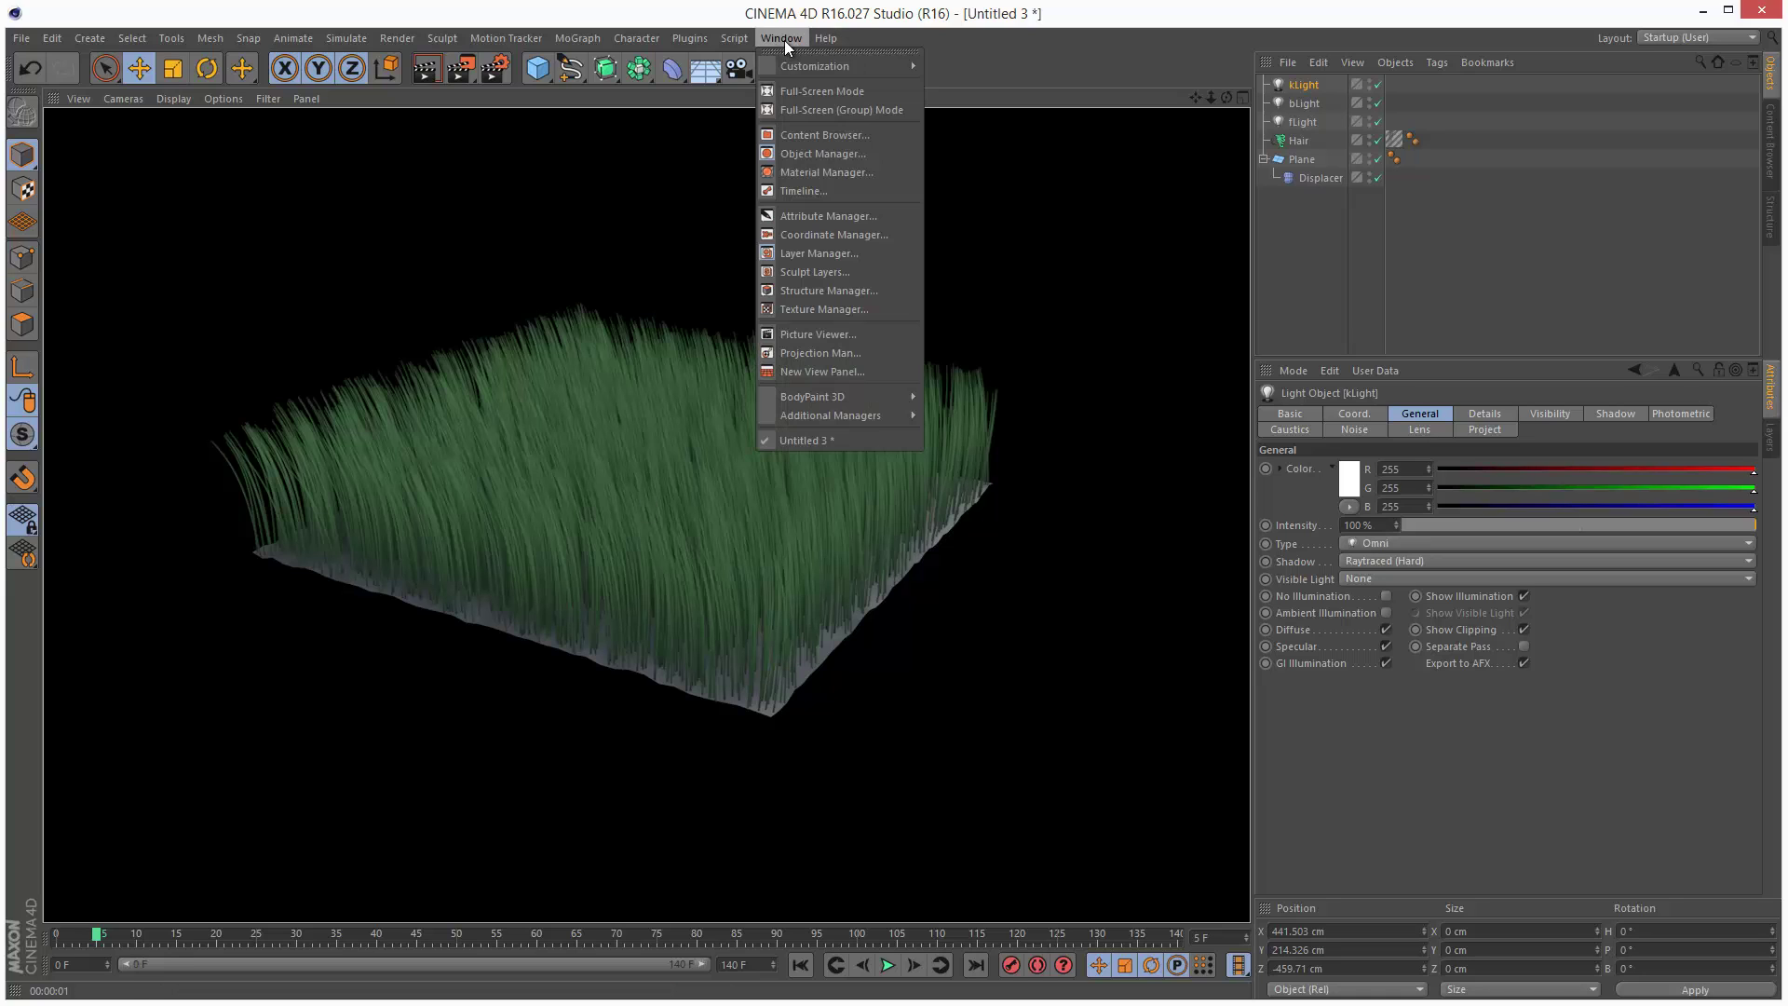
click(834, 173)
click(145, 547)
click(156, 571)
drag(118, 578, 1315, 159)
click(1333, 514)
click(1412, 158)
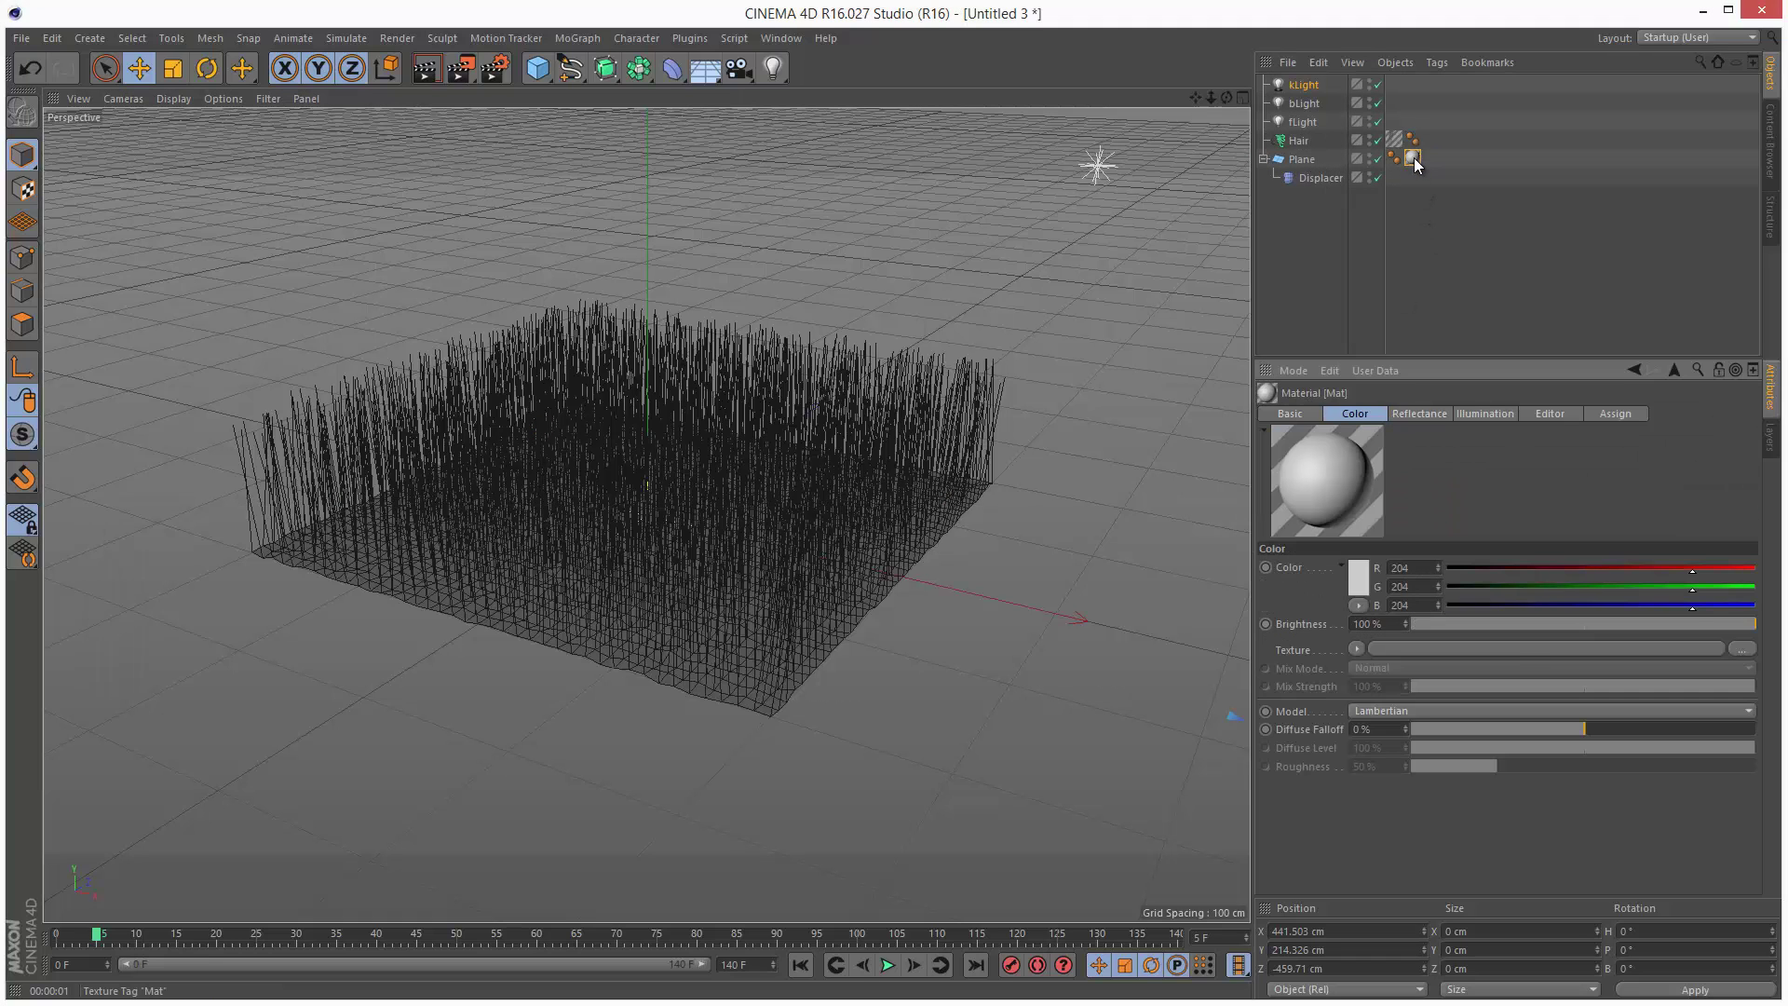
click(1341, 638)
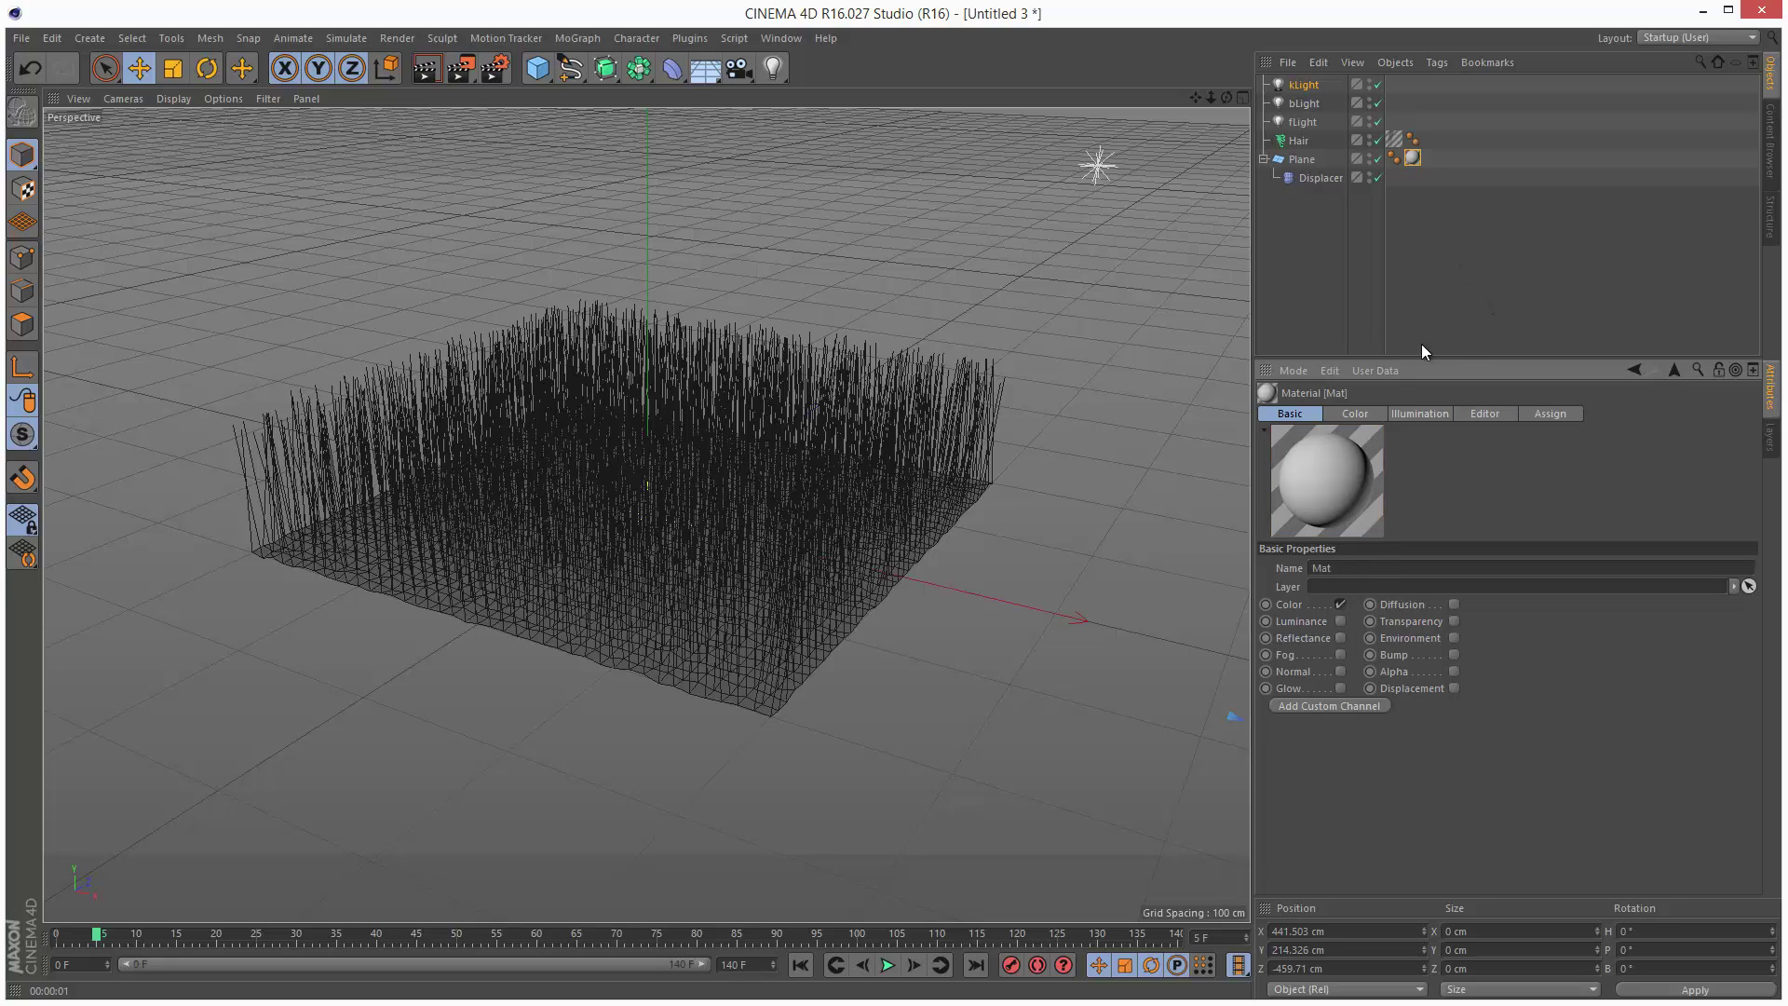
Set Mat's colour to dark brown (R 41, G 34, B 24) and render.
click(1355, 414)
click(1345, 575)
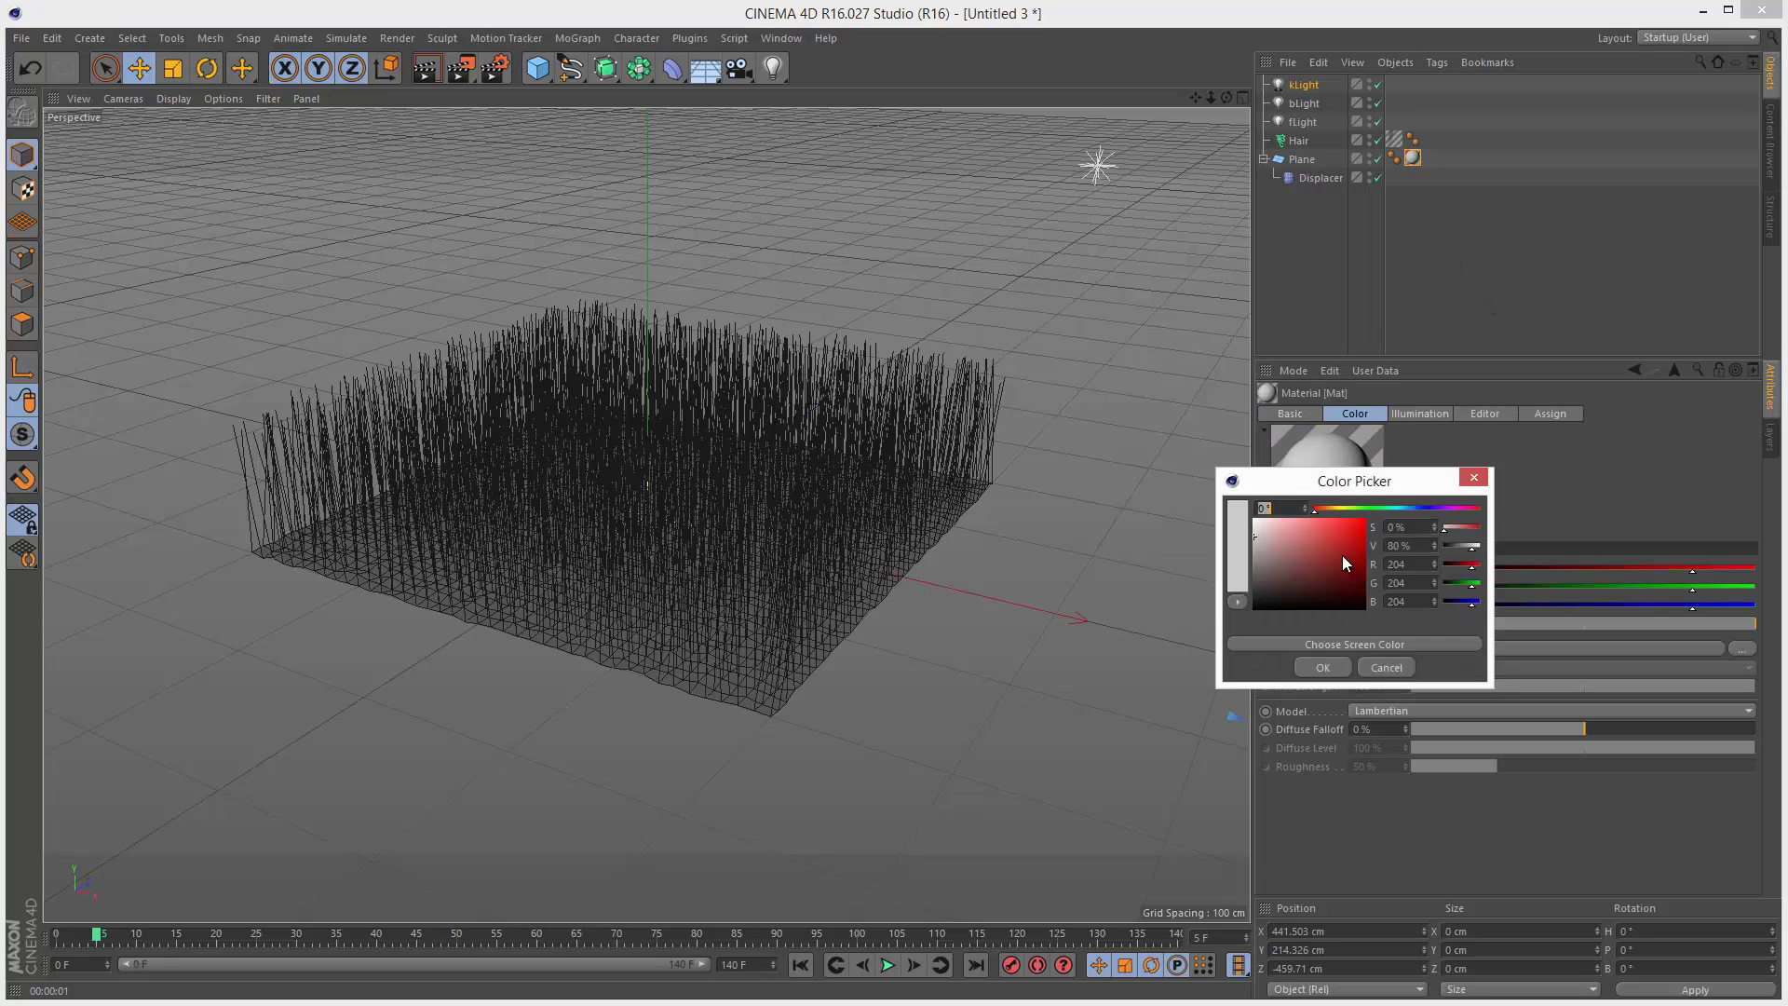
drag(1319, 511, 1330, 508)
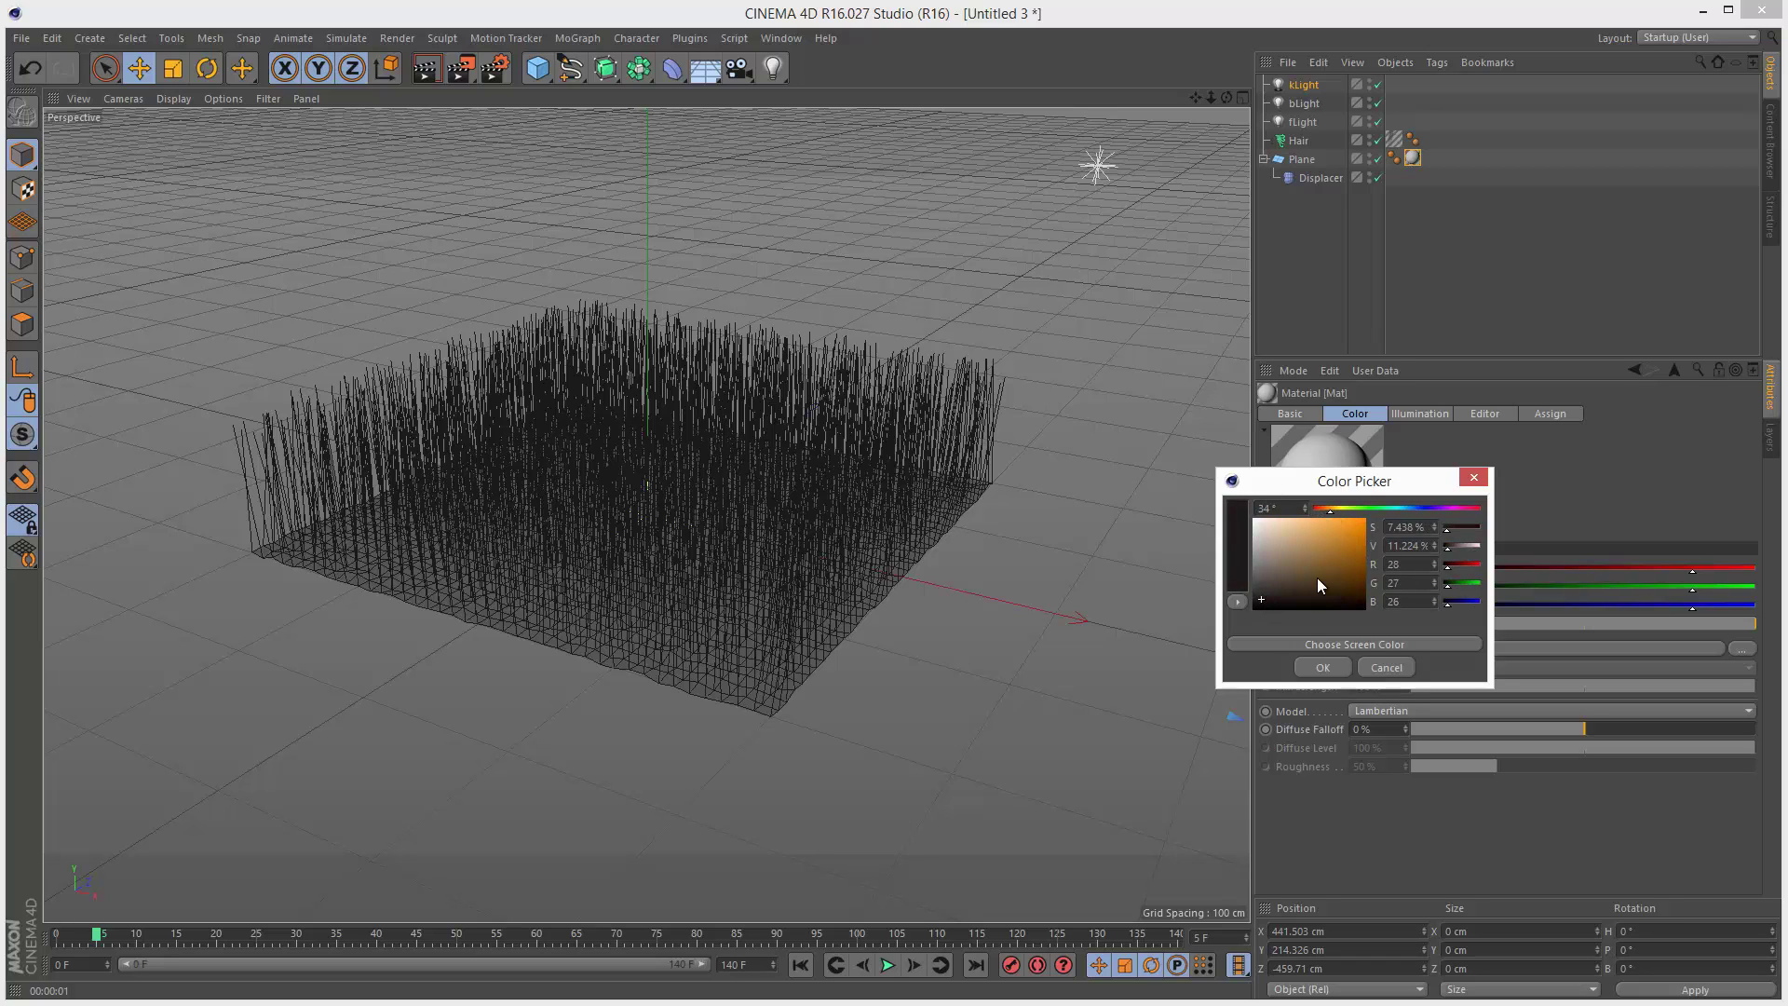
drag(1317, 583, 1302, 596)
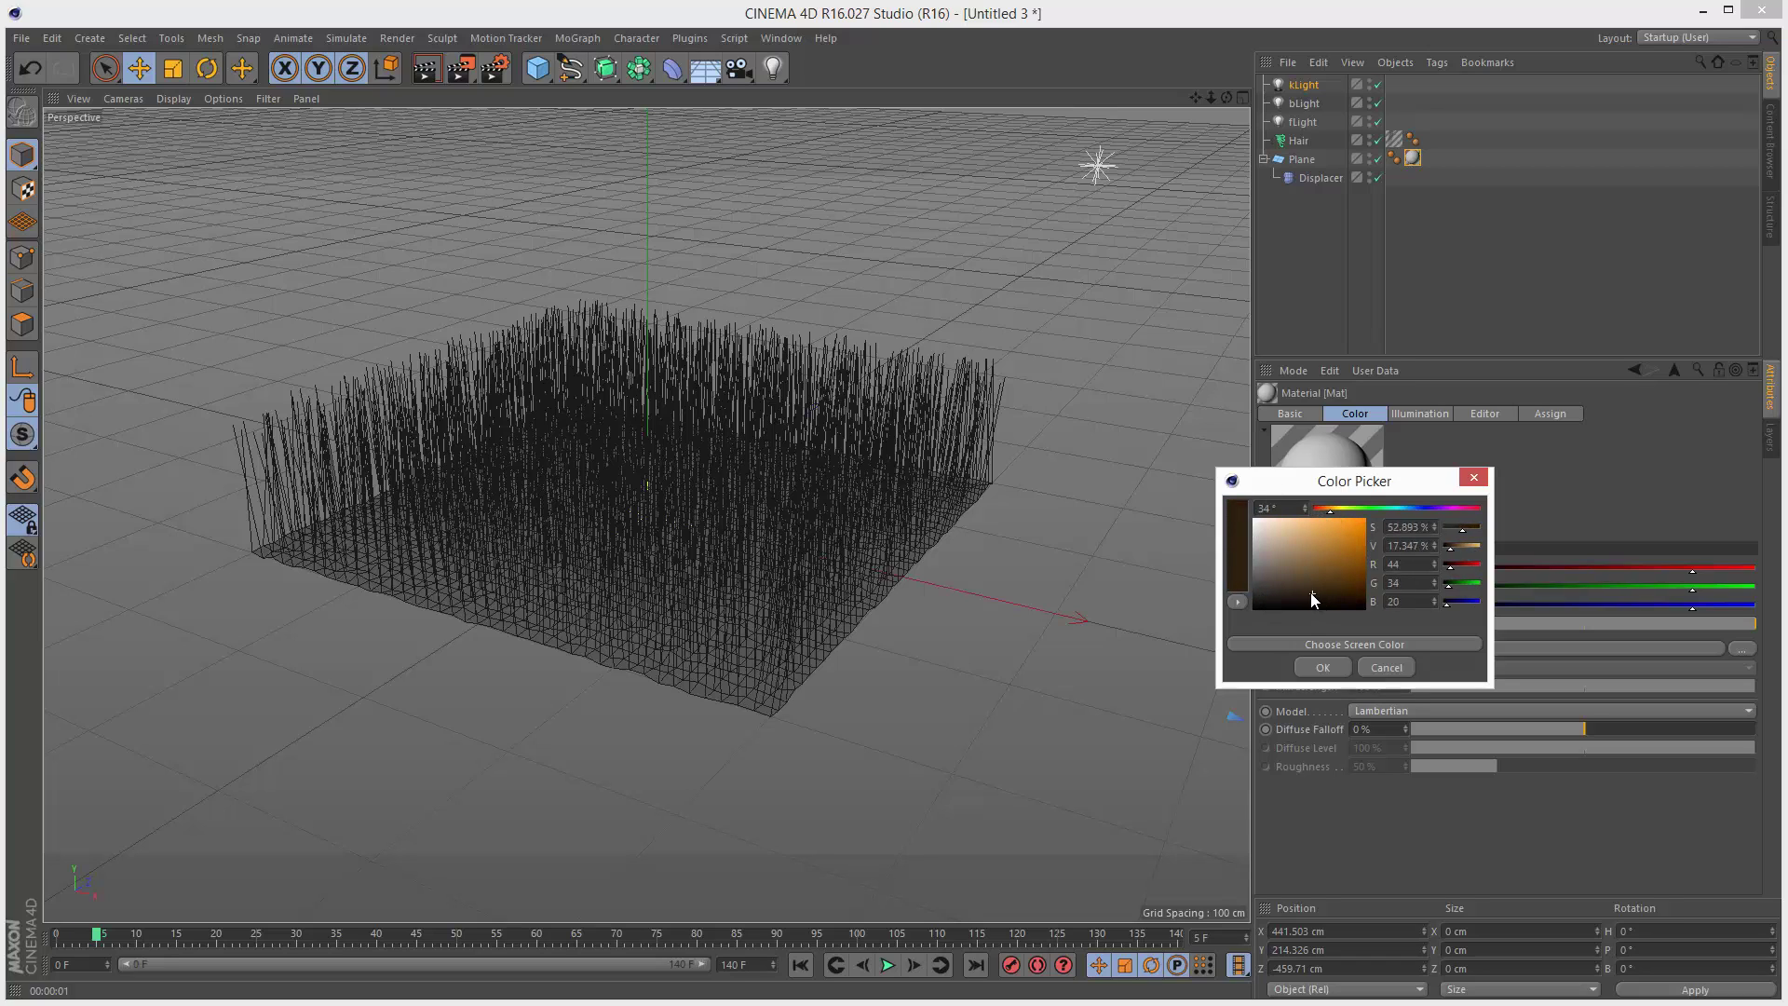
click(1323, 667)
click(428, 69)
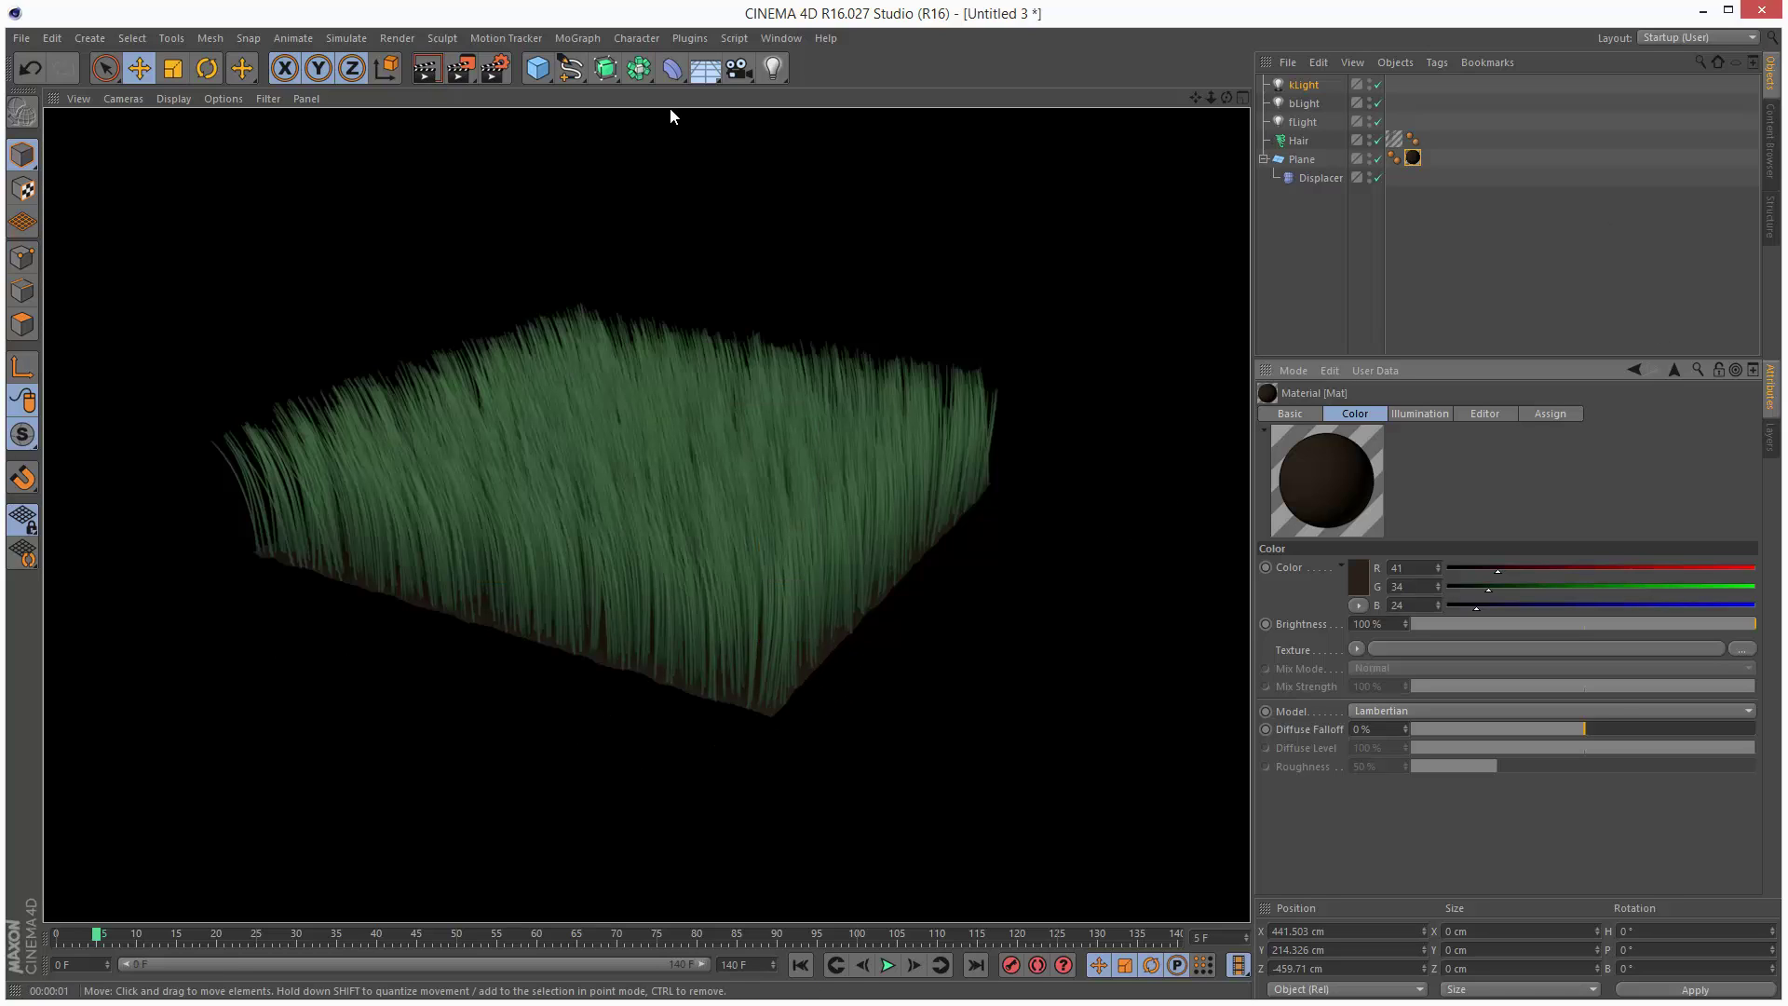
Add a Background object with Use Color on and a light cyan colour, then render.
drag(693, 78, 801, 230)
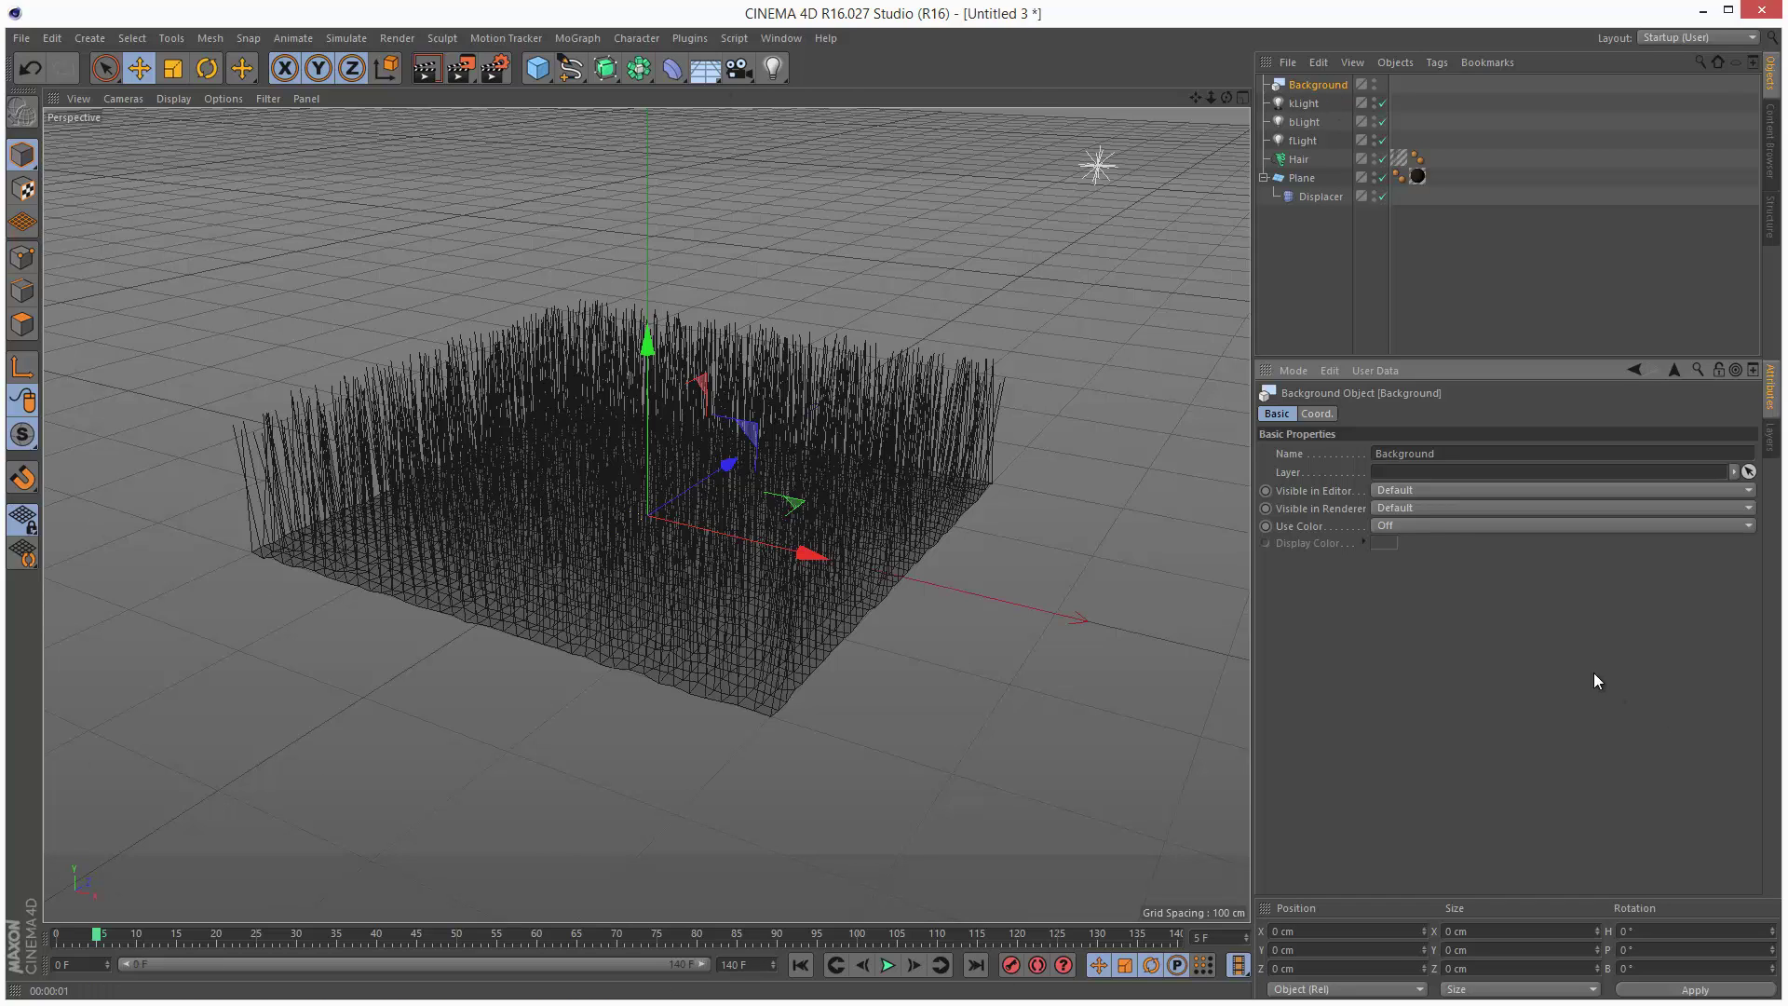
click(1380, 527)
click(1417, 577)
click(1384, 543)
drag(1445, 471, 1436, 472)
click(1328, 485)
click(1360, 628)
click(424, 69)
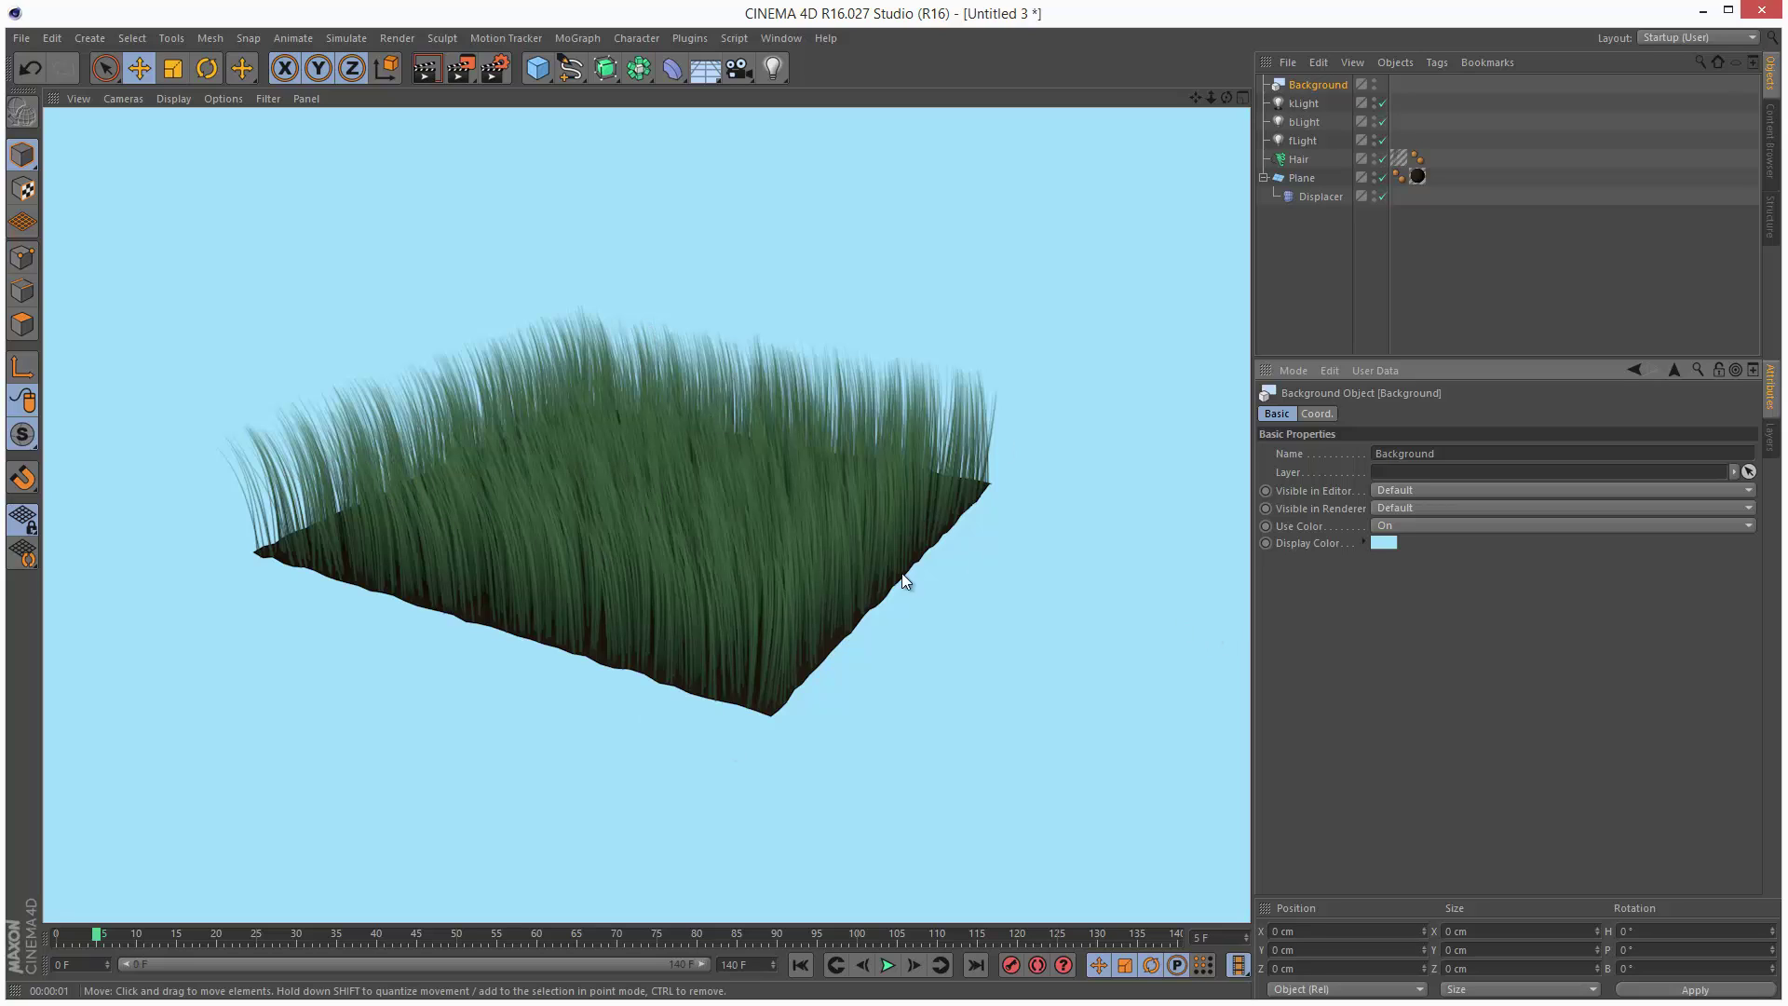
Check the Hair count of 9000, rewind, advance to frame 2 and render the grass.
click(1303, 157)
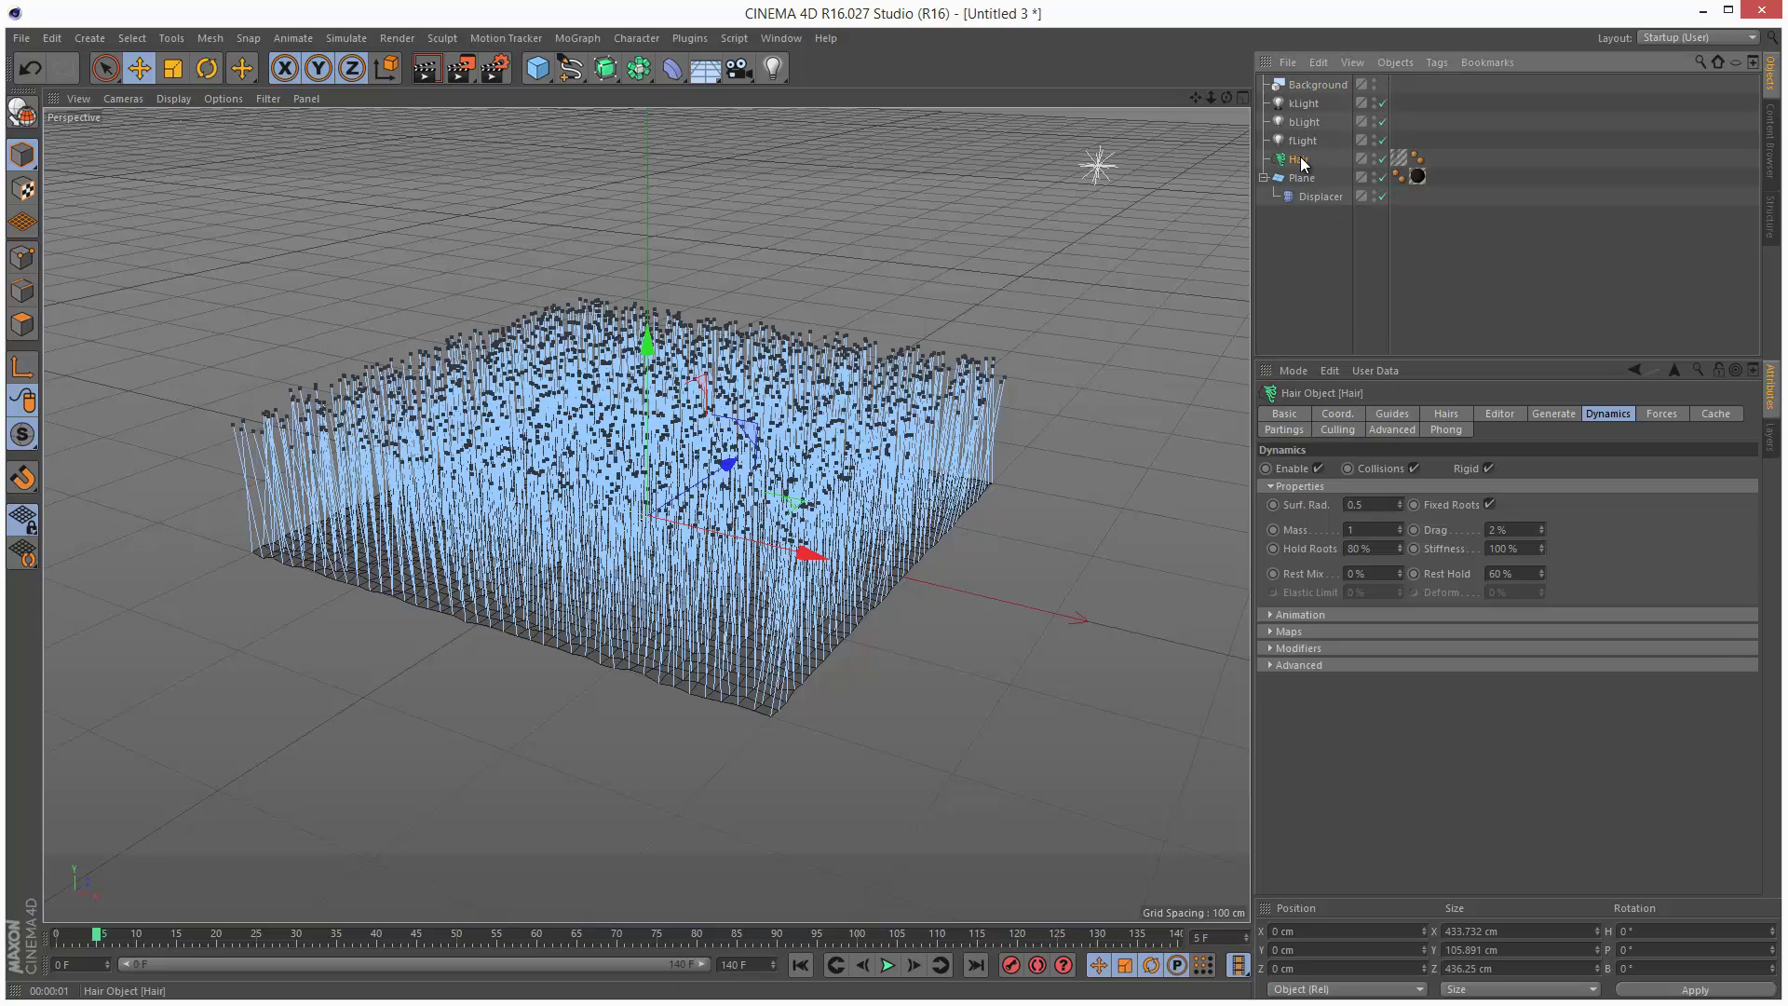
click(1434, 413)
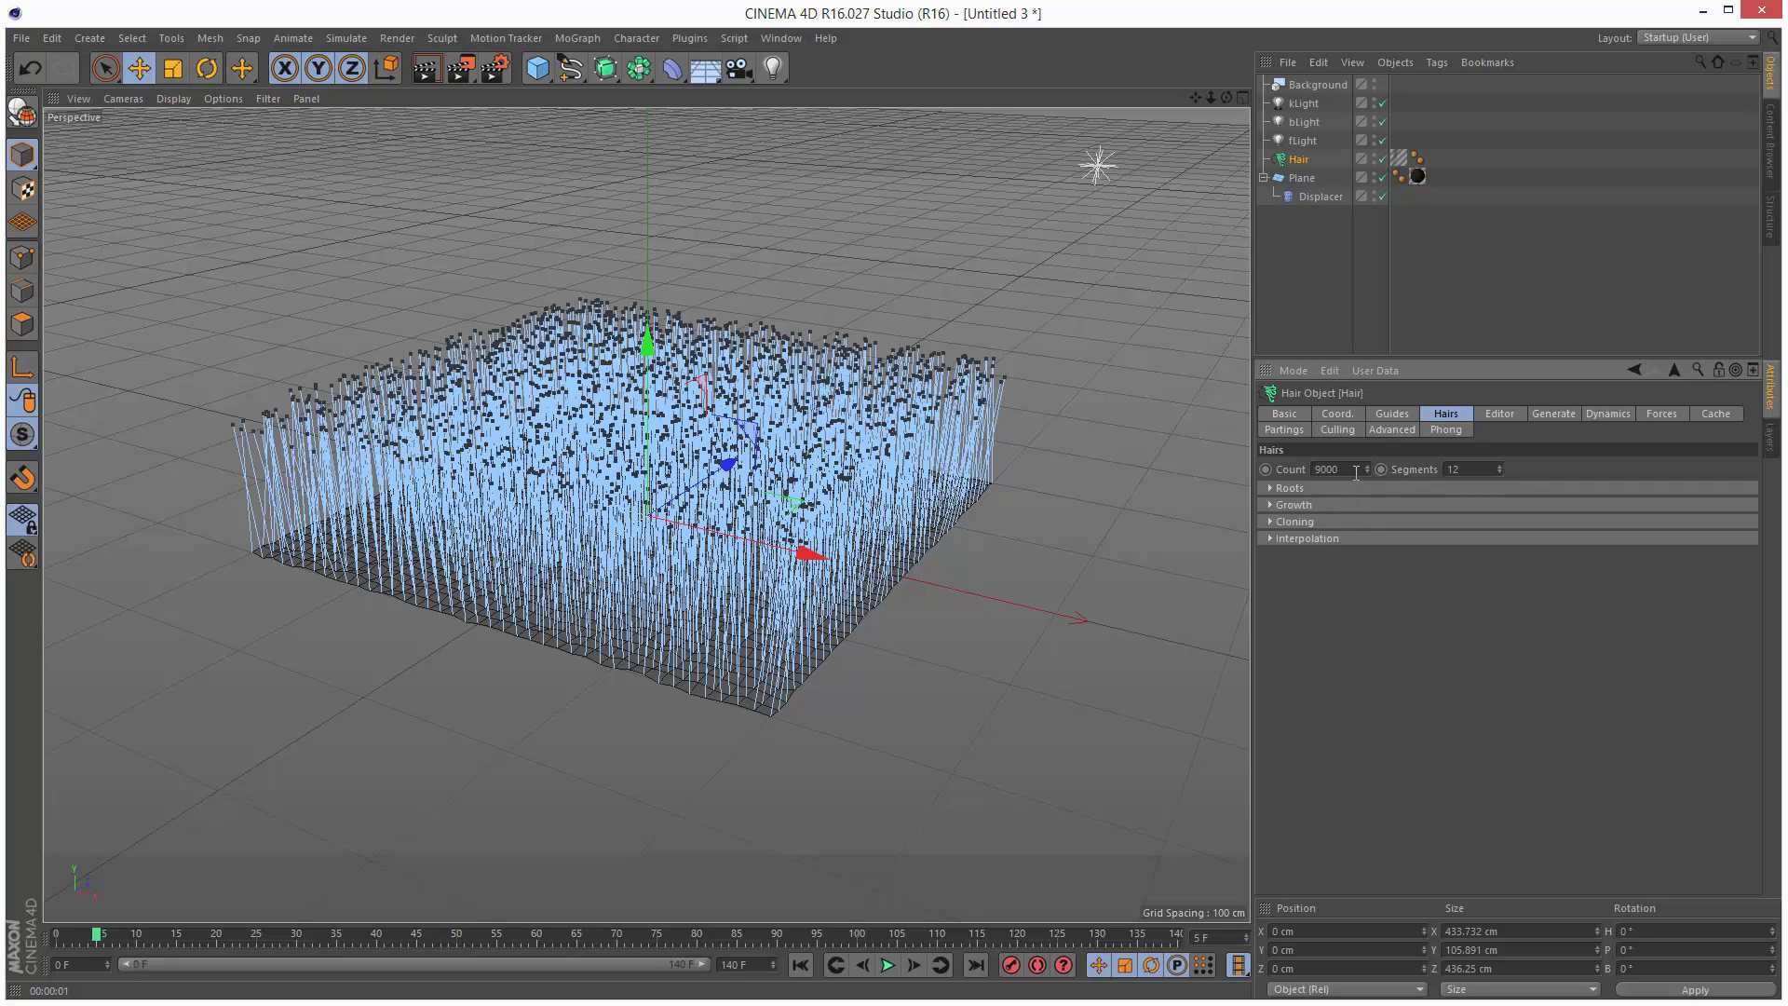
click(800, 965)
click(885, 966)
click(427, 68)
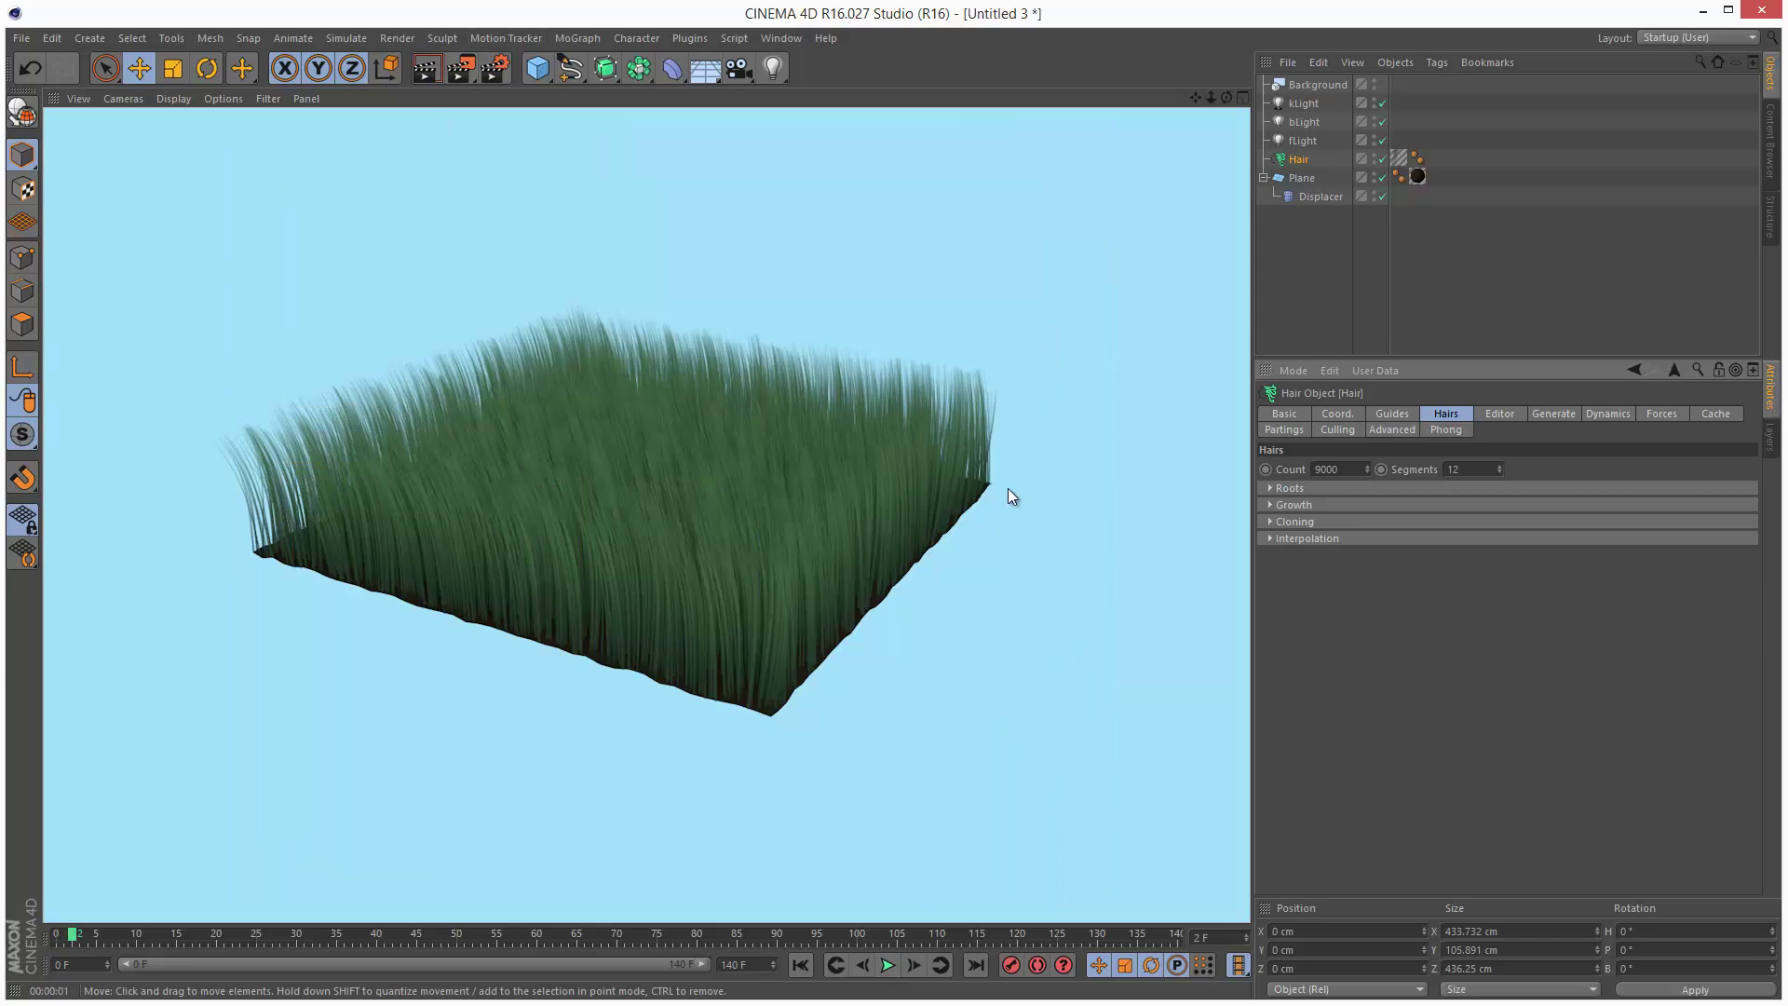
Set Hair Mat thickness to 1.2 cm root and 0.2 cm tip, then render to check.
click(1400, 160)
click(1483, 416)
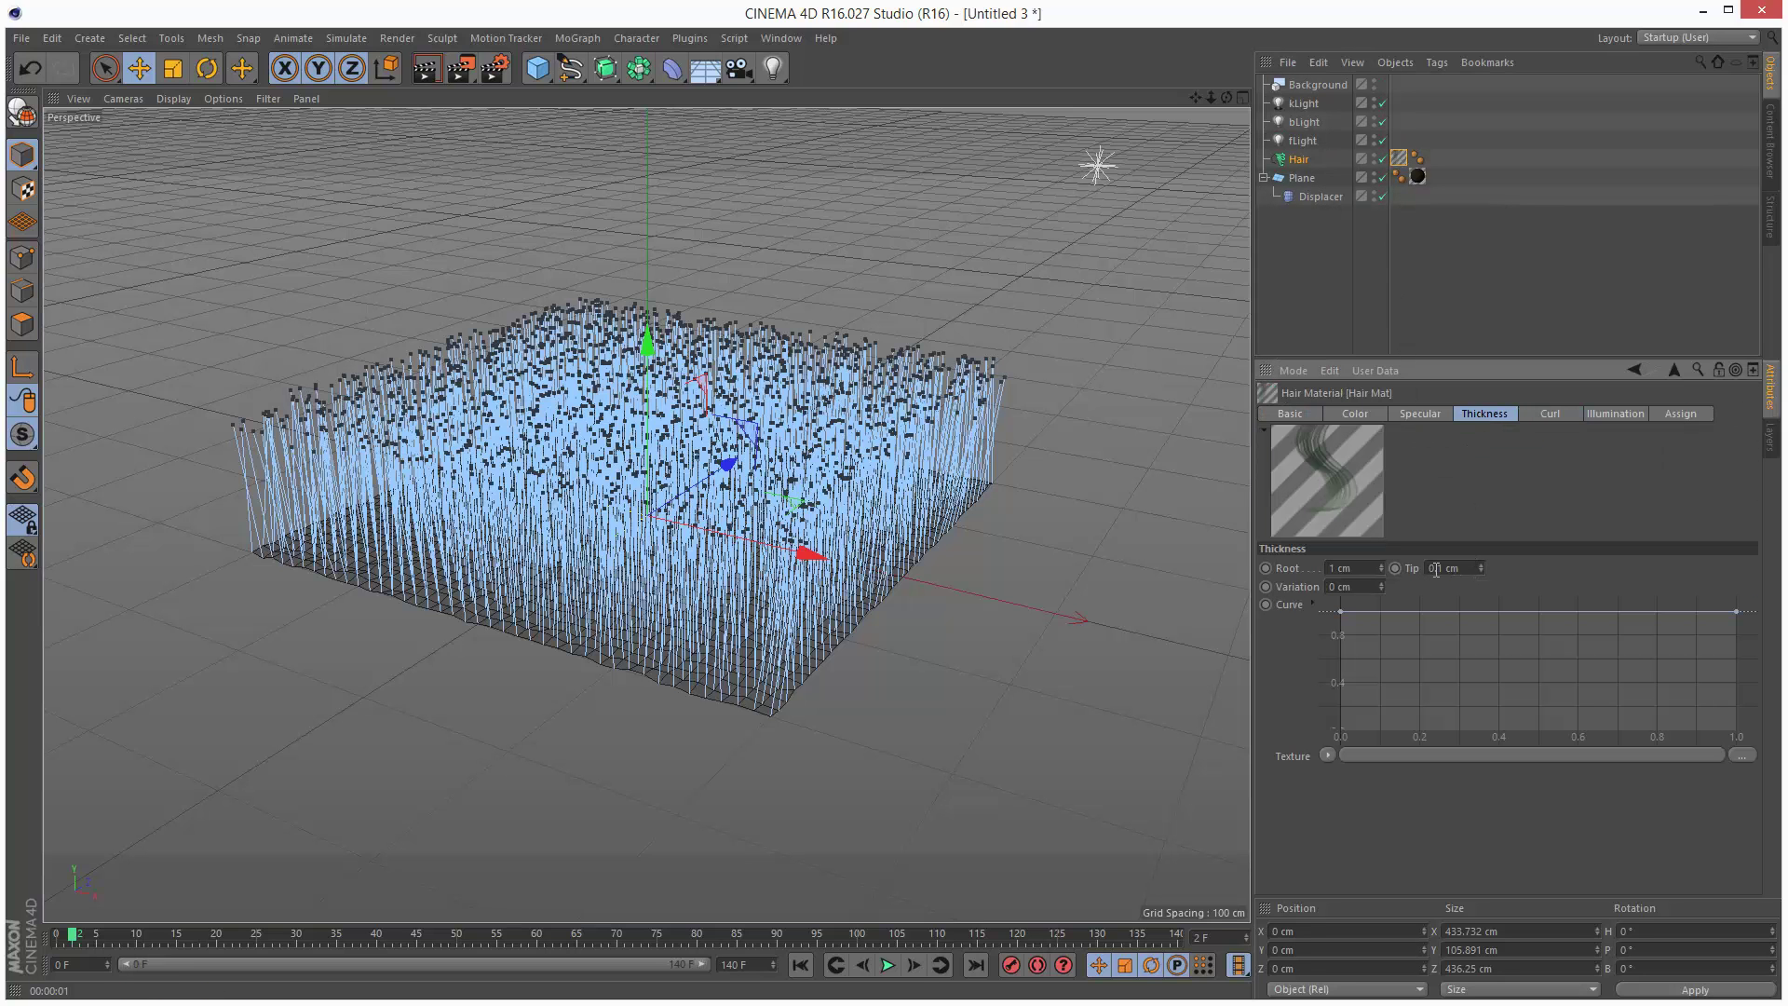
double_click(1361, 567)
text(1.2)
key(Return)
click(440, 66)
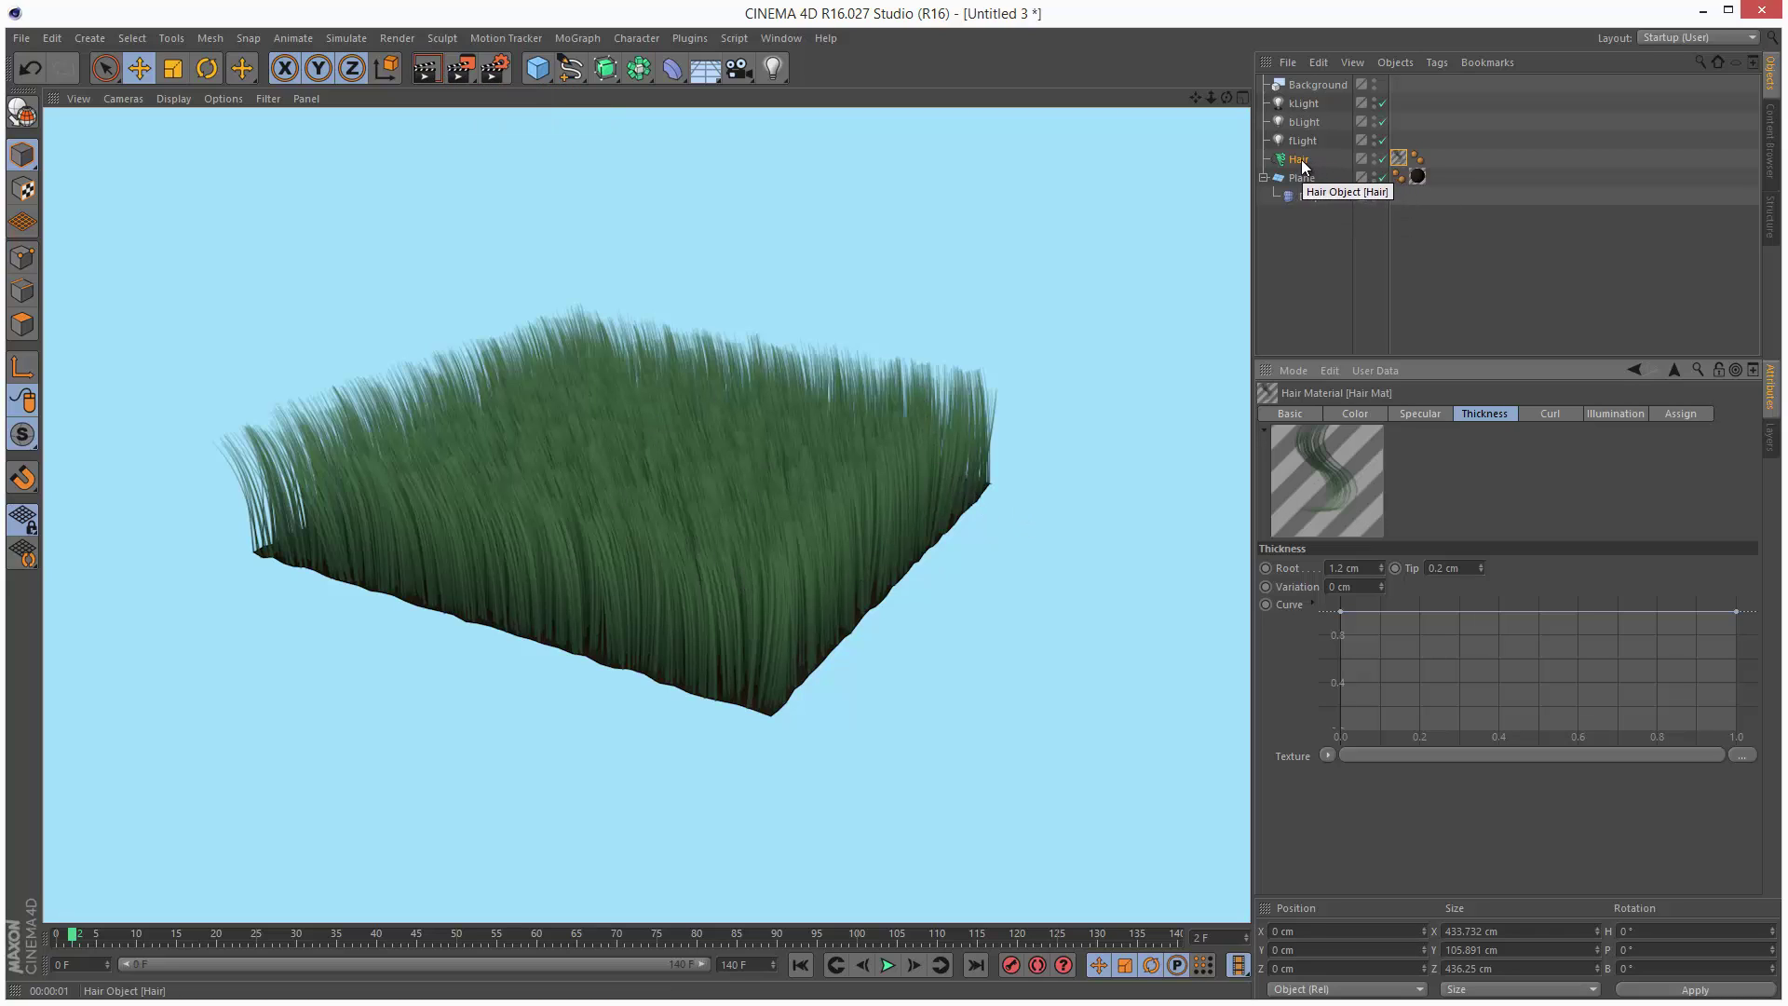
Enable Clump in the Hair Mat and render the clumped grass.
click(1400, 159)
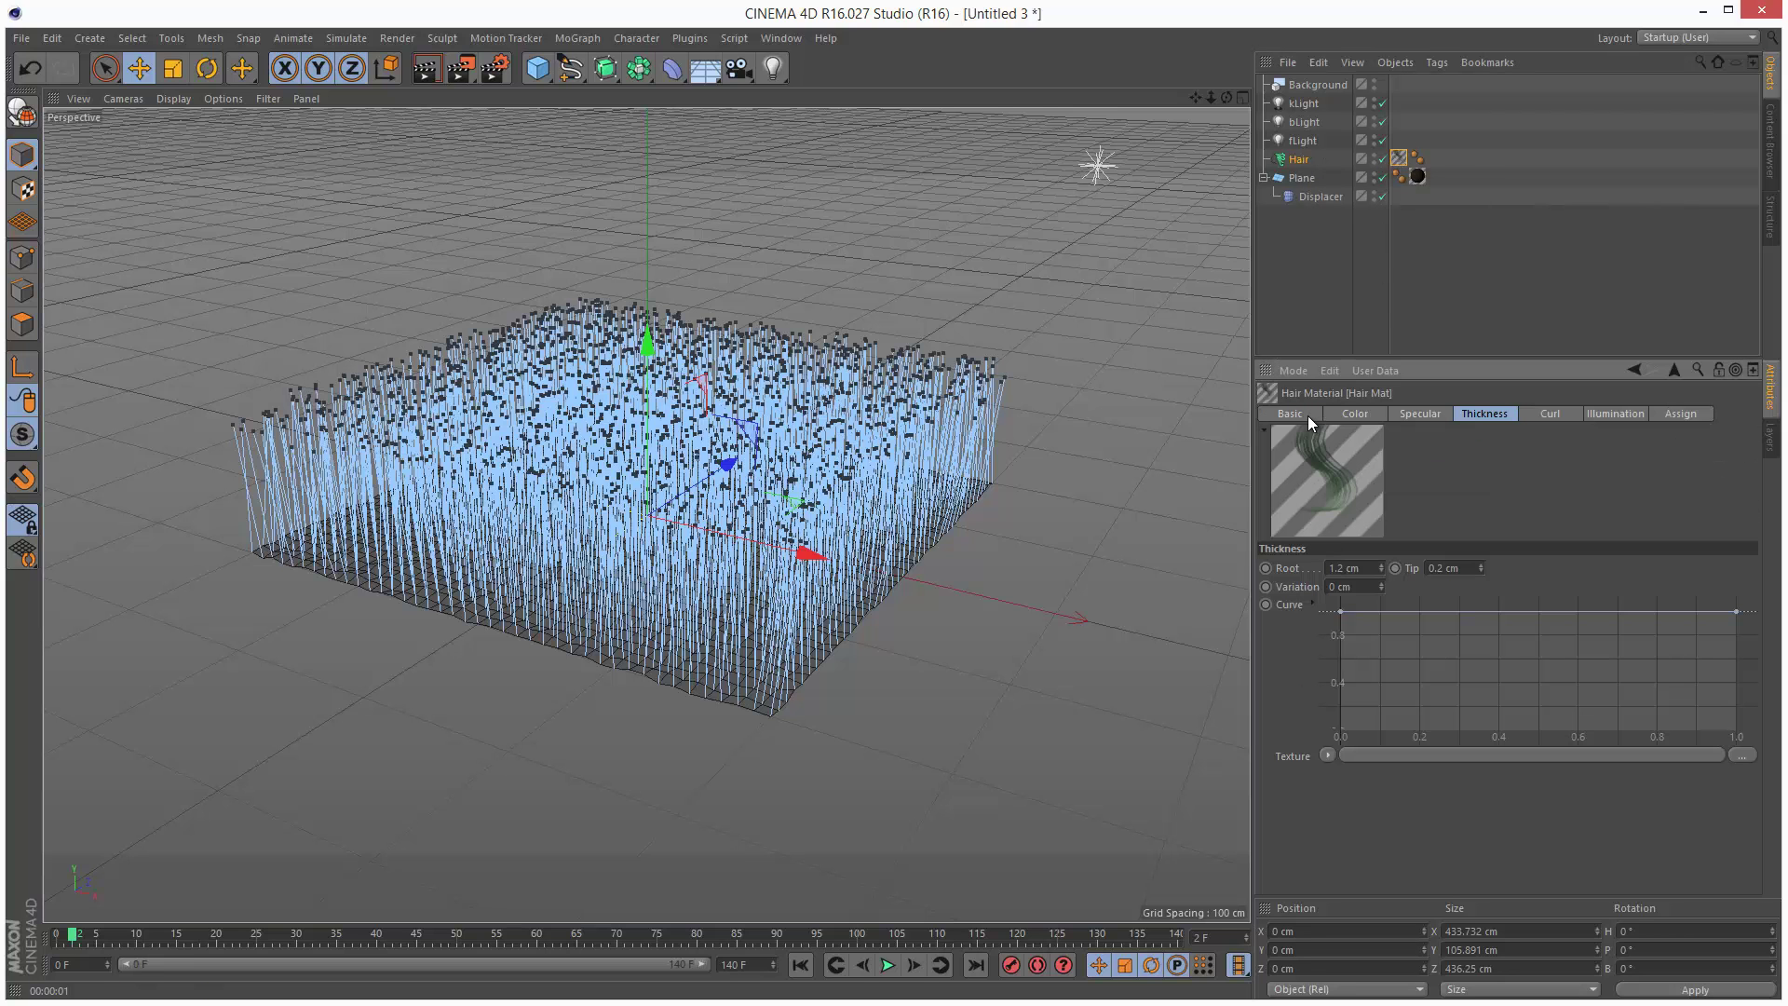
click(1308, 415)
click(1330, 688)
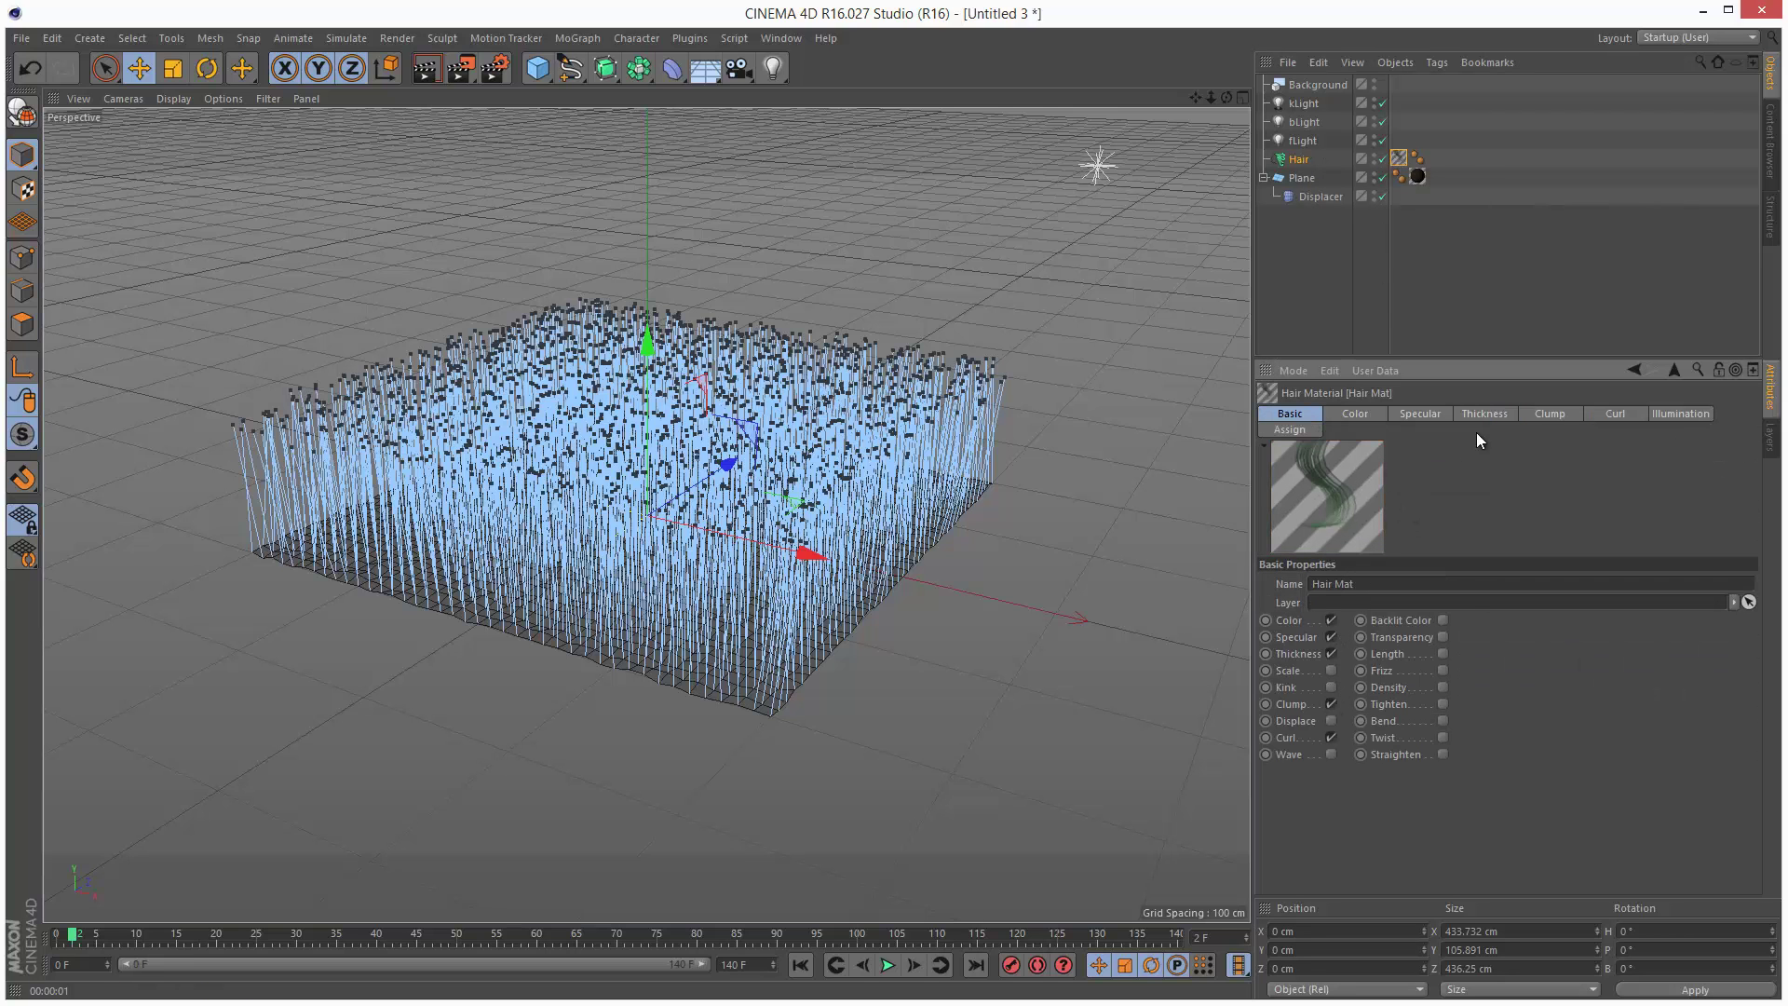
click(1546, 420)
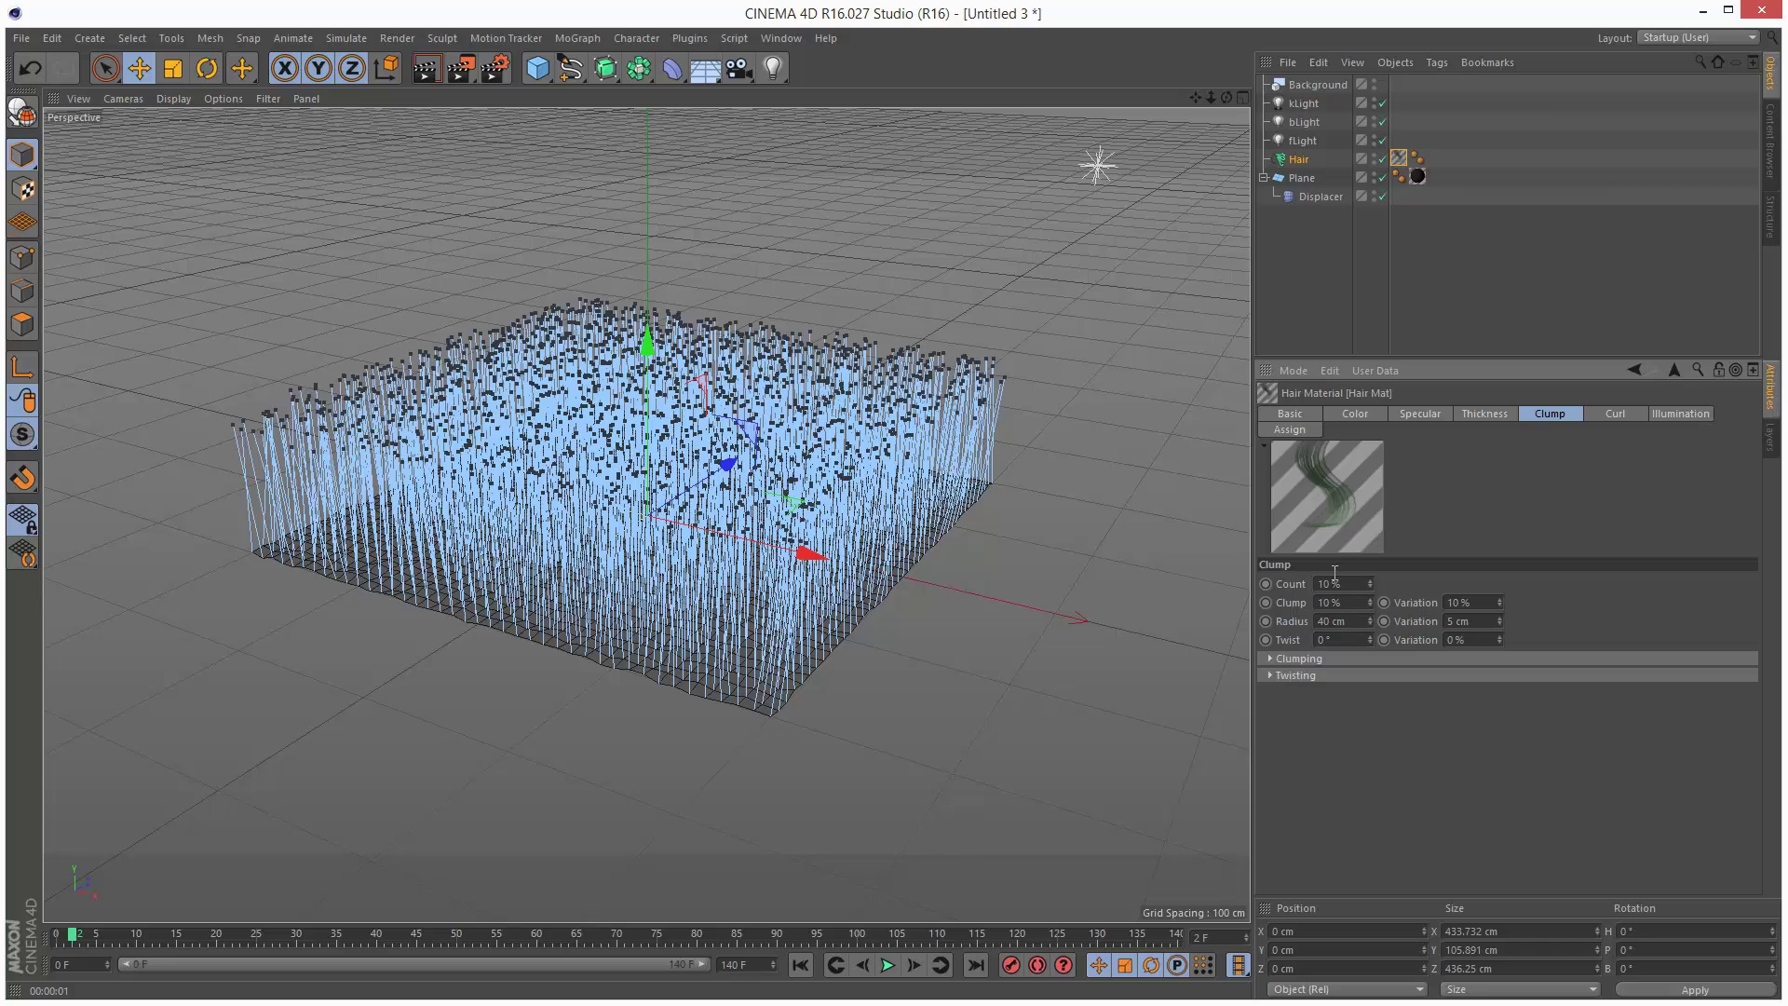
click(430, 69)
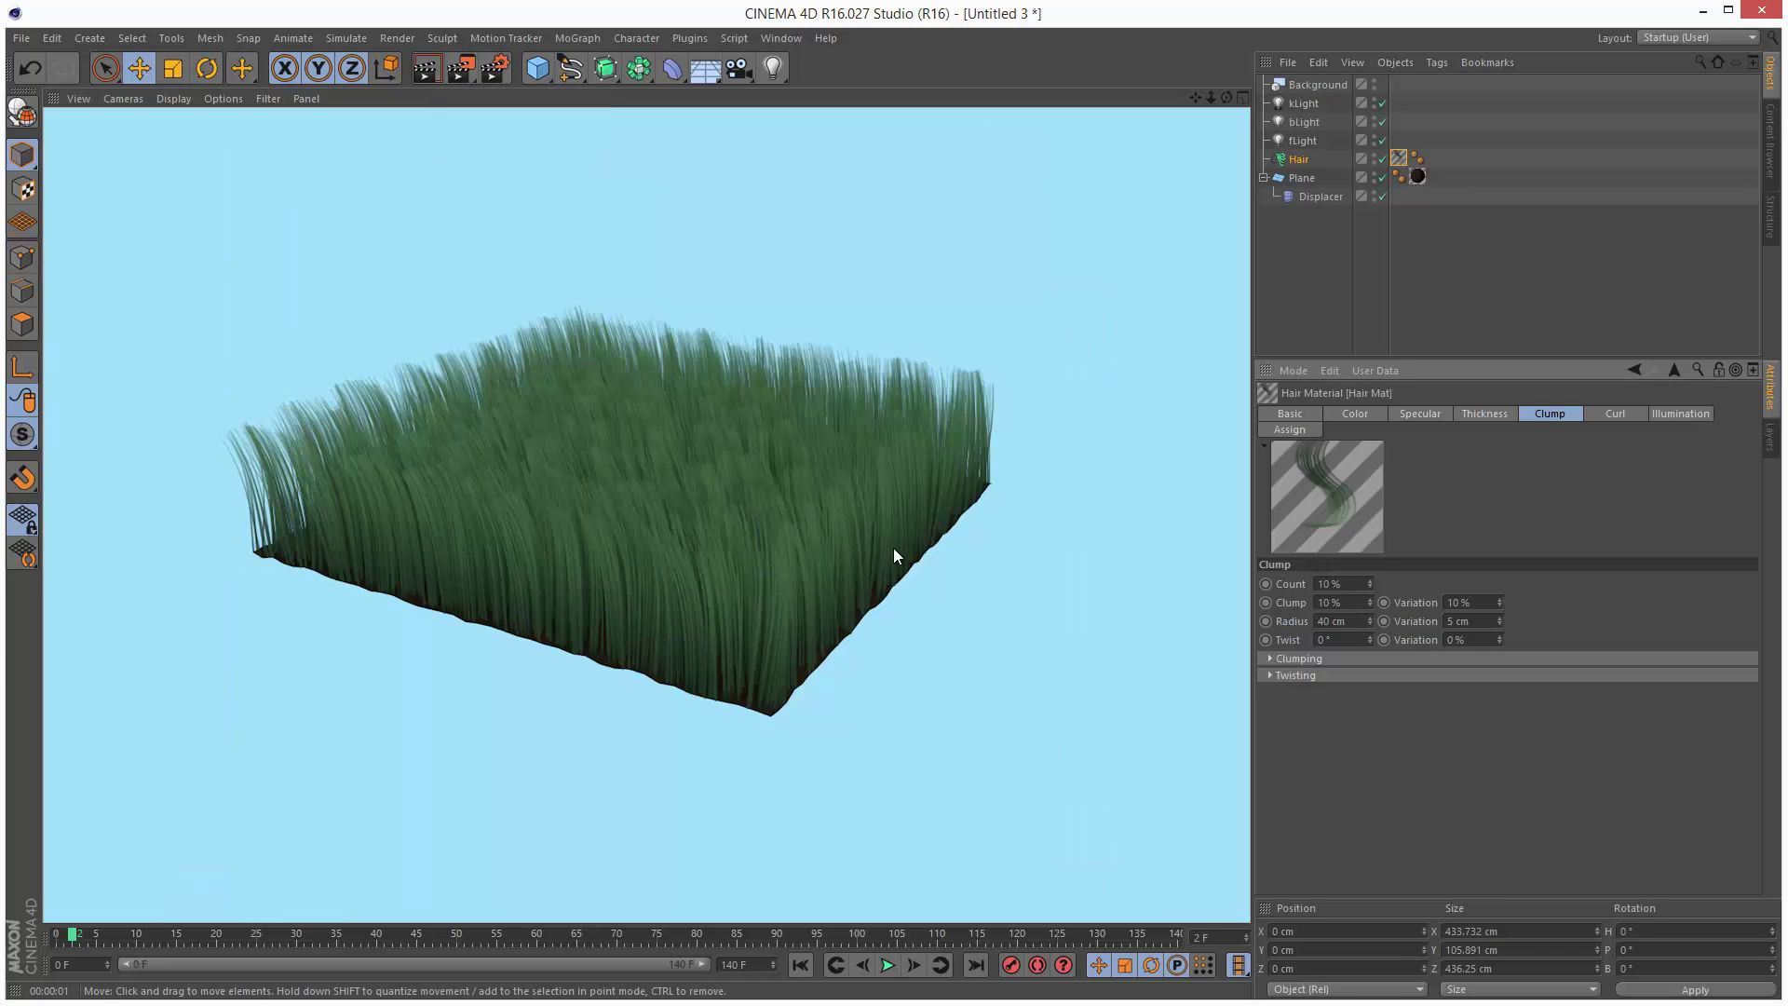
Lower the clump Count and Clump values to 2 %.
click(1315, 579)
text(2)
click(1349, 605)
text(2)
click(1356, 623)
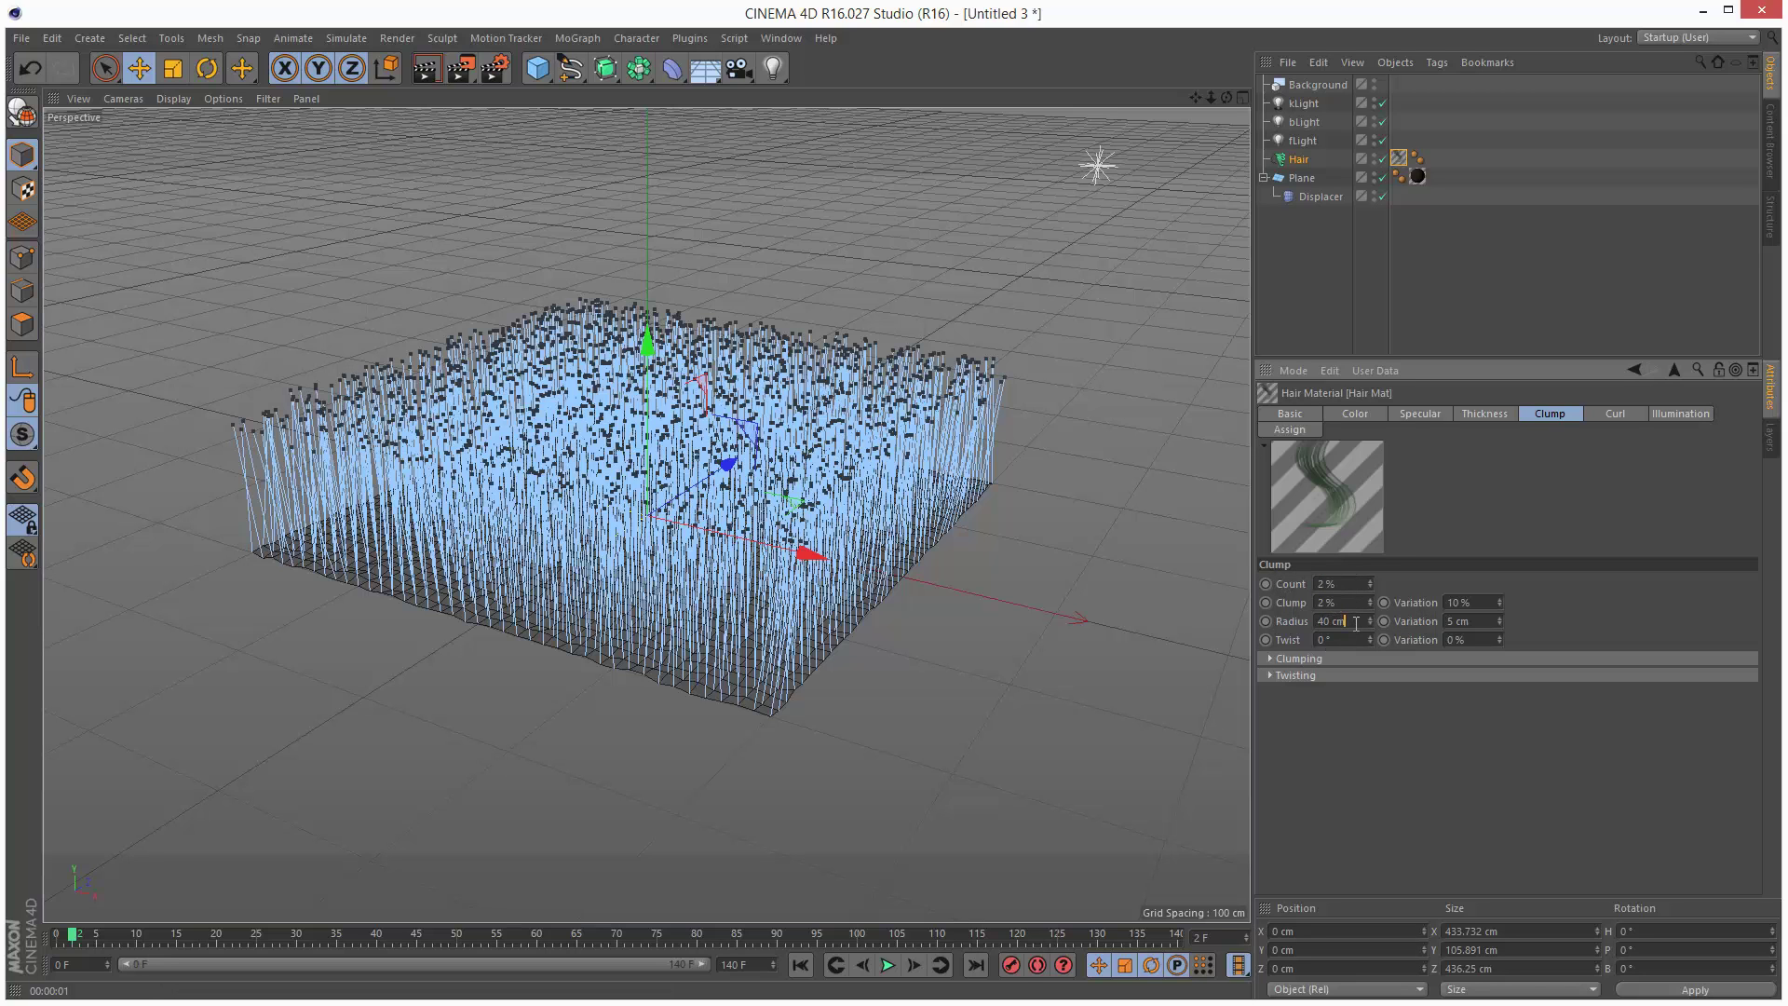
click(1483, 605)
Enable Bend at 2 % and Twist at 3° in the Hair Mat, then render.
click(1290, 413)
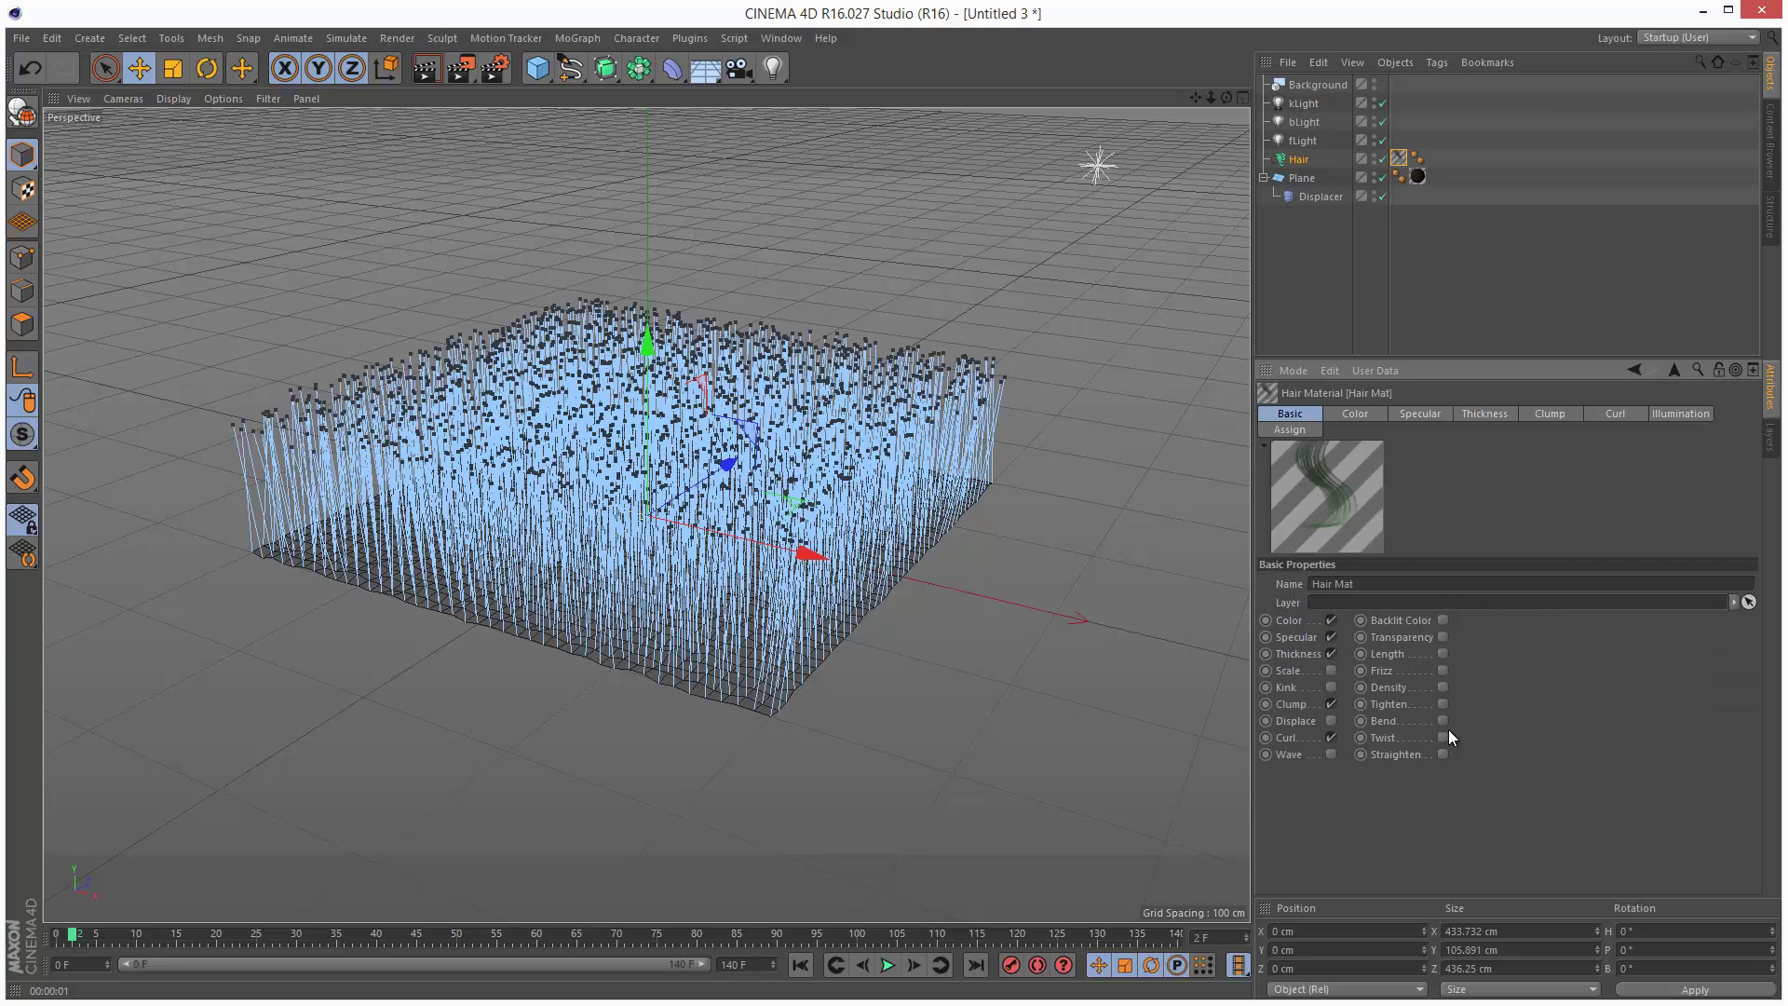
click(1444, 737)
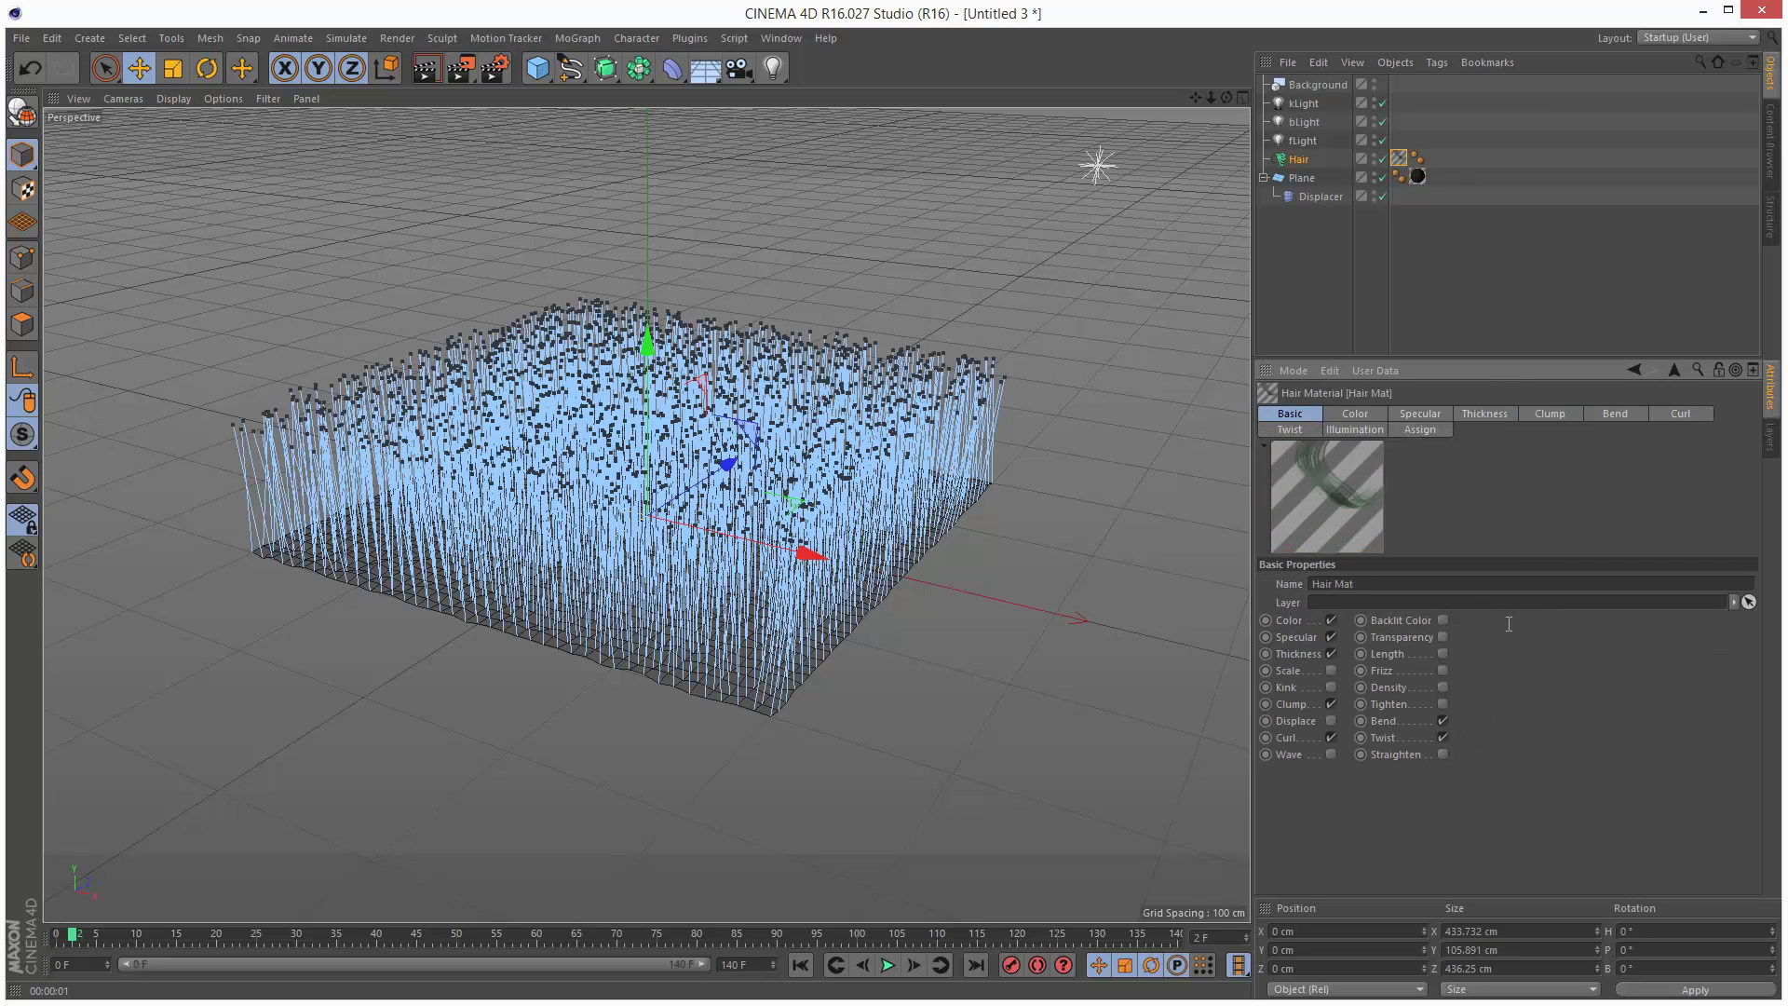
click(1604, 425)
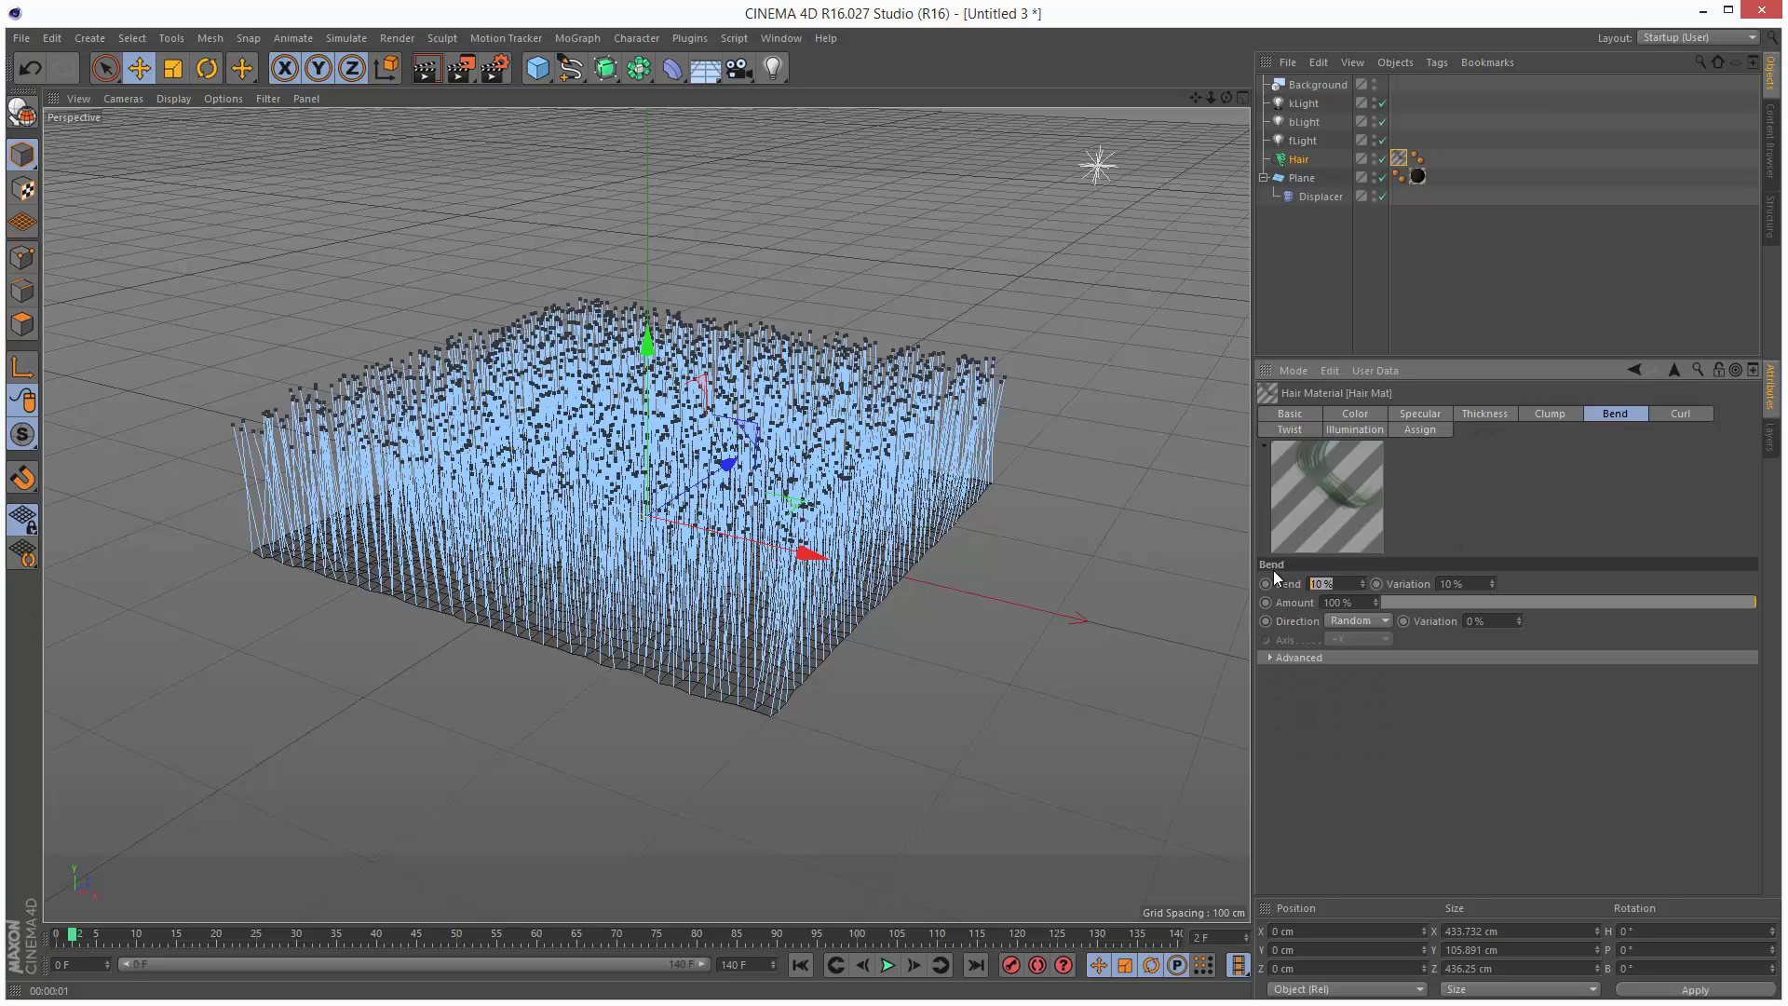
text(2)
key(Tab)
click(1291, 429)
text(3)
key(Return)
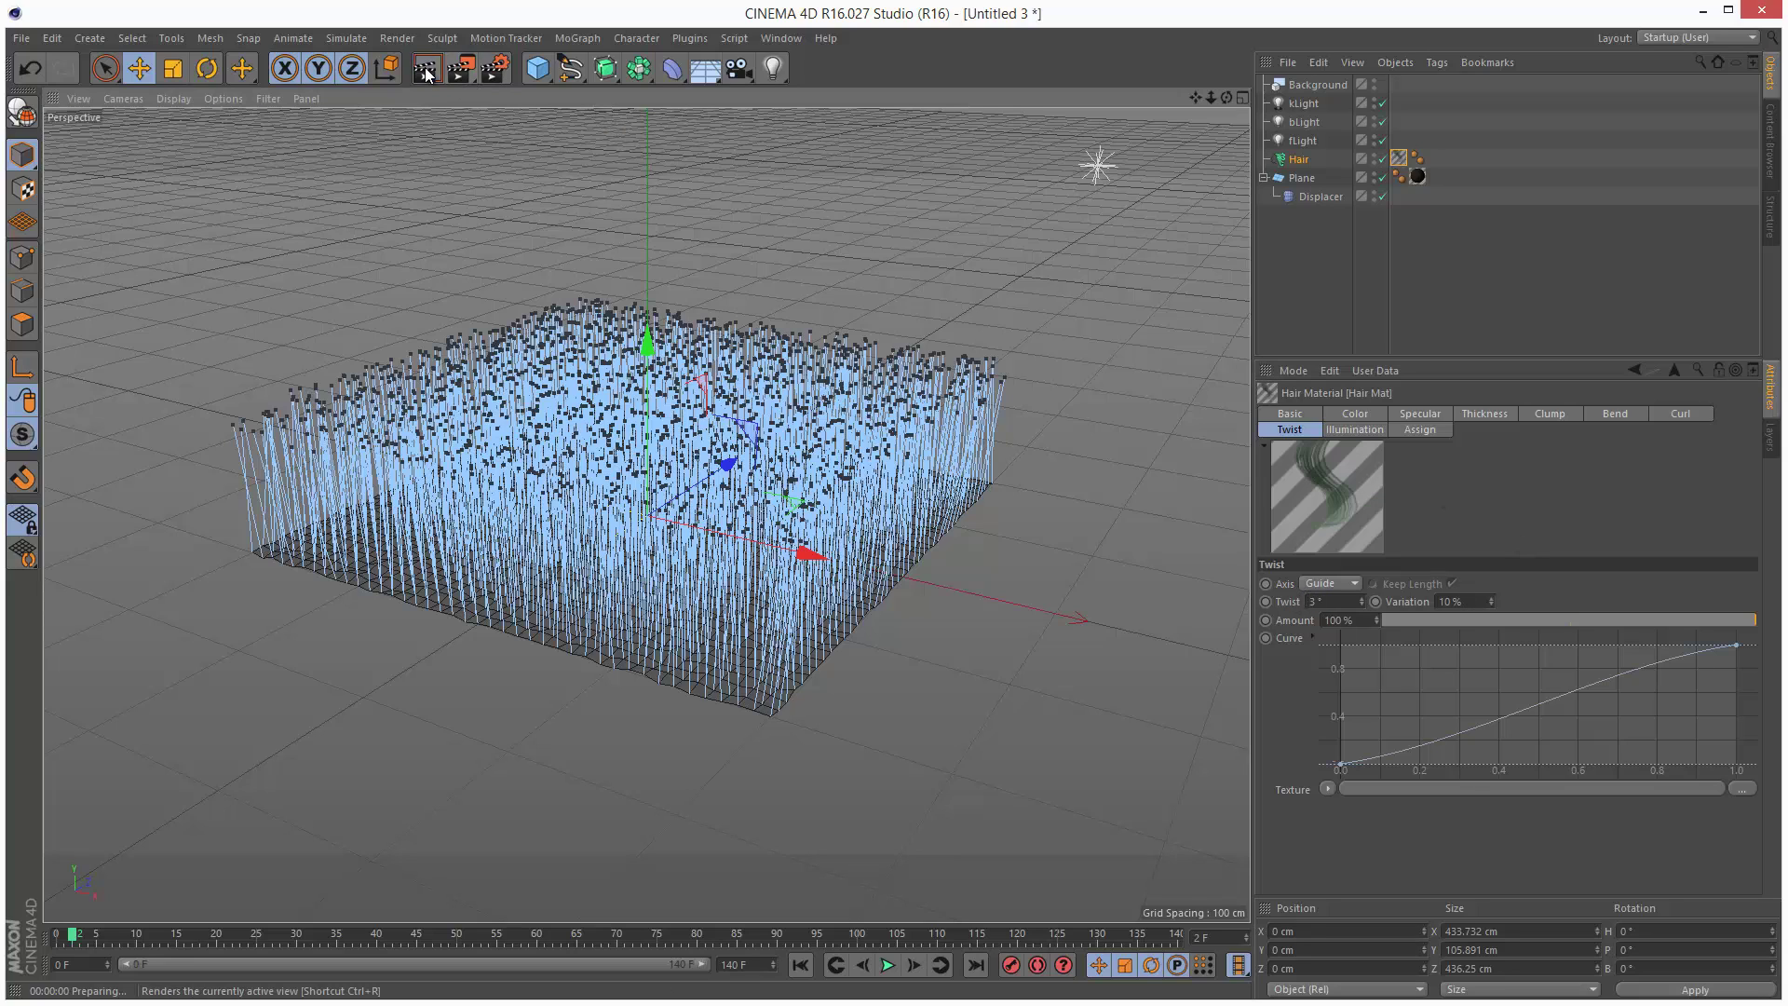
click(427, 68)
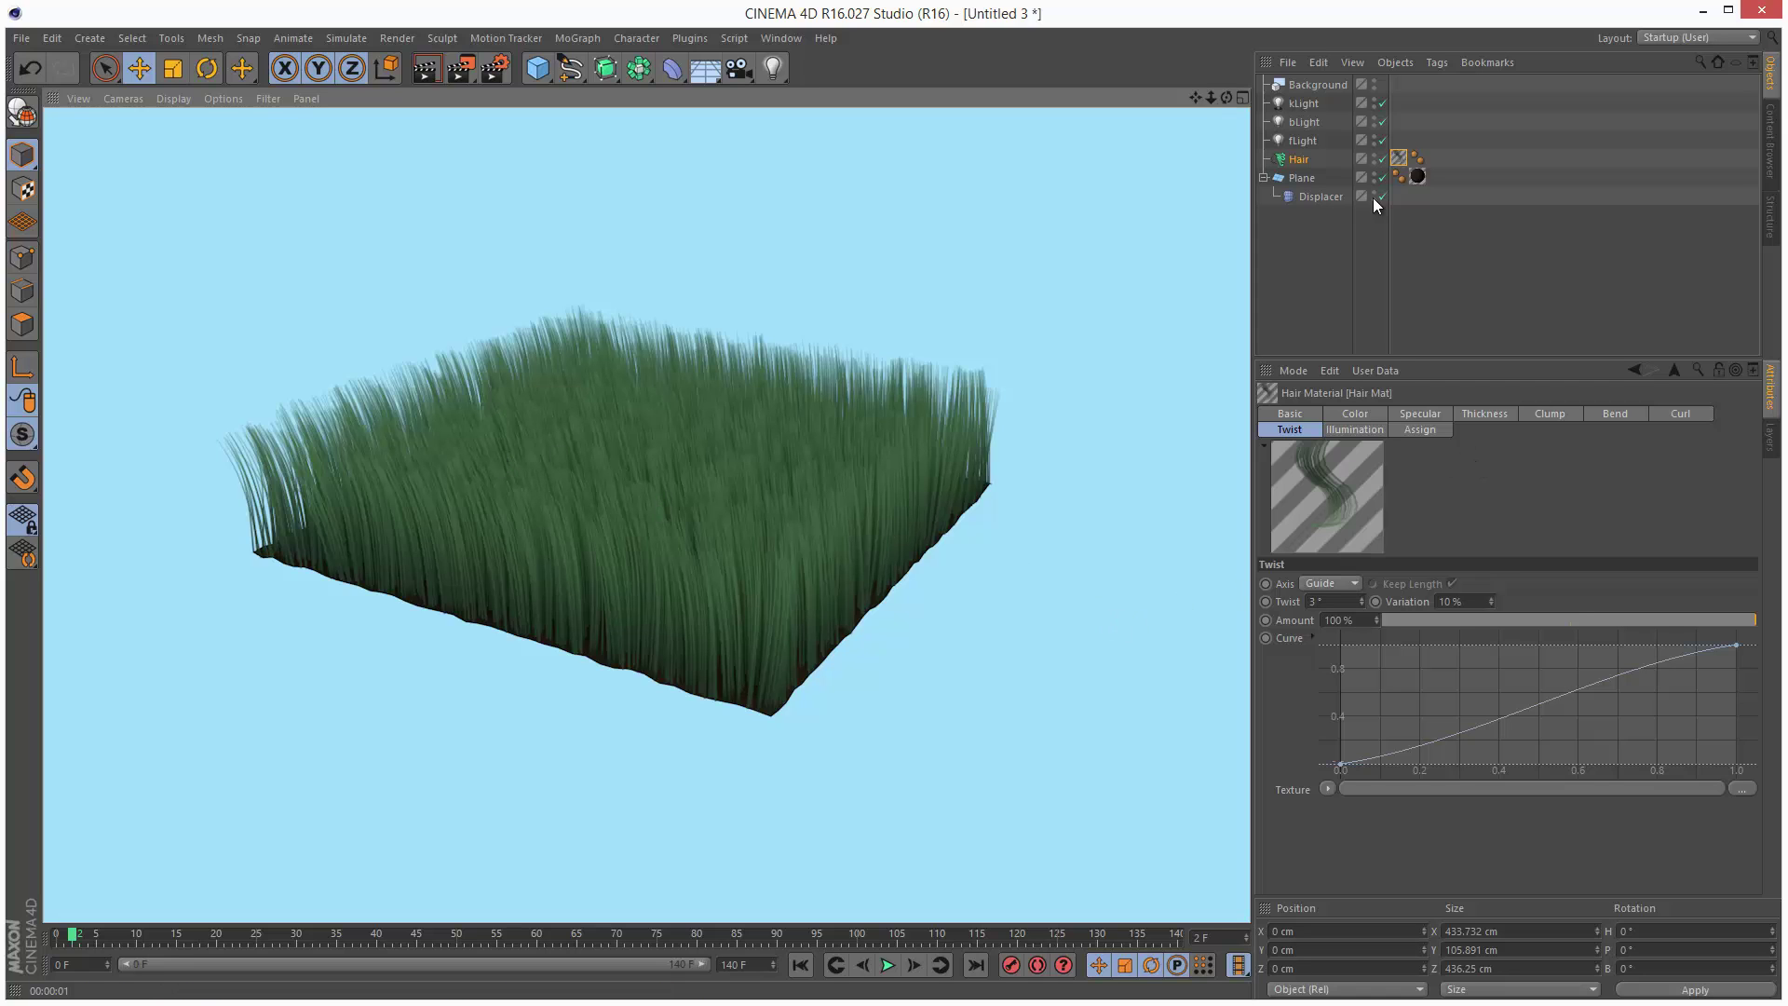
click(1397, 159)
Add a Turbulence force from Simulate > Particles.
click(1293, 413)
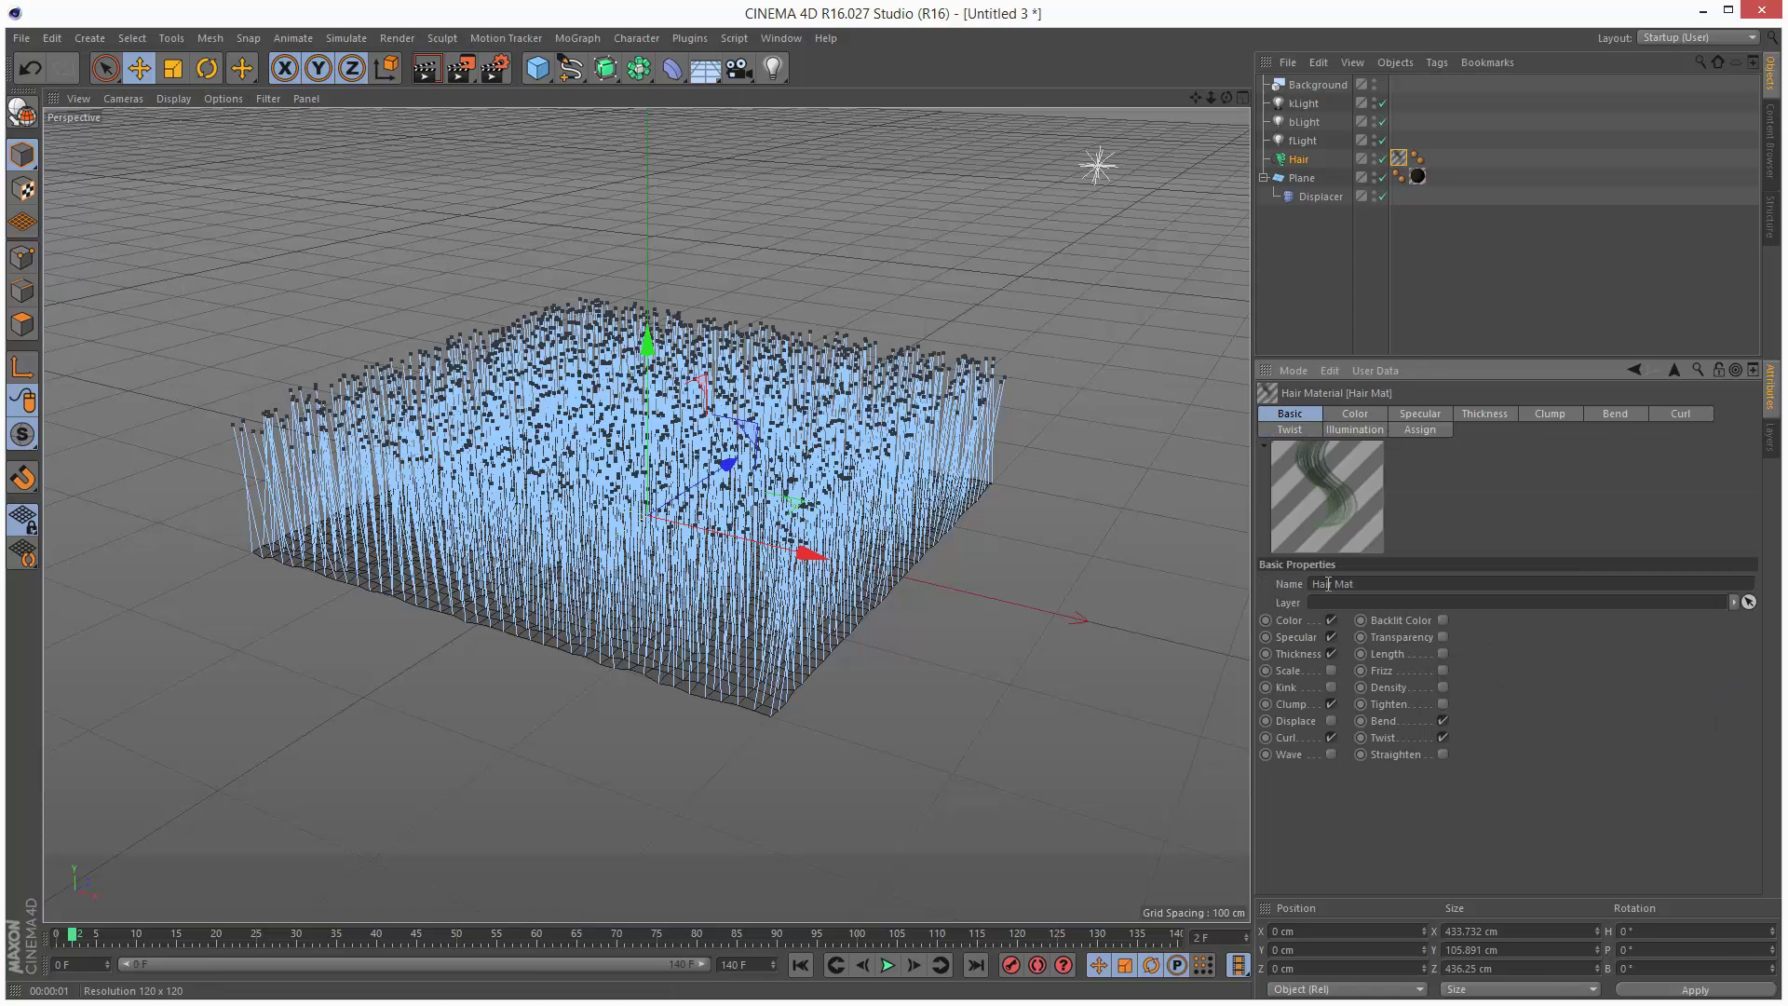
click(1300, 159)
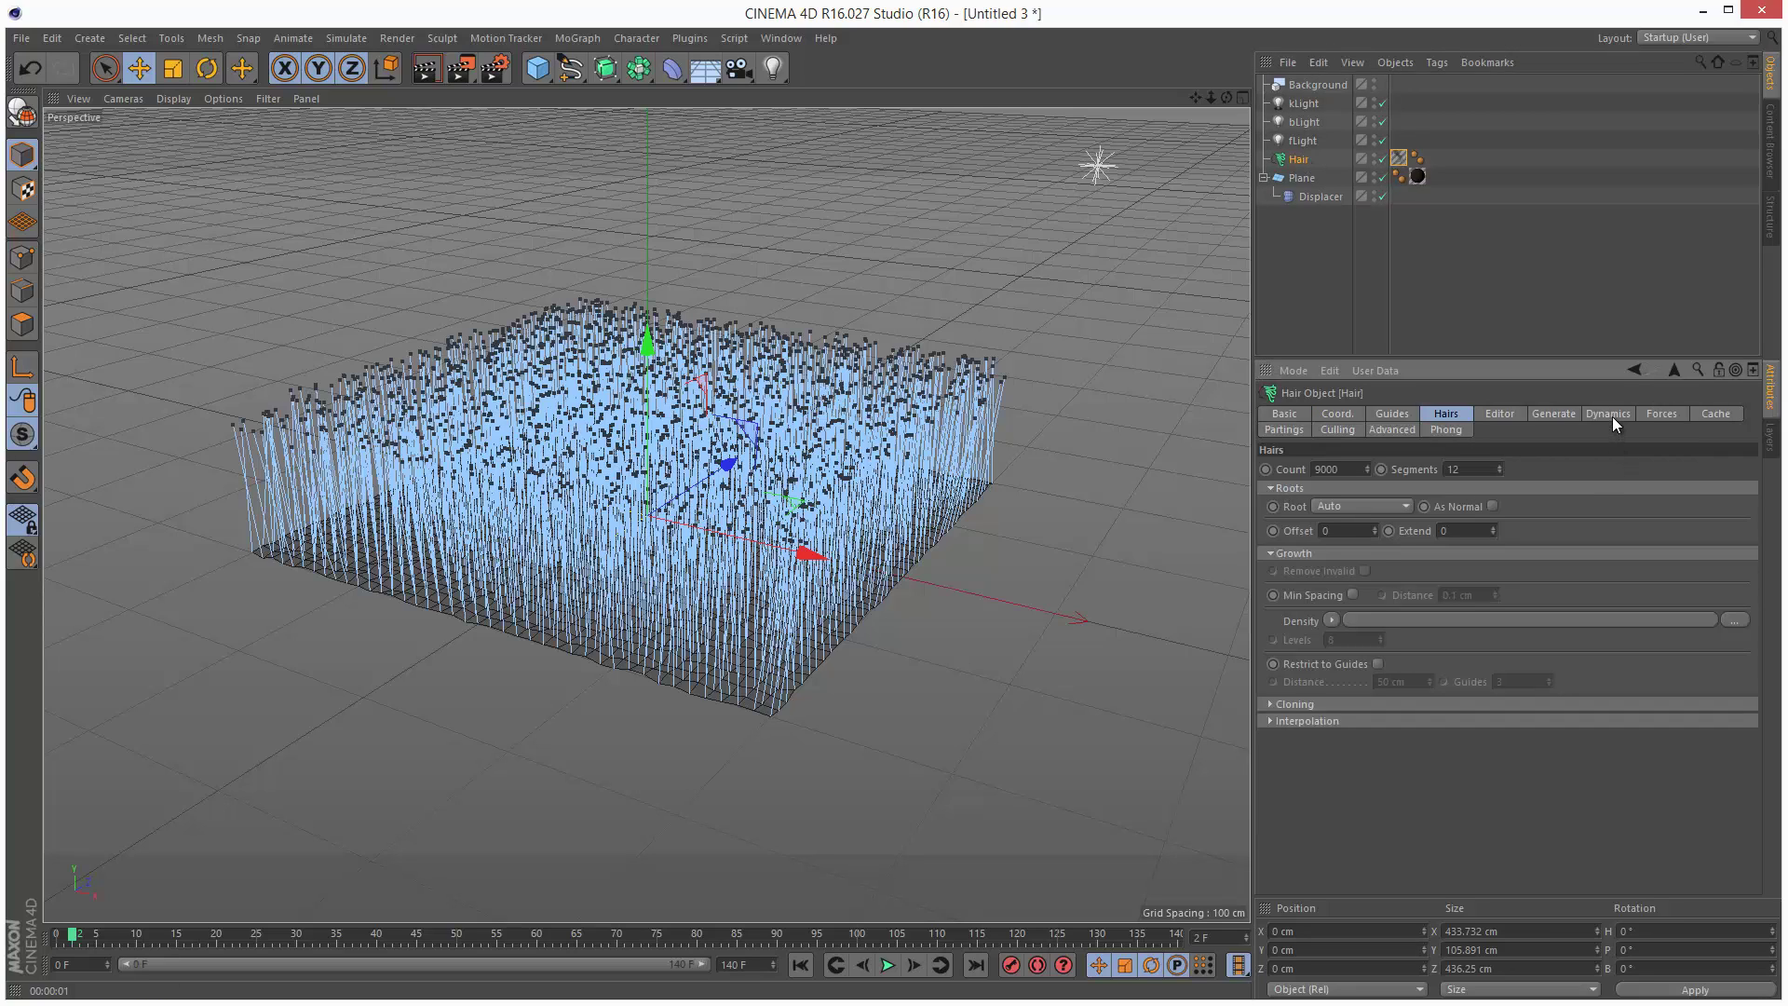
click(1650, 415)
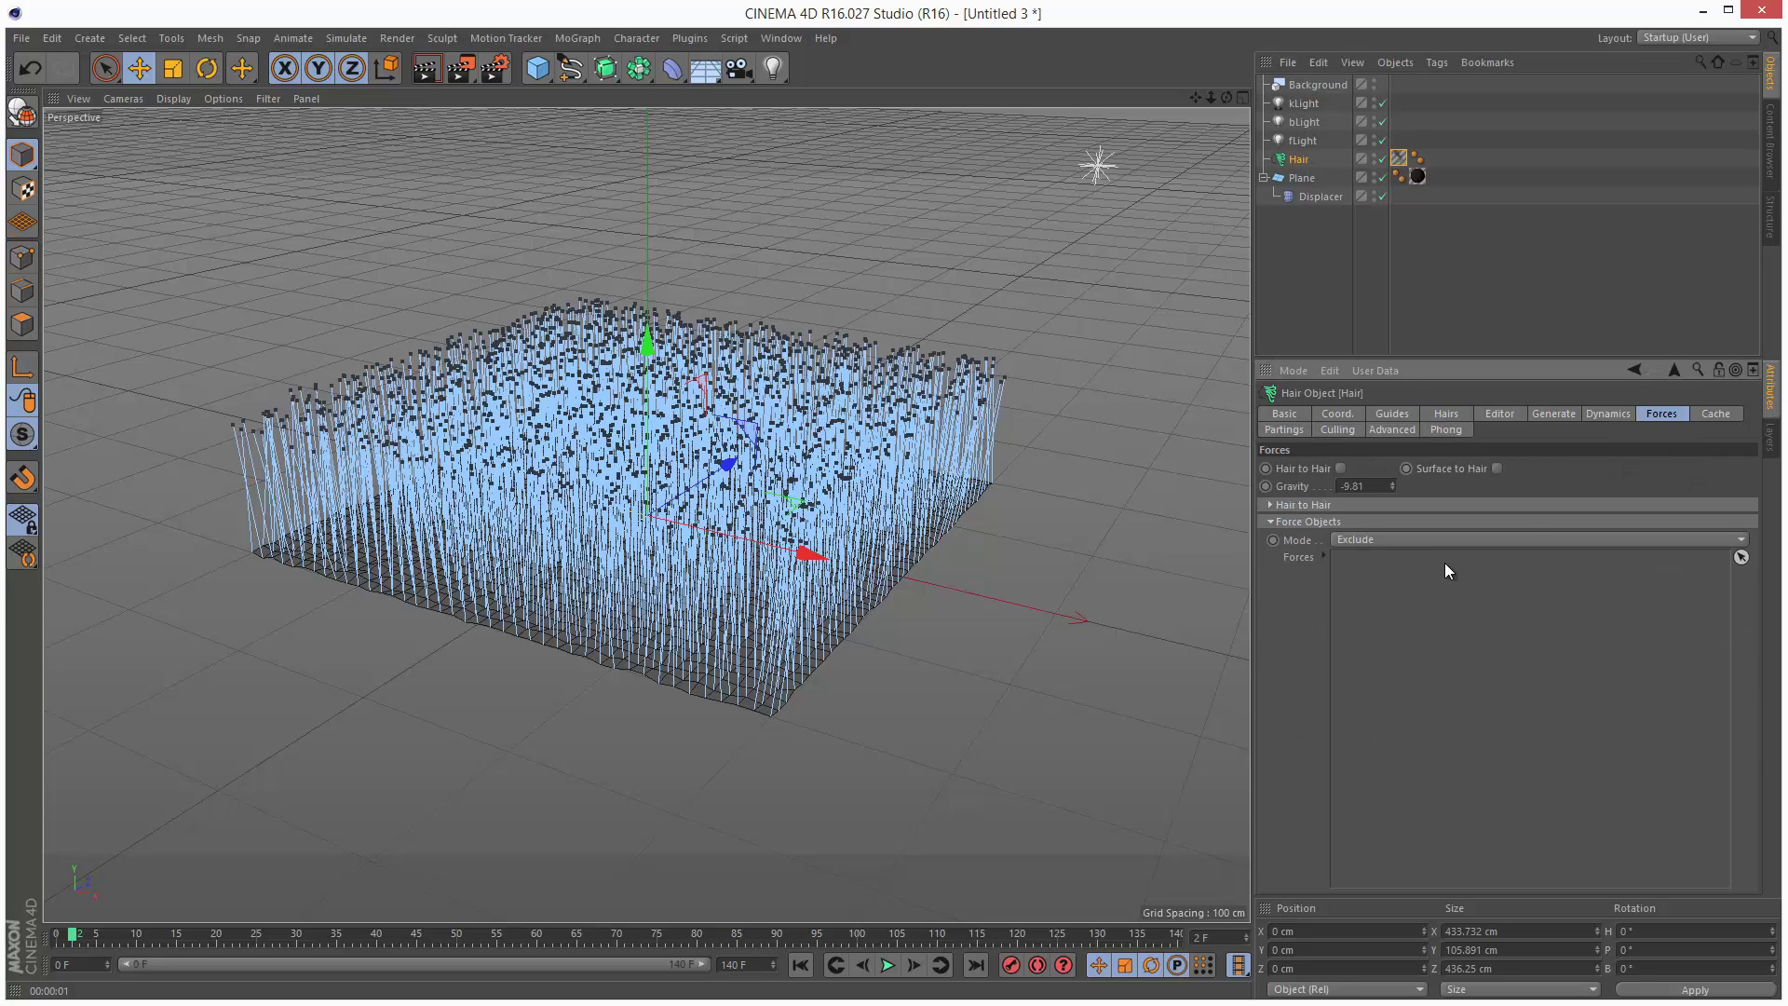
click(345, 38)
mouse_move(408, 109)
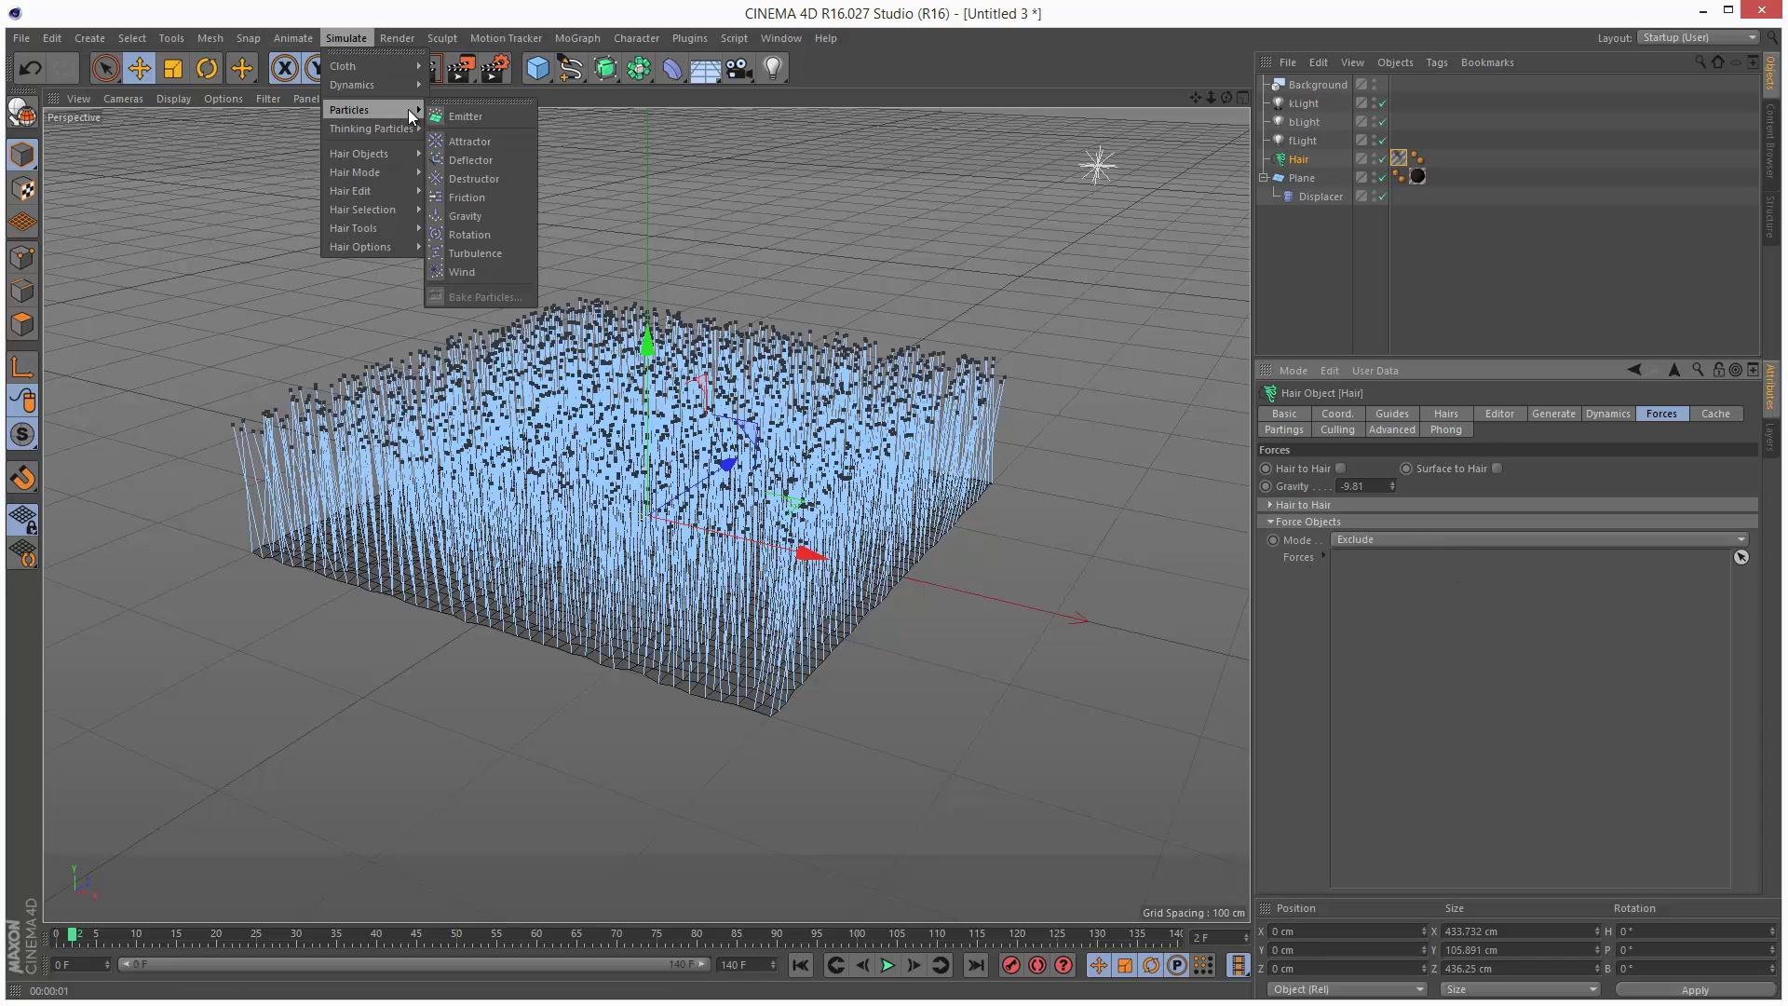
click(474, 253)
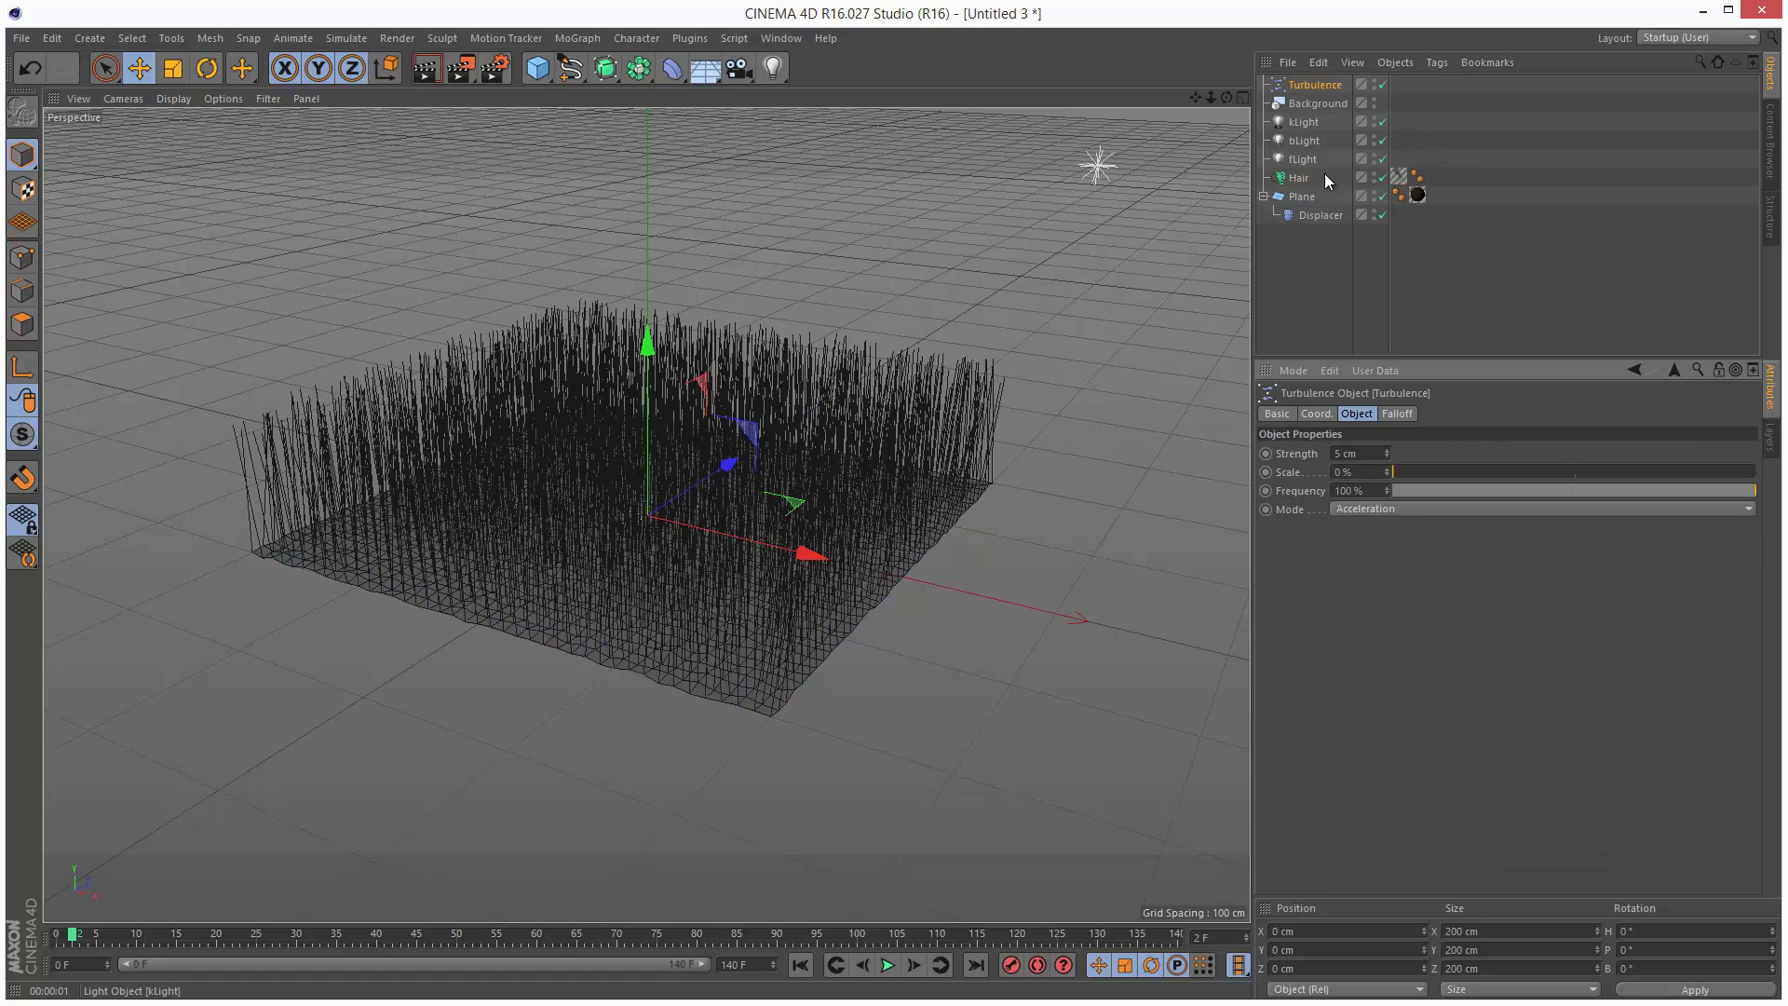
Put Turbulence in the Hair object's Forces list with Mode set to Include, then play.
click(1299, 182)
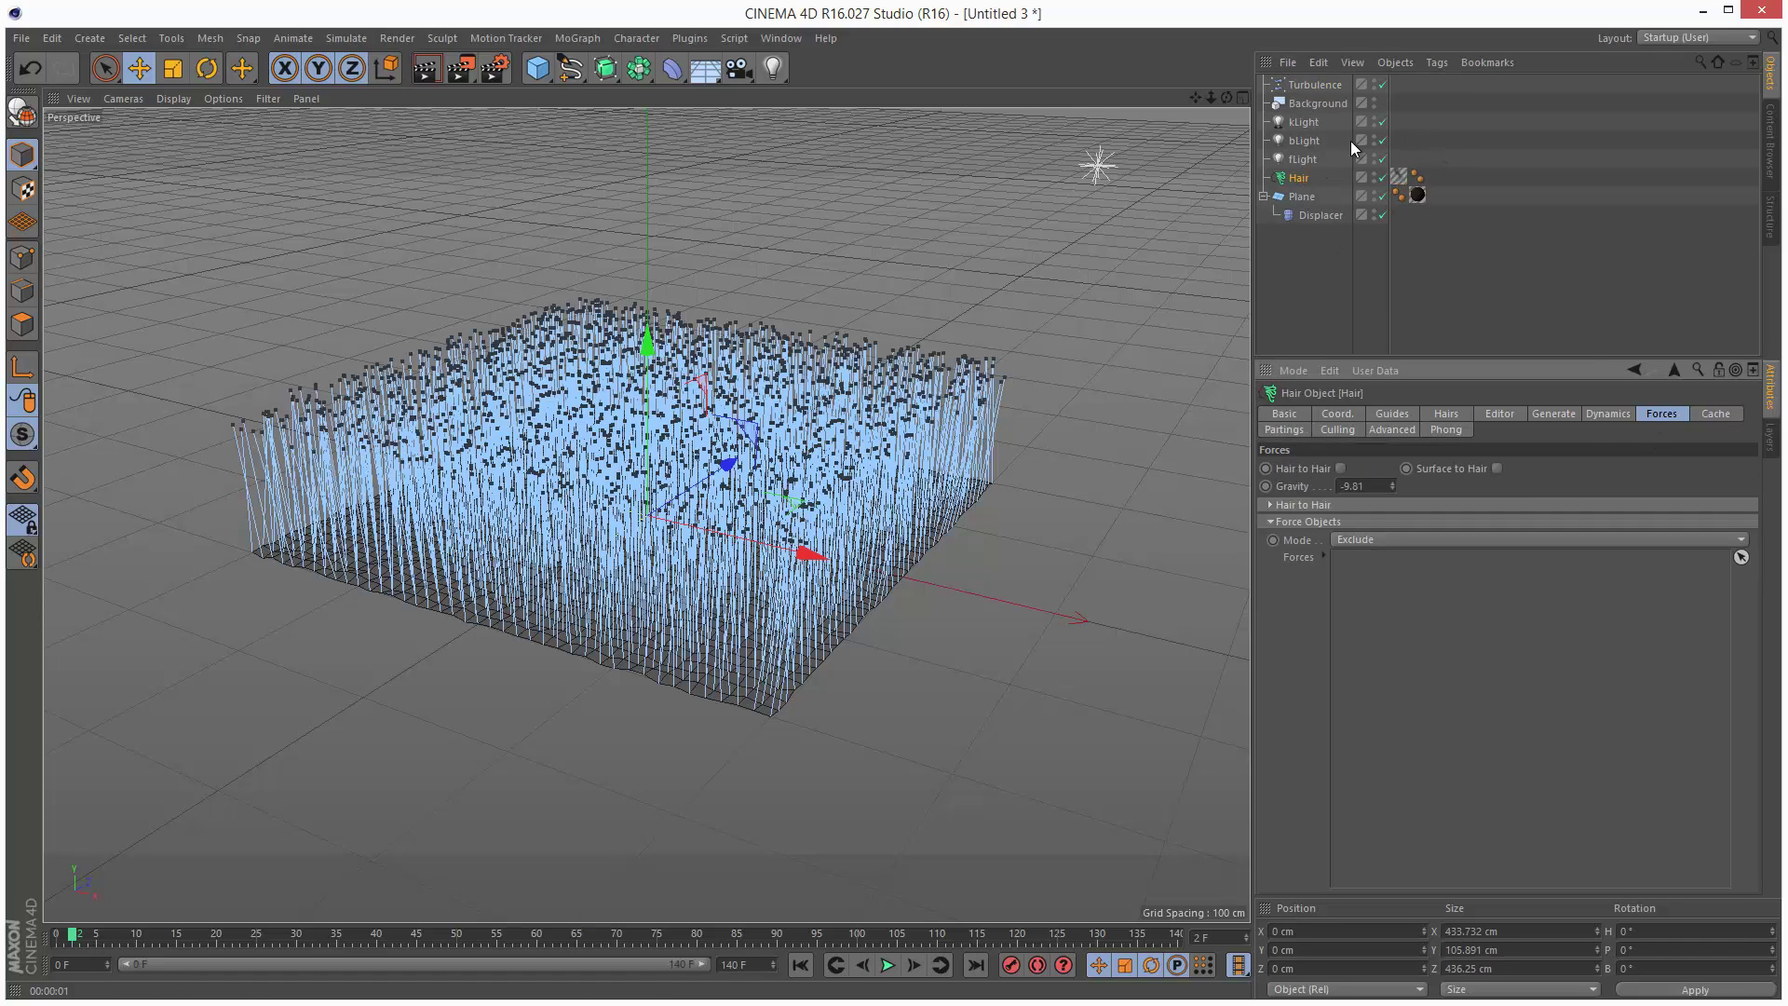
drag(1304, 85, 1395, 612)
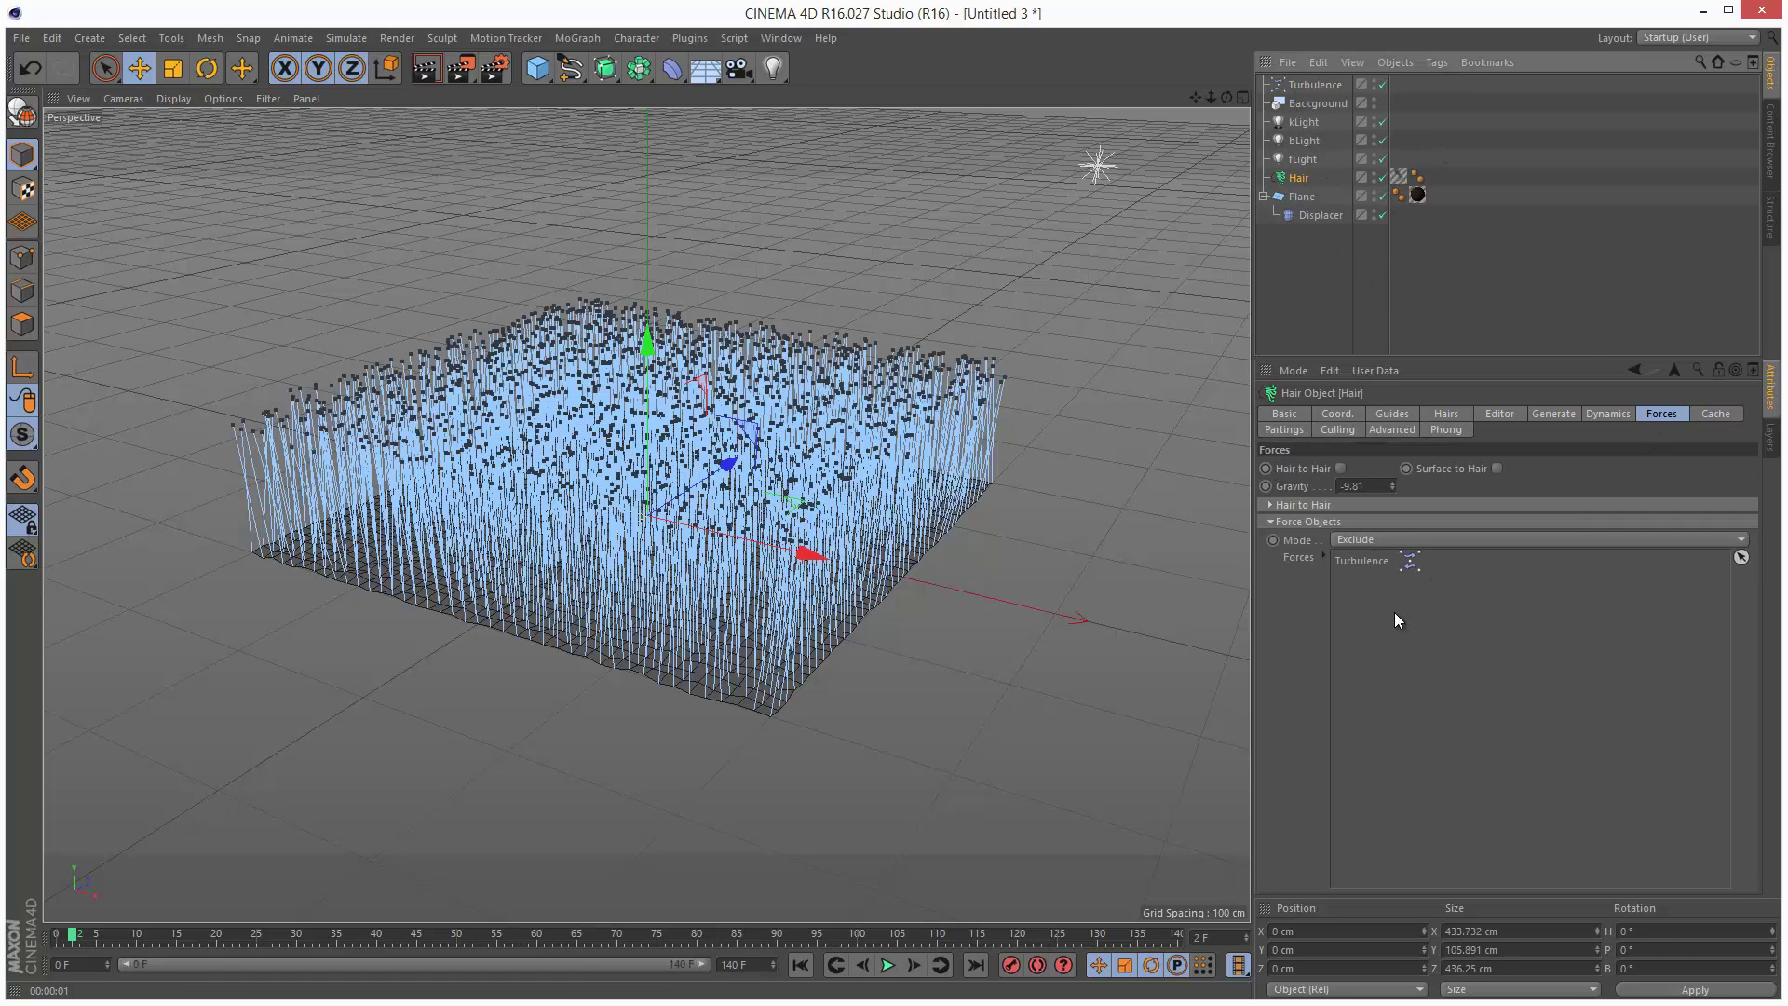
click(1356, 539)
click(1368, 559)
click(1460, 316)
click(888, 966)
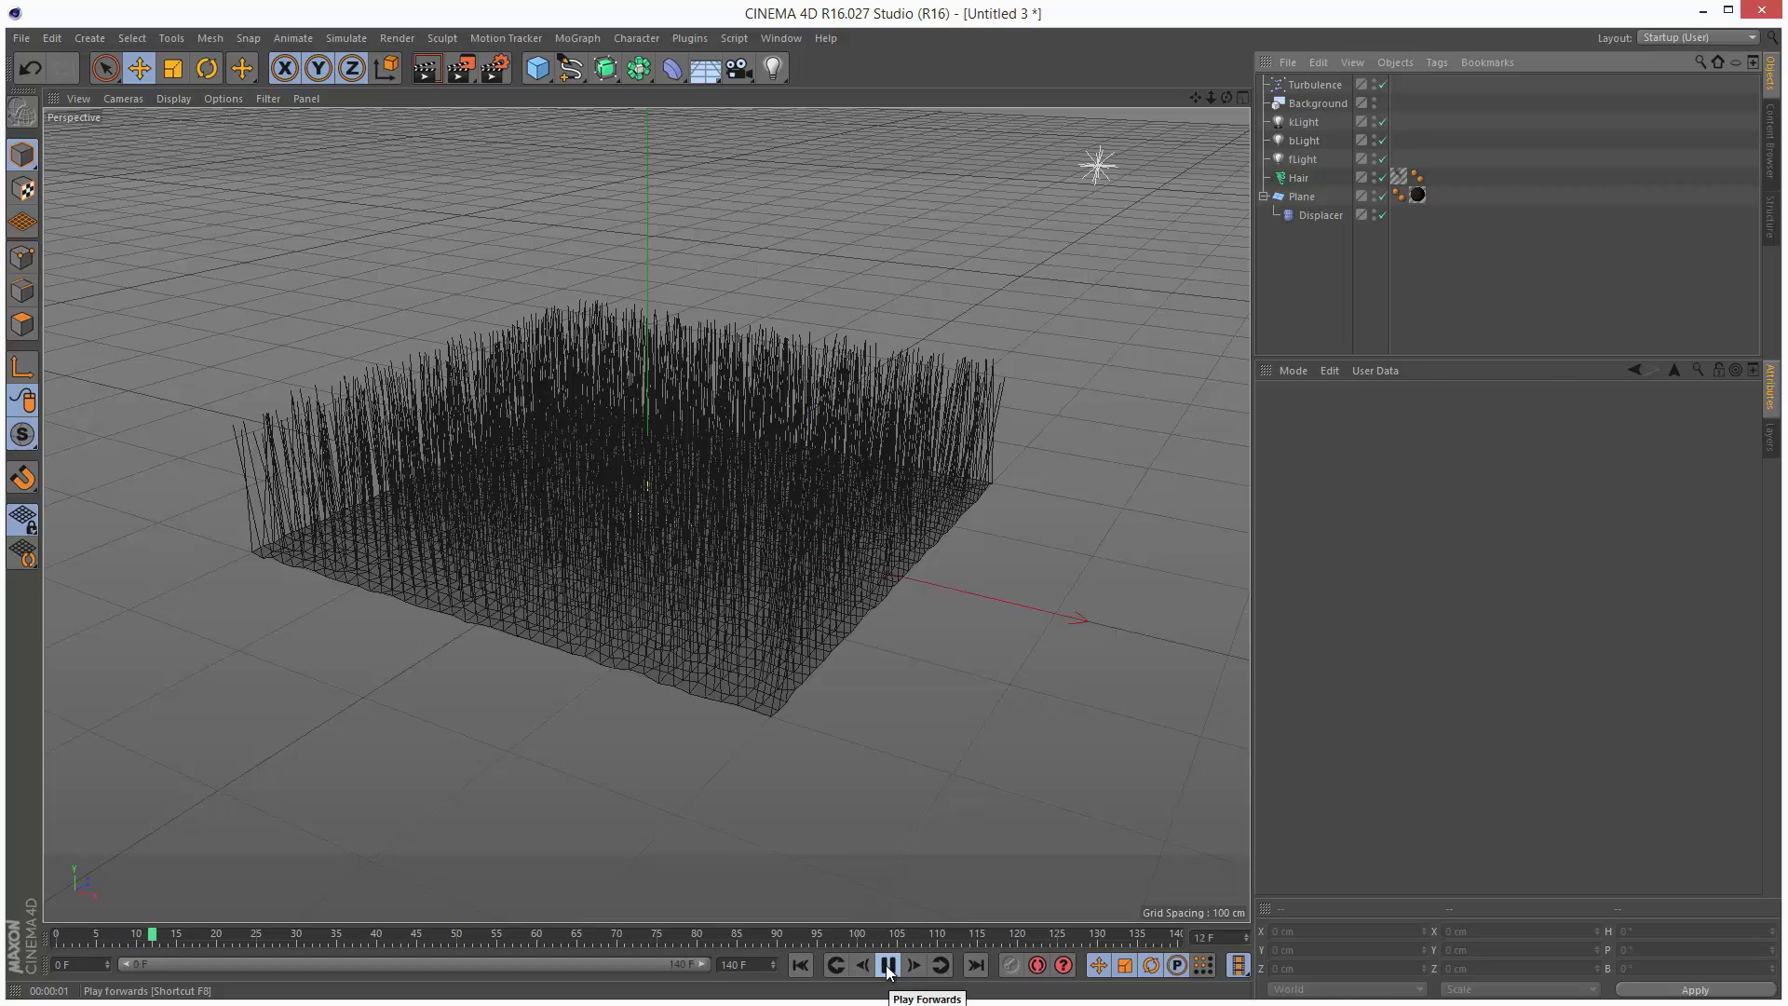
Stop, rewind and replay the grass animation to preview the turbulence sway.
click(887, 966)
scroll(935, 571, up, 5)
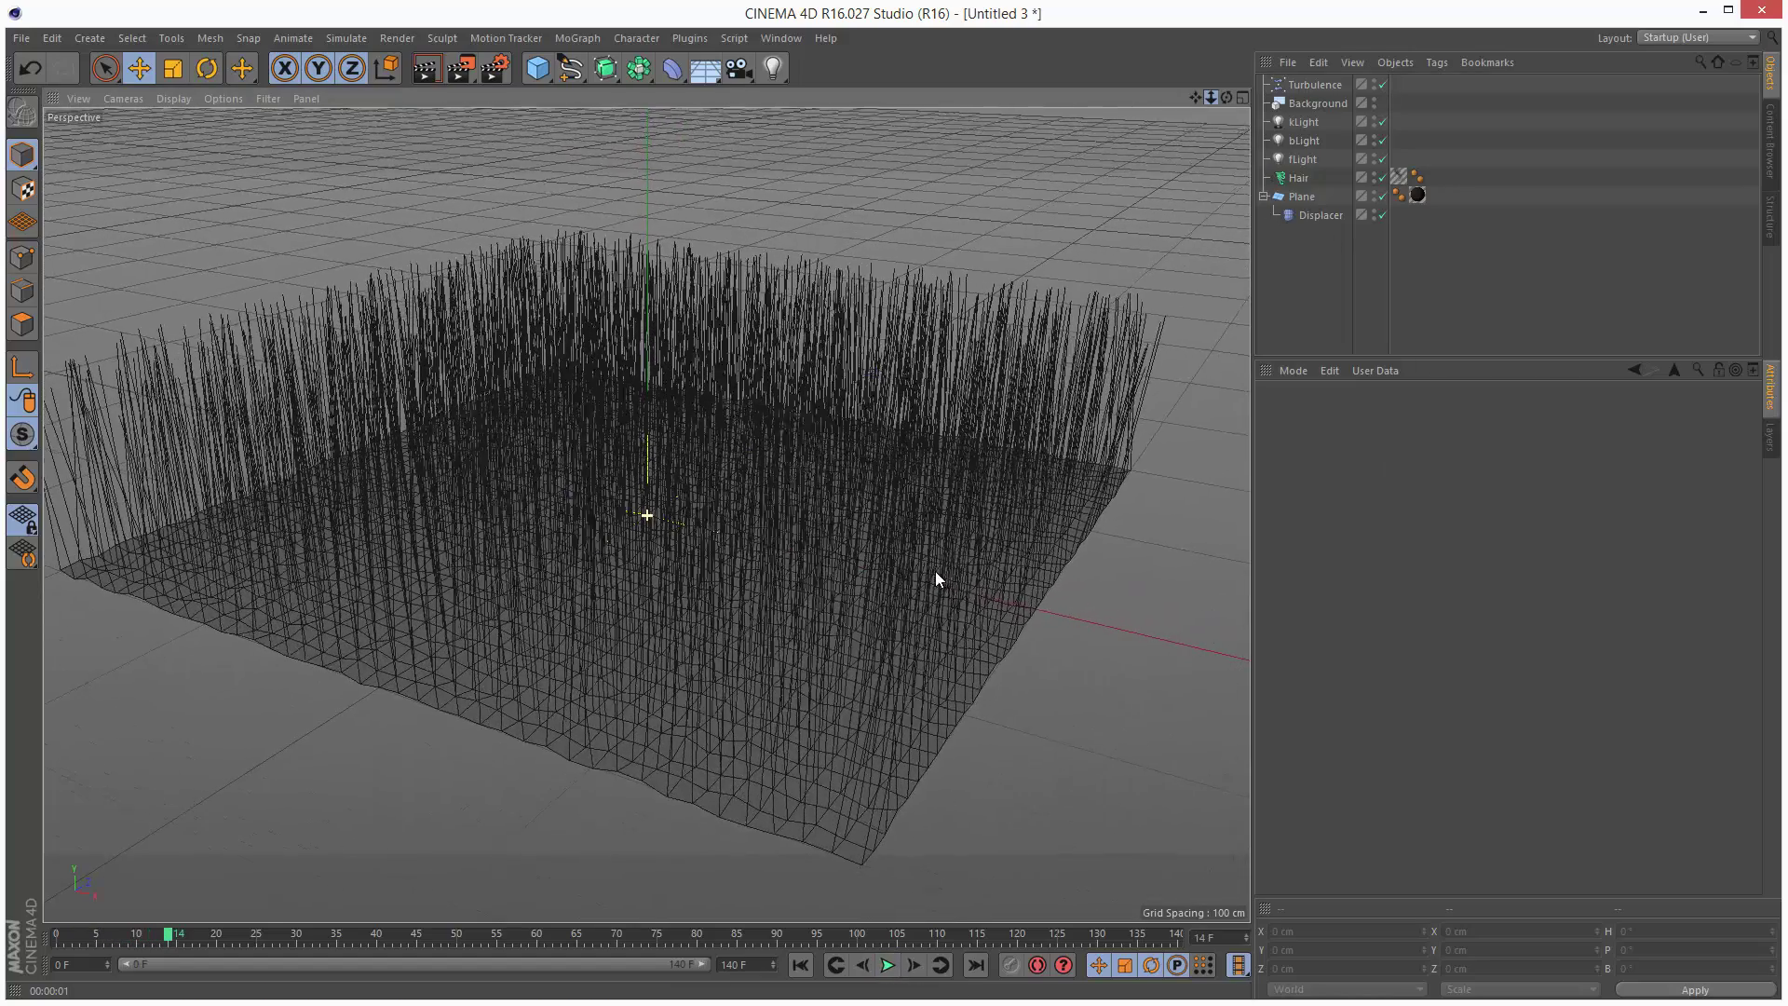
click(803, 966)
click(888, 966)
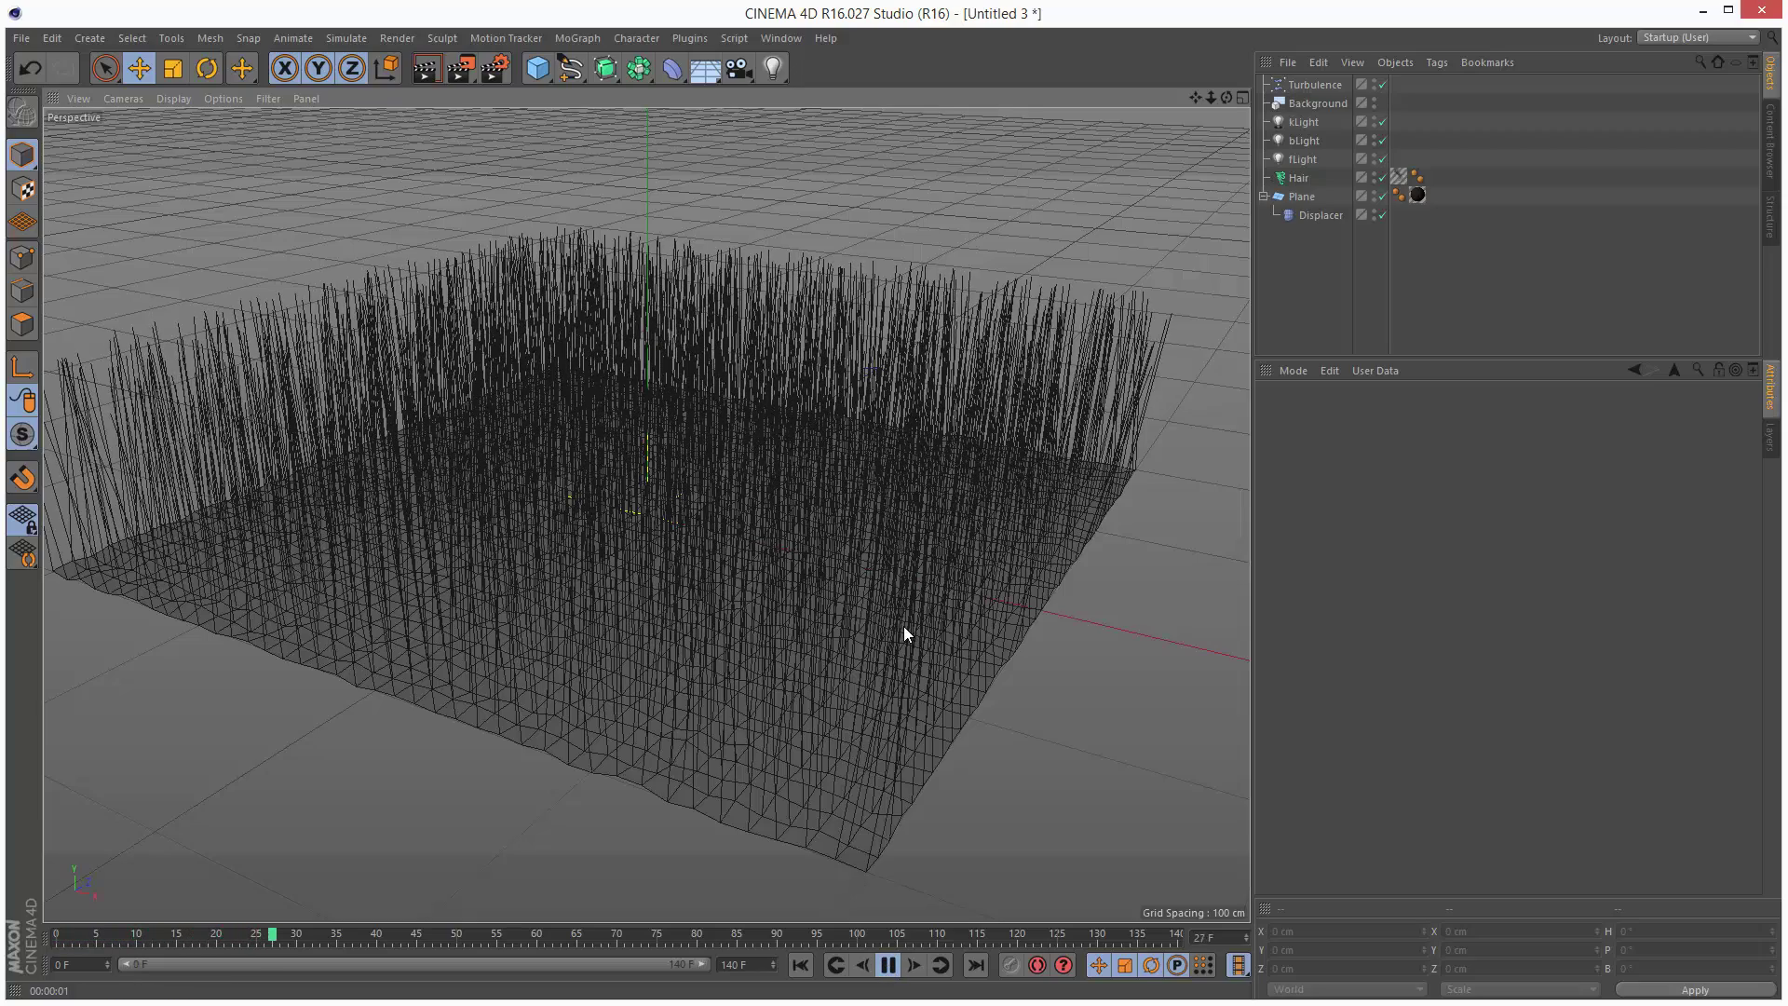
click(887, 965)
scroll(933, 572, down, 5)
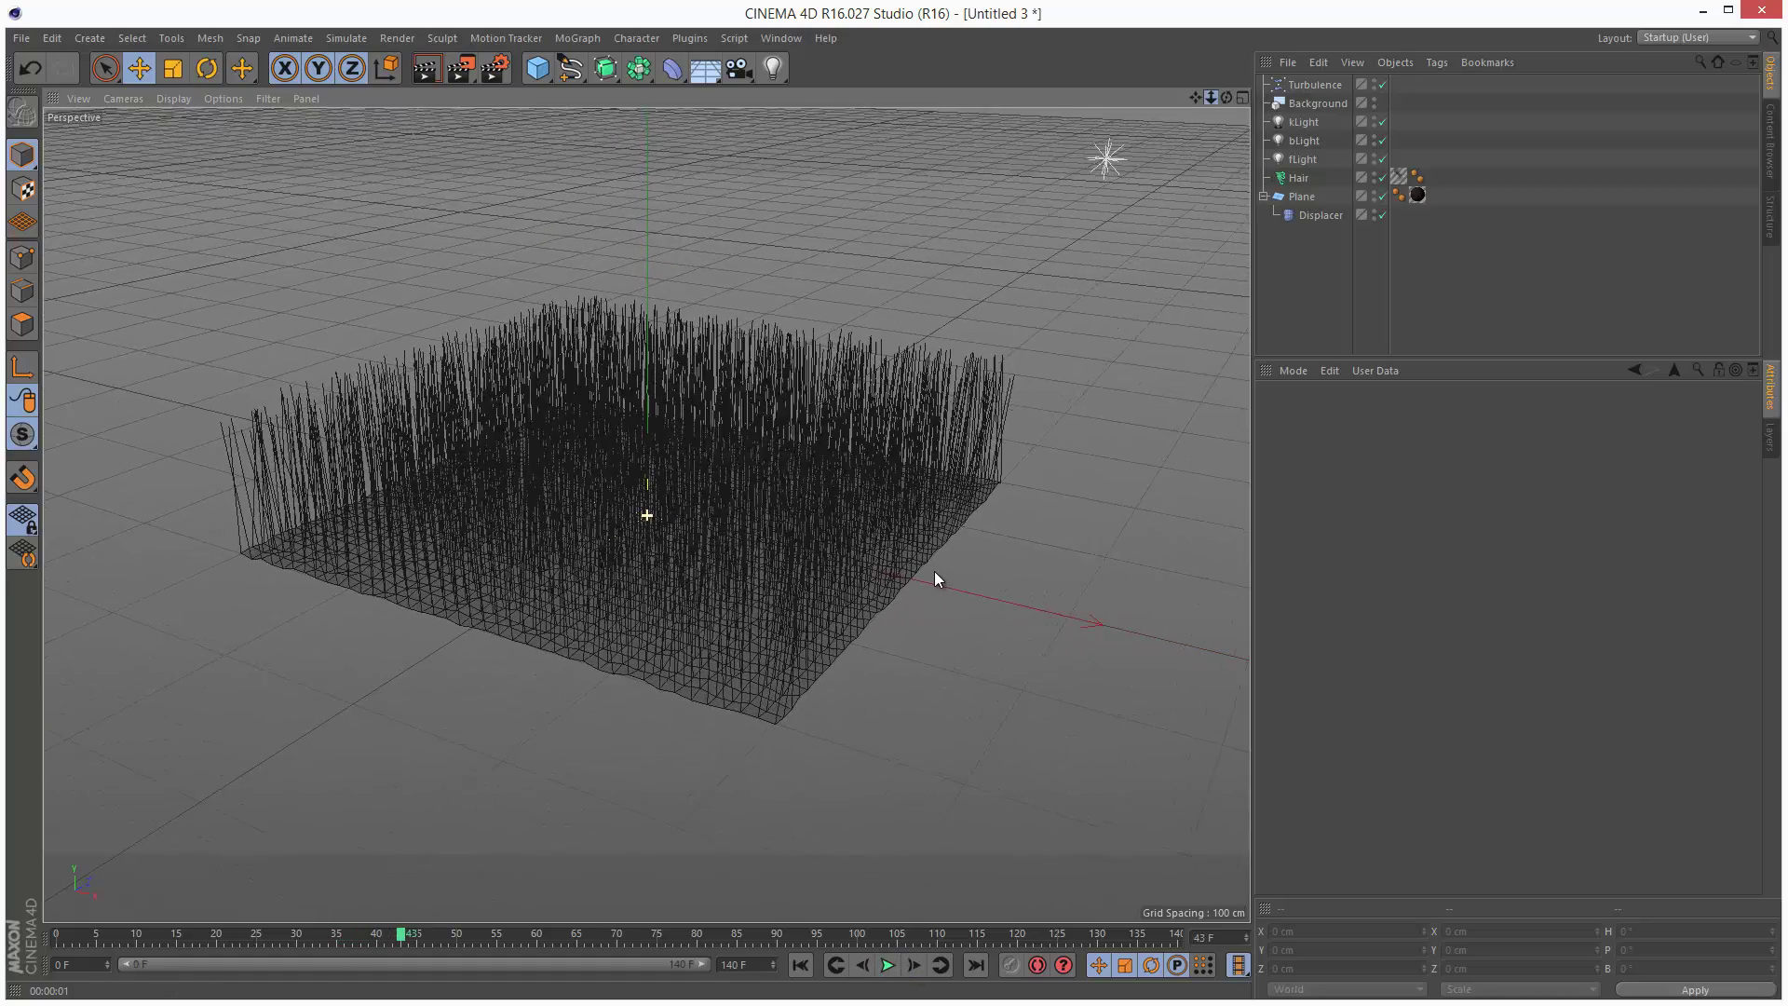
Select Hair and review its Basic and Cache settings.
click(1406, 178)
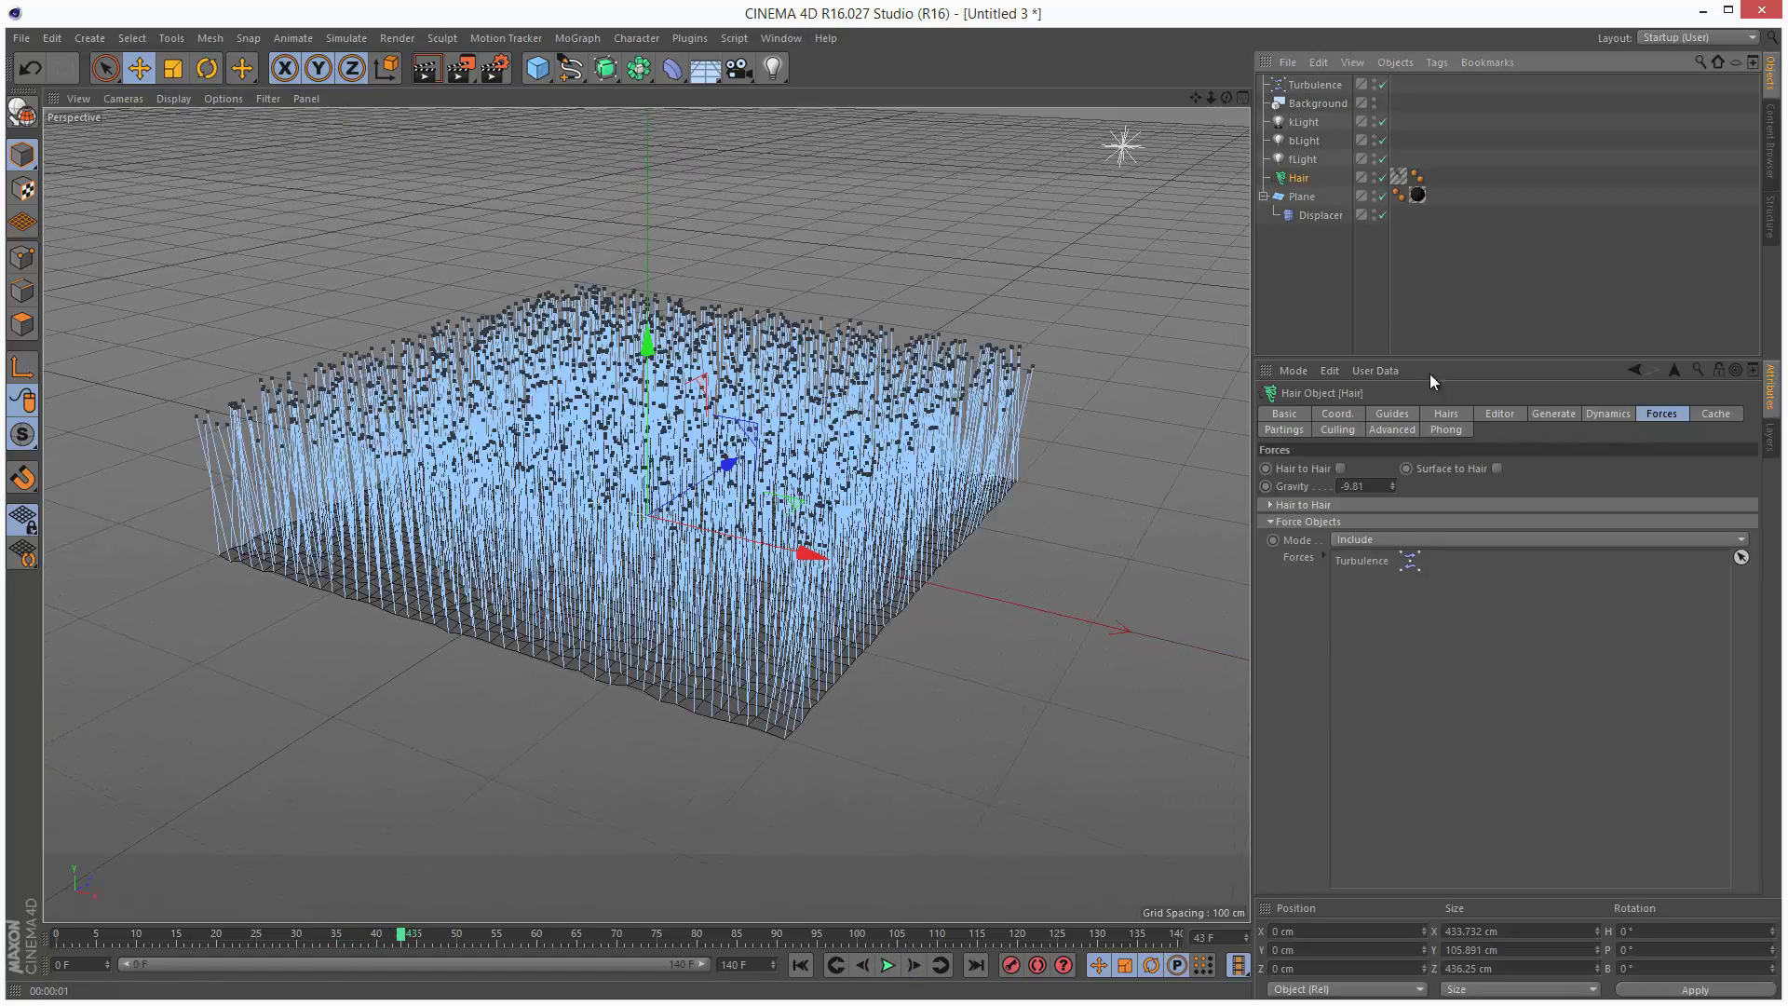
click(1286, 413)
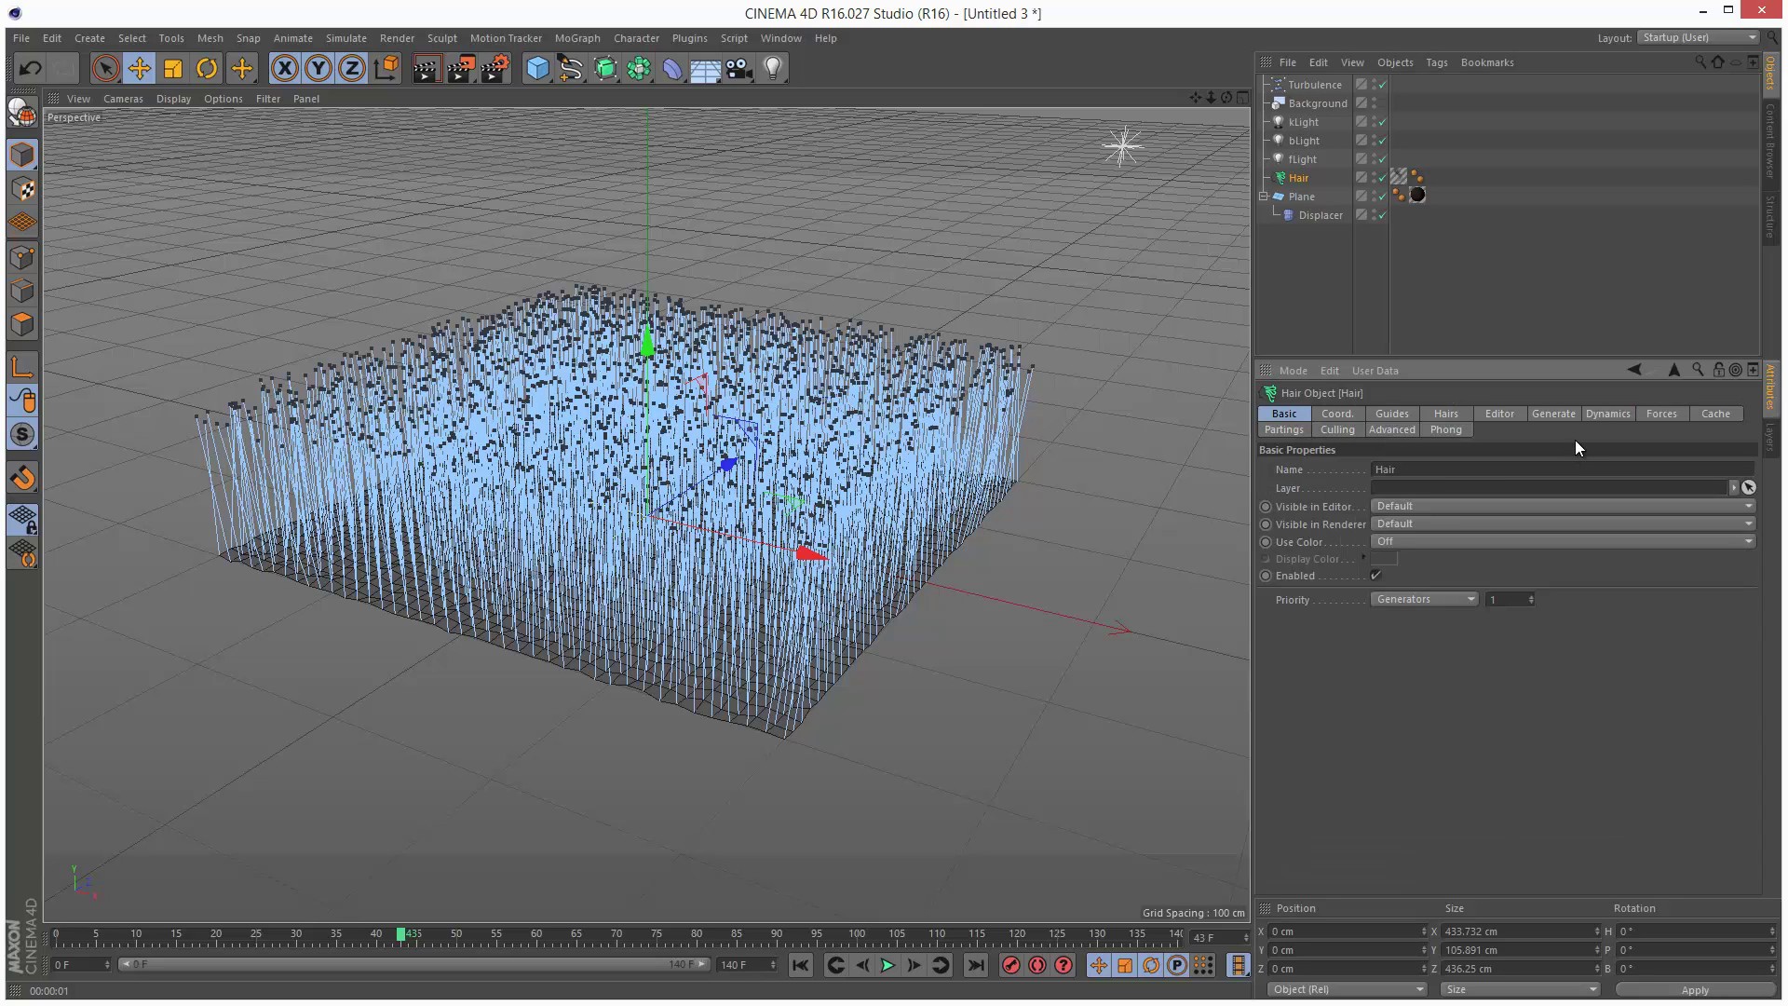
click(1716, 416)
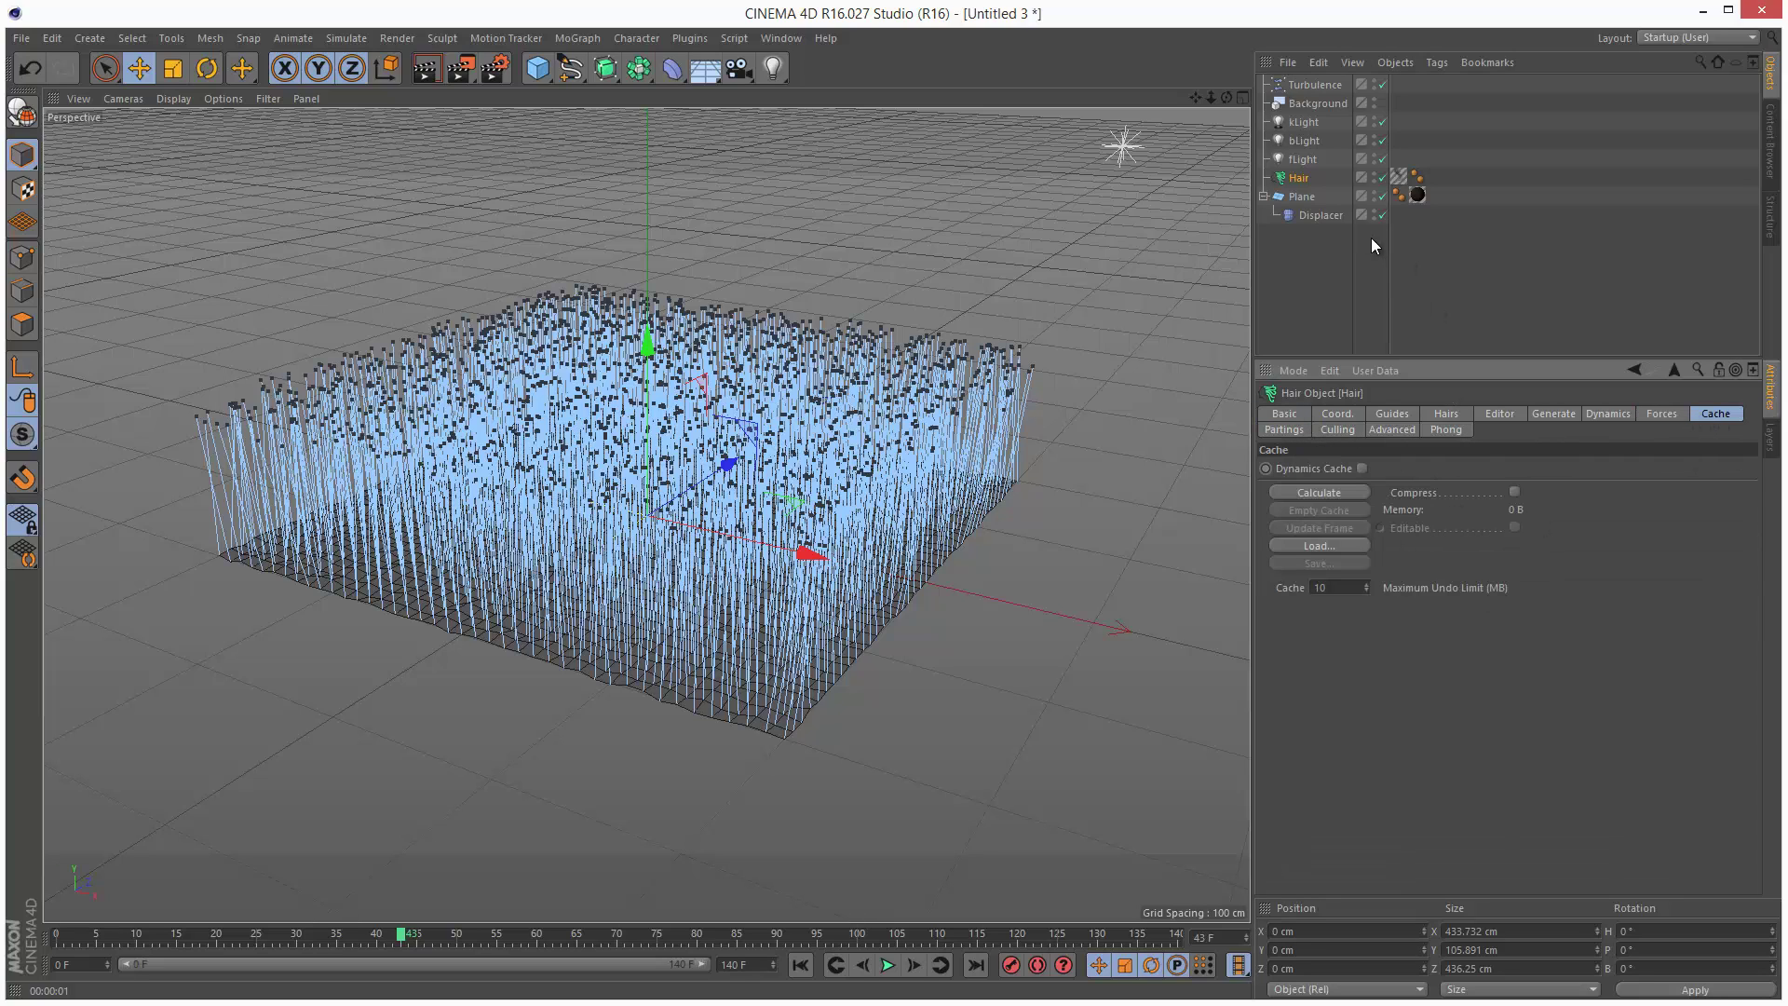
Give the Turbulence force 2 cm strength and 133.93 % scale.
click(1315, 84)
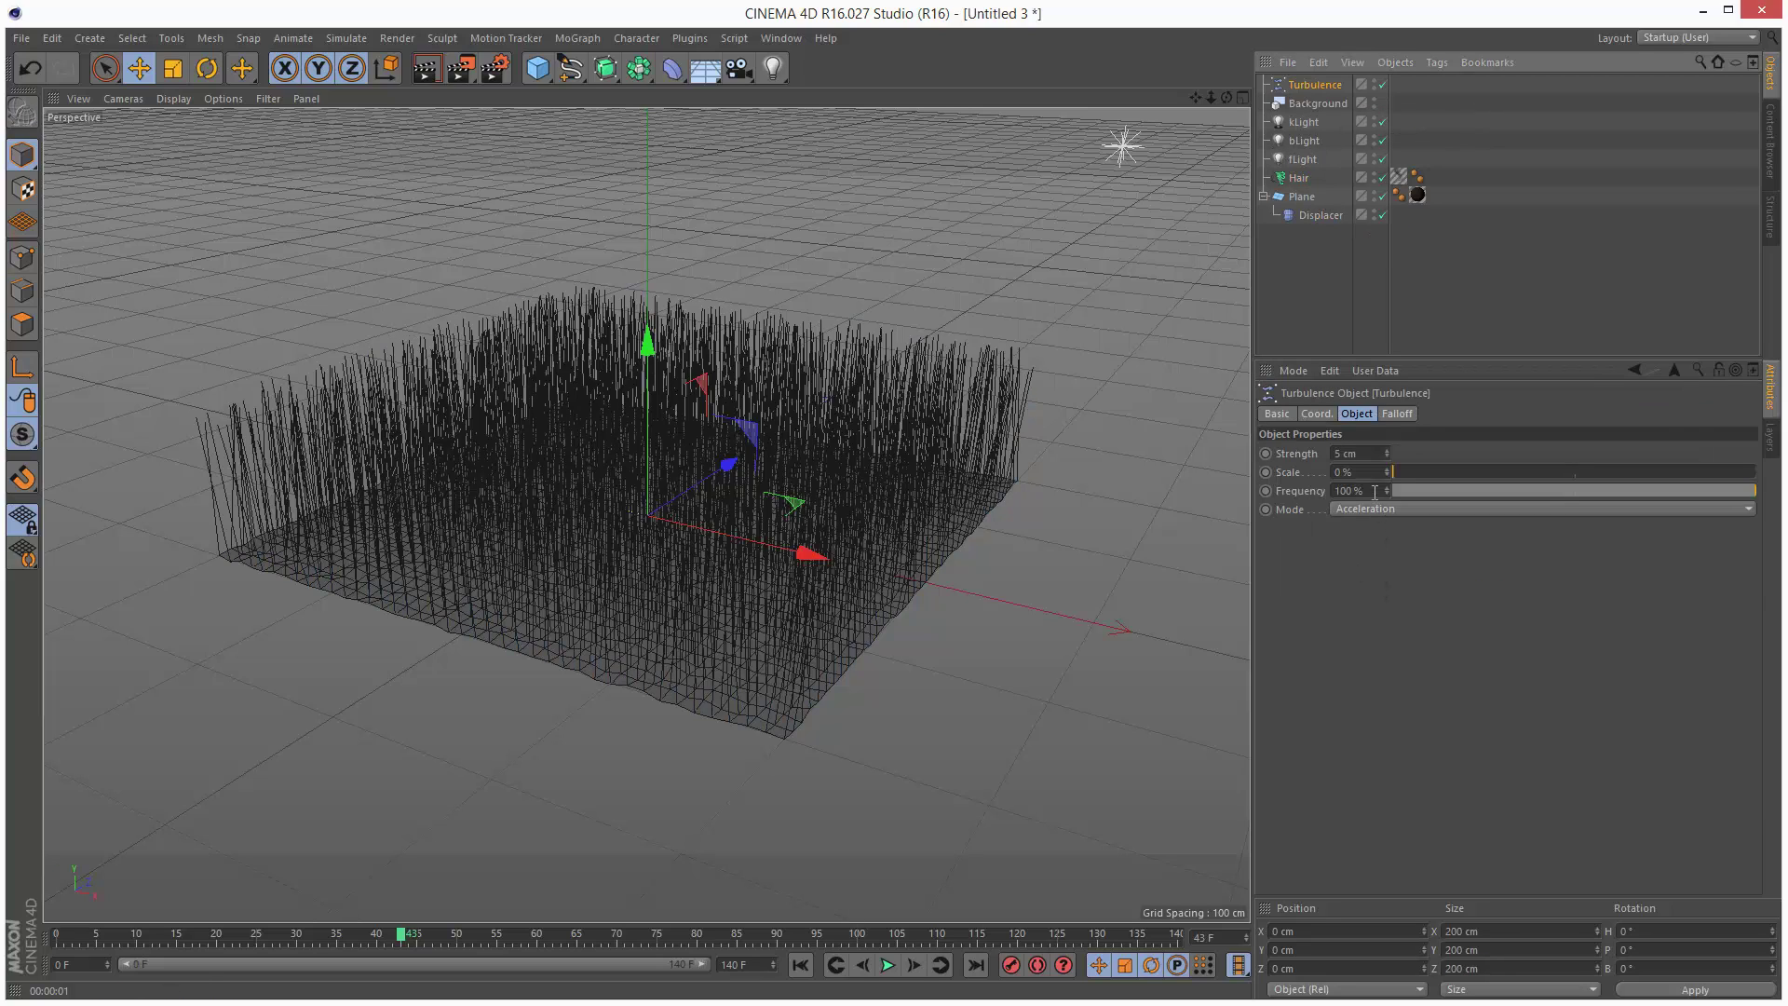
click(1351, 454)
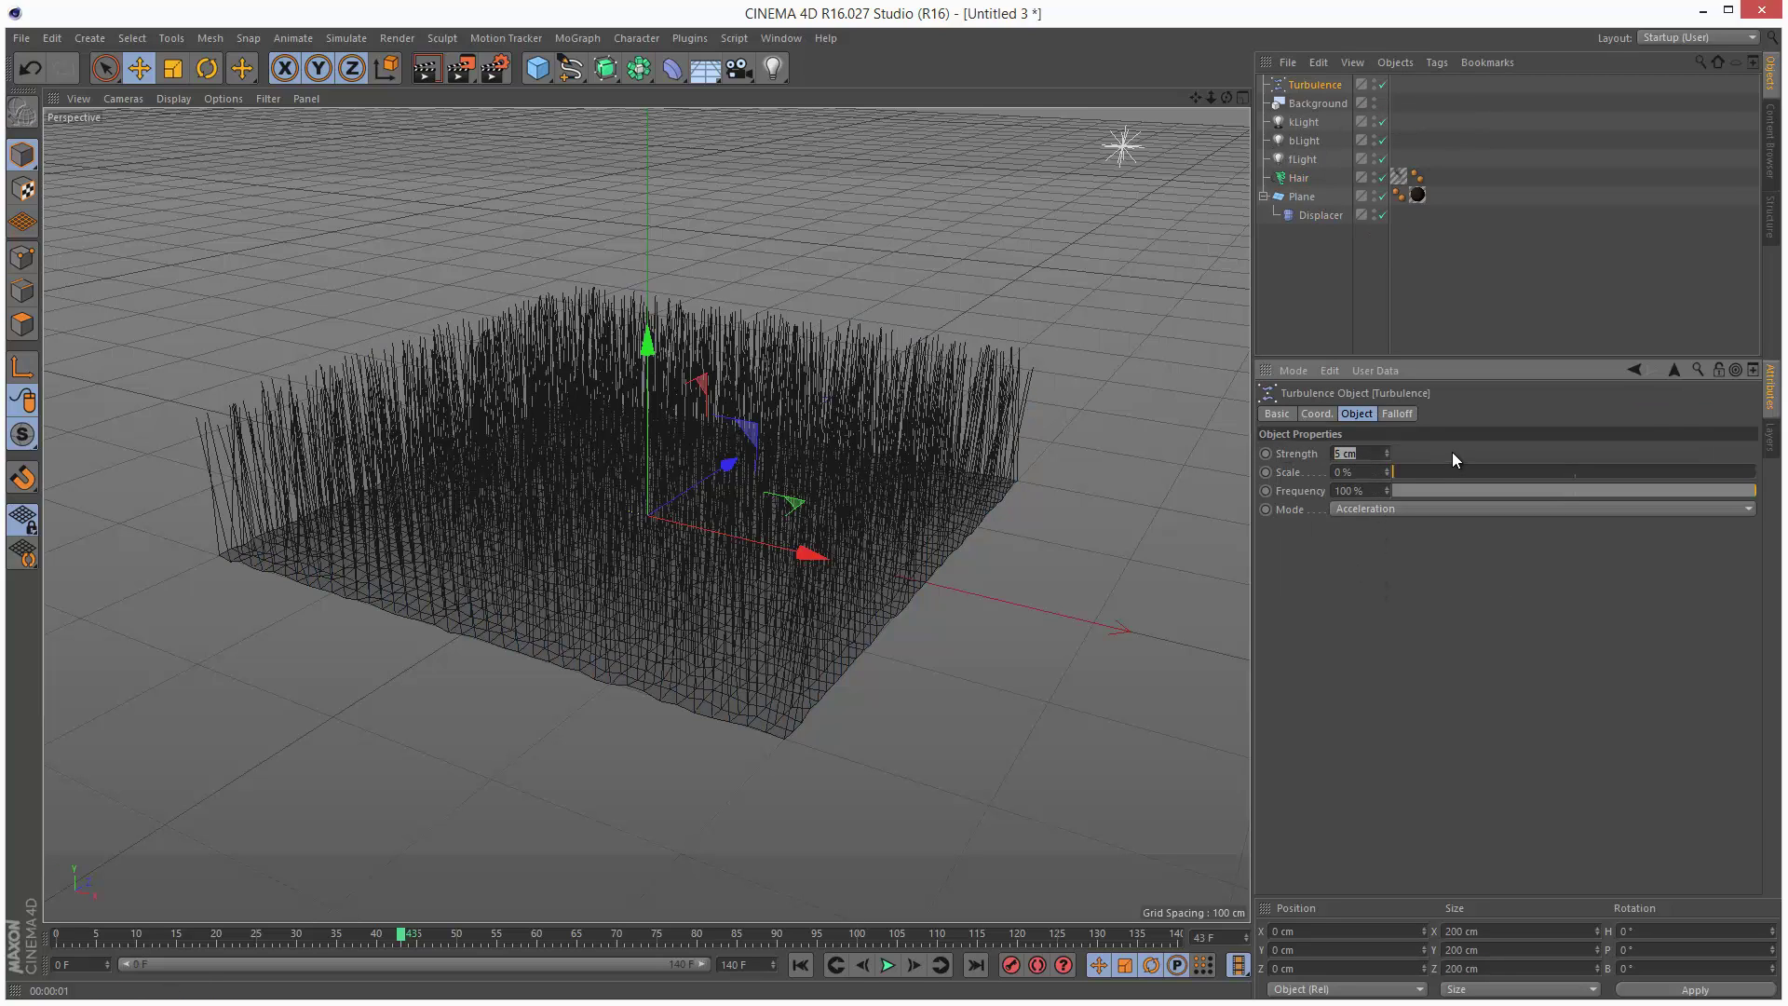
text(2)
key(Return)
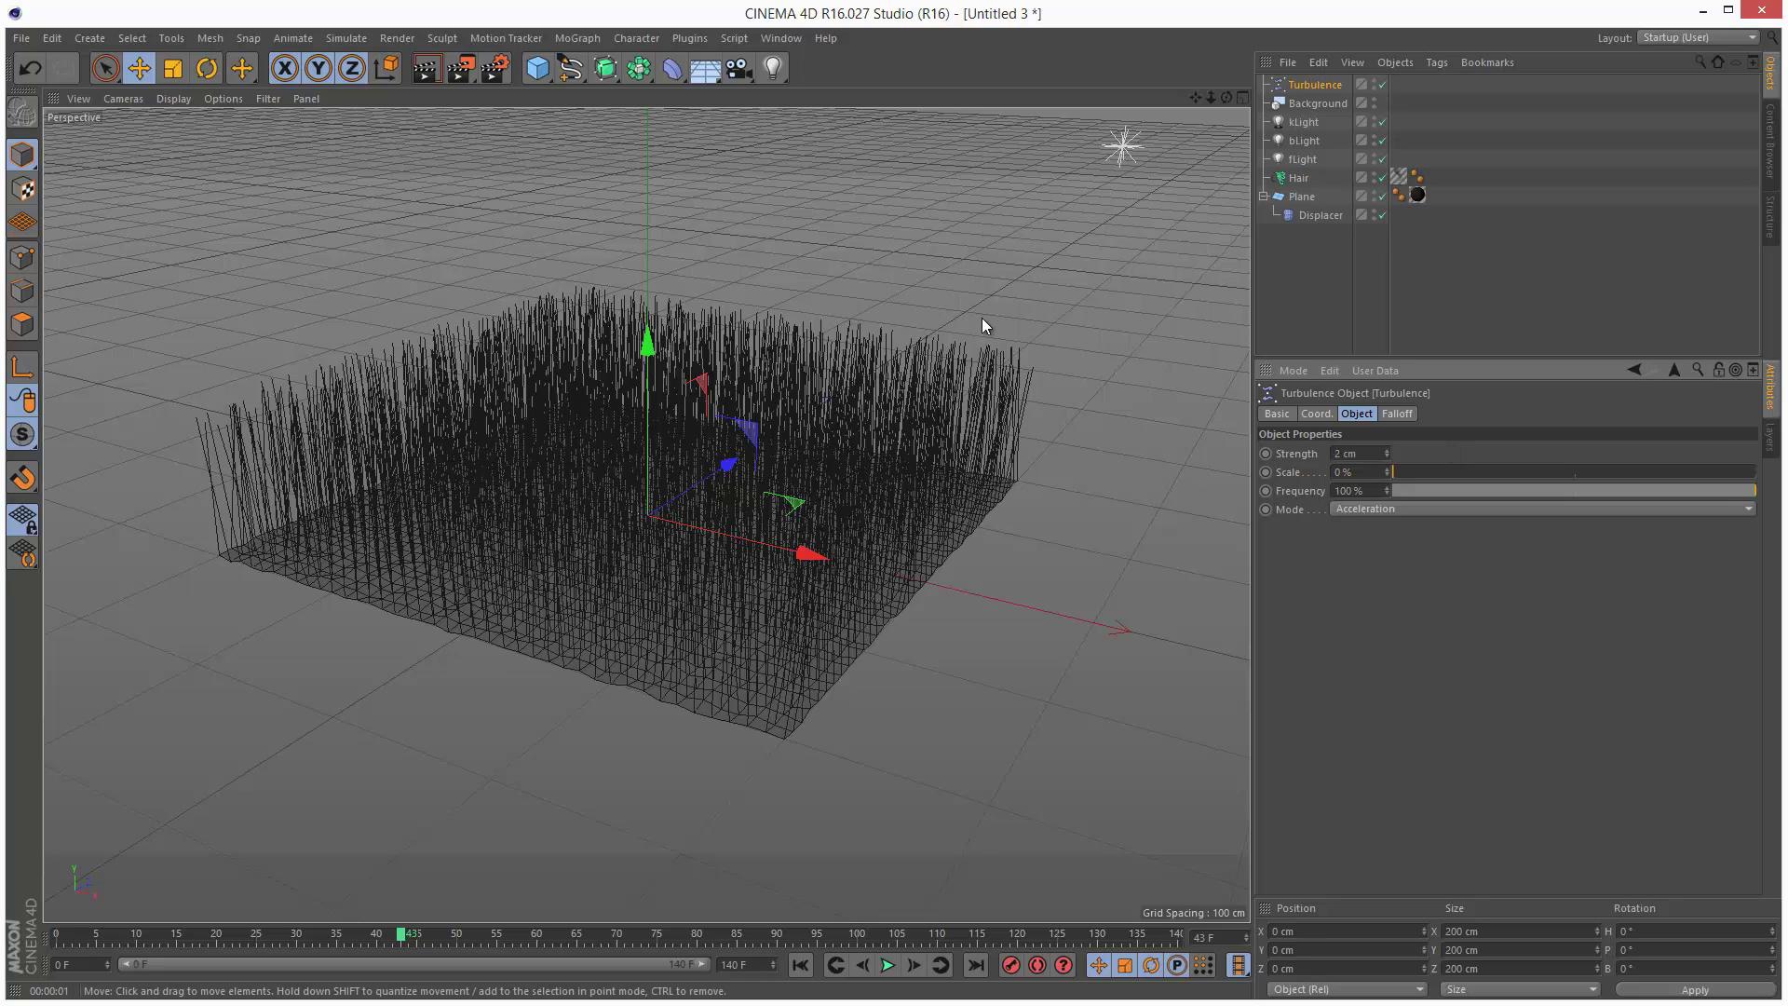
drag(1397, 472, 1441, 471)
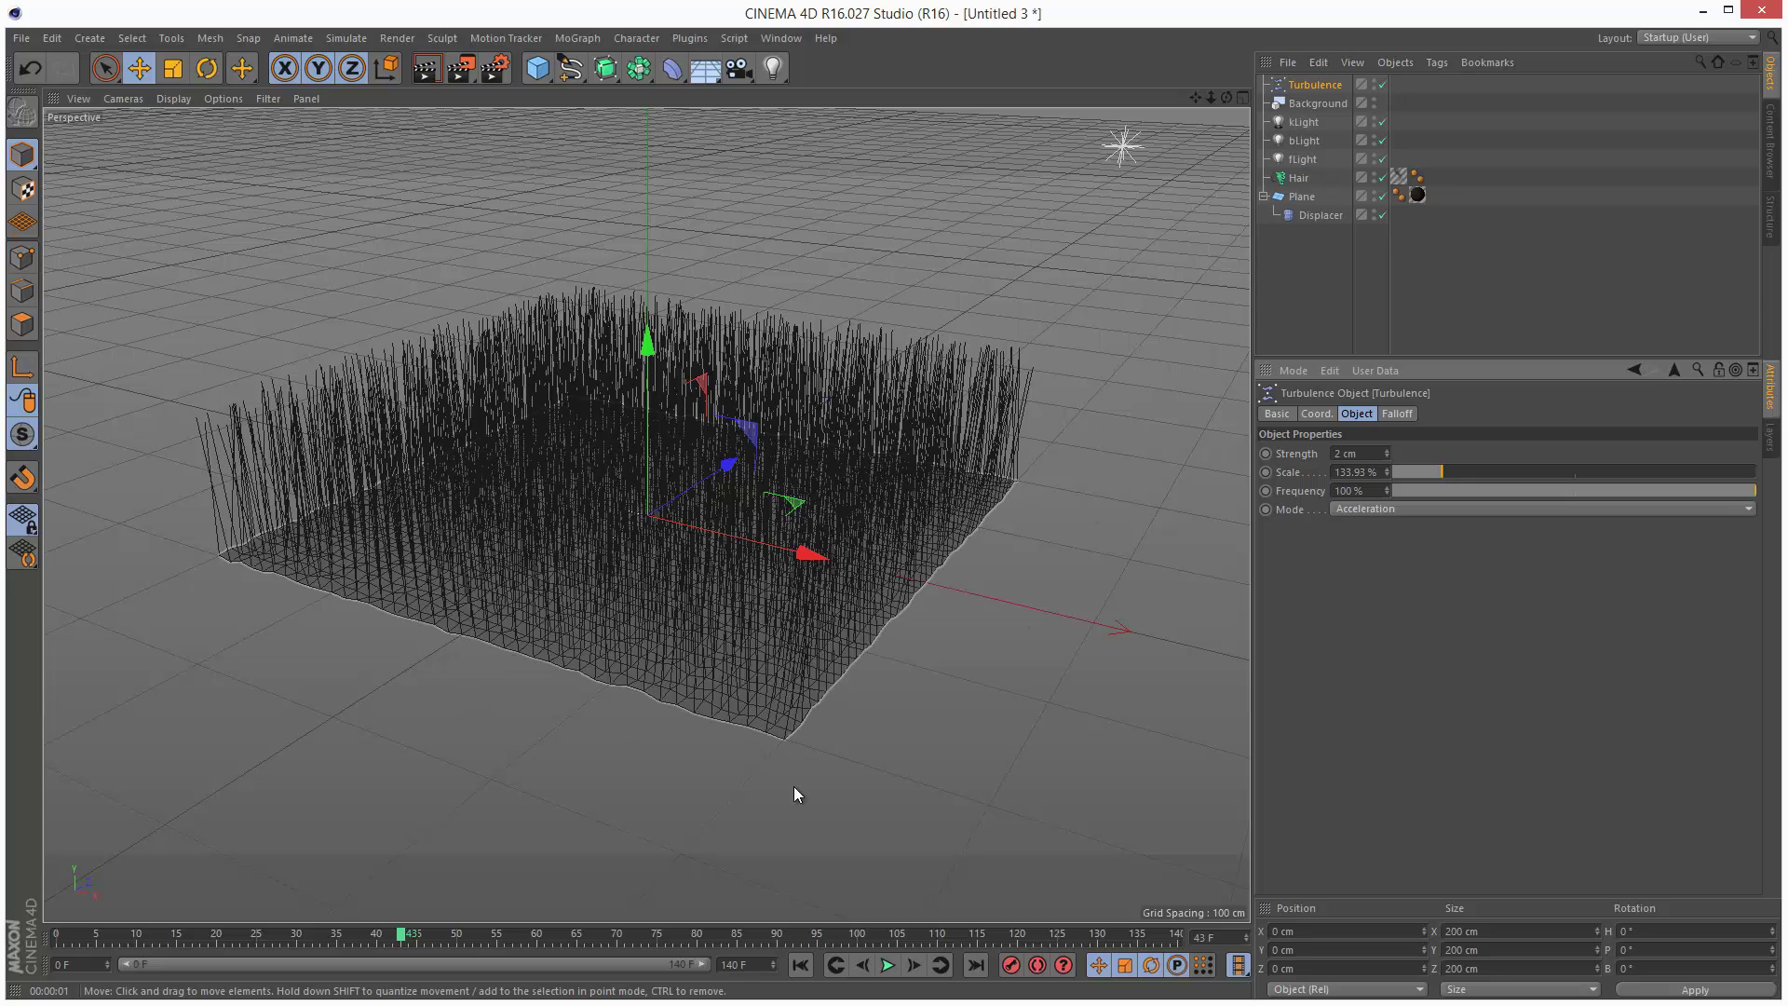
Replay from the start and raise Turbulence strength to 20 cm.
click(800, 965)
click(888, 965)
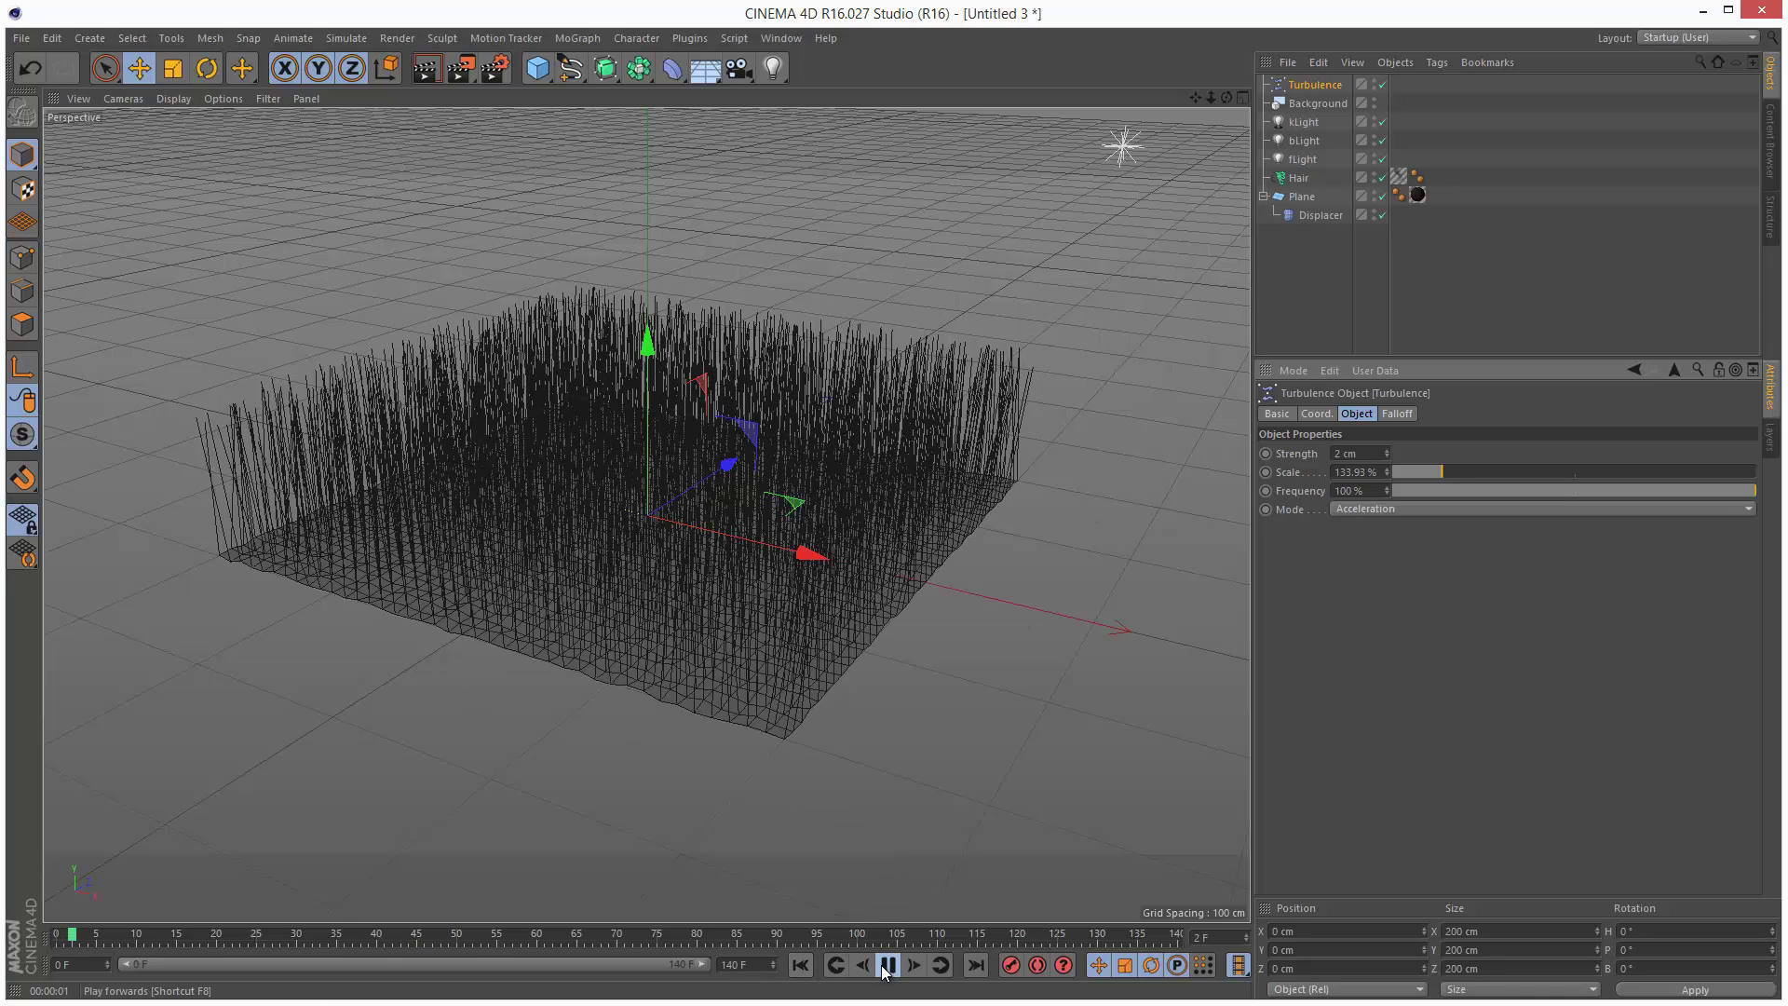
double_click(1370, 453)
text(20)
key(Return)
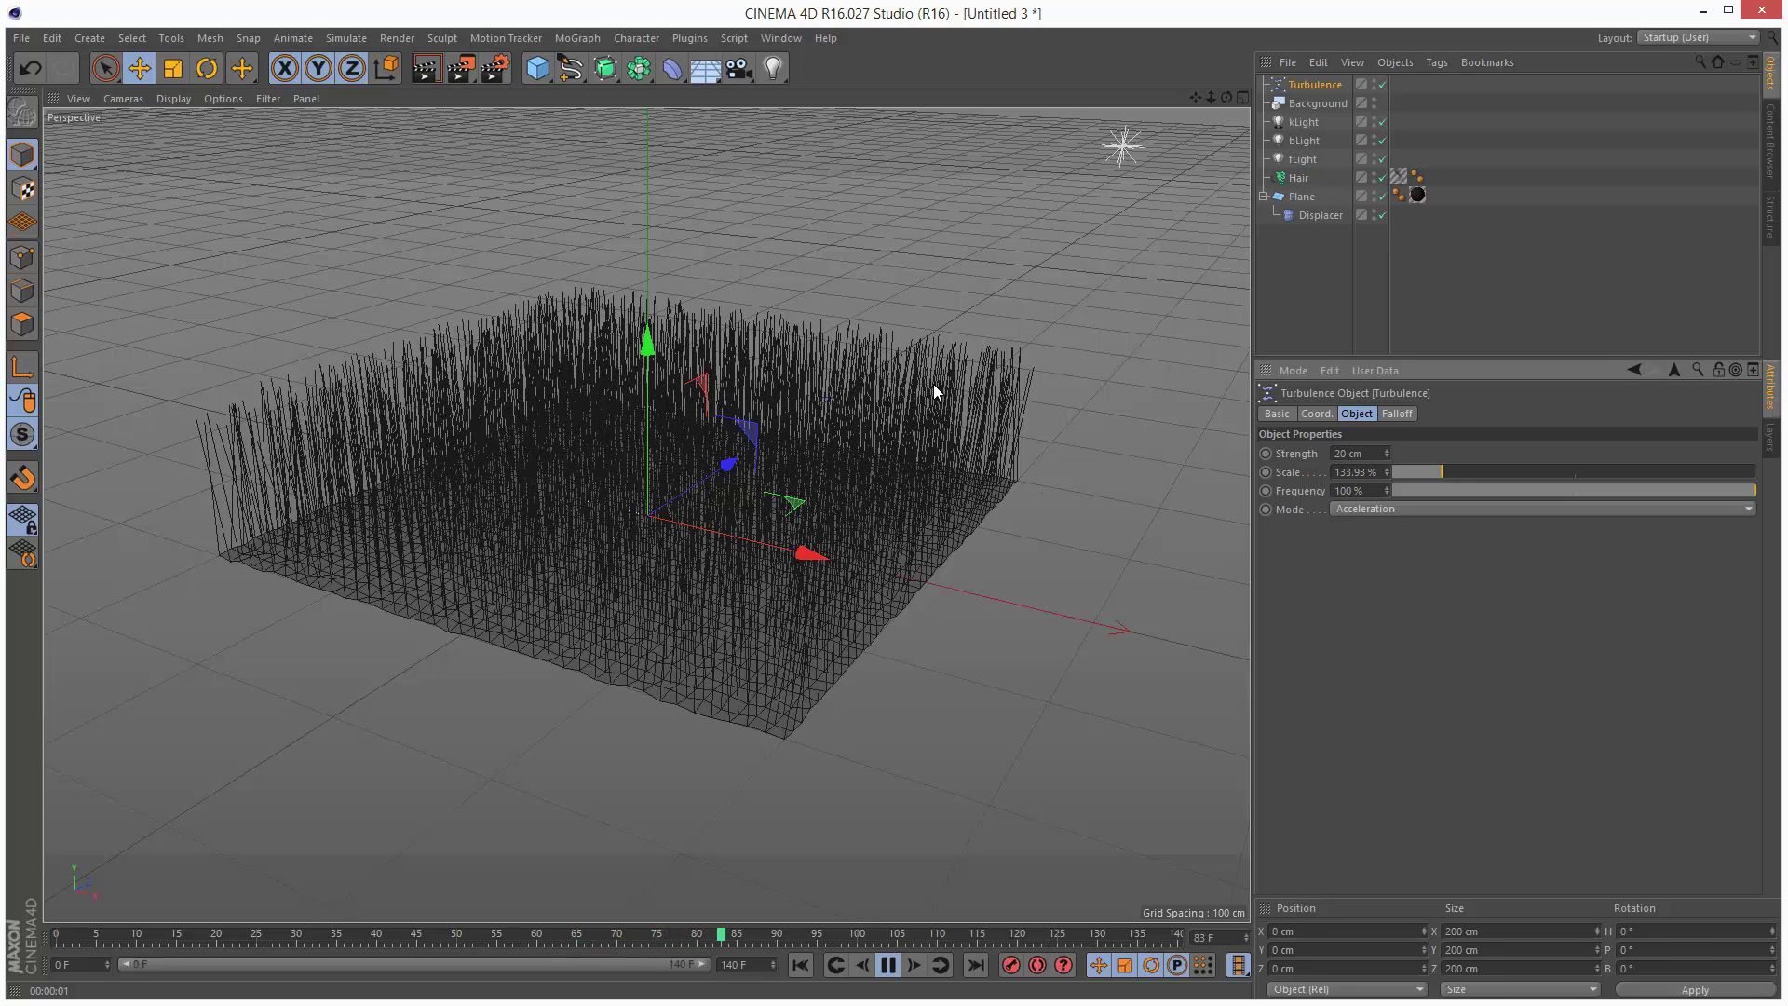
Calculate the Hair dynamics cache and play the cached 140-frame grass animation.
click(887, 965)
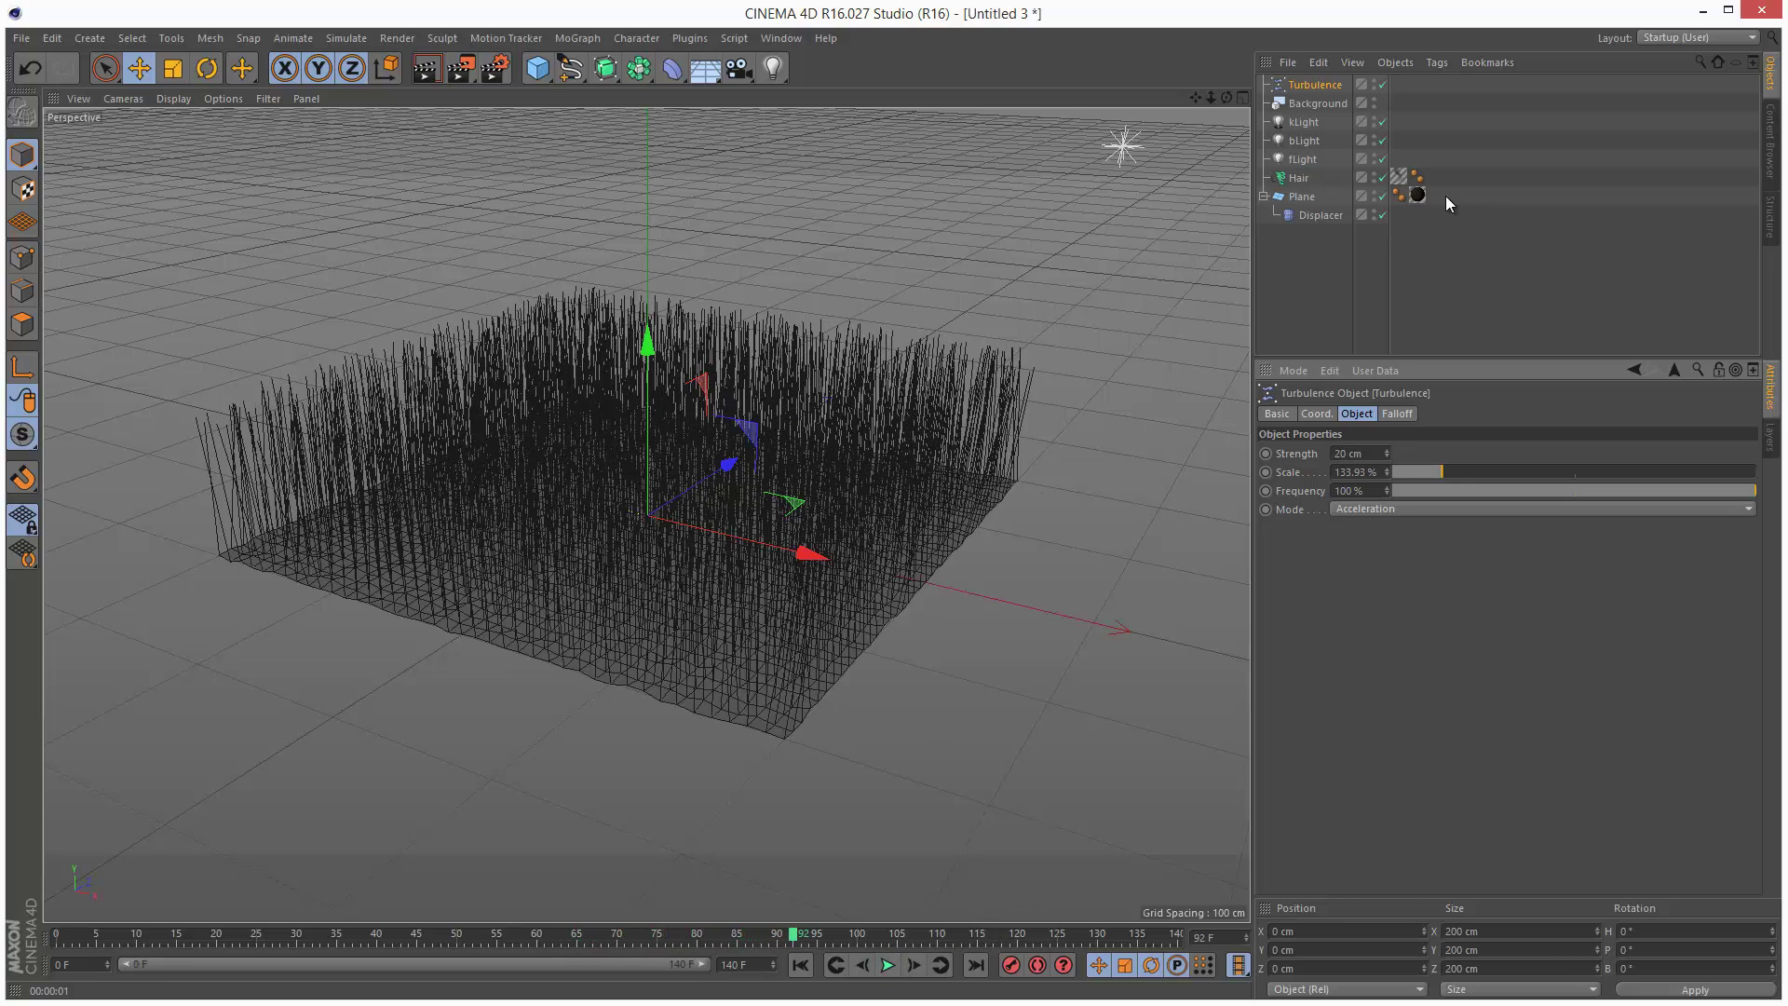
click(1299, 177)
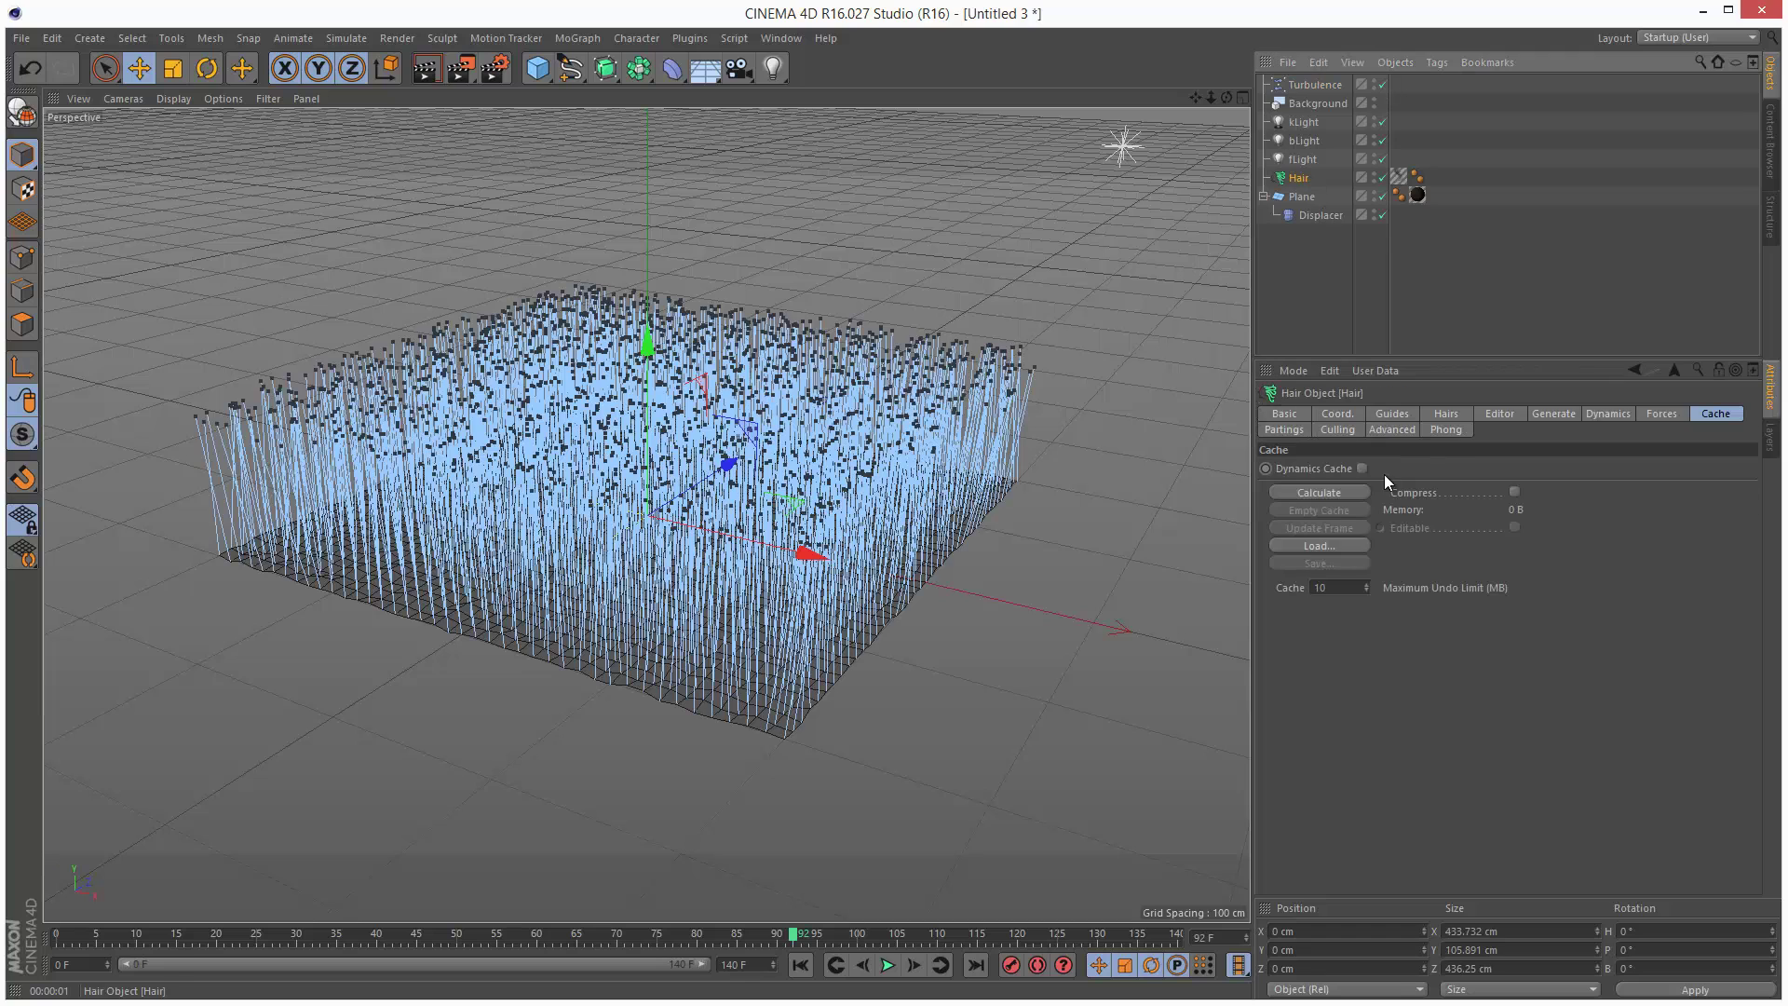
click(1334, 491)
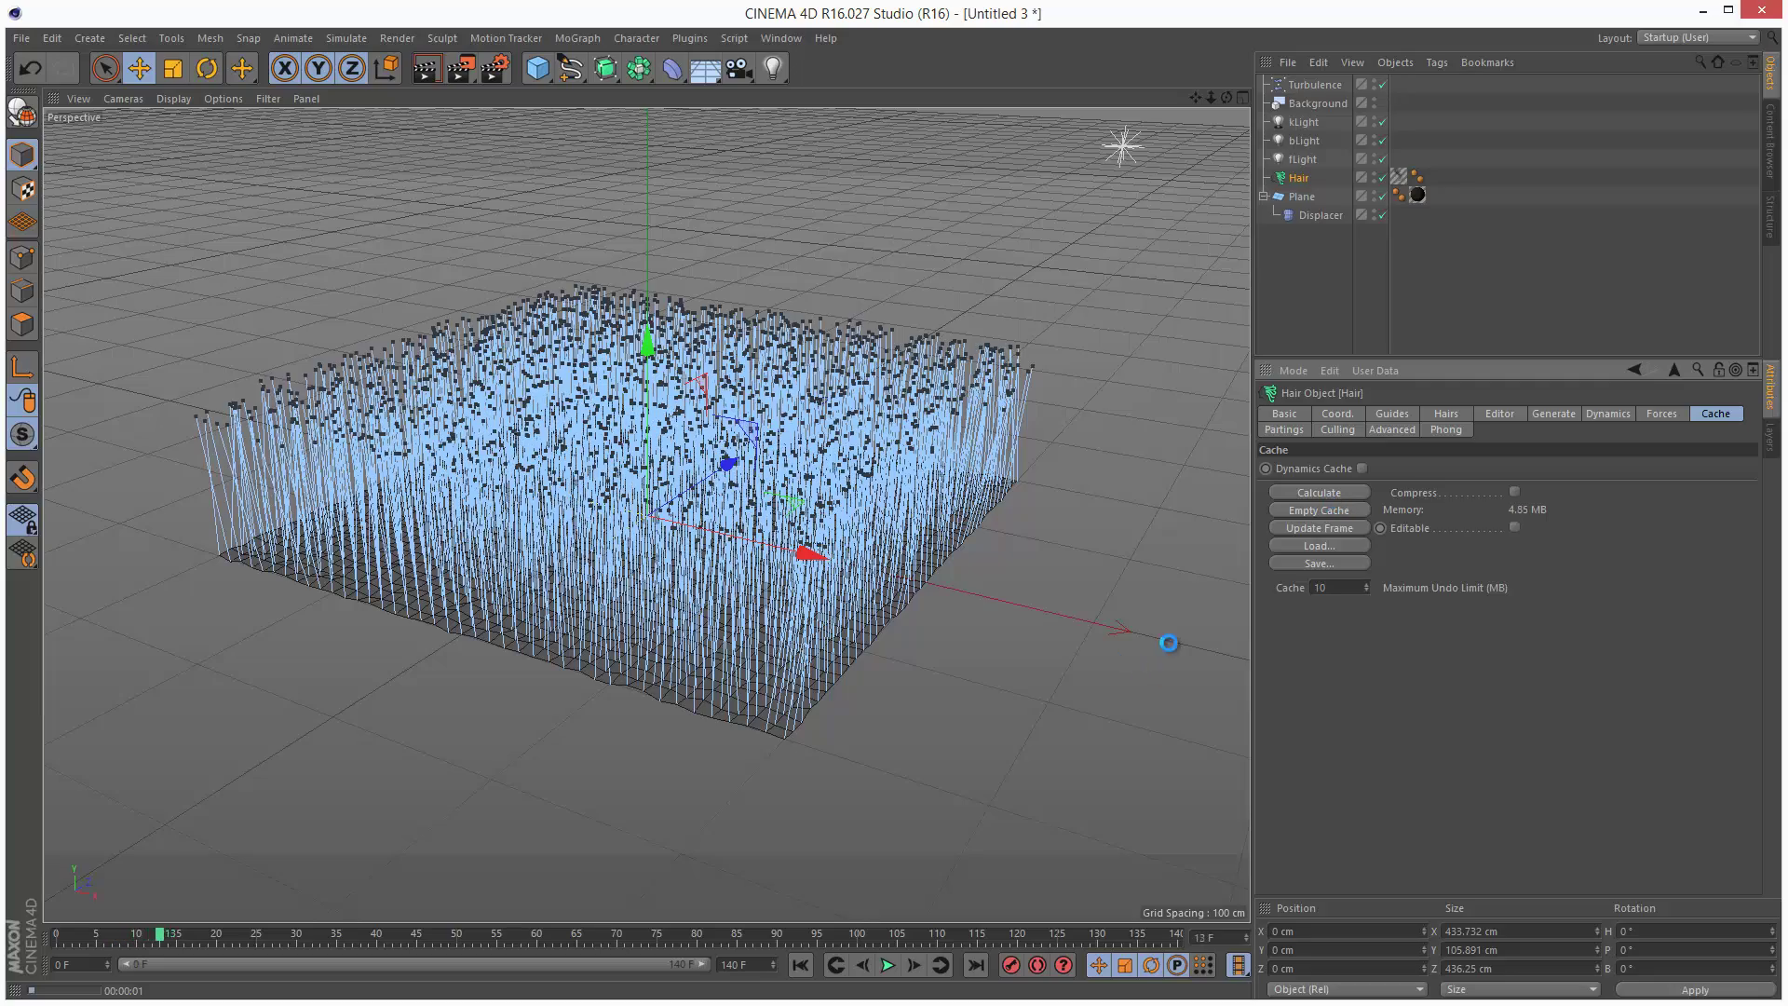
click(887, 965)
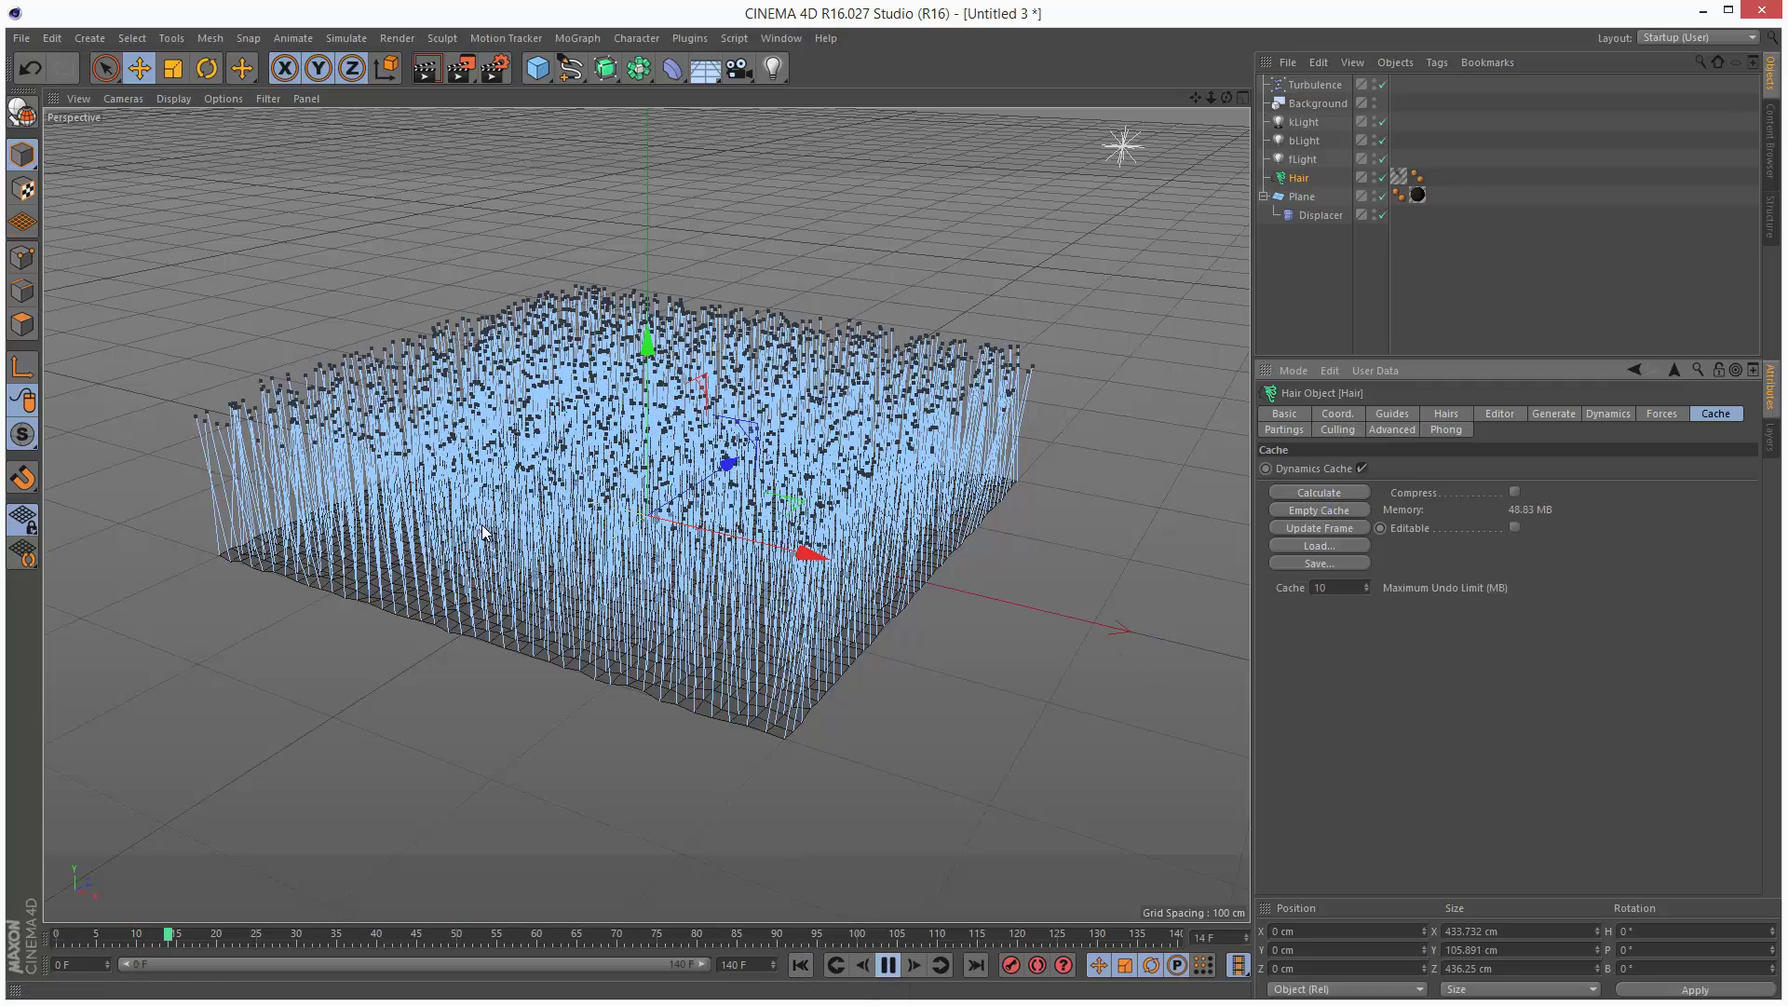
click(1016, 596)
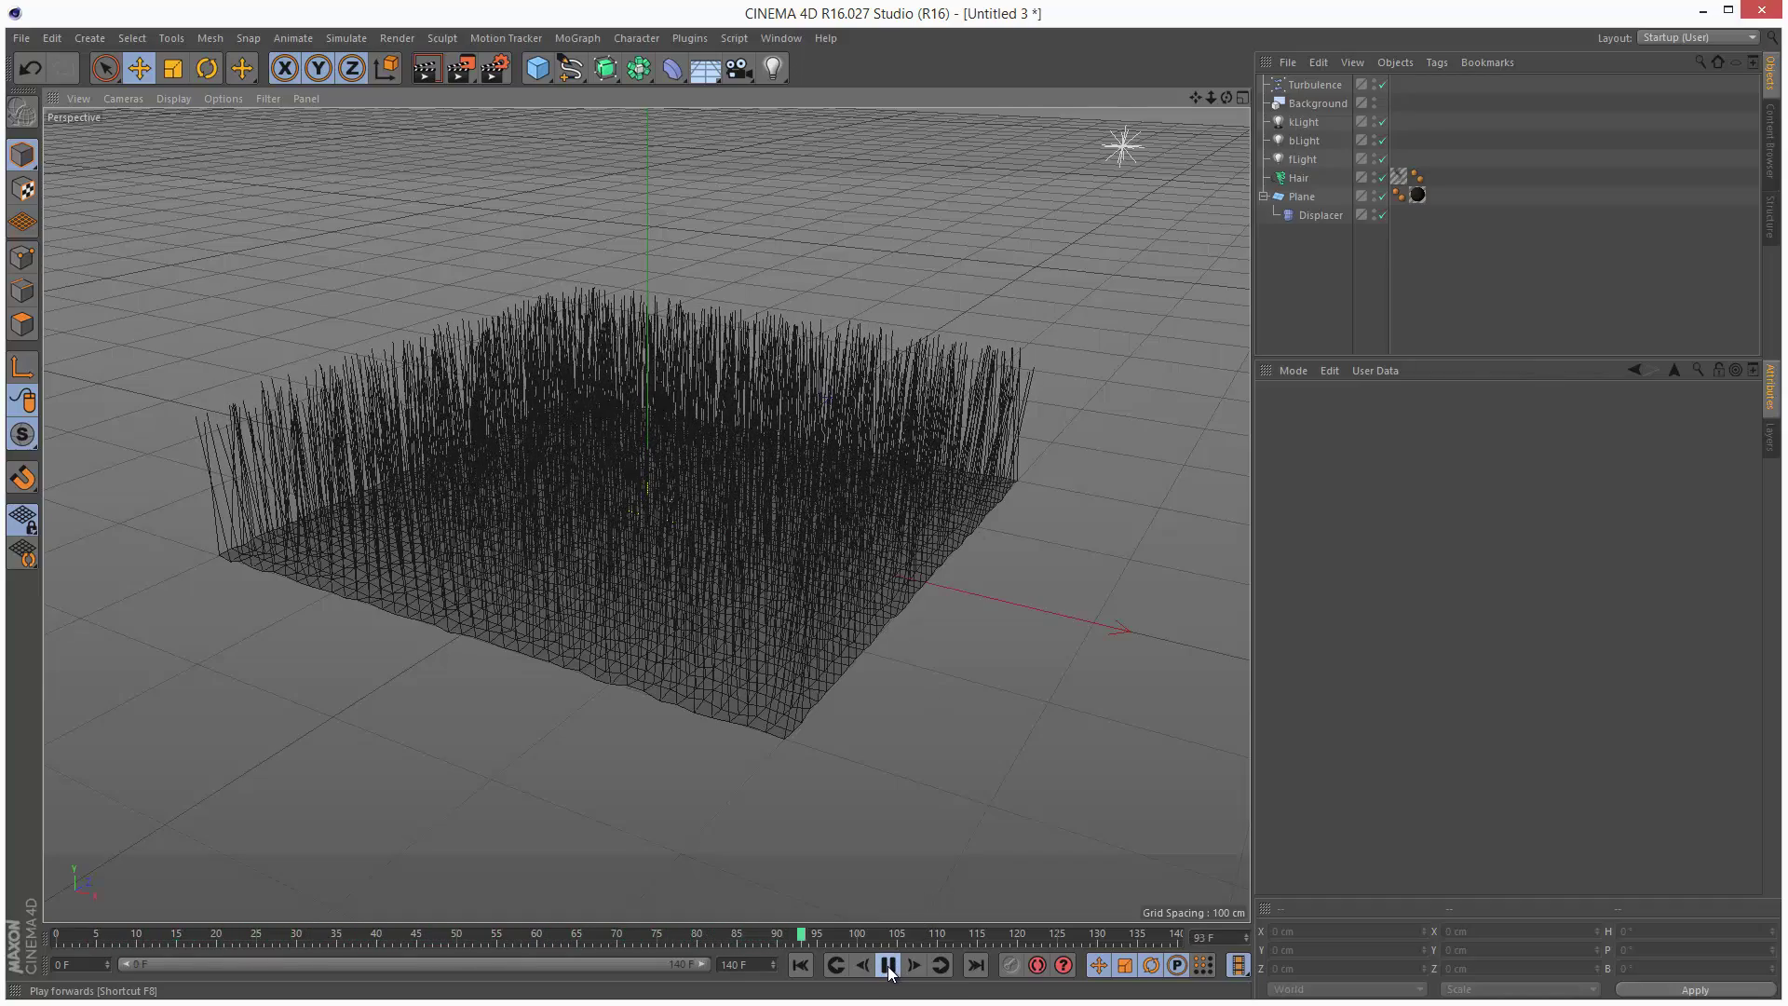
Stop at frame 113, review Hair material and Dynamics settings, then reselect Turbulence.
key(F8)
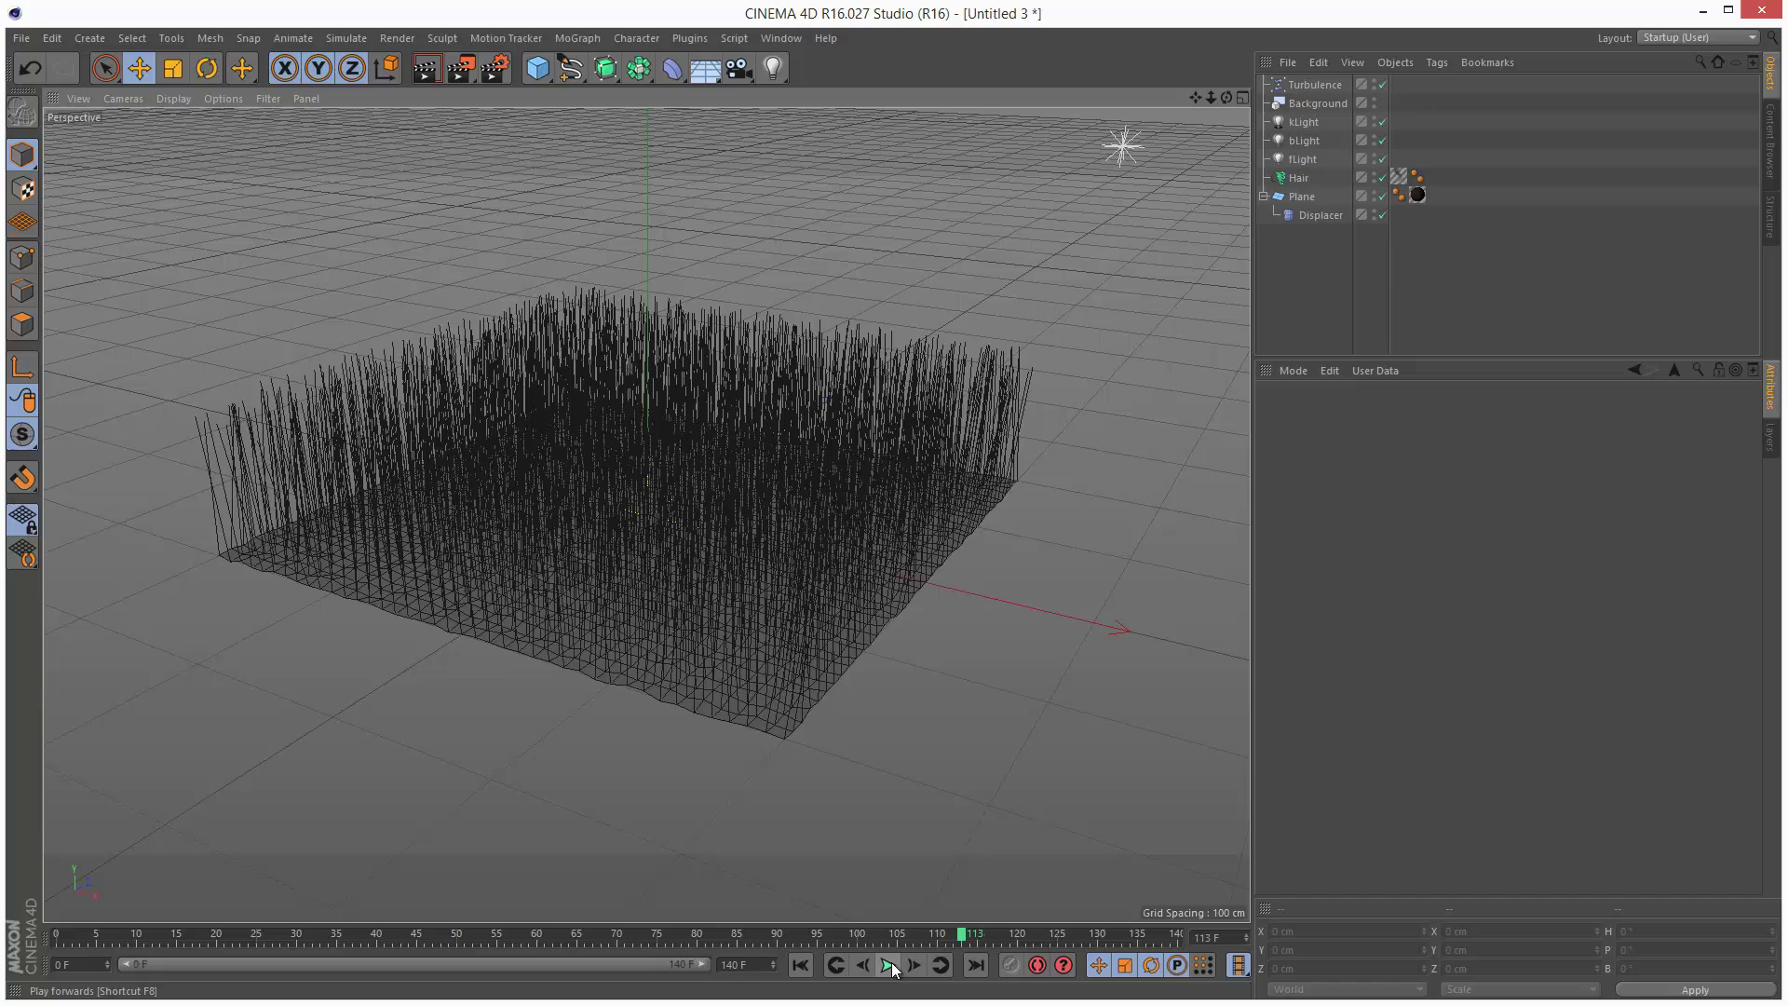
click(1305, 86)
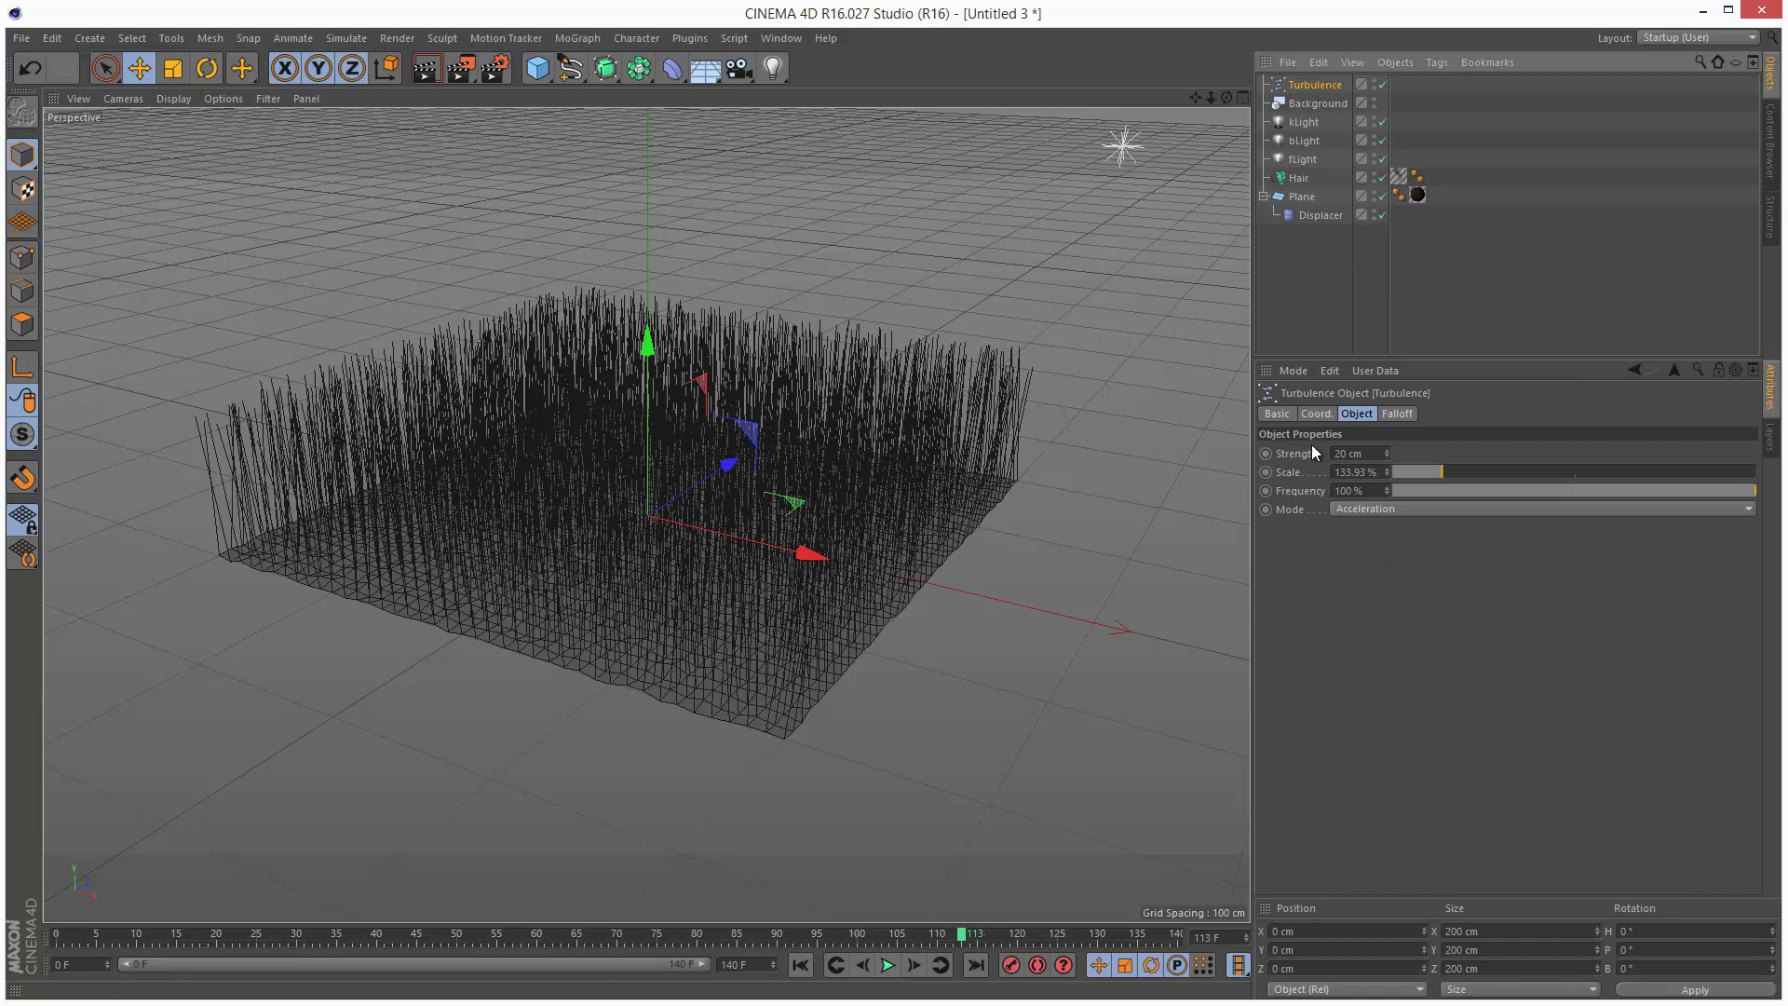
double_click(1399, 177)
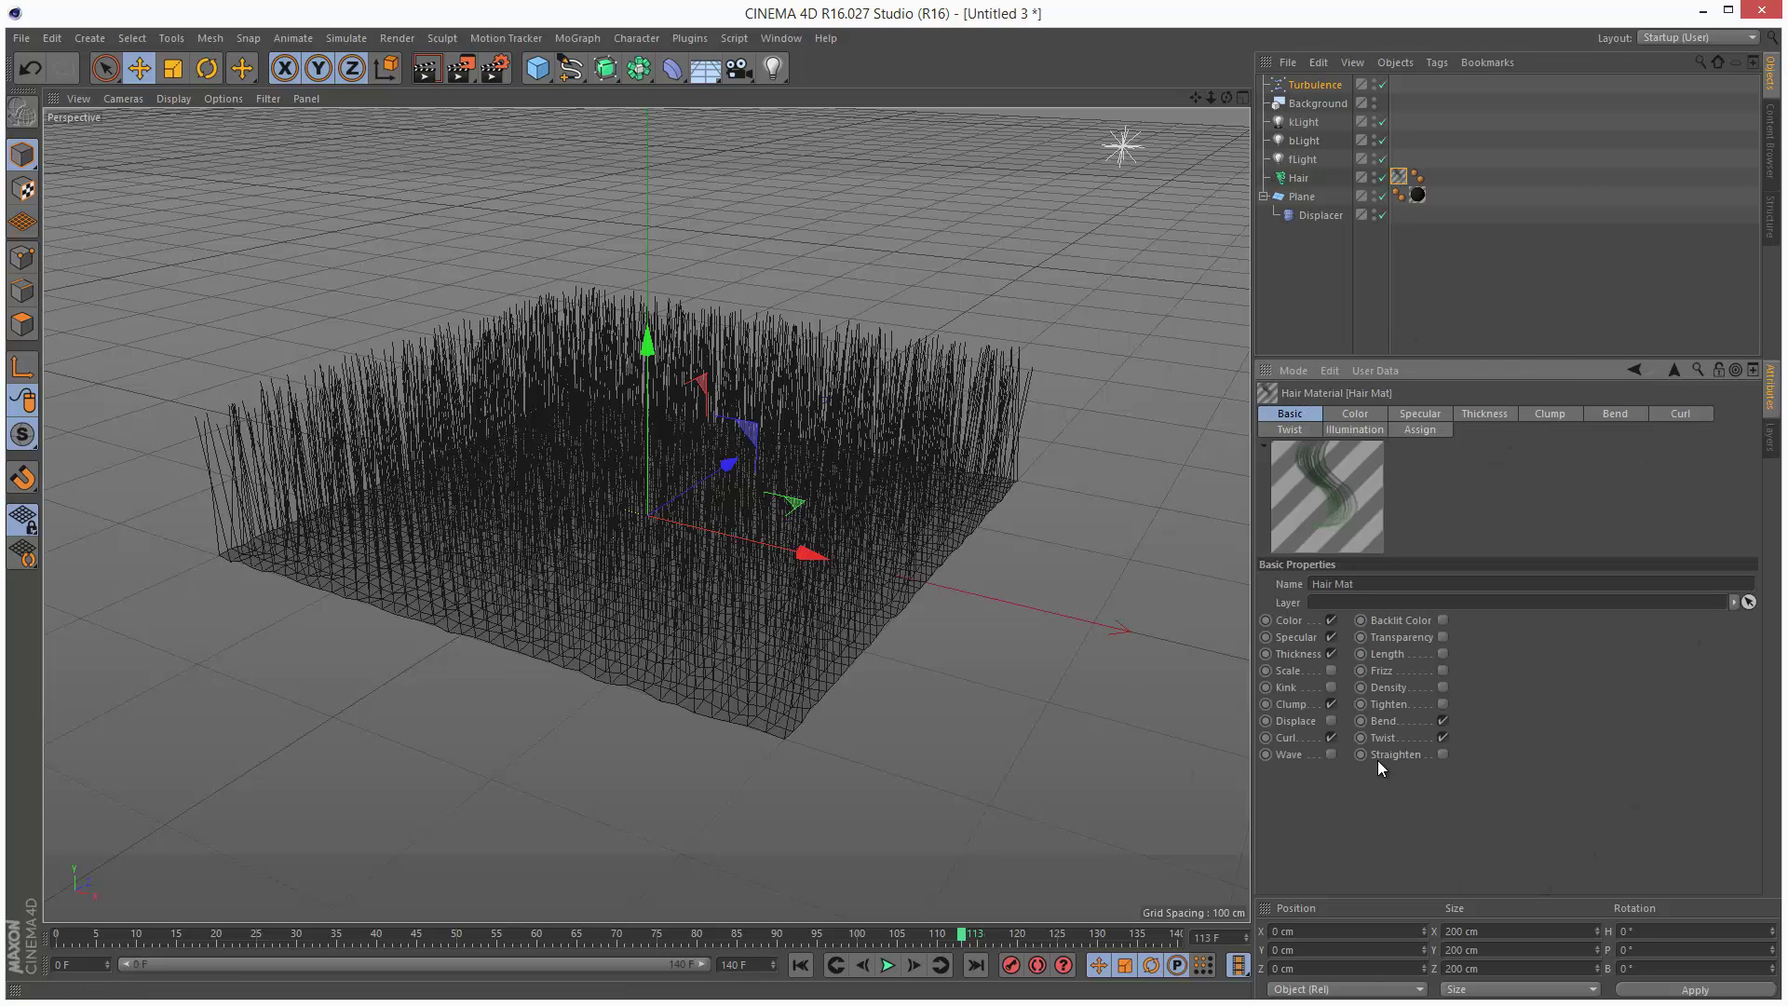
click(1303, 177)
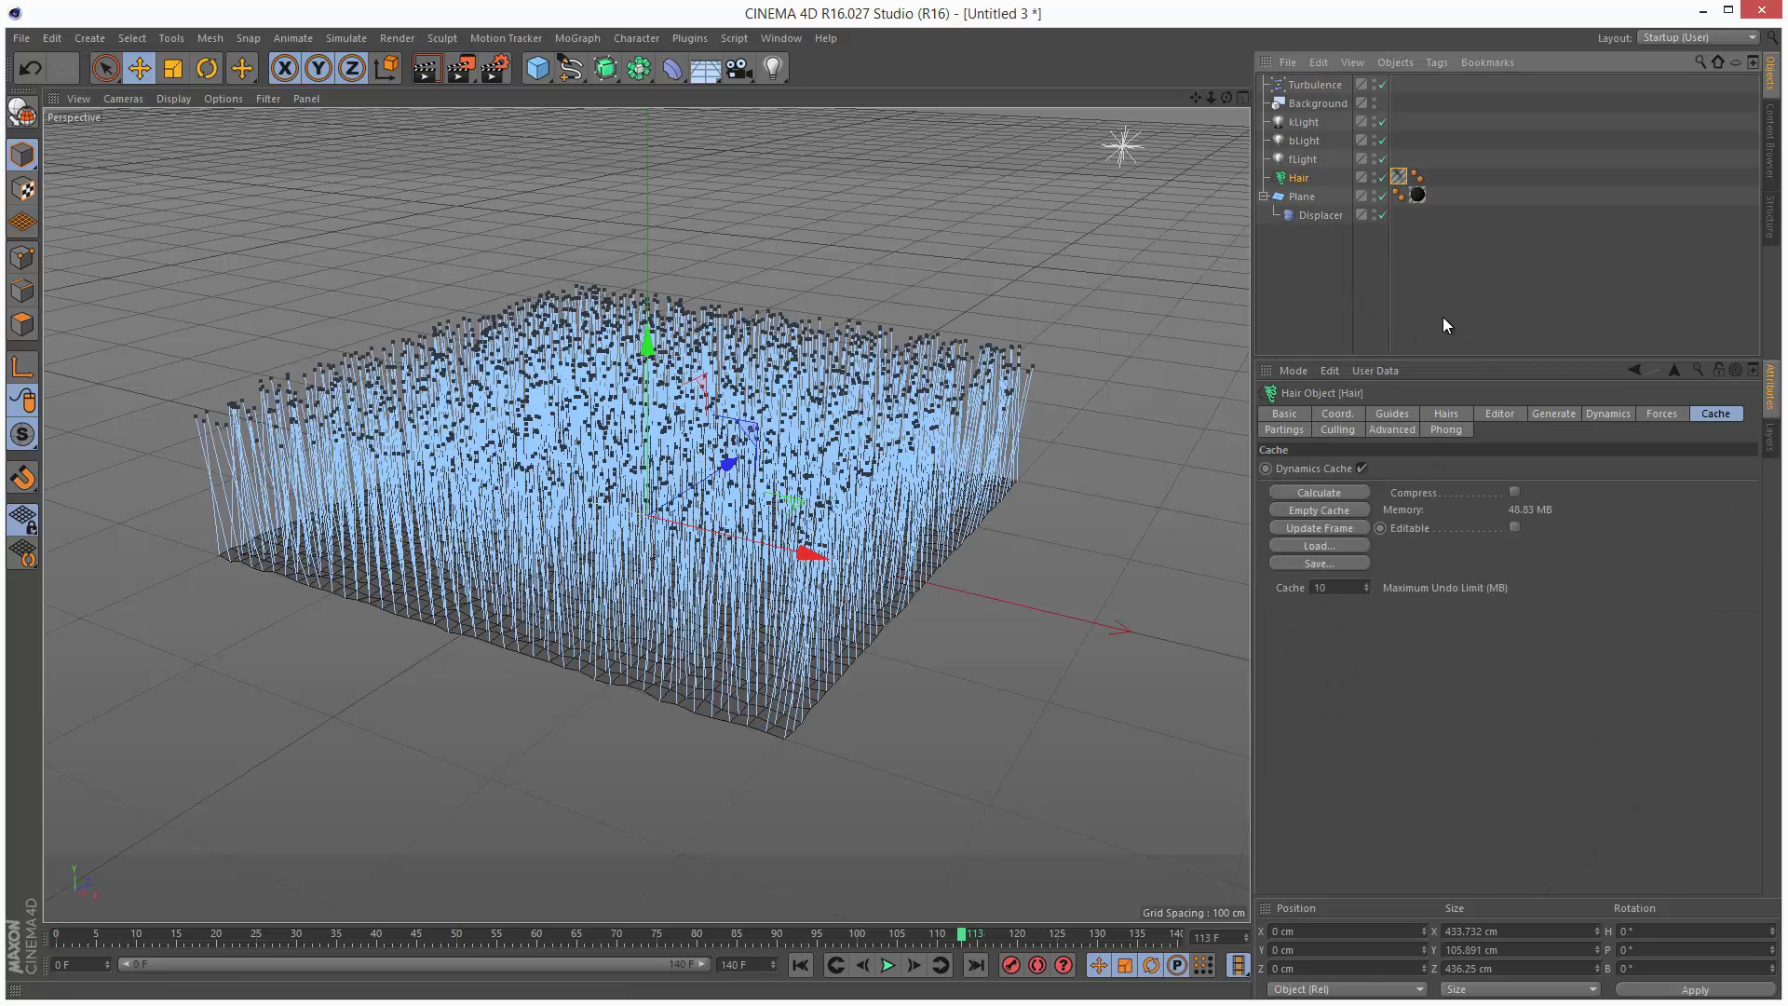
click(1610, 415)
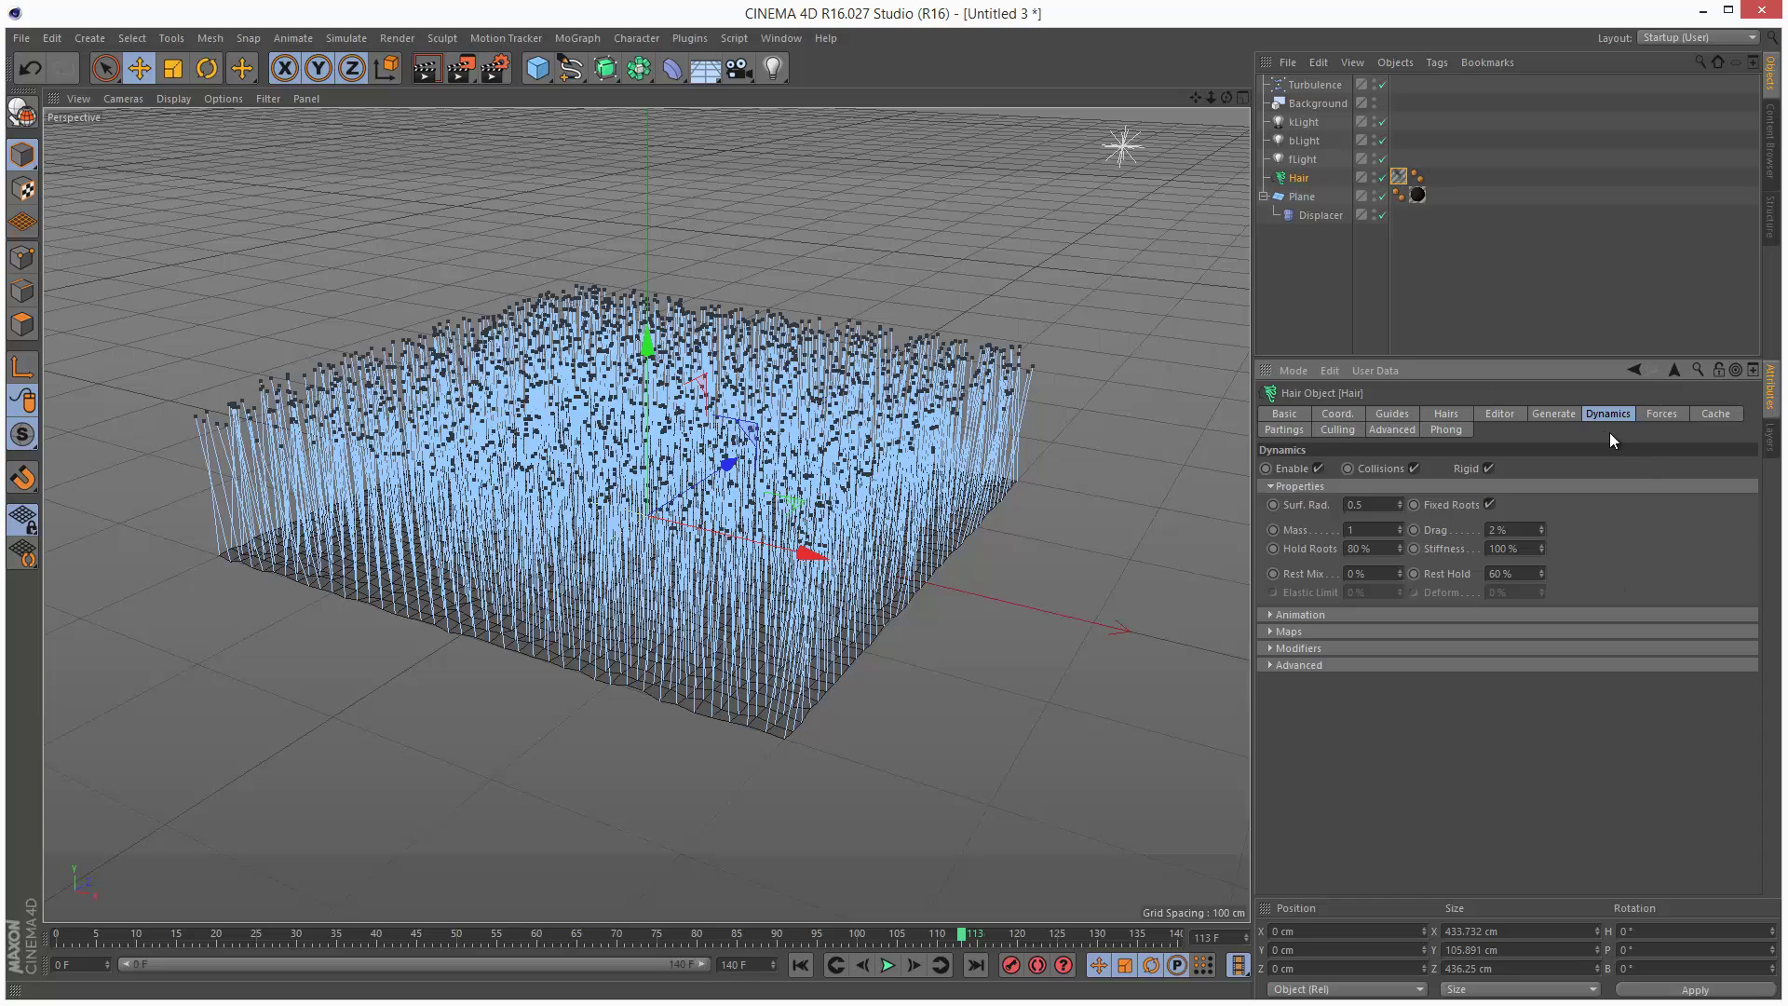
click(1399, 177)
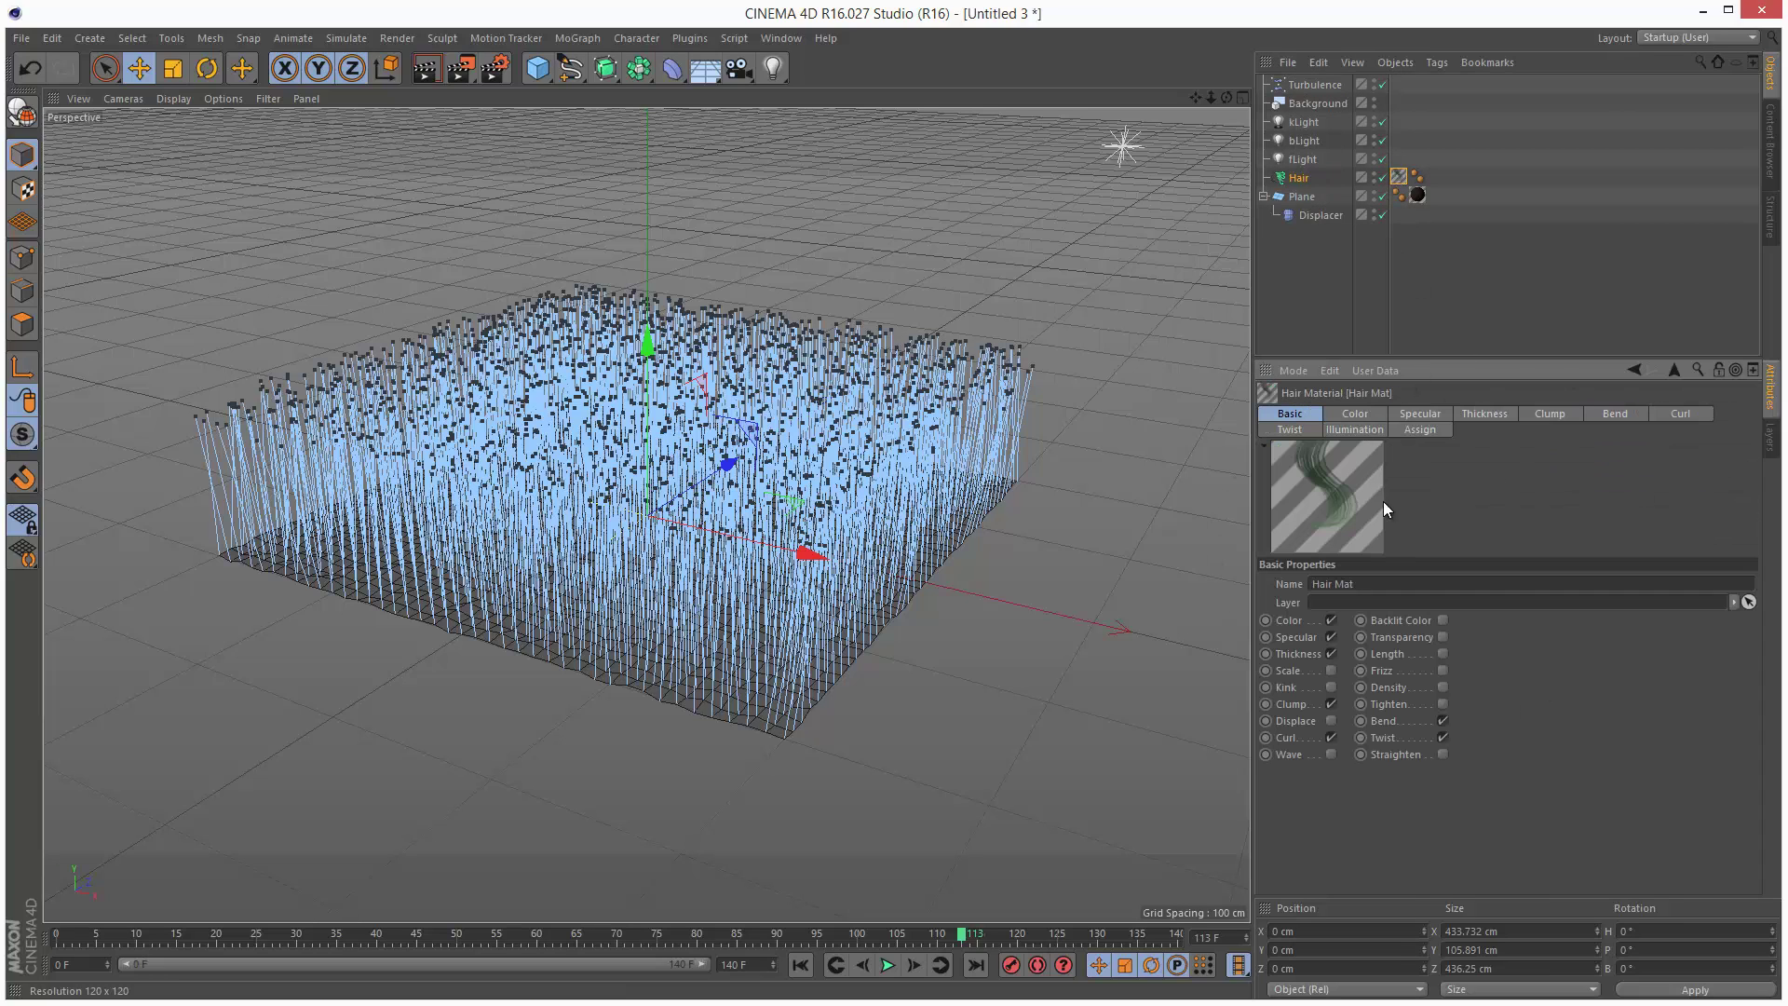
click(1314, 85)
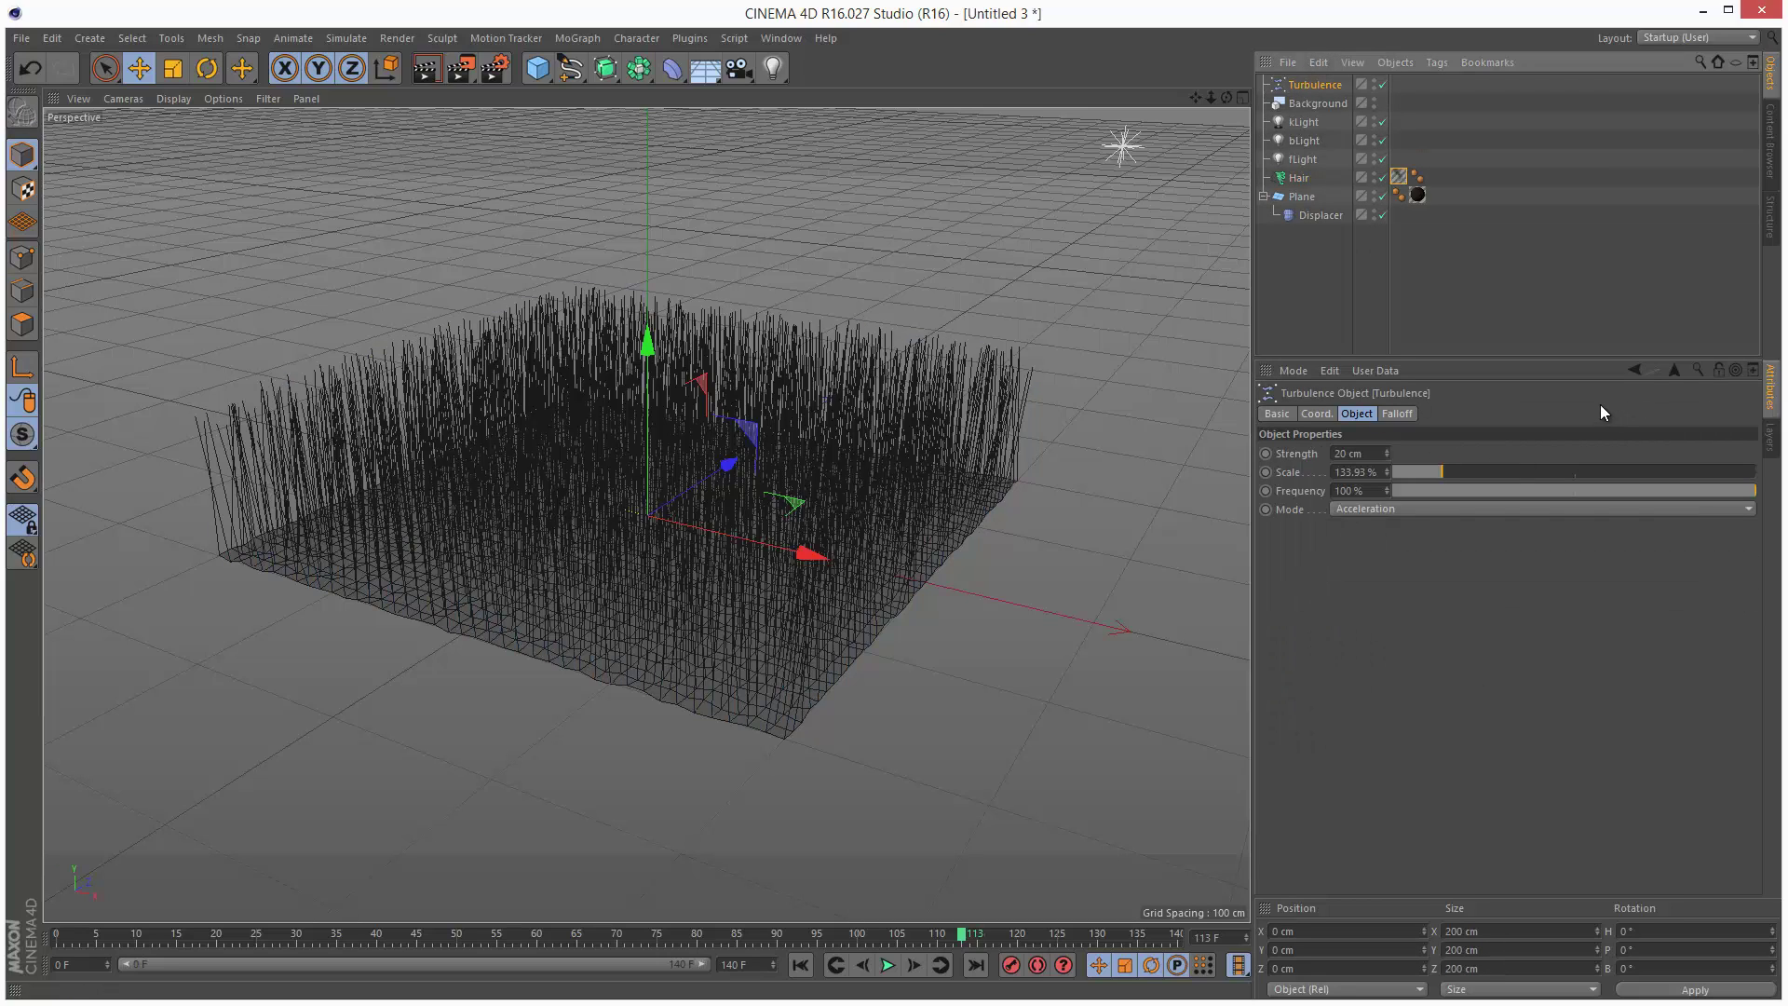